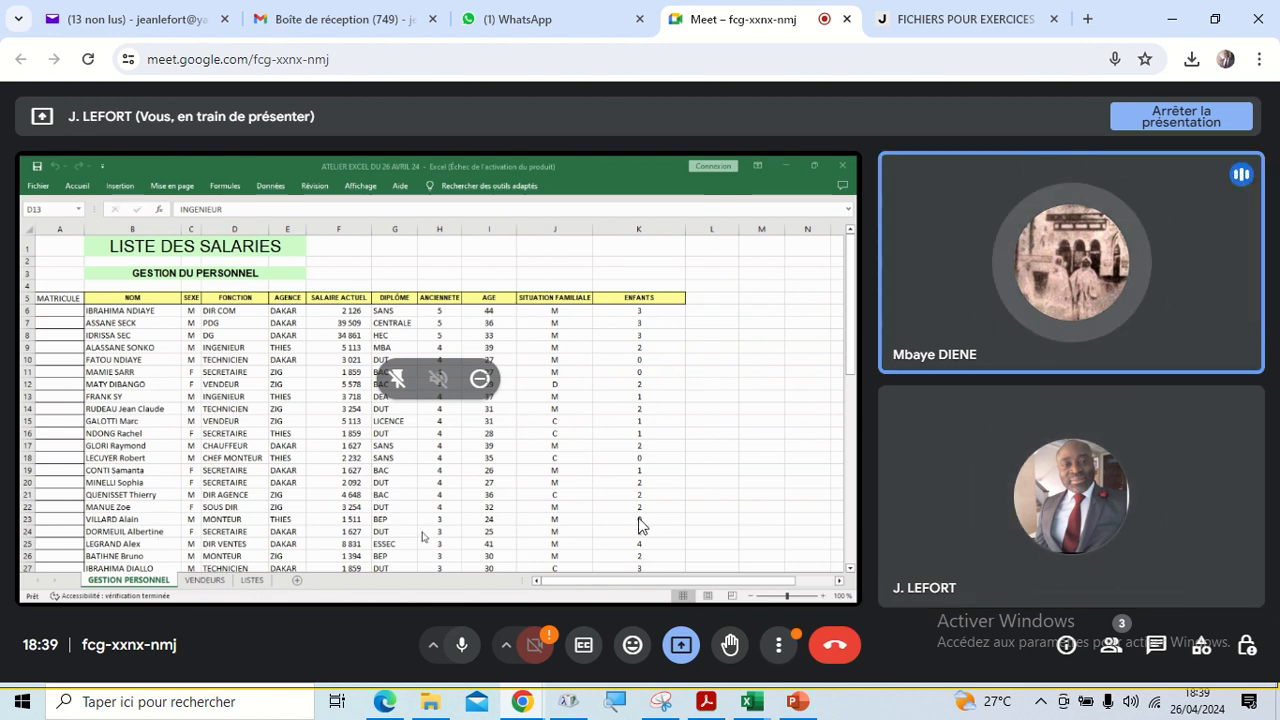
Switch to the Excel workbook ATELIER EXCEL DU 26 AVRIL 24 and view its GESTION PERSONNEL sheet
mouse_move(751, 708)
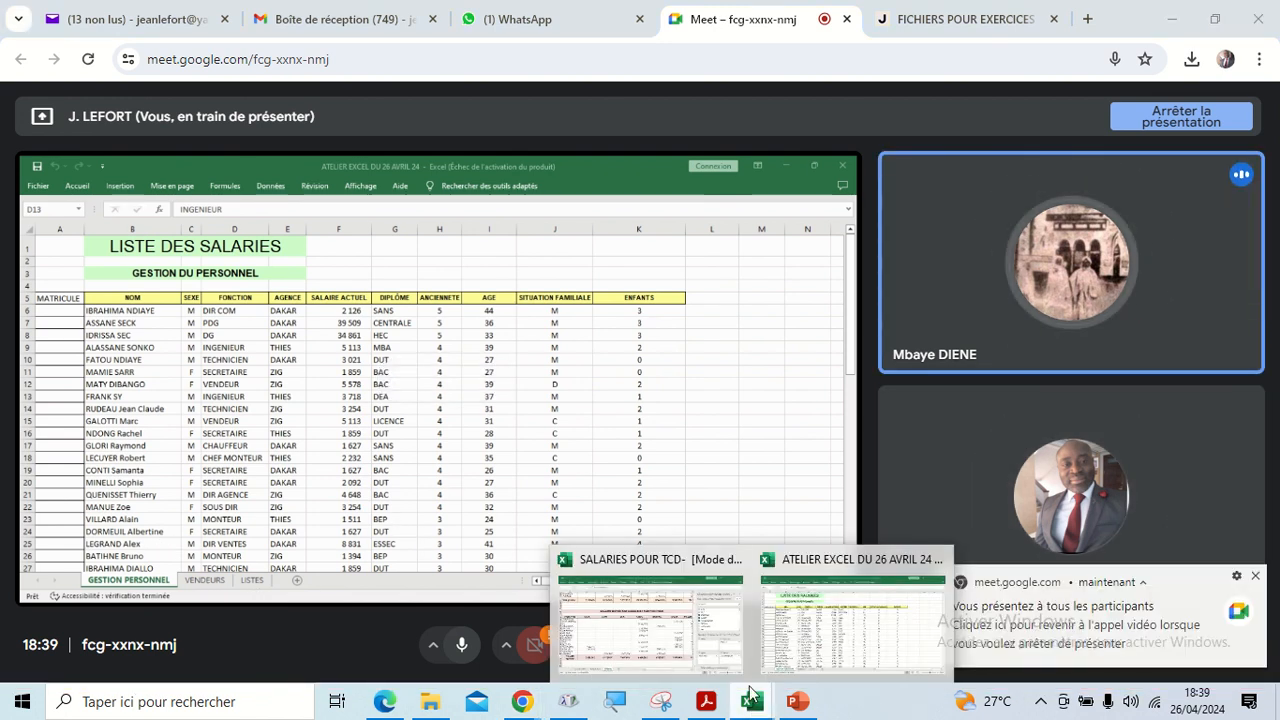
click(779, 623)
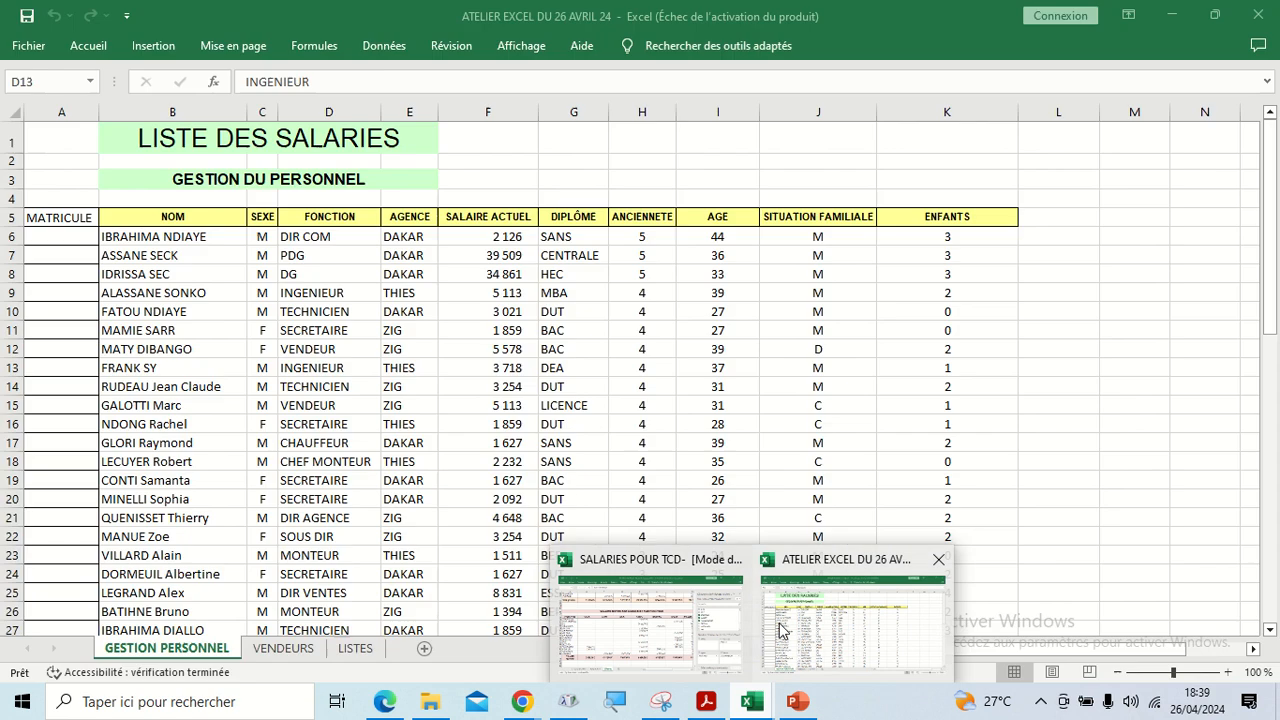
click(568, 425)
scroll(440, 420, down, 2)
scroll(410, 480, up, 2)
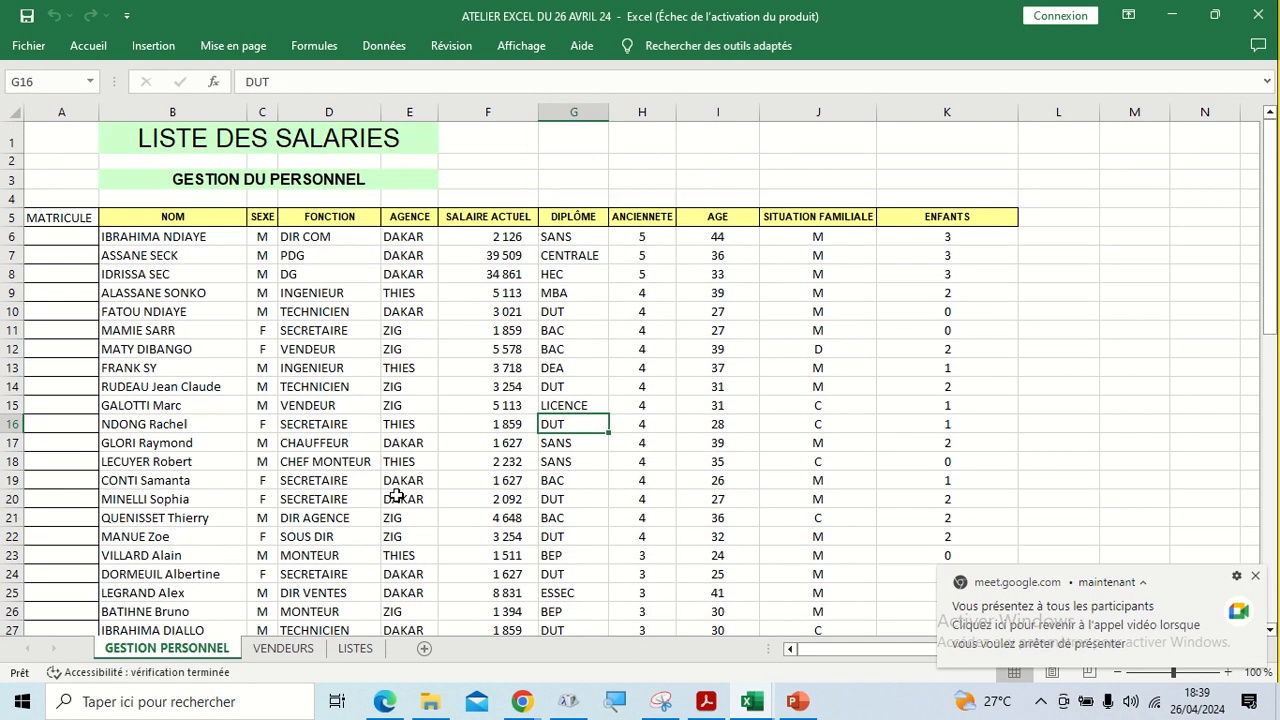
Examine the Vendeurs lookup block on the LISTES sheet, including cell B2 and the lookup cells B3:B6
click(288, 648)
click(350, 648)
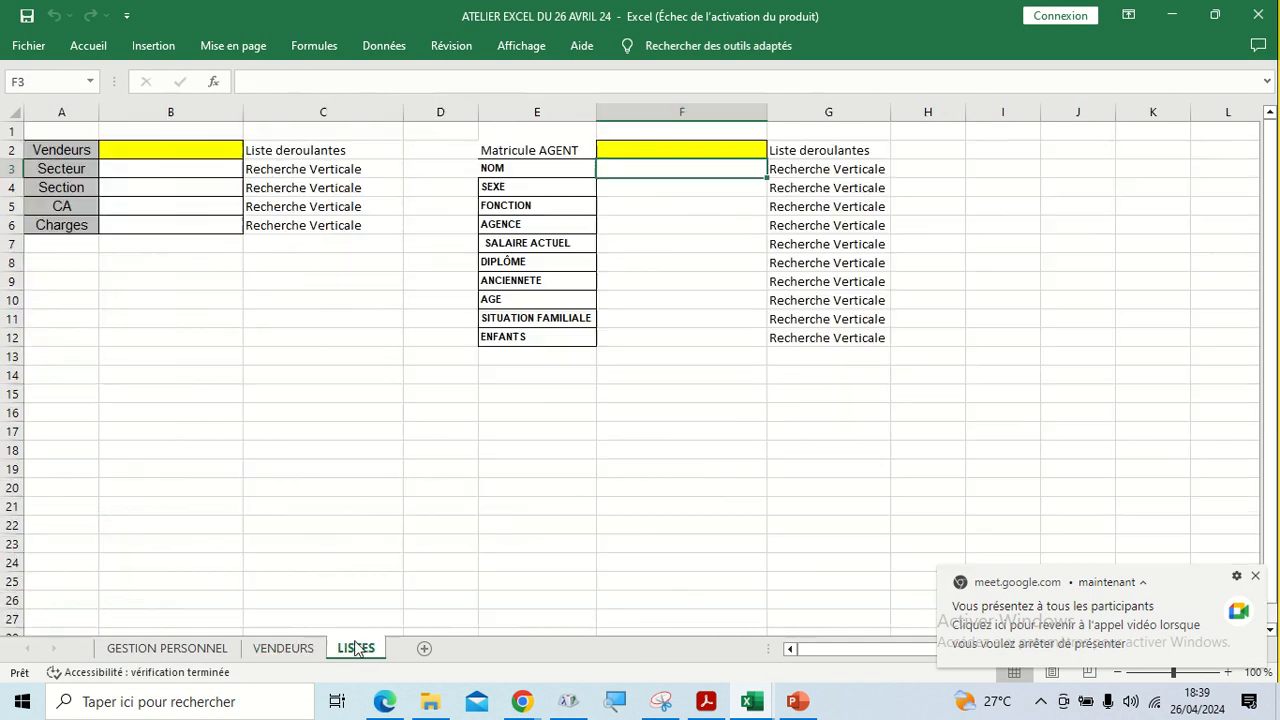
click(151, 153)
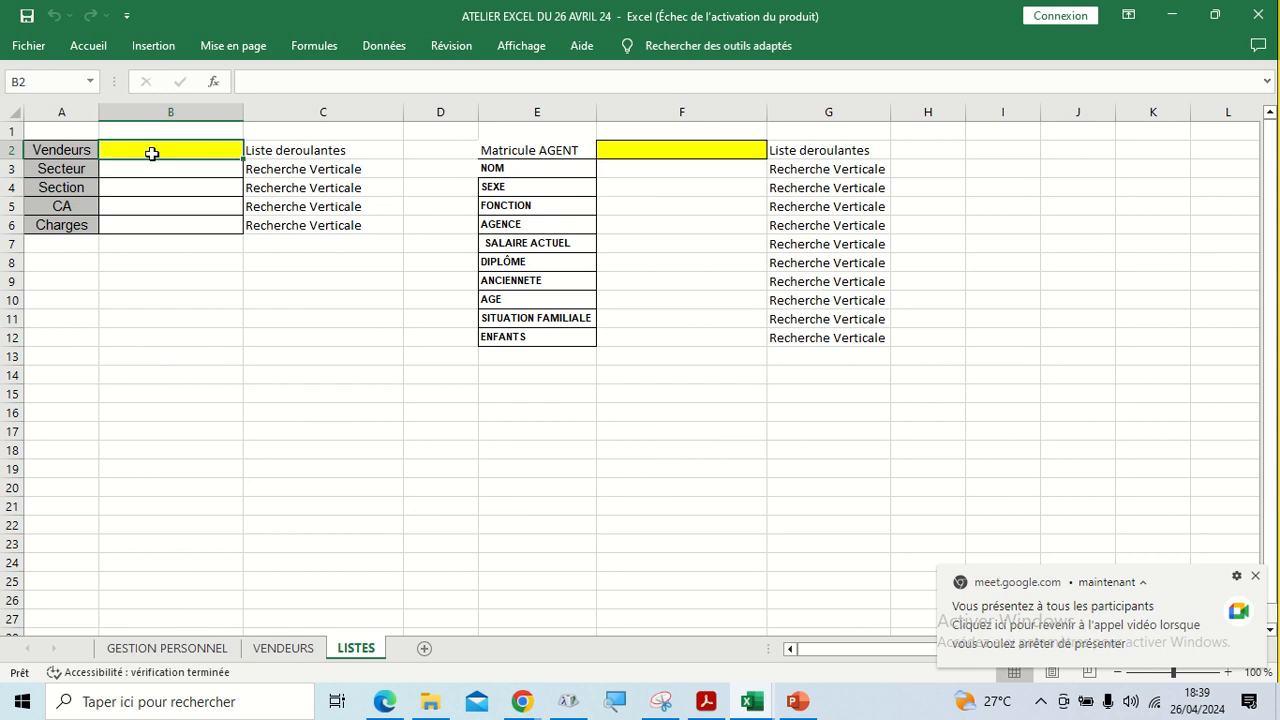
click(147, 170)
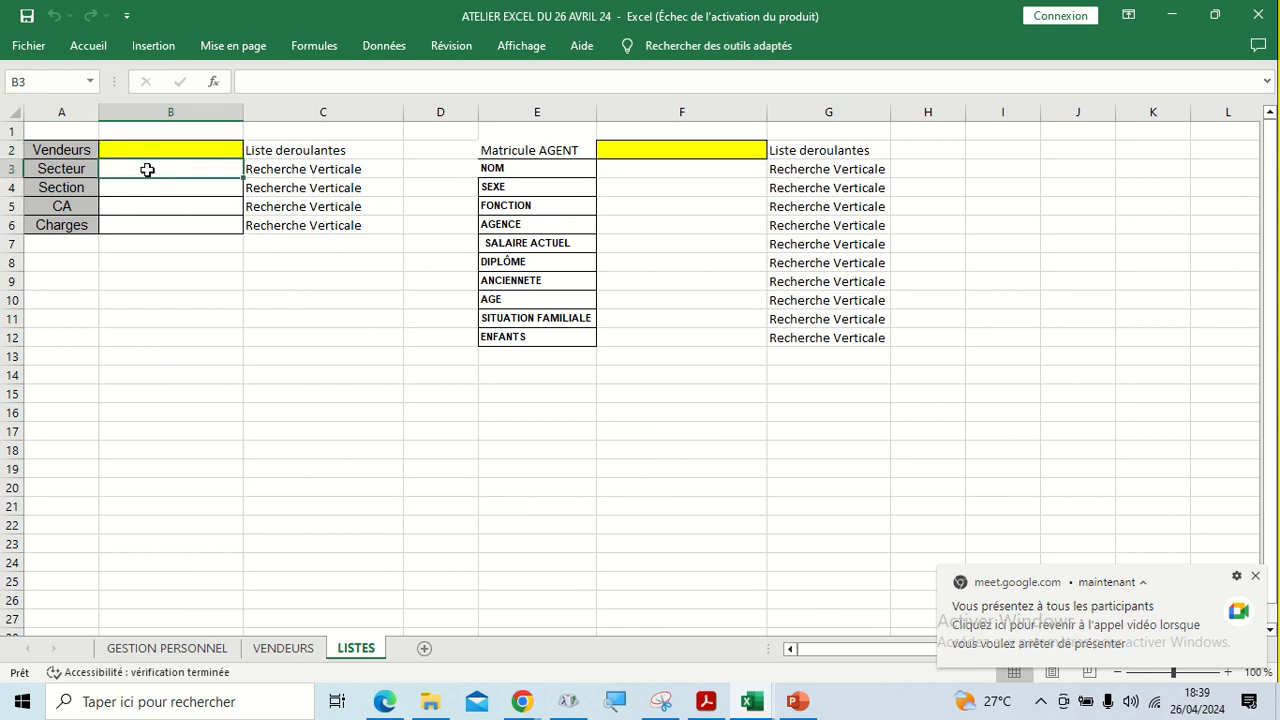
drag(147, 170, 145, 220)
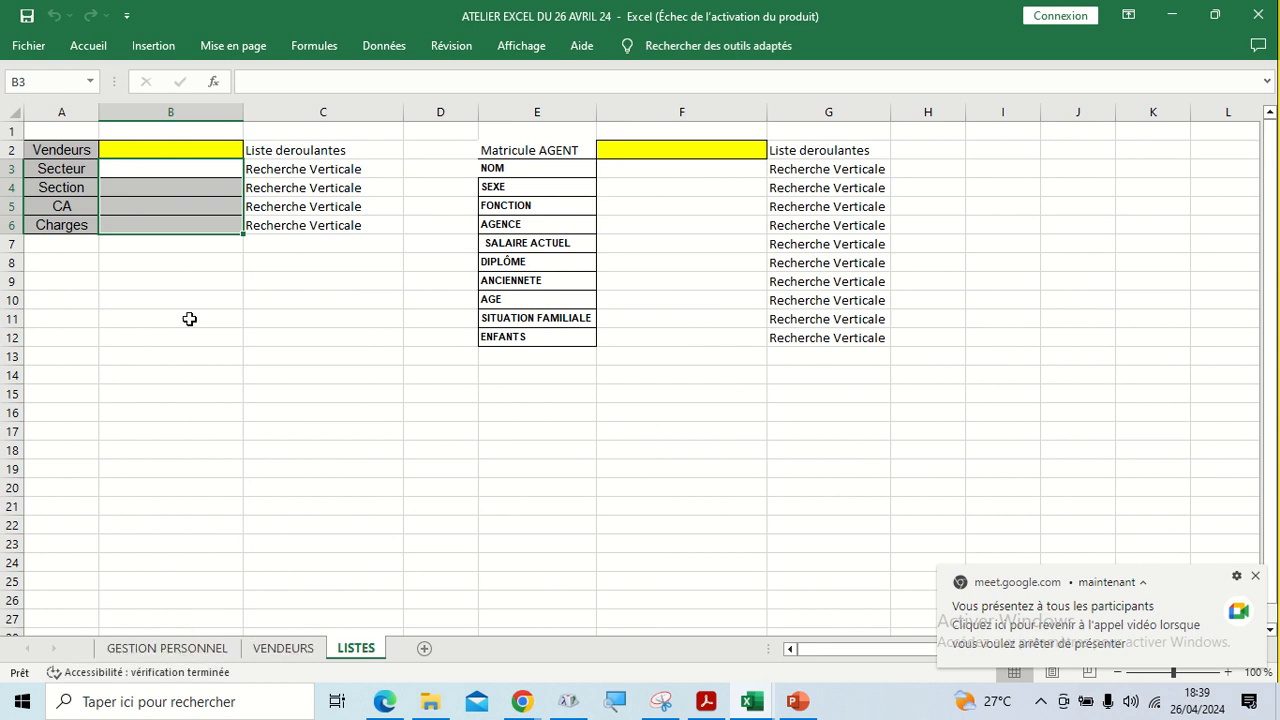
Widen column A on the VENDEURS sheet so the seller names fit
click(184, 649)
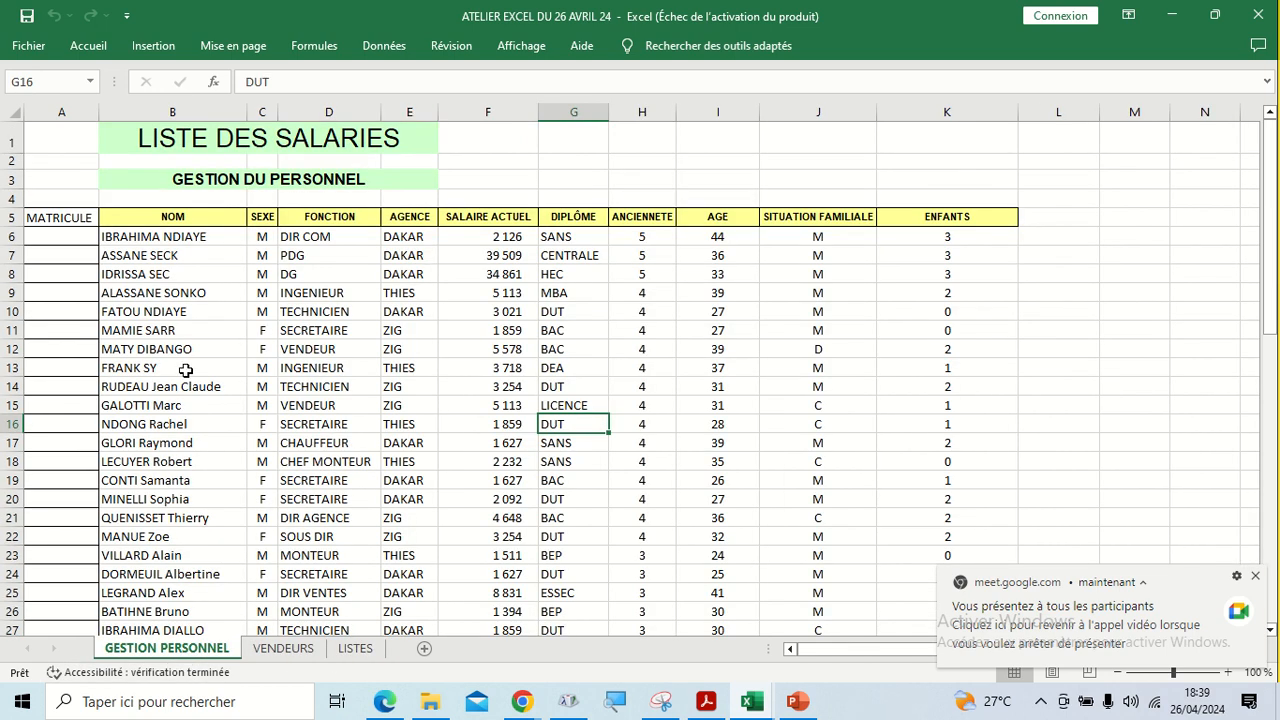
click(286, 650)
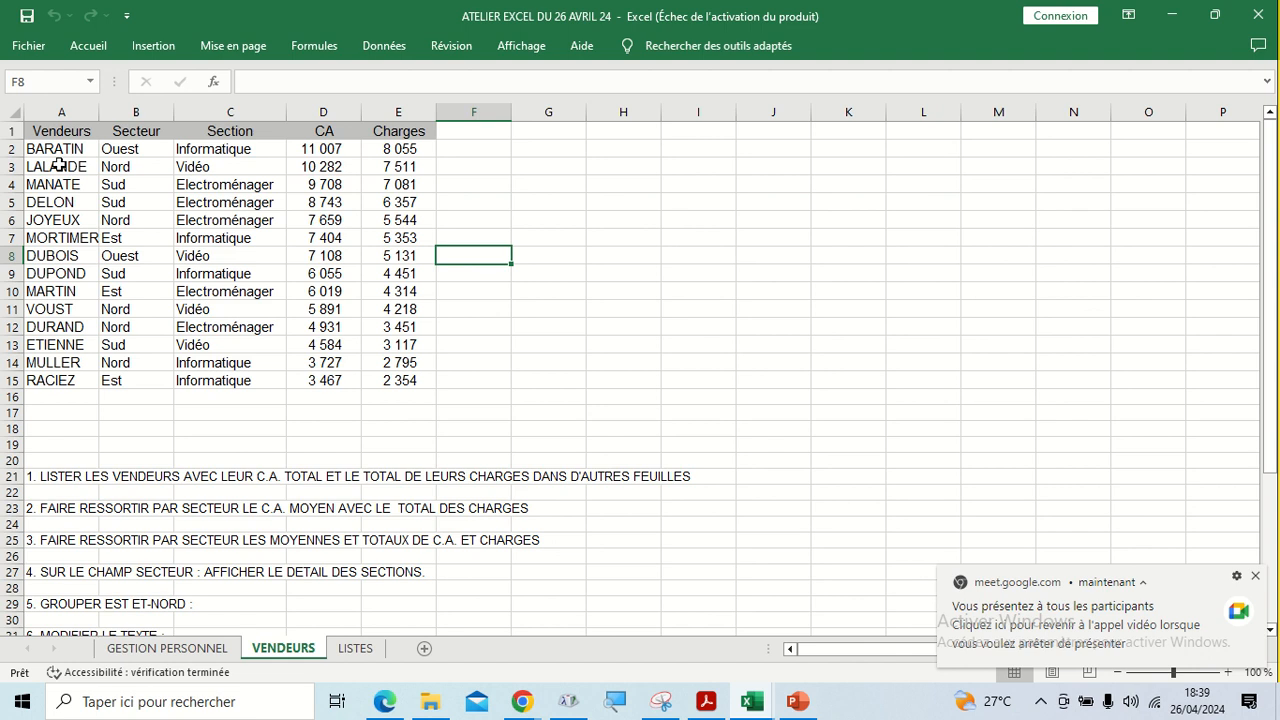
drag(102, 103, 120, 103)
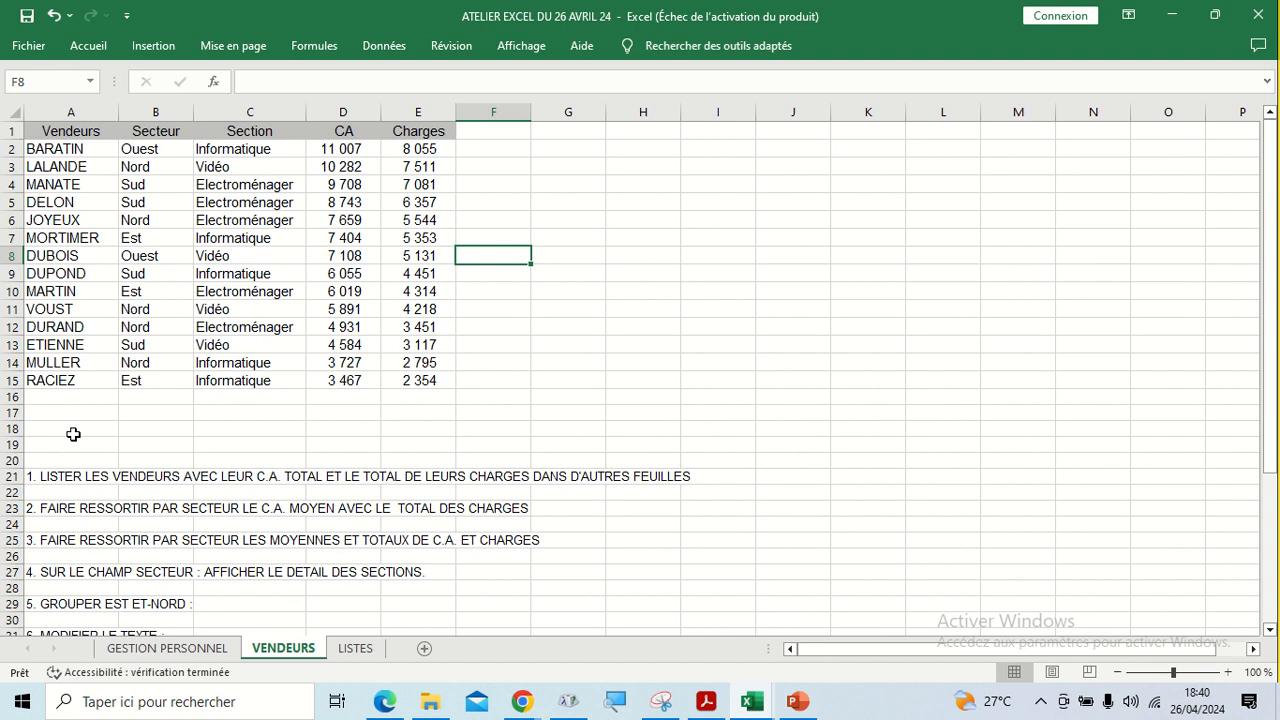
Compare the Vendeurs lookup block on the LISTES sheet with the source table on the VENDEURS sheet
click(356, 649)
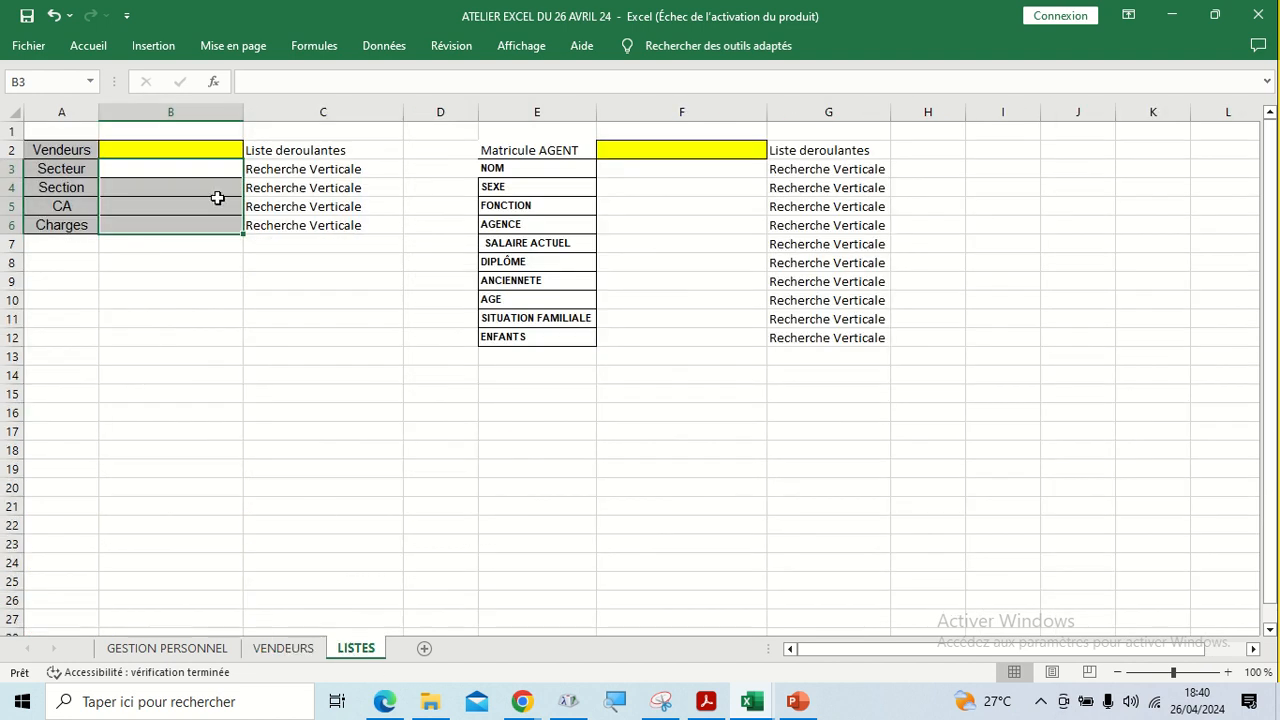
click(150, 143)
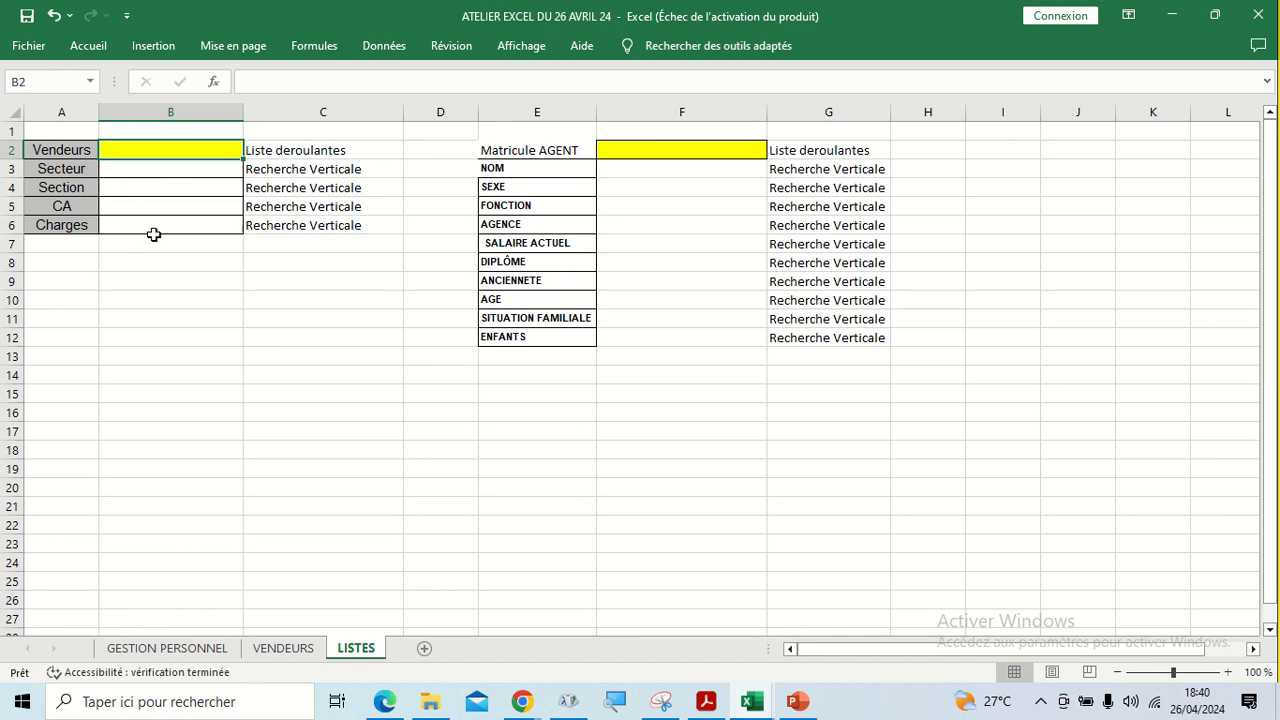
click(283, 648)
click(350, 649)
click(288, 434)
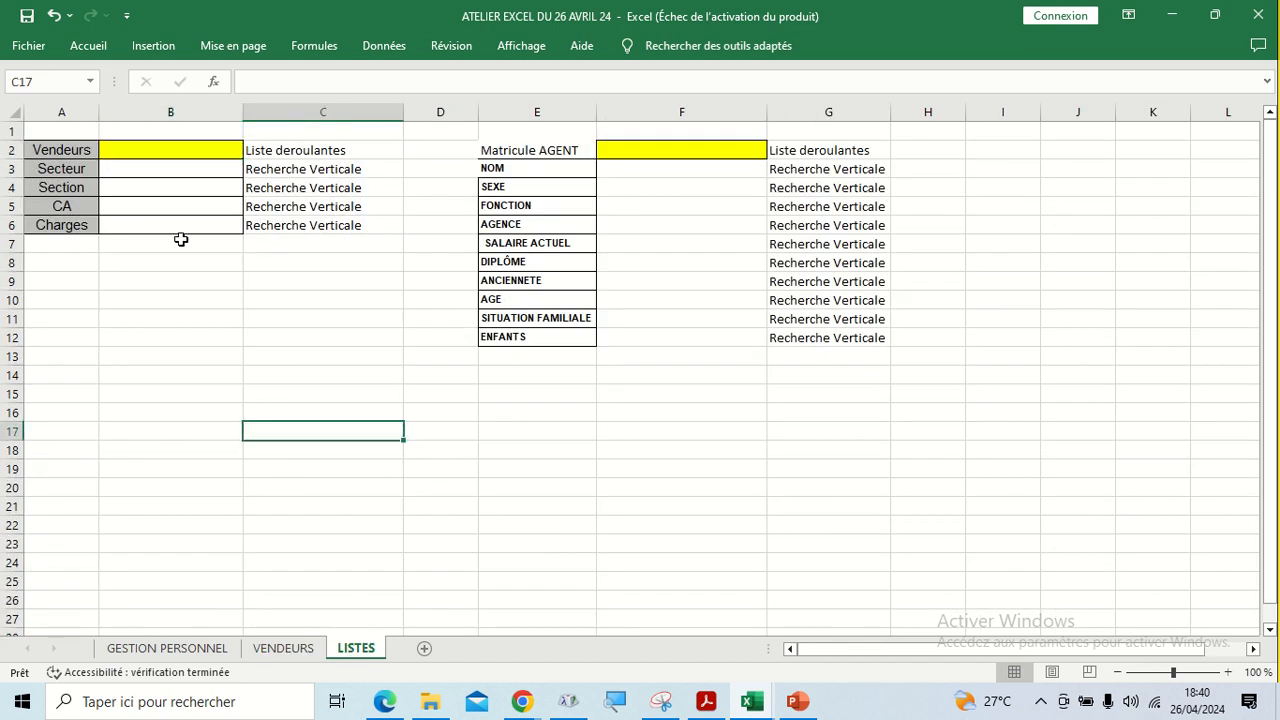
Select the yellow Vendeurs cell B2 on the LISTES sheet and set the sheet magnification to 120%
click(125, 150)
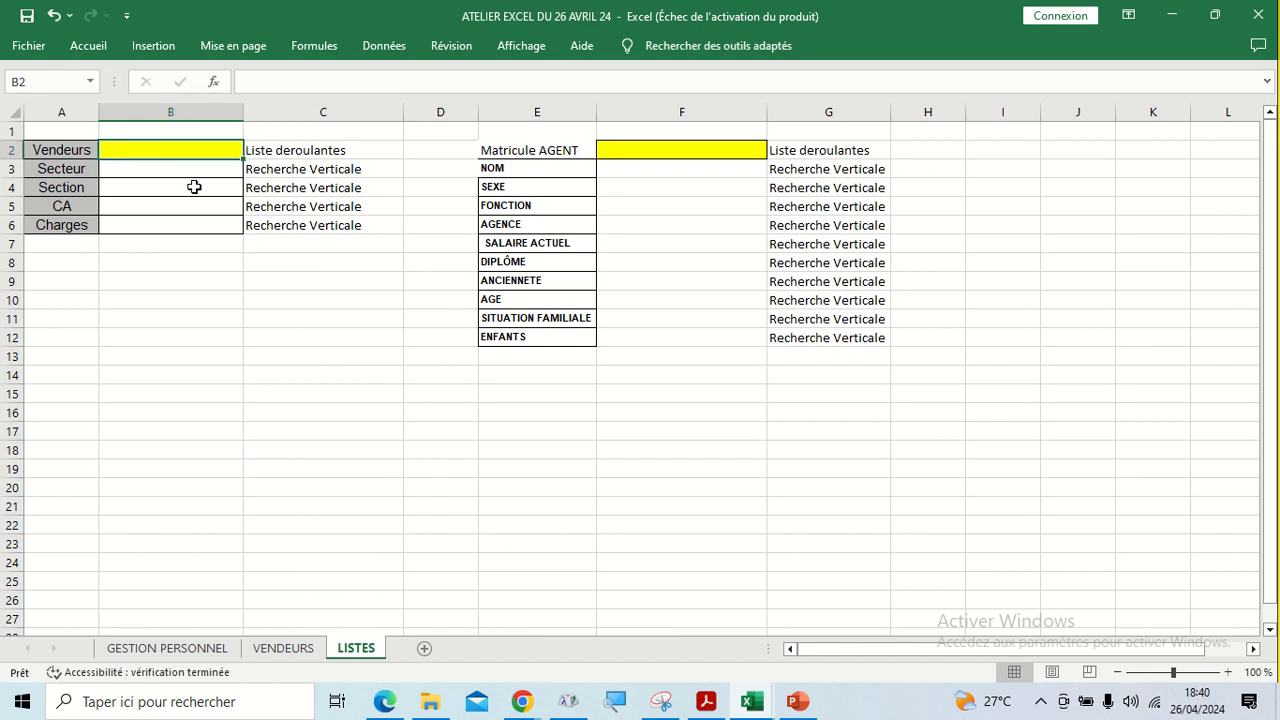
click(1228, 672)
click(1228, 672)
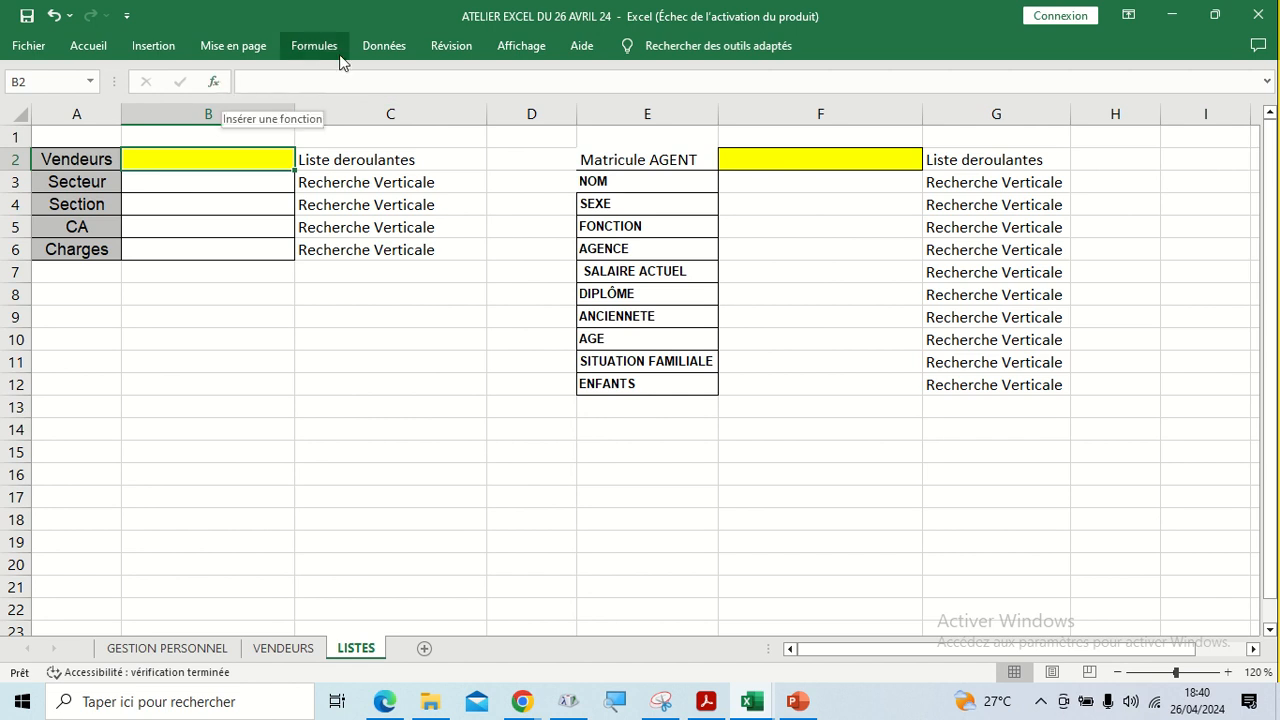
click(381, 53)
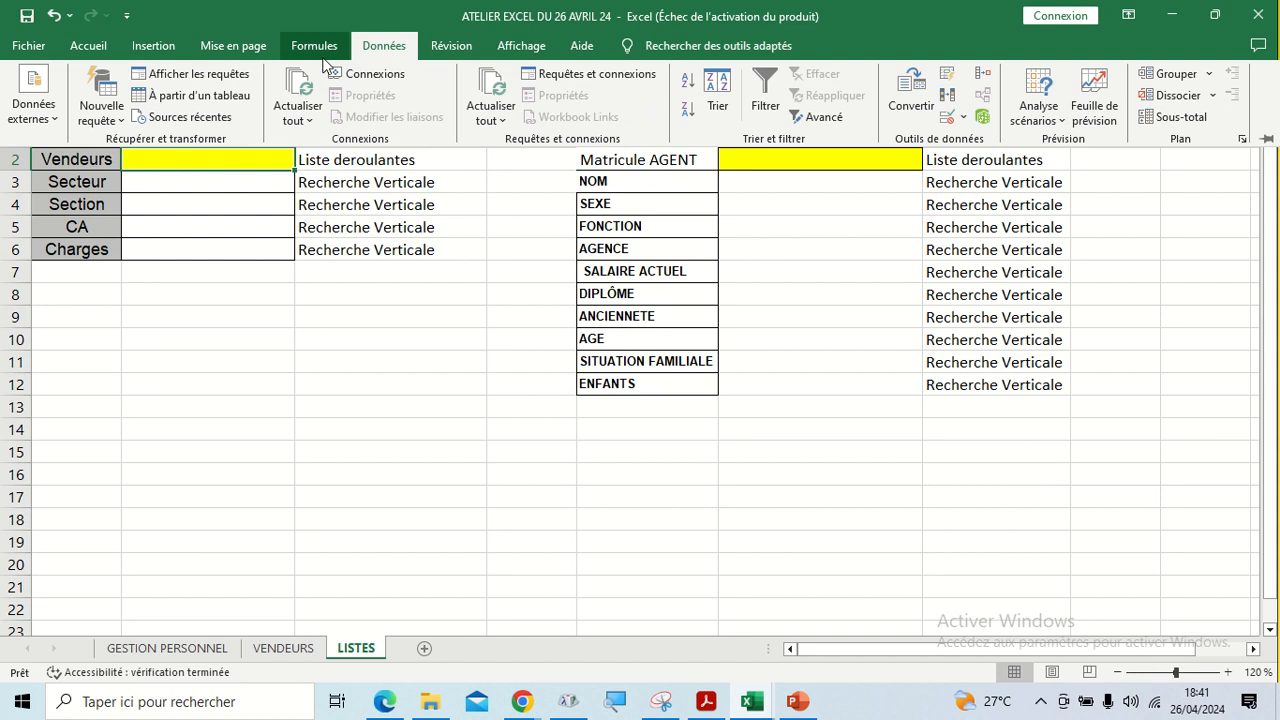
click(108, 46)
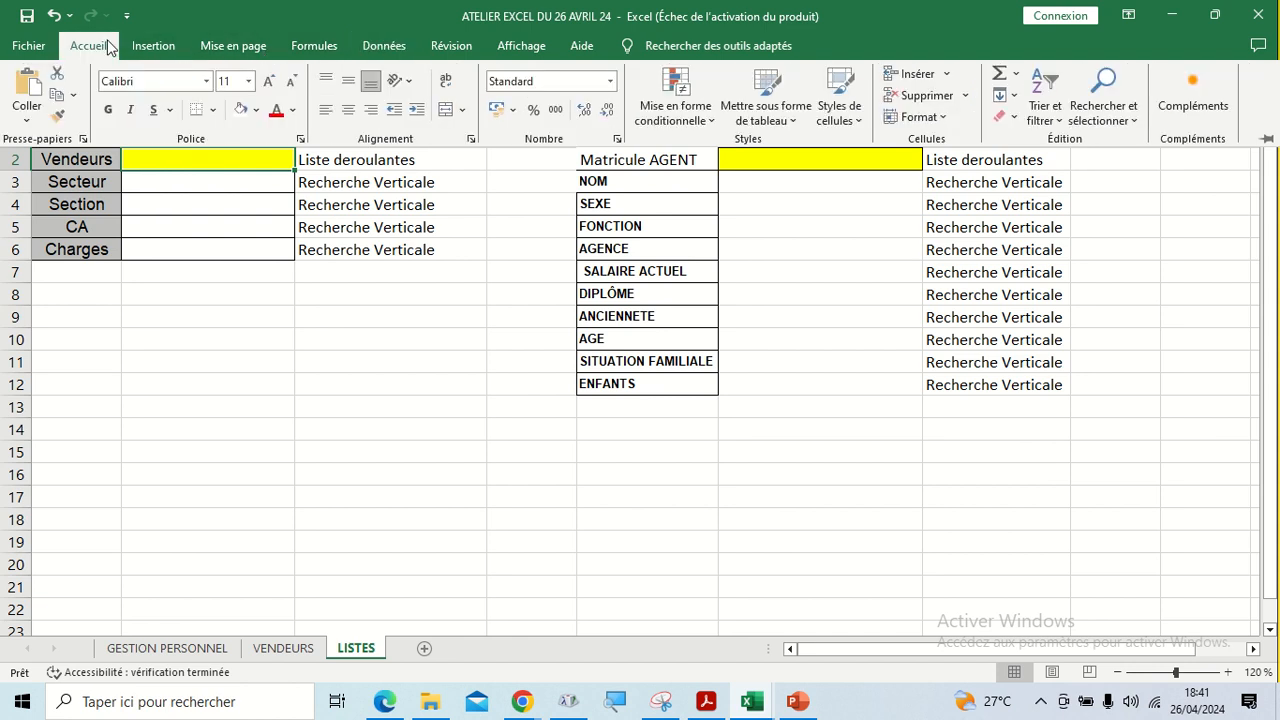
click(158, 46)
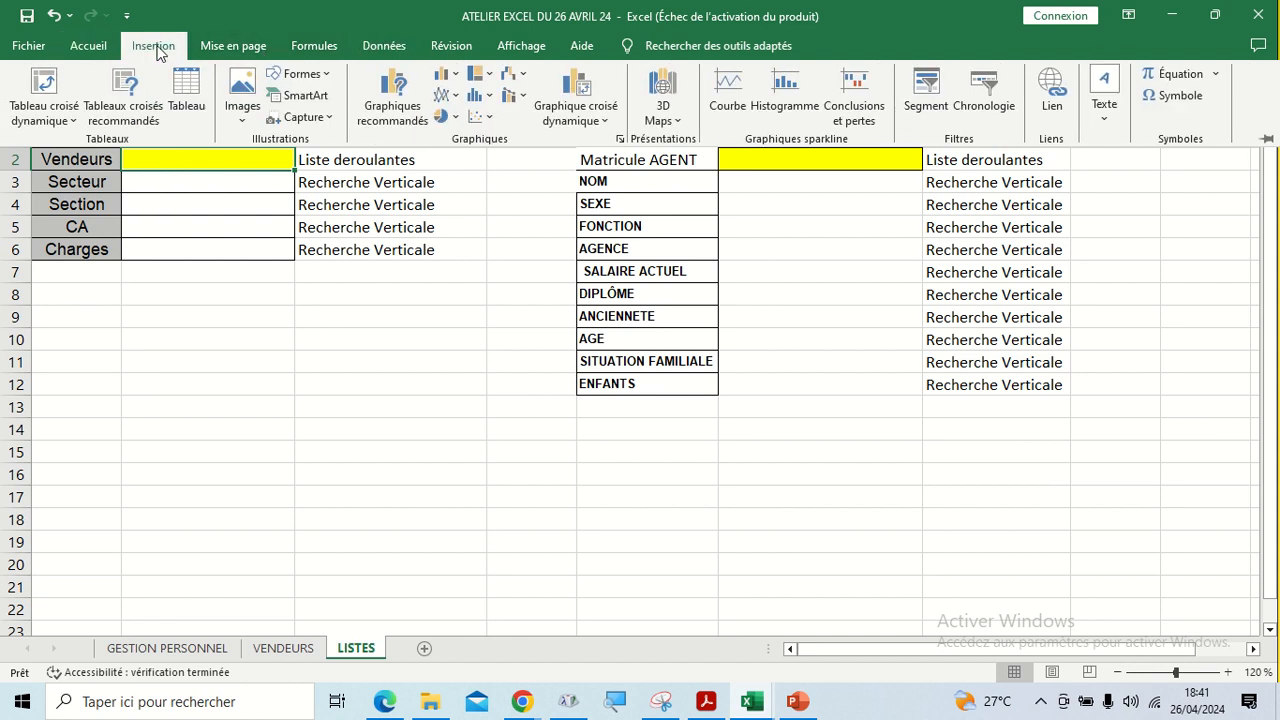
click(229, 48)
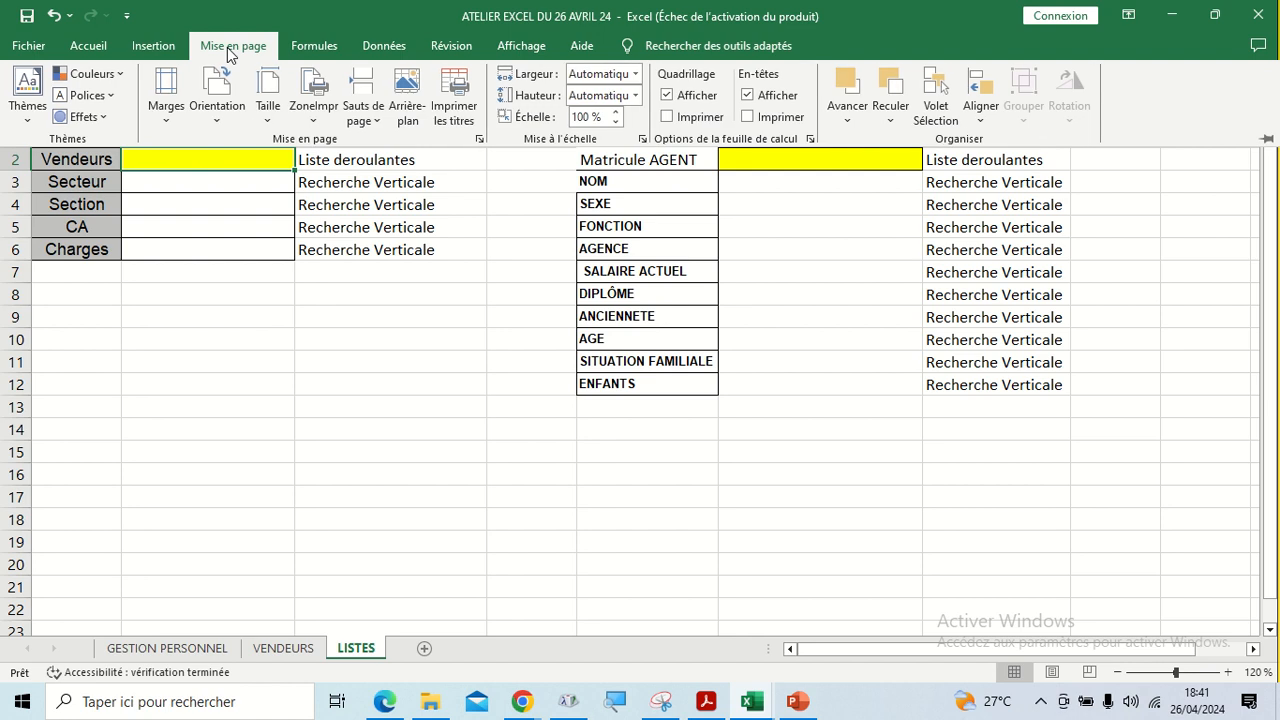
click(307, 50)
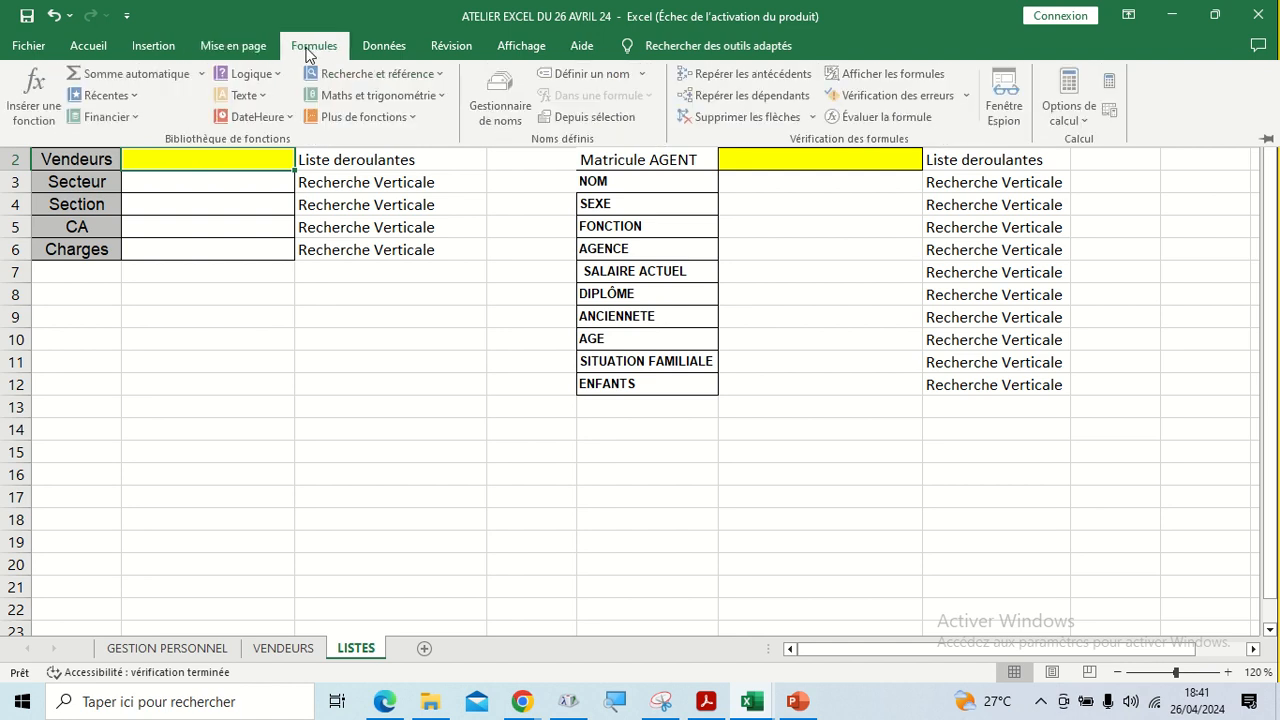
click(395, 48)
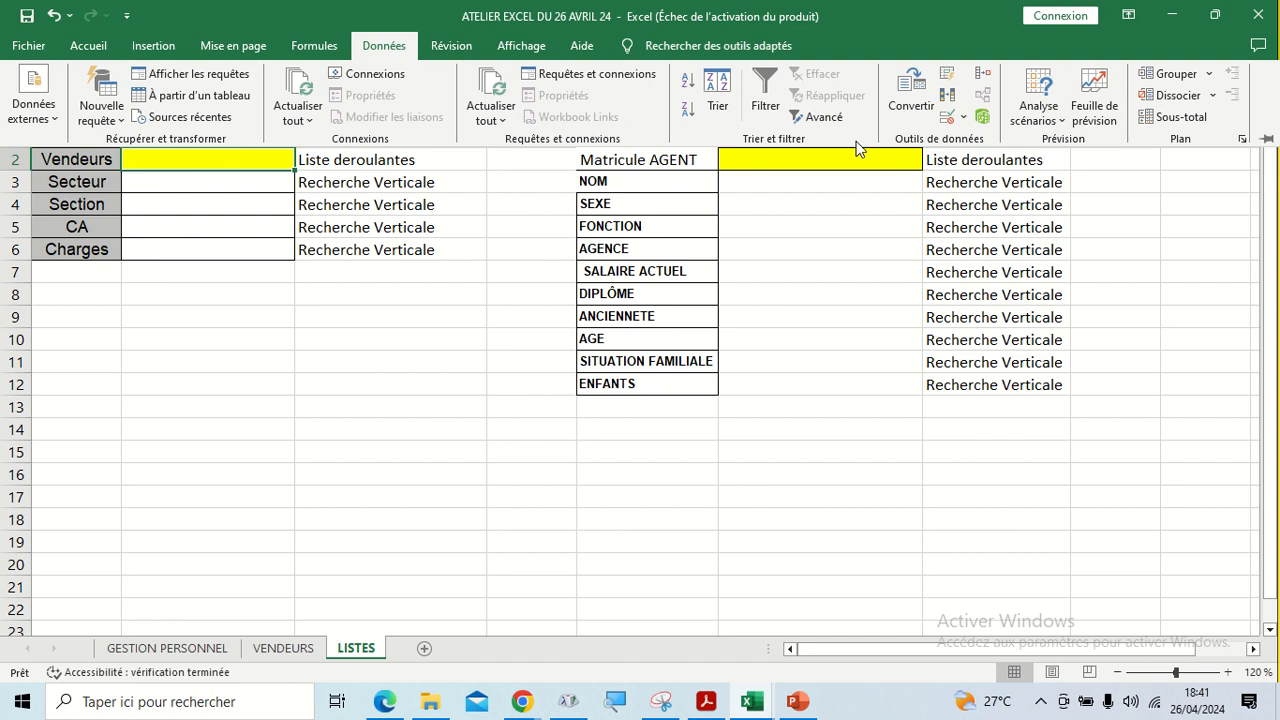
click(333, 50)
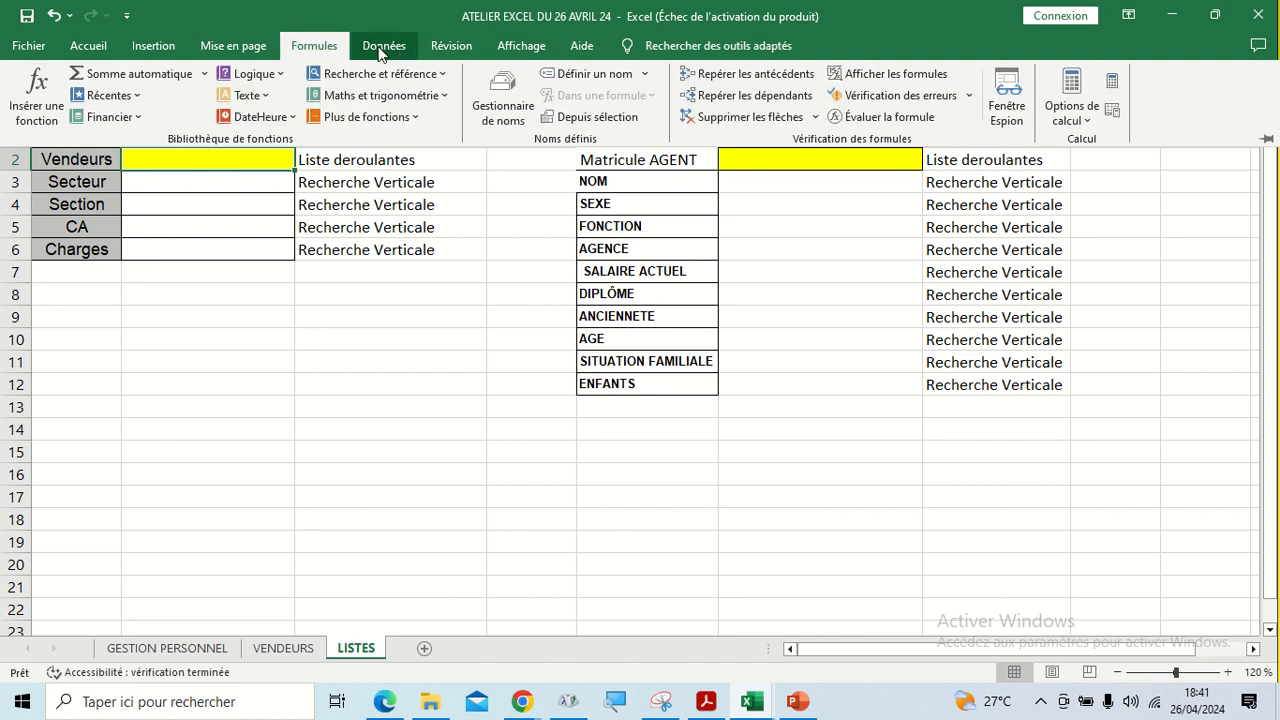
Open data validation for cell B2 and set the allowed type to Liste
click(380, 50)
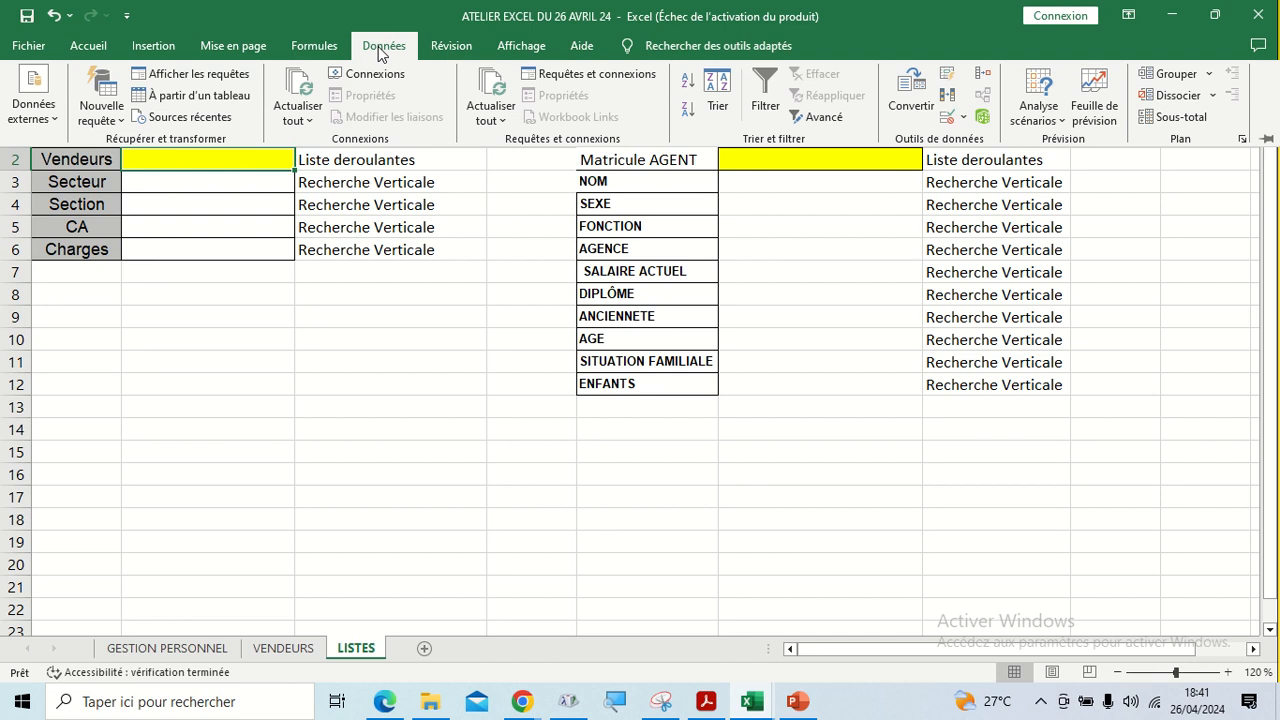
click(963, 118)
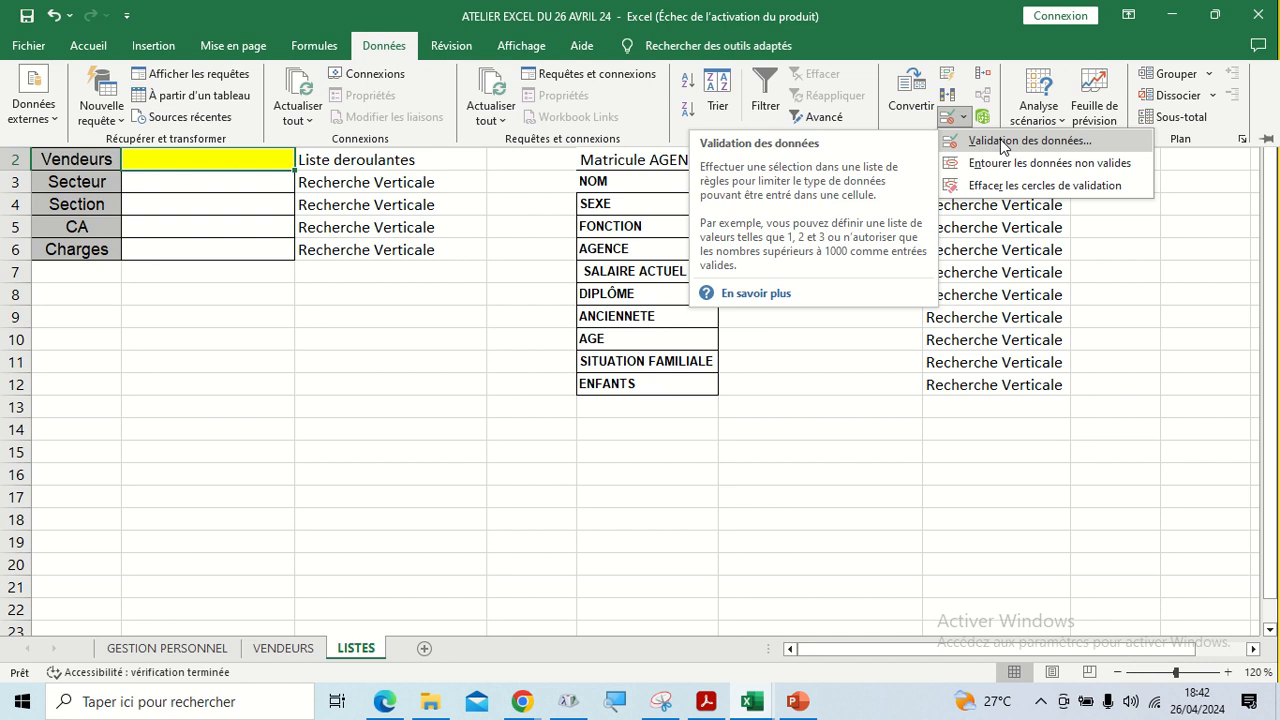
click(1000, 139)
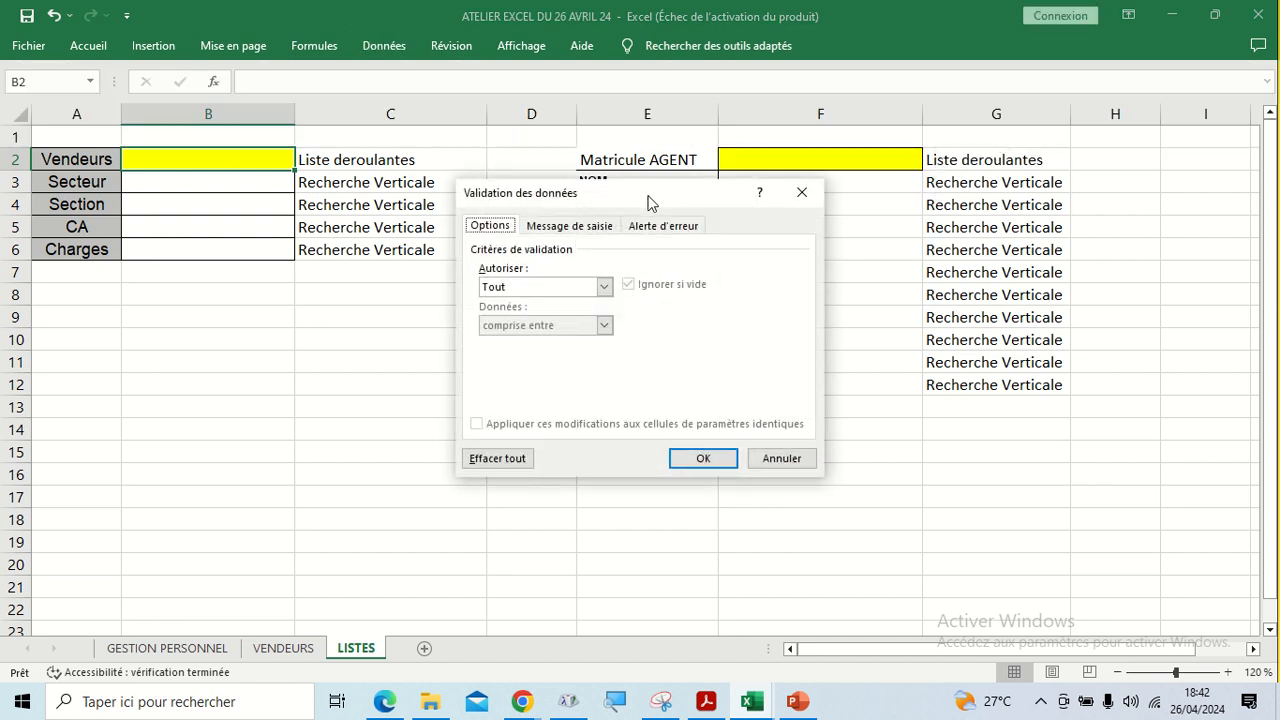
drag(648, 203, 675, 167)
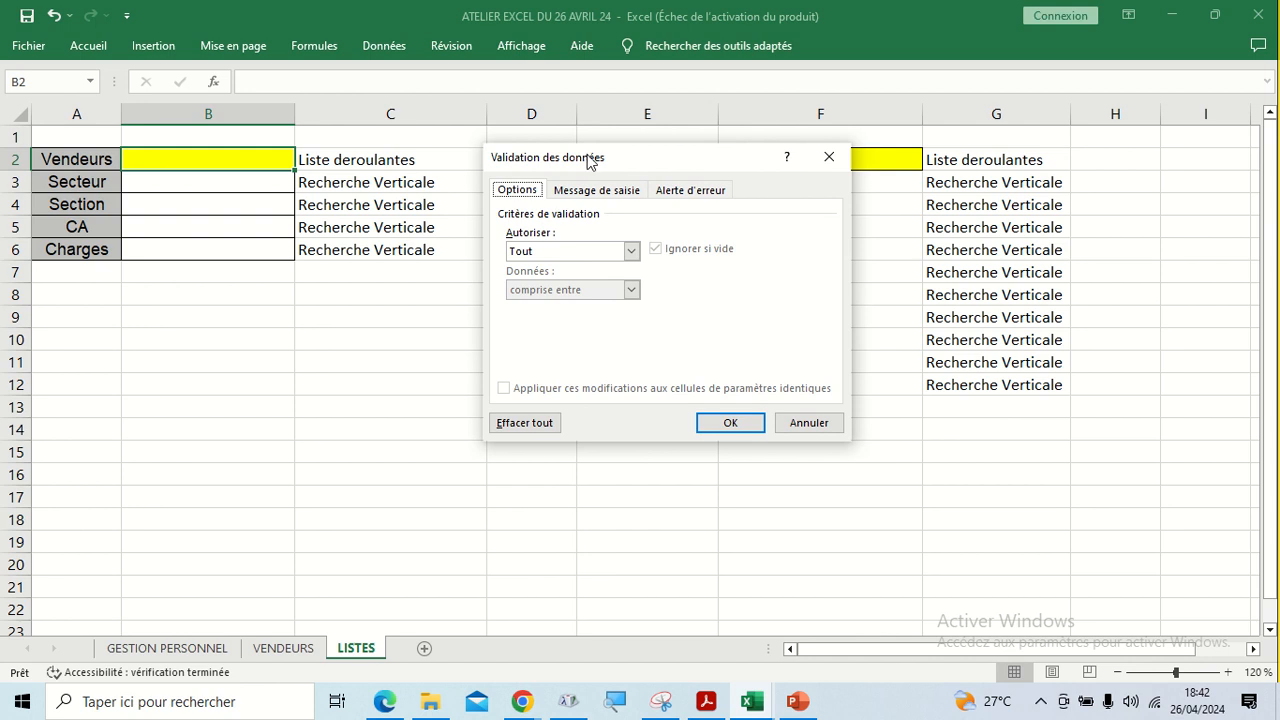
drag(591, 160, 575, 180)
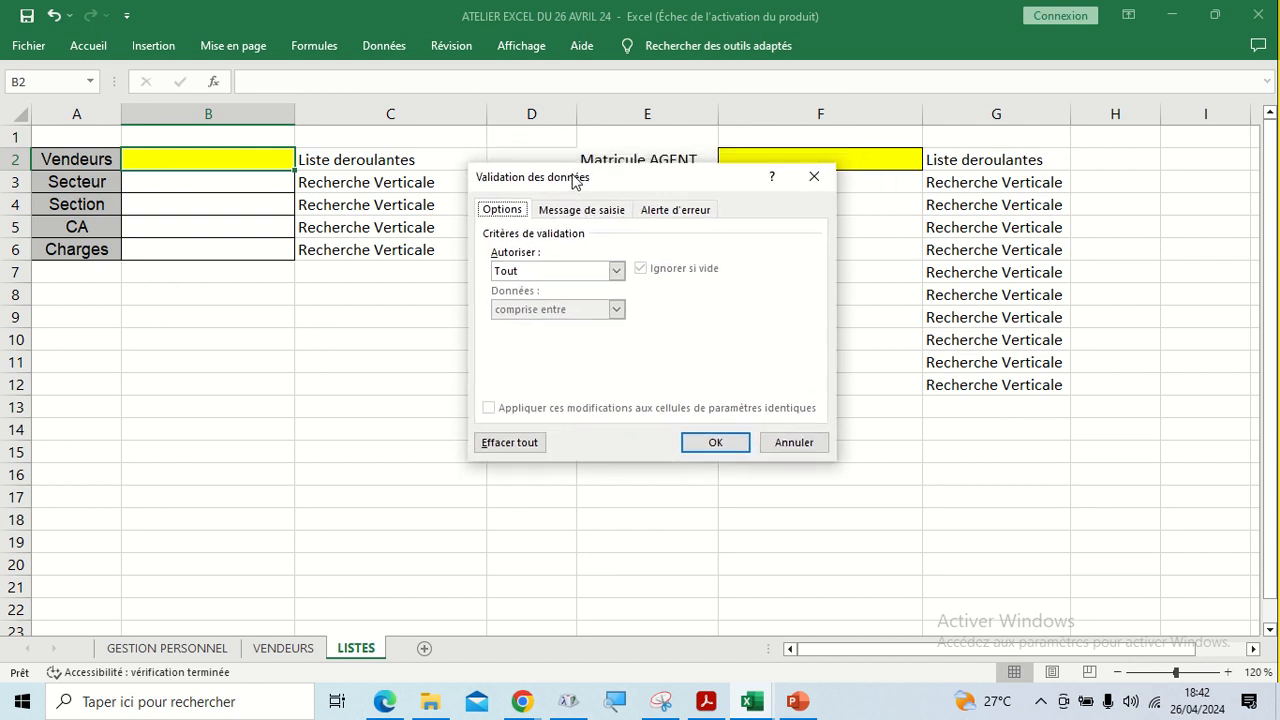
click(533, 272)
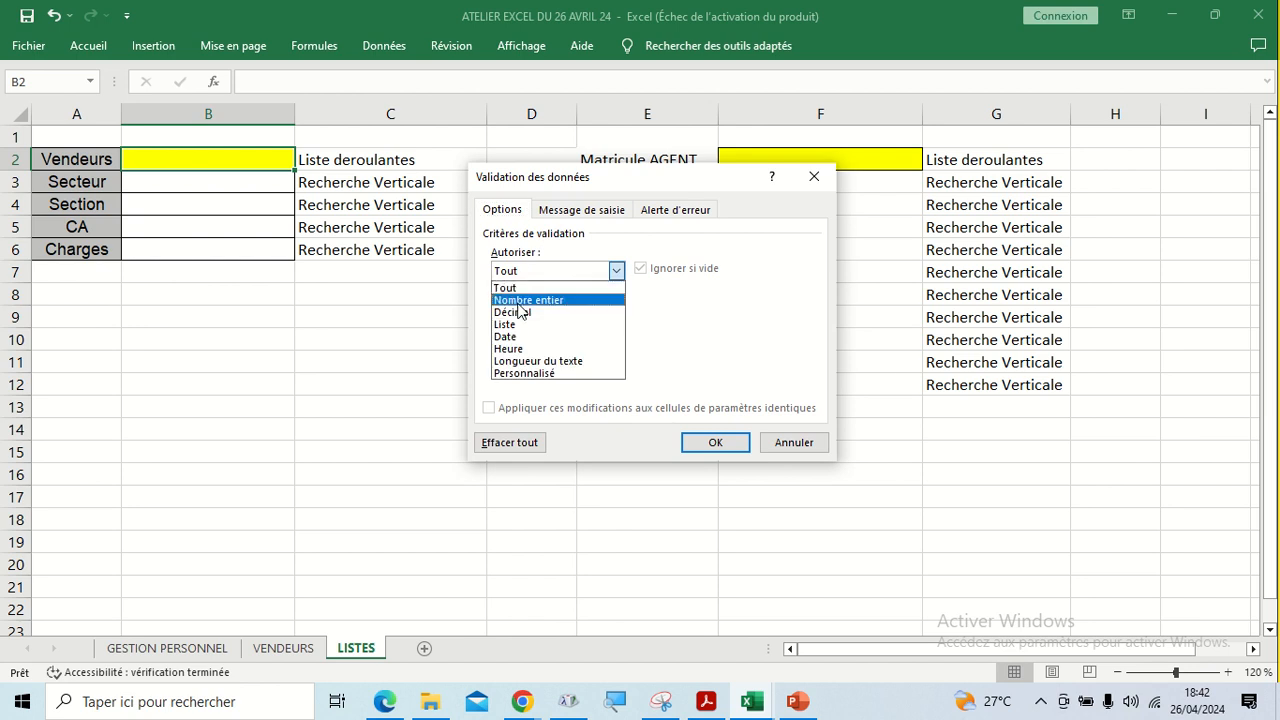
click(513, 325)
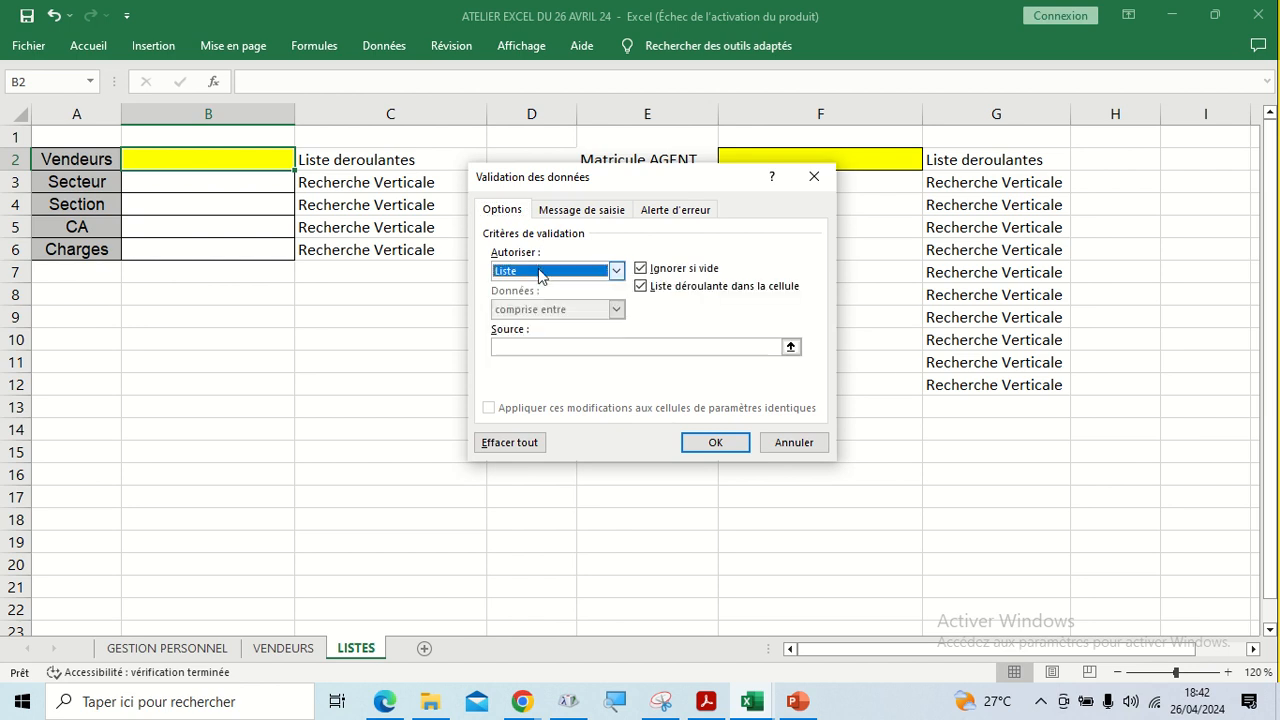
click(538, 274)
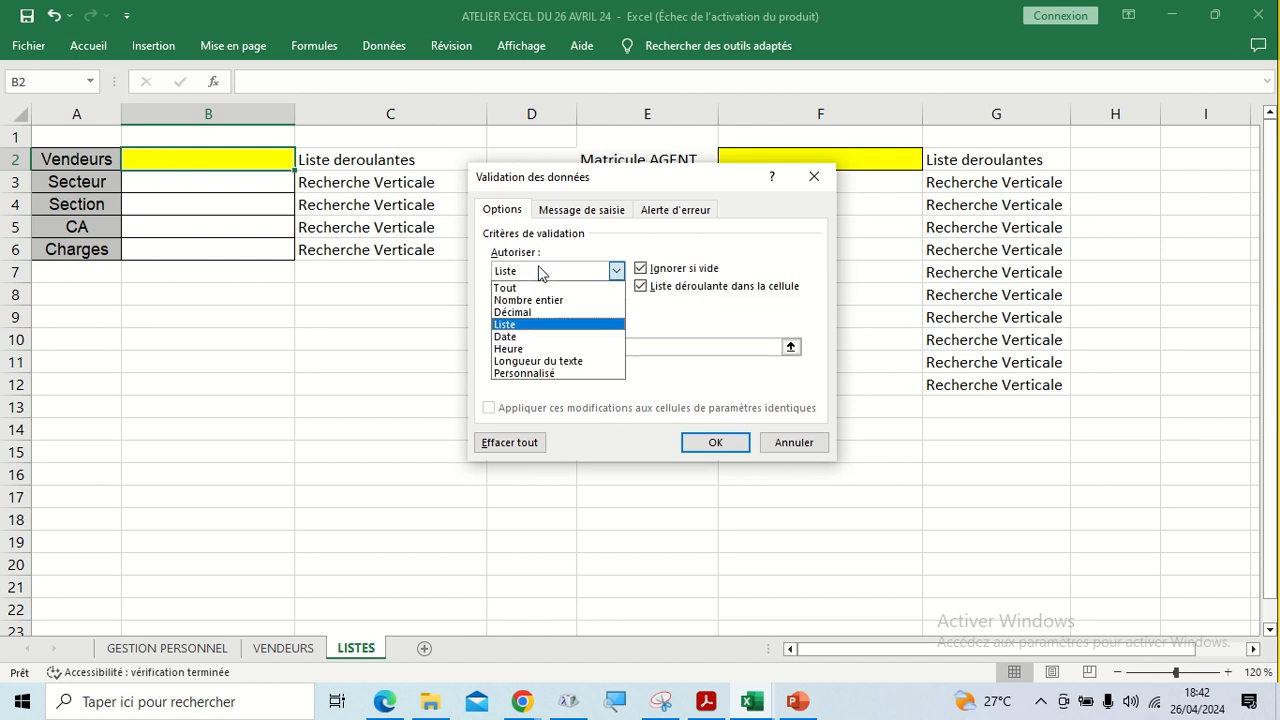
click(512, 323)
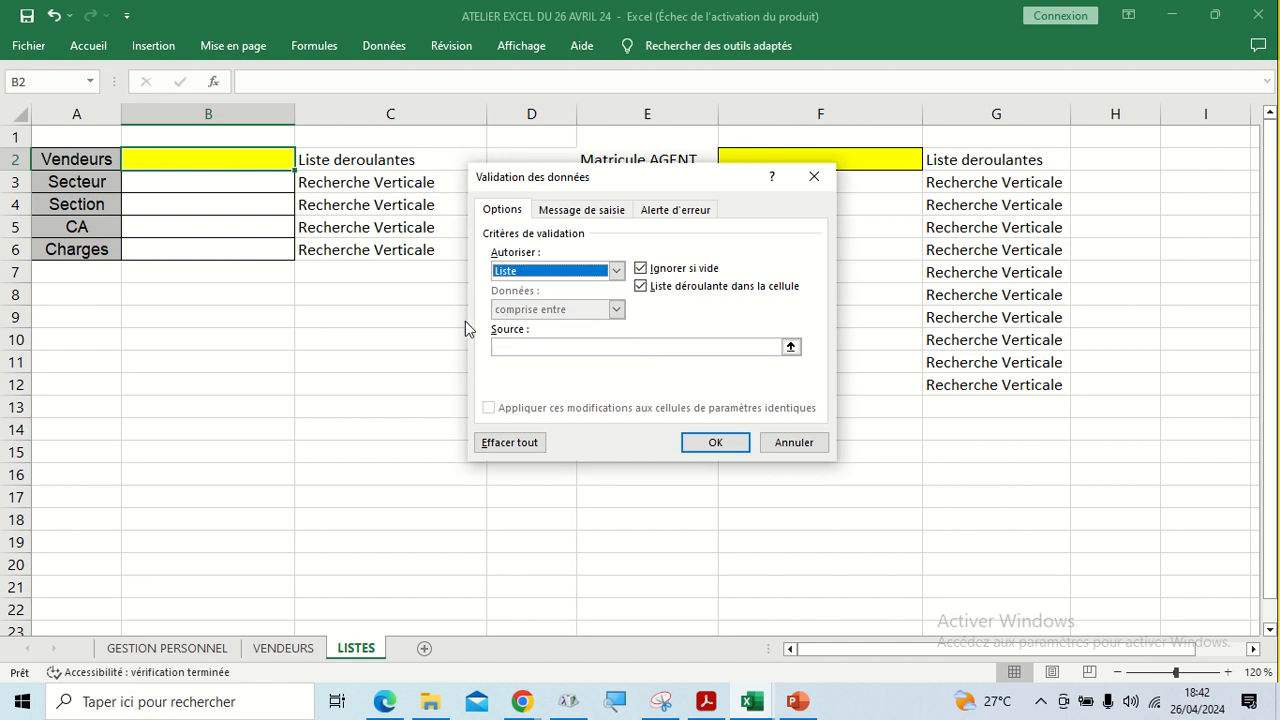
Set the list source to the seller names on the VENDEURS sheet, =VENDEURS!$A$2:$A$15
click(527, 347)
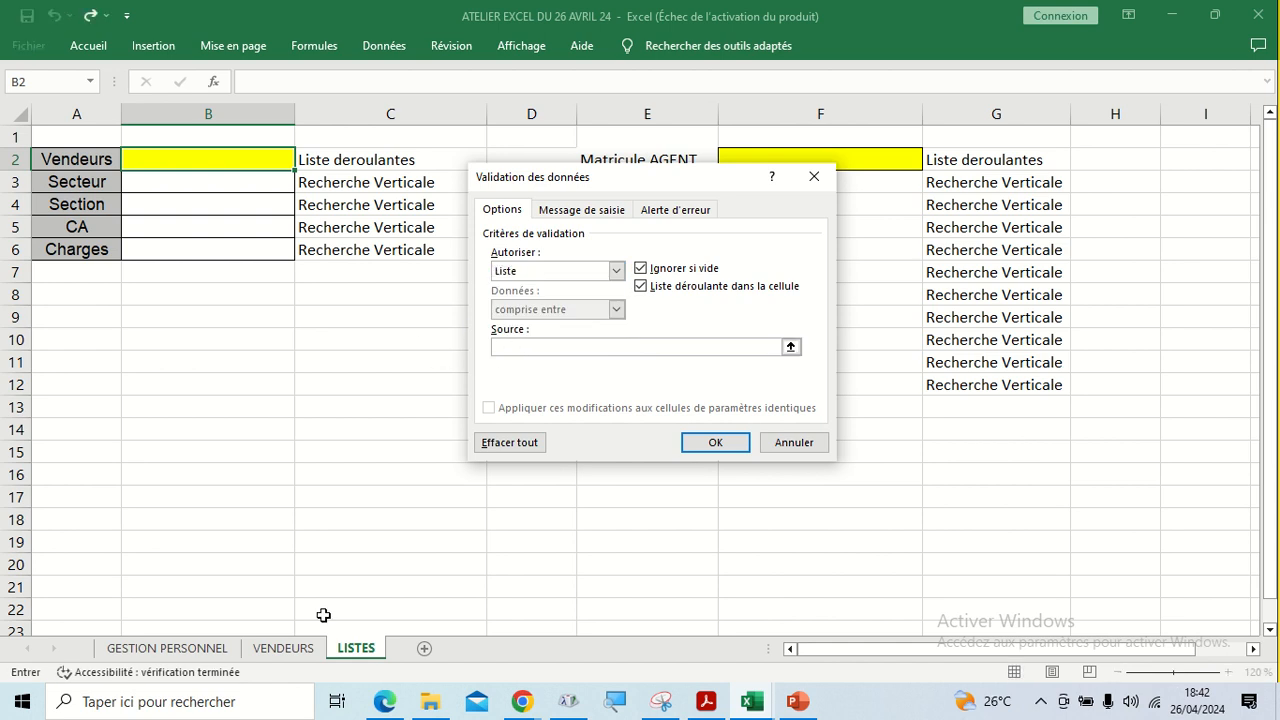
click(284, 649)
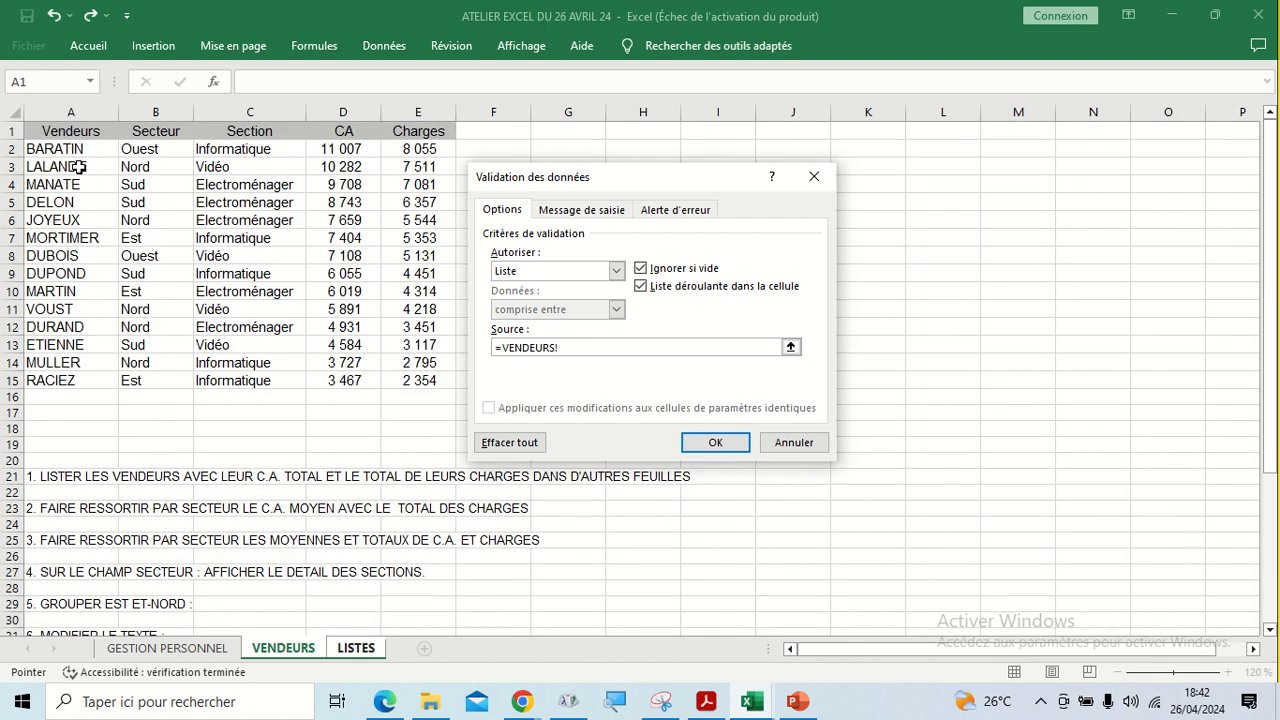
drag(55, 148, 36, 377)
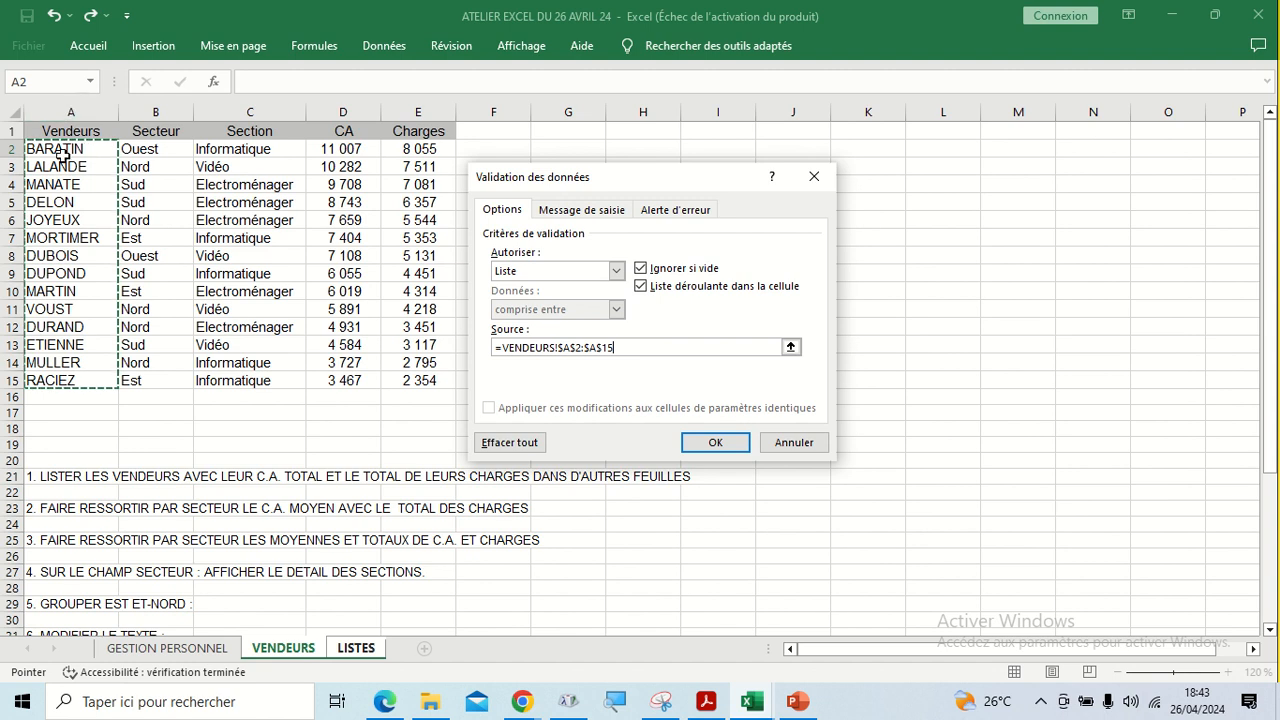
drag(62, 148, 55, 380)
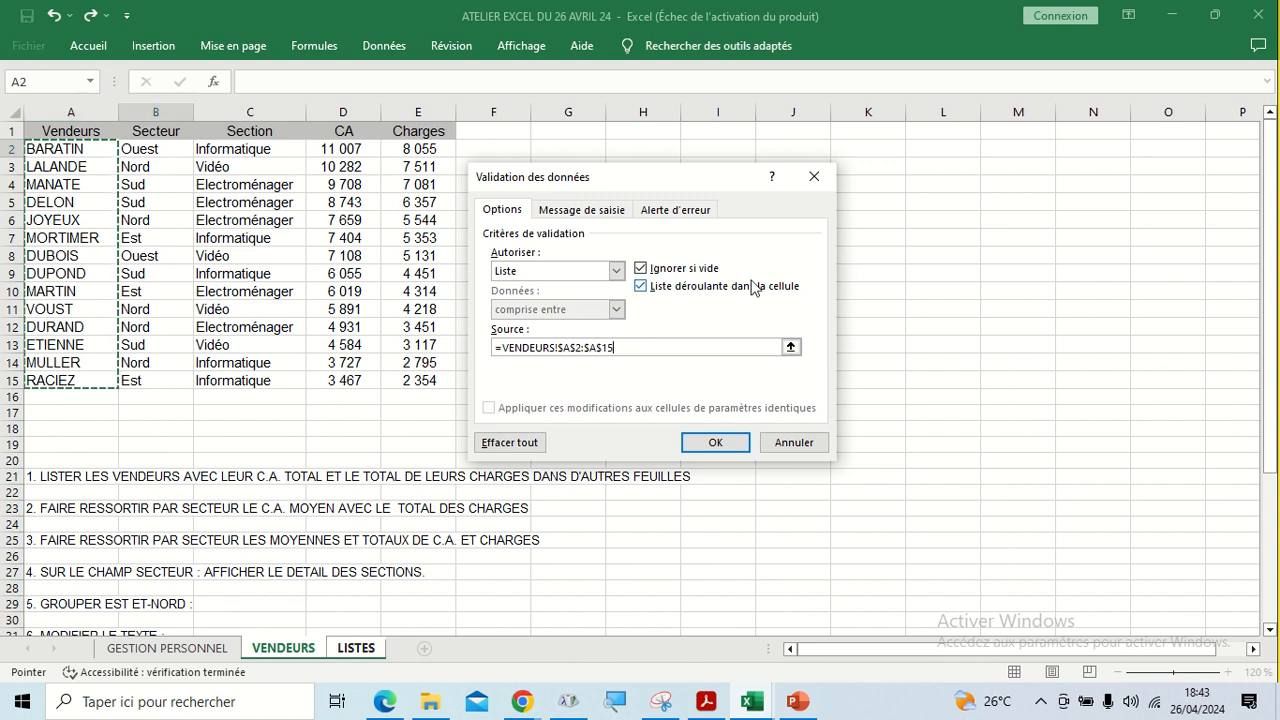
Apply the list validation to cell B2 on the LISTES sheet and open its drop-down list of sellers
click(716, 446)
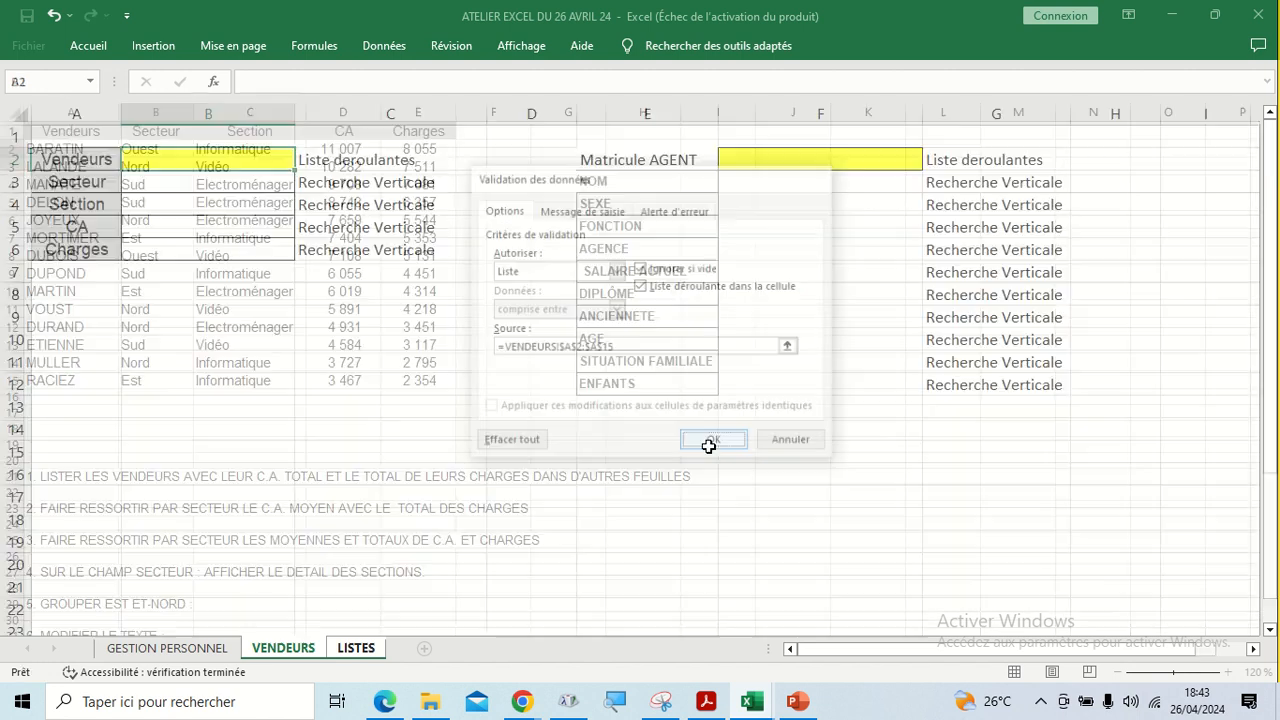
click(228, 265)
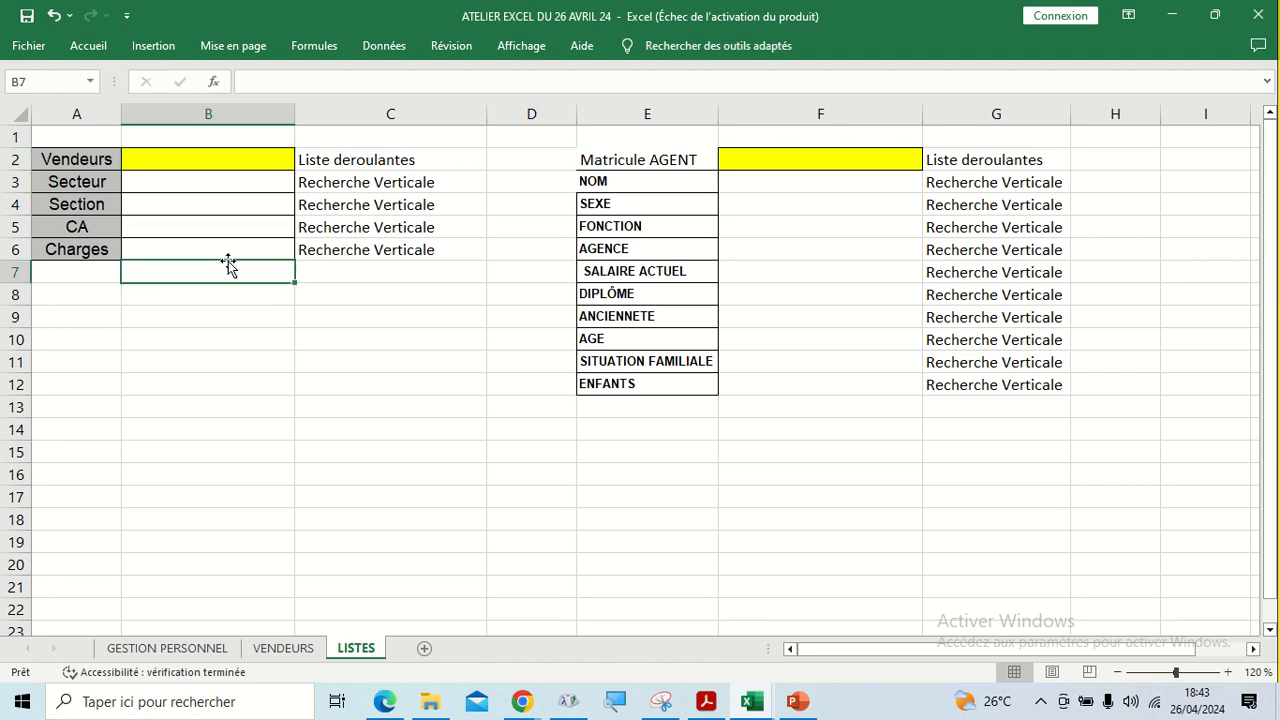
click(234, 146)
click(257, 163)
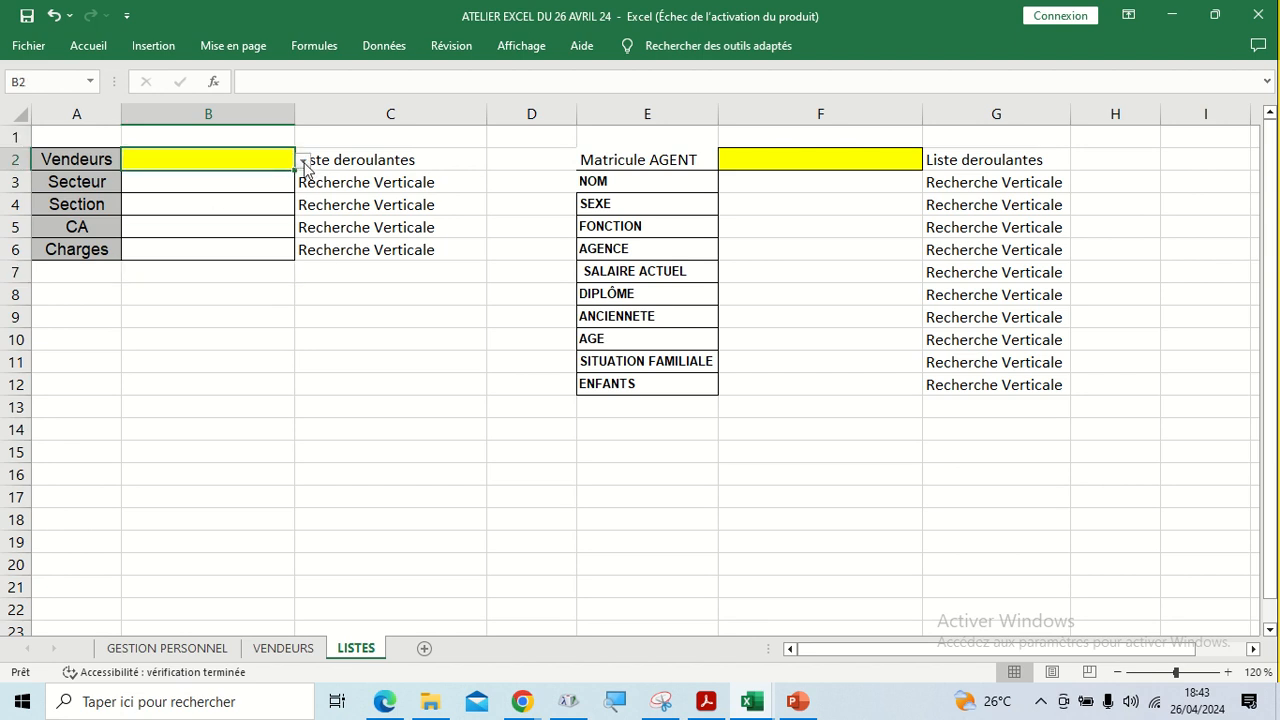
click(303, 163)
click(304, 164)
click(304, 165)
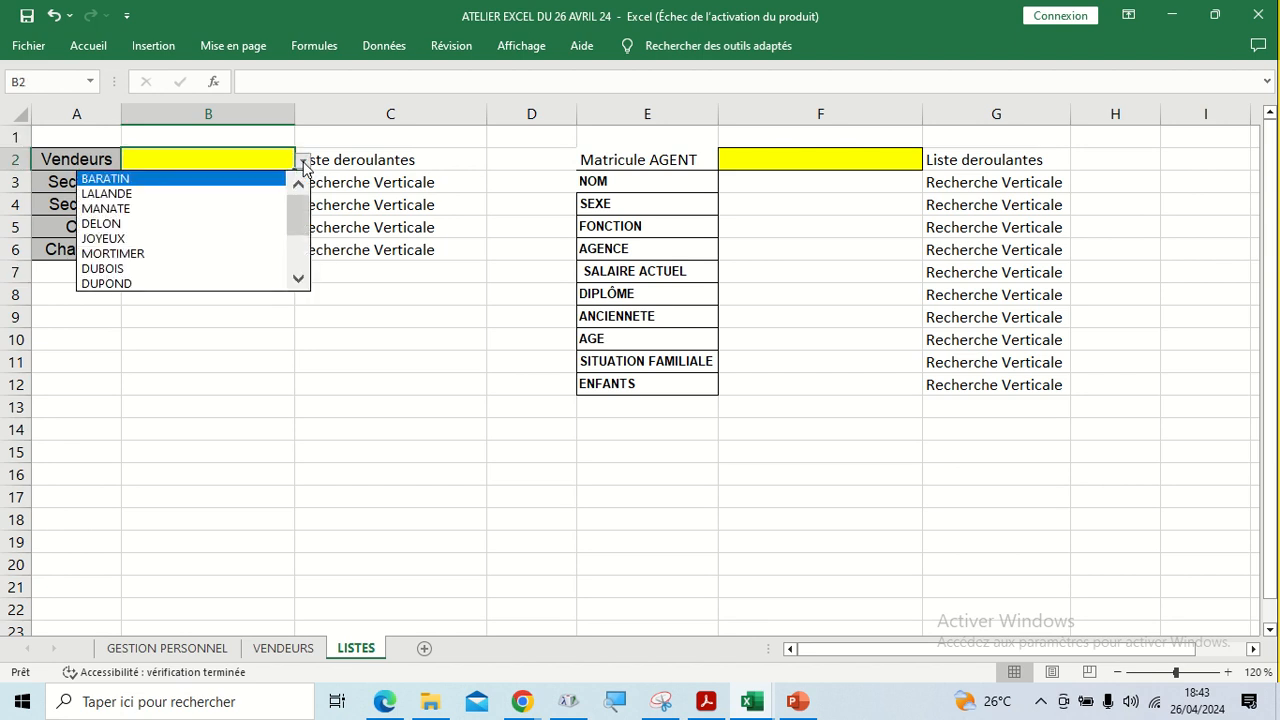
click(304, 166)
Reopen the drop-down list in cell B2 and look through the seller names without choosing one
click(244, 204)
click(226, 164)
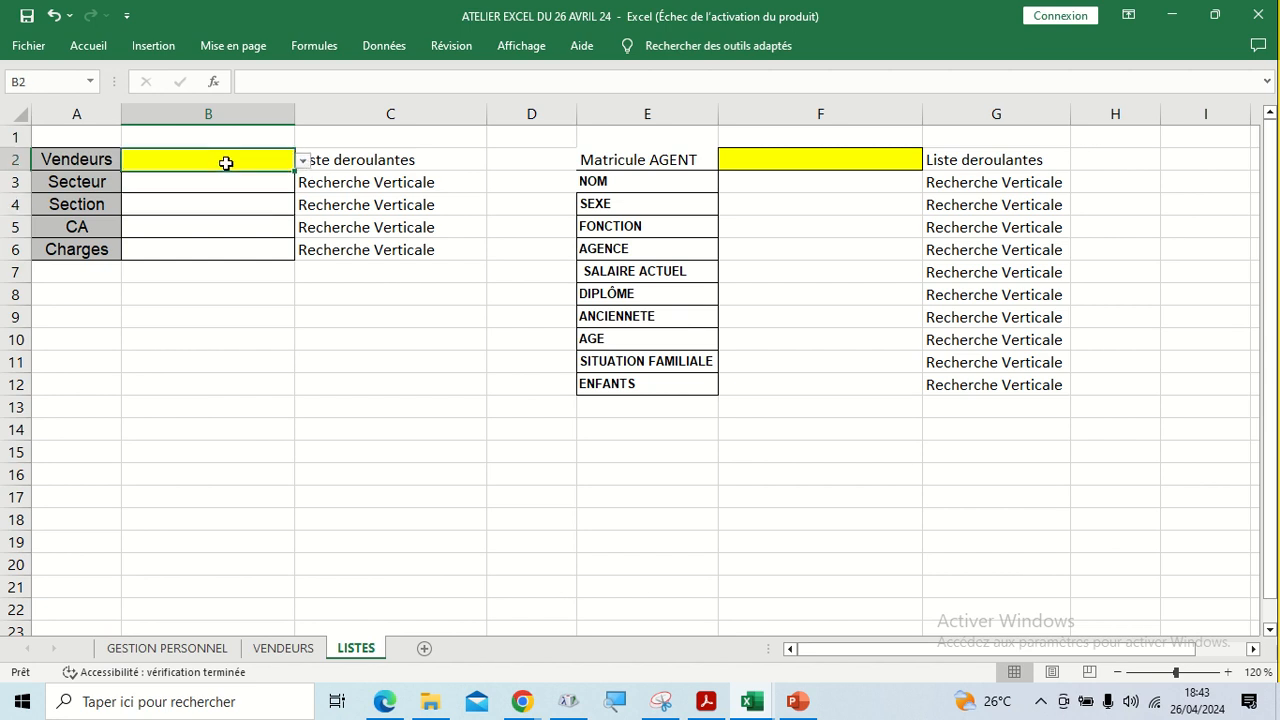
click(304, 164)
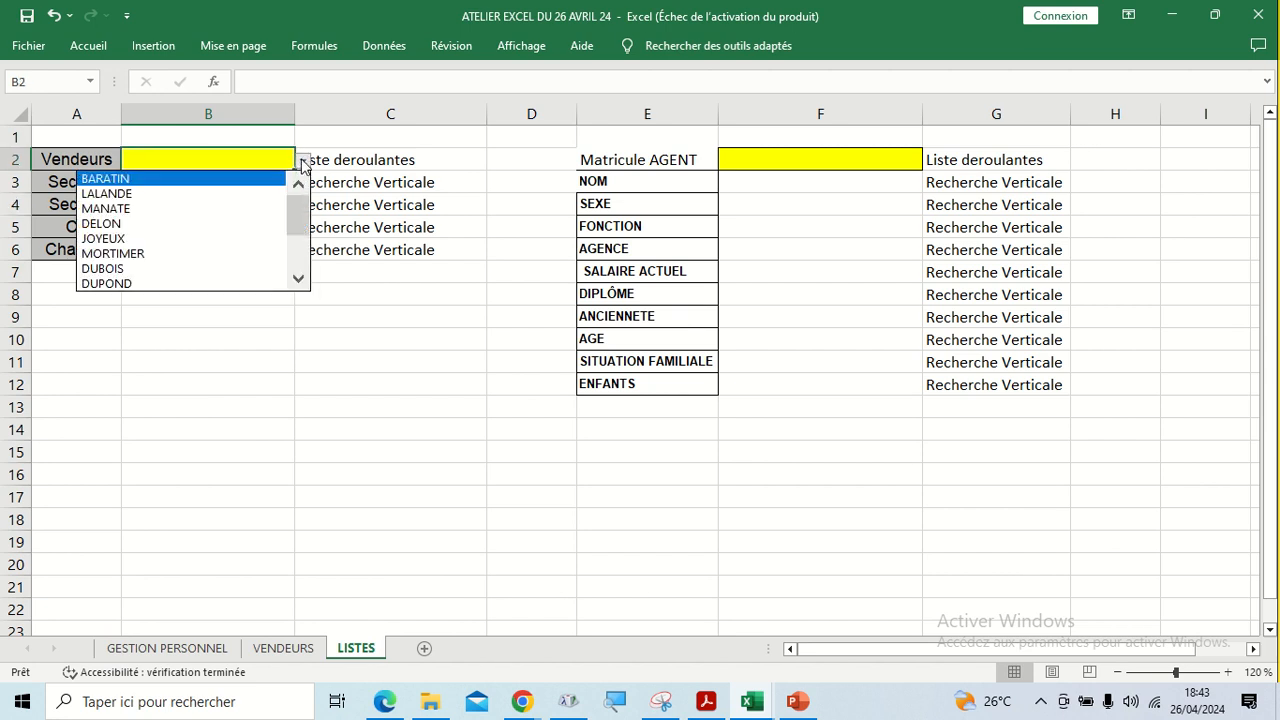
mouse_move(305, 210)
mouse_down()
mouse_move(303, 262)
mouse_move(302, 186)
mouse_up()
click(226, 155)
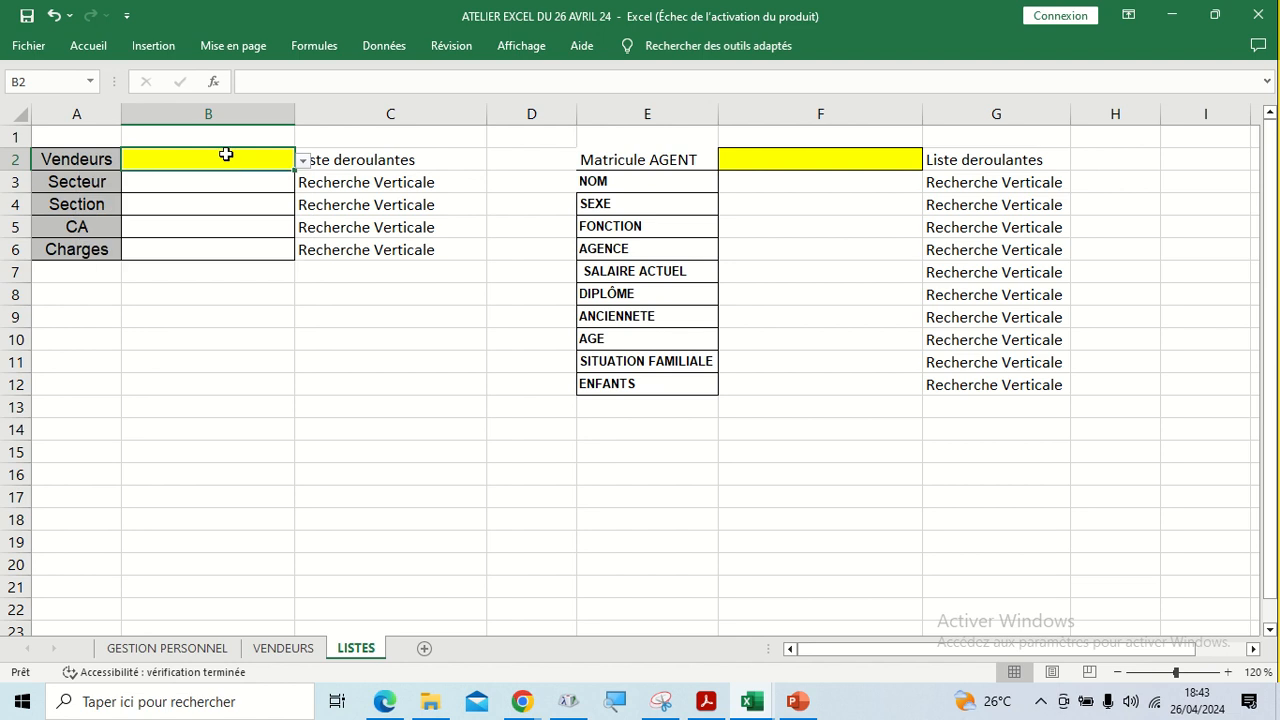
key(Down)
key(Down)
key(Down)
click(199, 158)
click(280, 400)
click(198, 157)
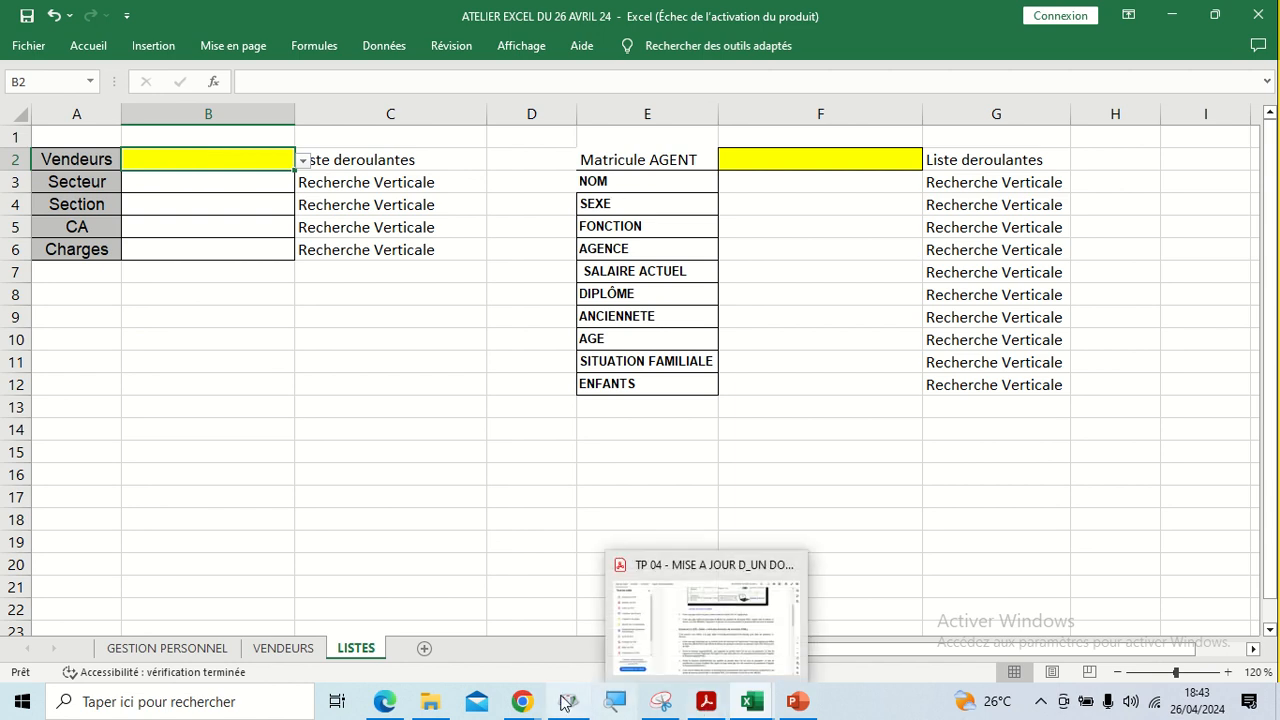
Switch to the Google Meet call in Chrome to check it and return to the Excel workbook's LISTES sheet
mouse_move(524, 706)
click(430, 630)
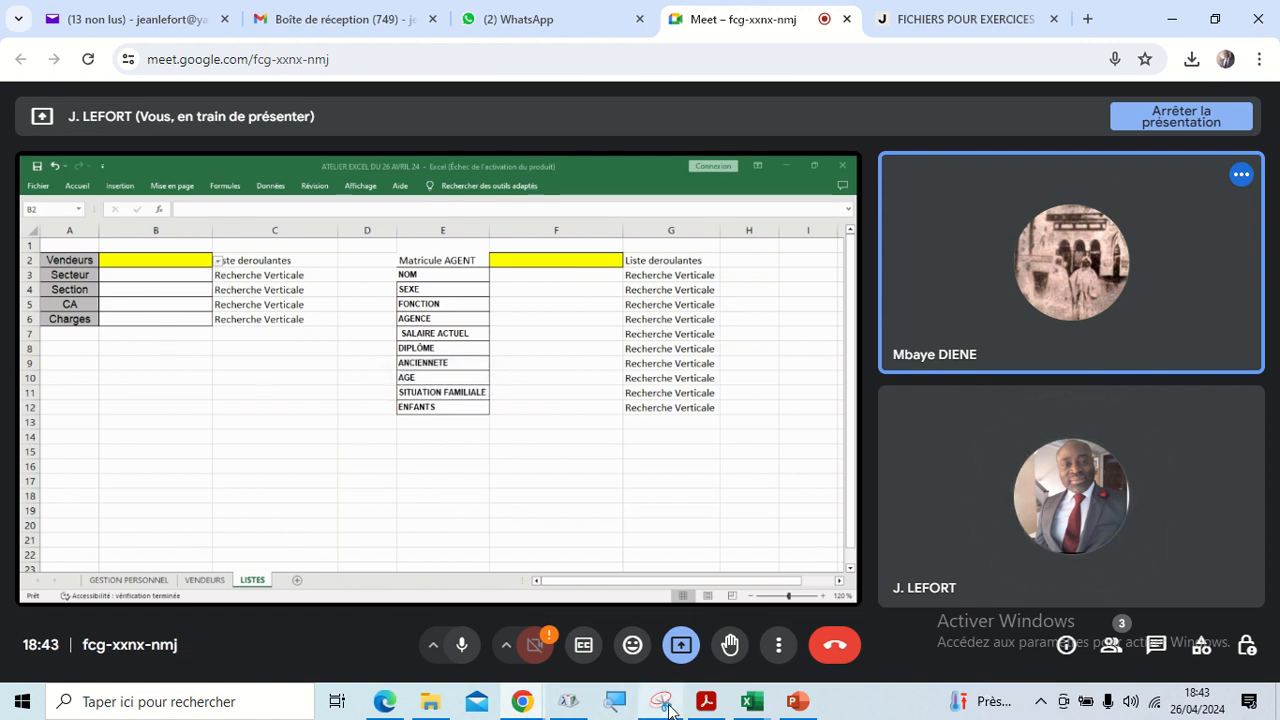
mouse_move(770, 708)
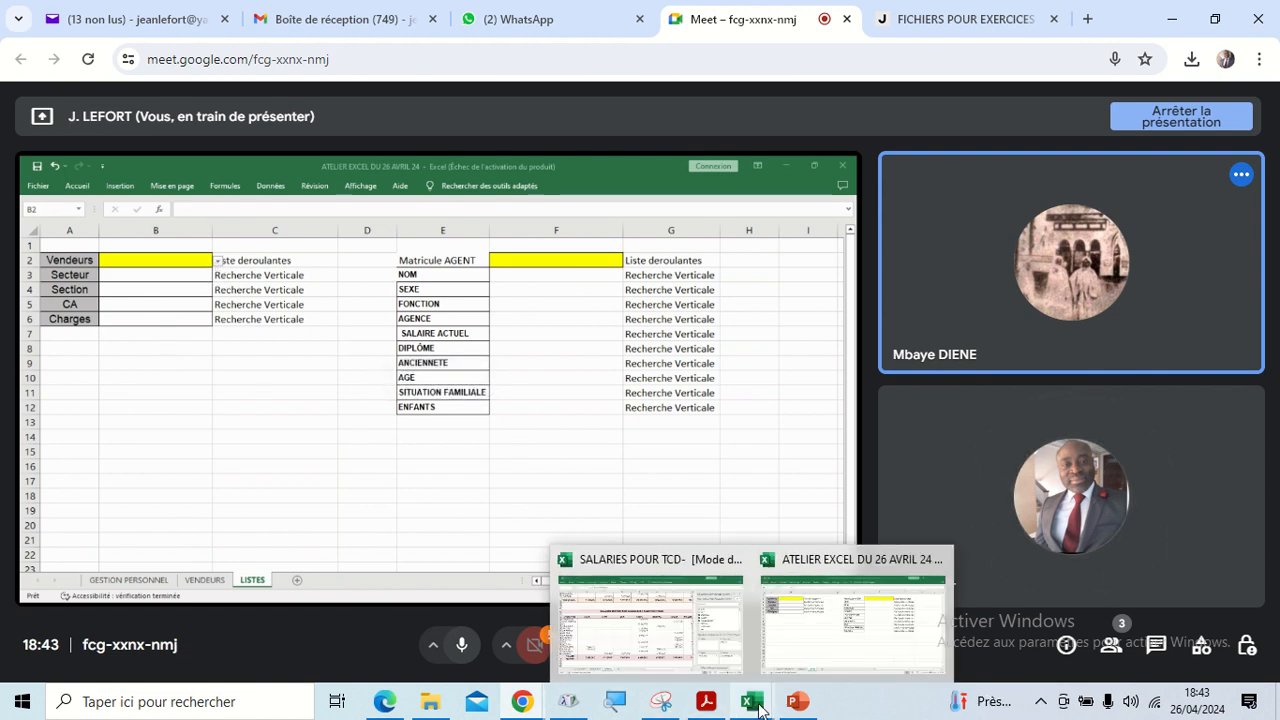
click(820, 620)
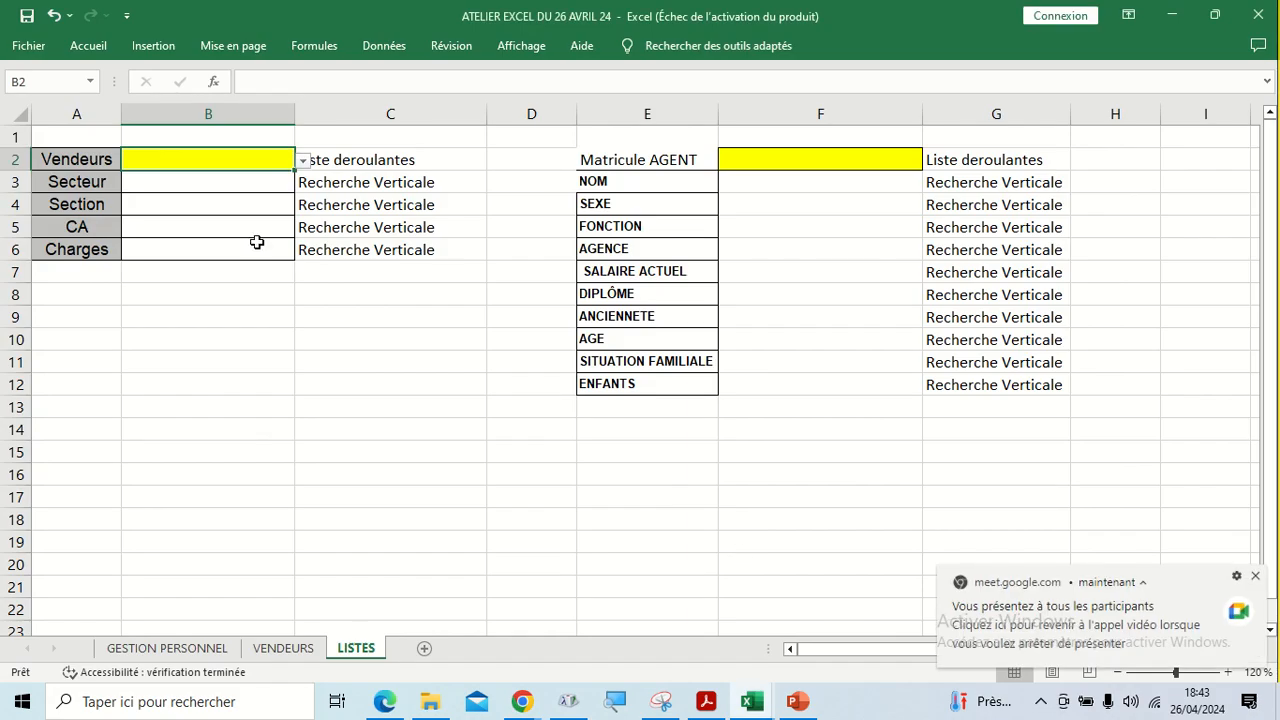
Browse the seller names offered by cell B2 once more and leave the cell empty
click(90, 47)
click(92, 48)
click(303, 161)
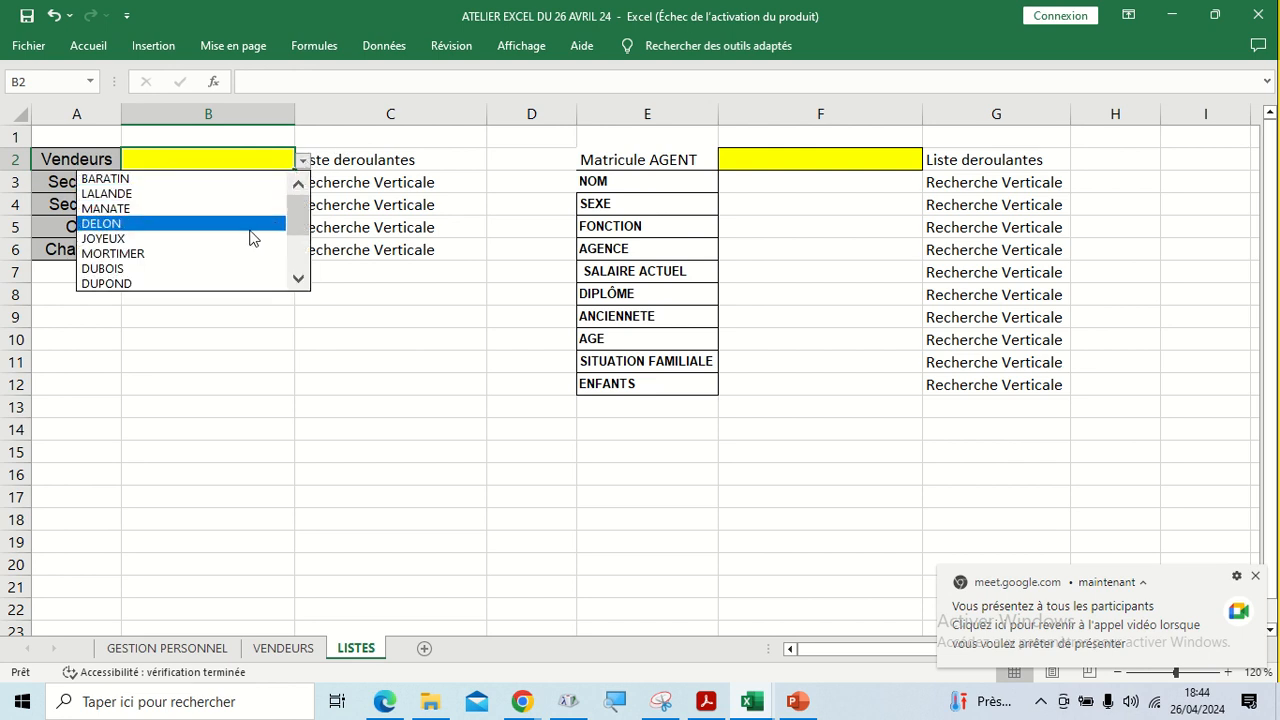
drag(298, 215, 296, 185)
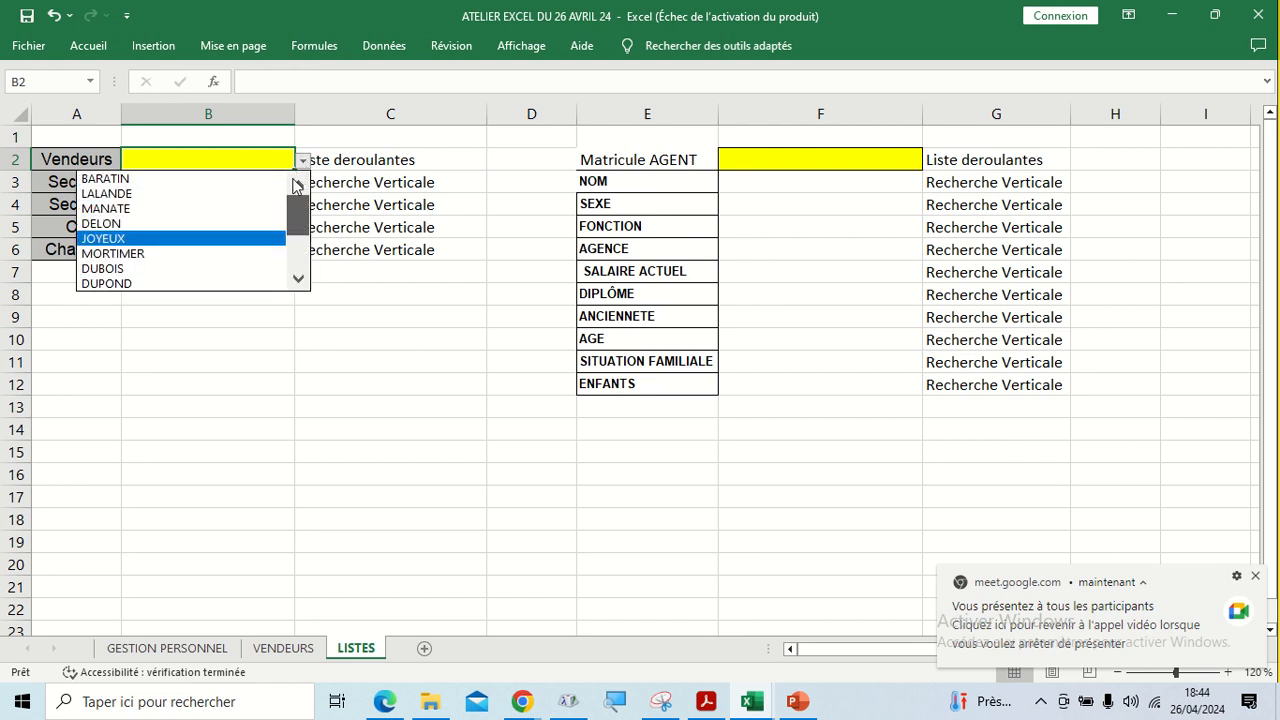
click(257, 340)
click(203, 161)
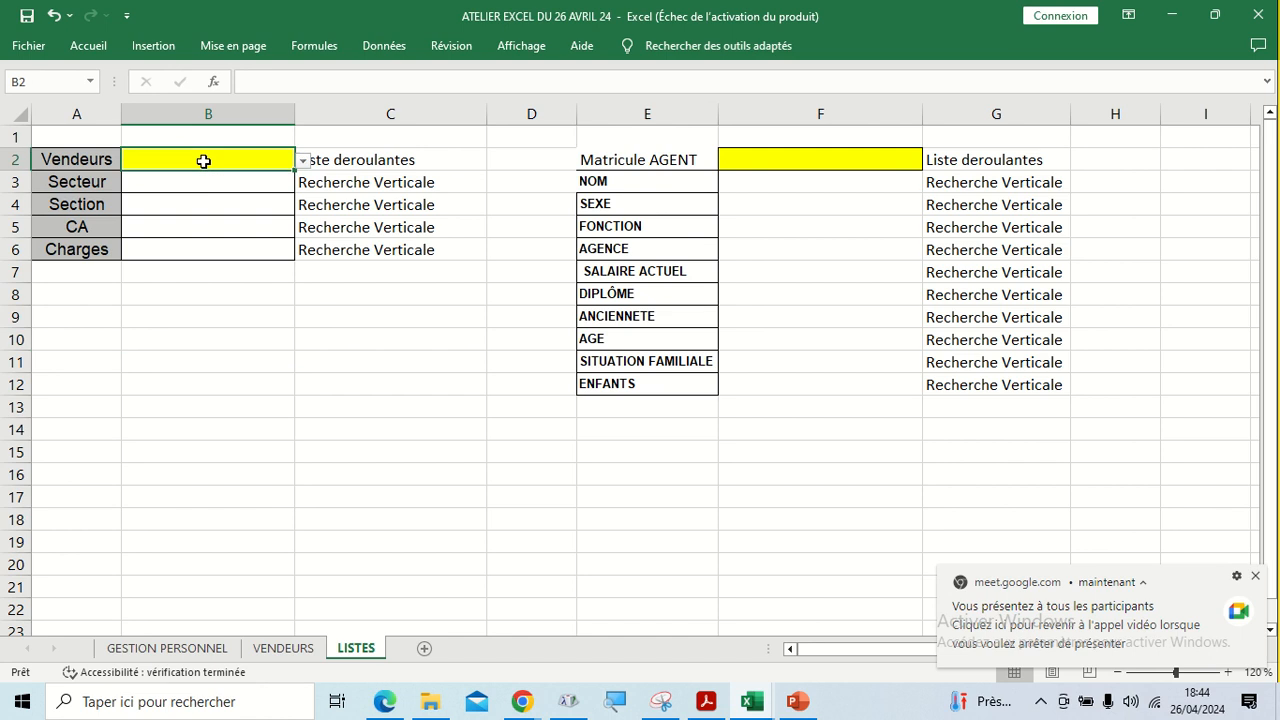
Choose the second seller from the drop-down list in cell B2
click(303, 162)
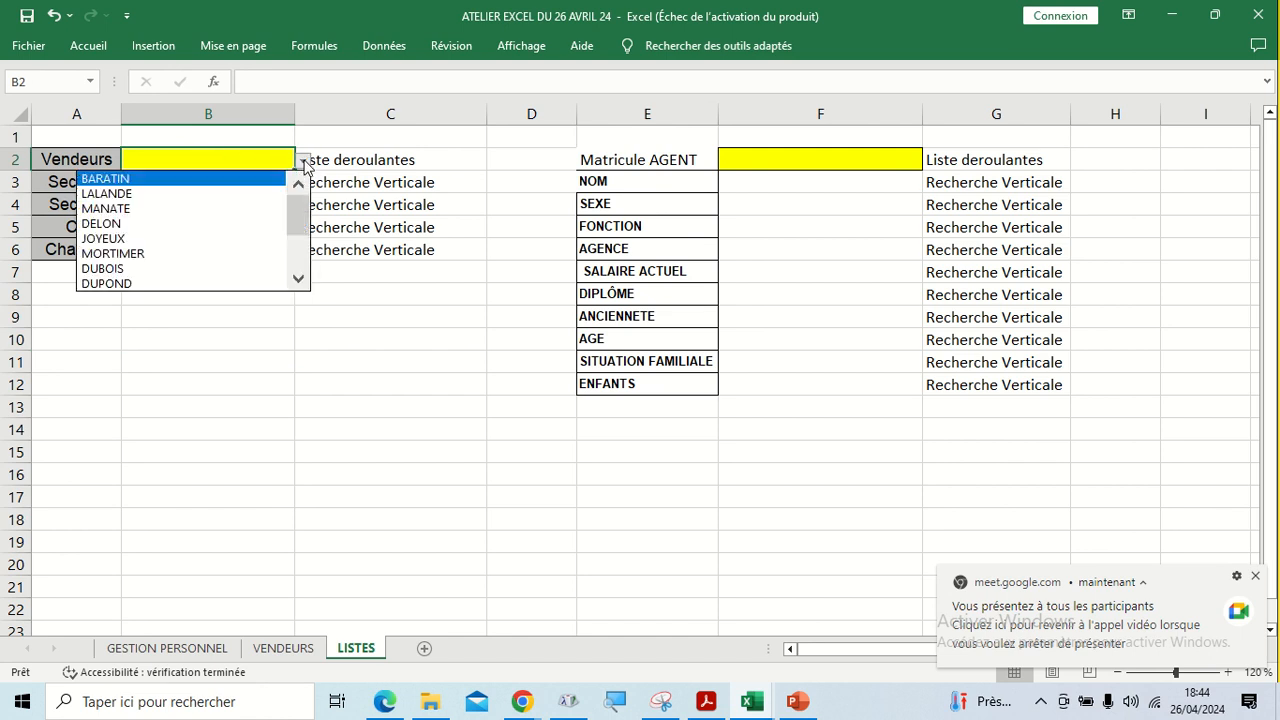
click(229, 193)
click(224, 177)
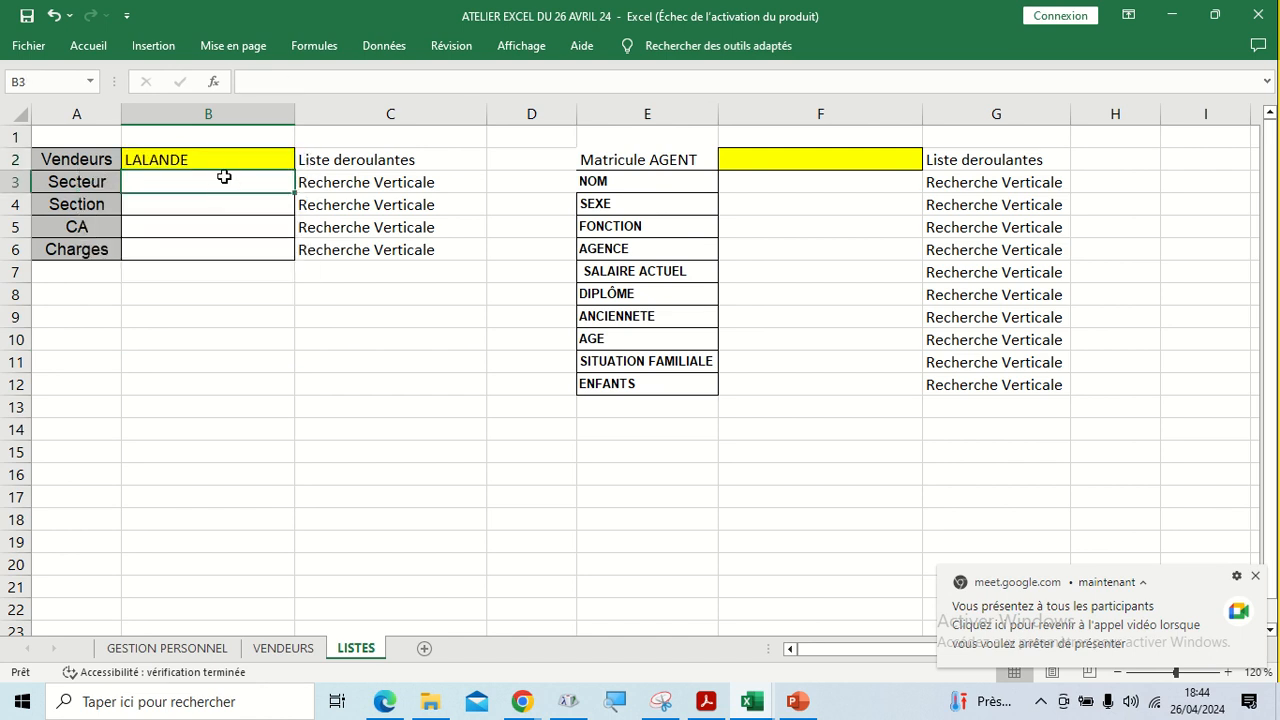
Review the drop-down list in B2 and the seller columns on the VENDEURS sheet, ending back on the LISTES sheet
click(223, 160)
click(301, 163)
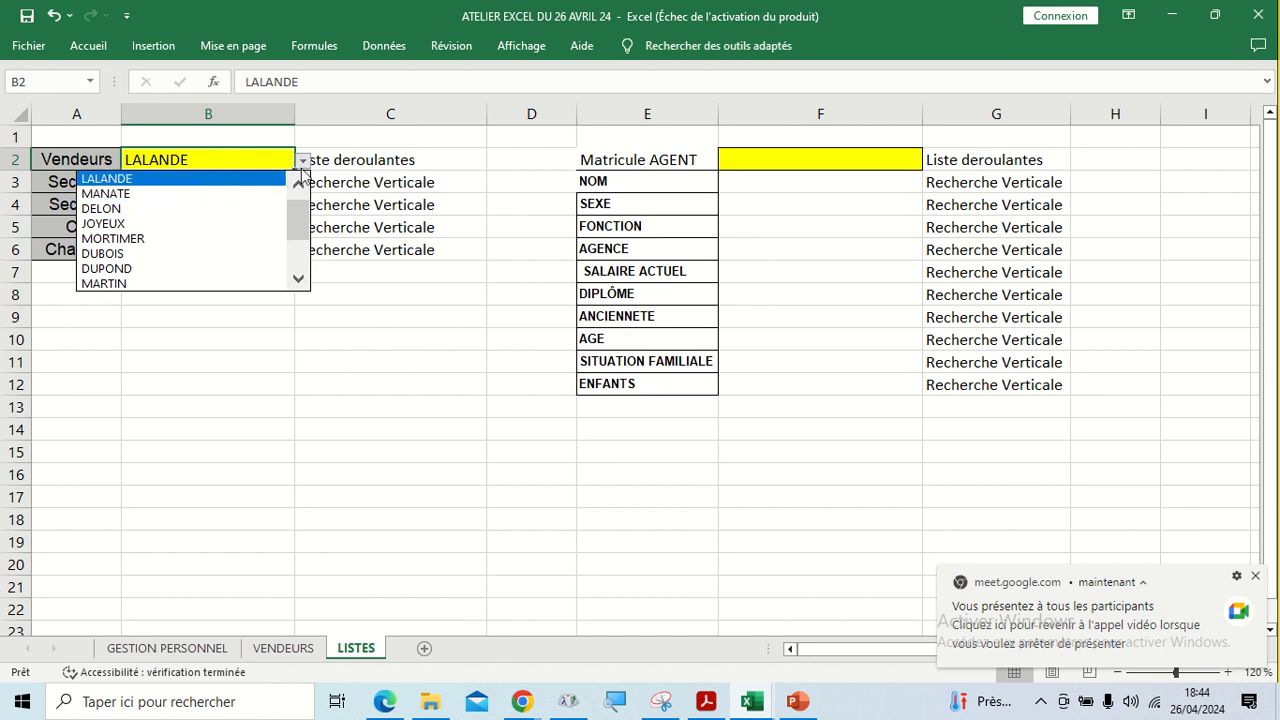
click(347, 151)
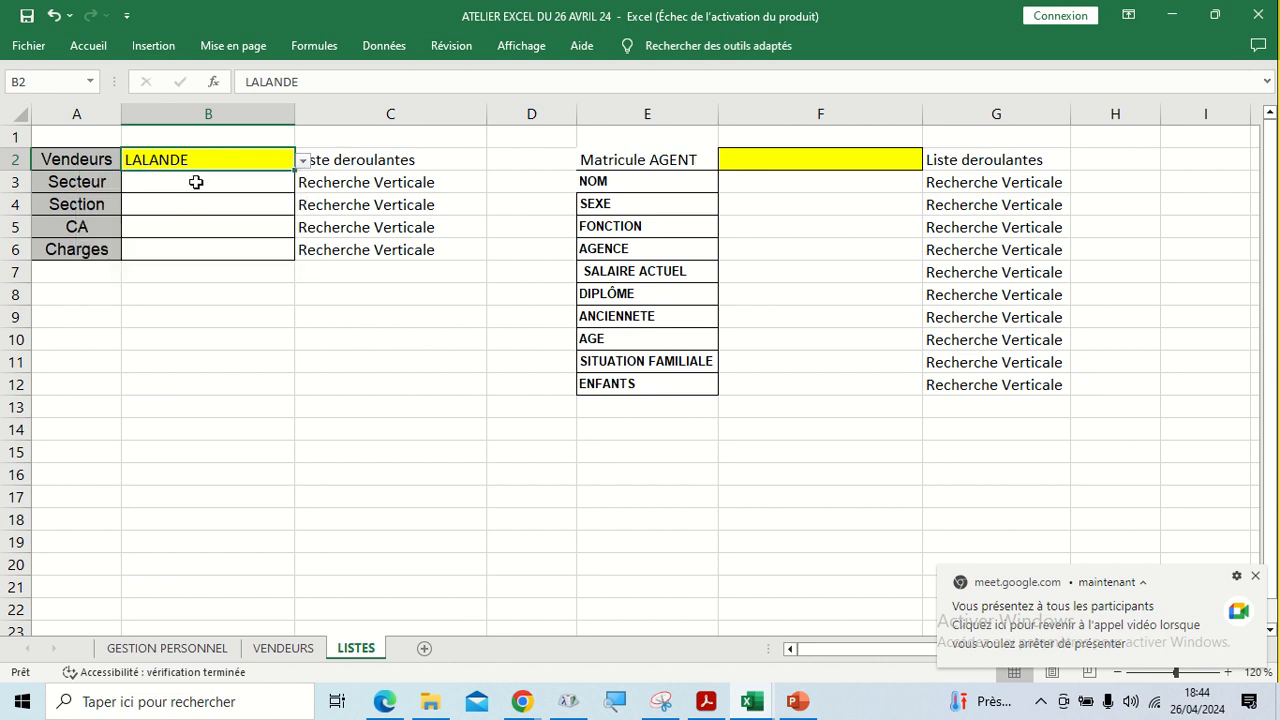
click(196, 182)
click(193, 160)
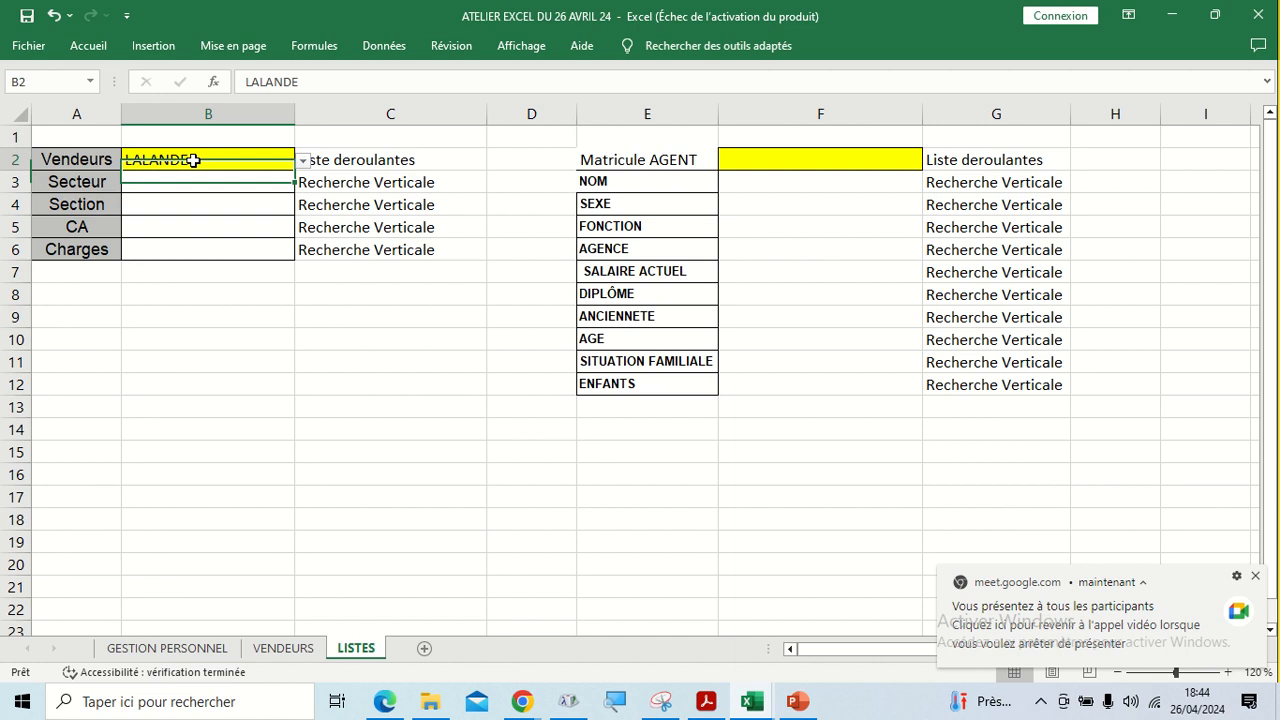
click(281, 647)
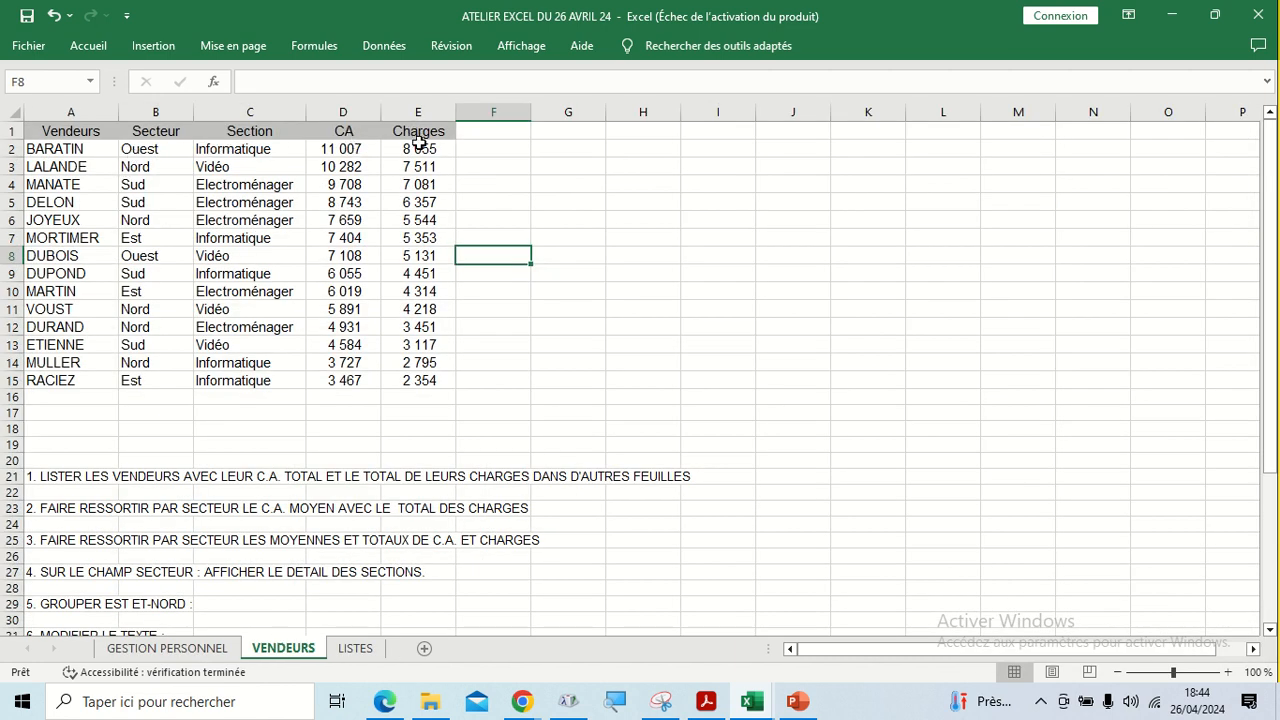
click(356, 648)
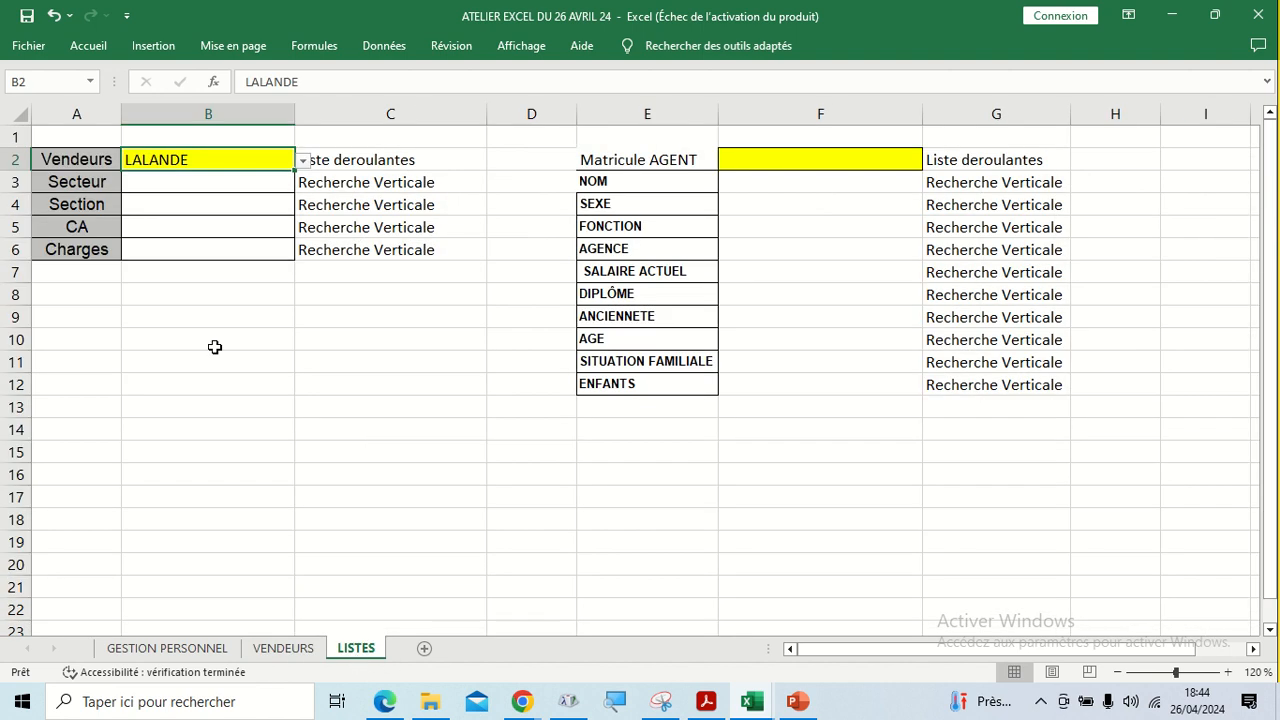
Begin a RECHERCHEV formula in the Secteur cell B3 with B2 as the lookup value
click(159, 184)
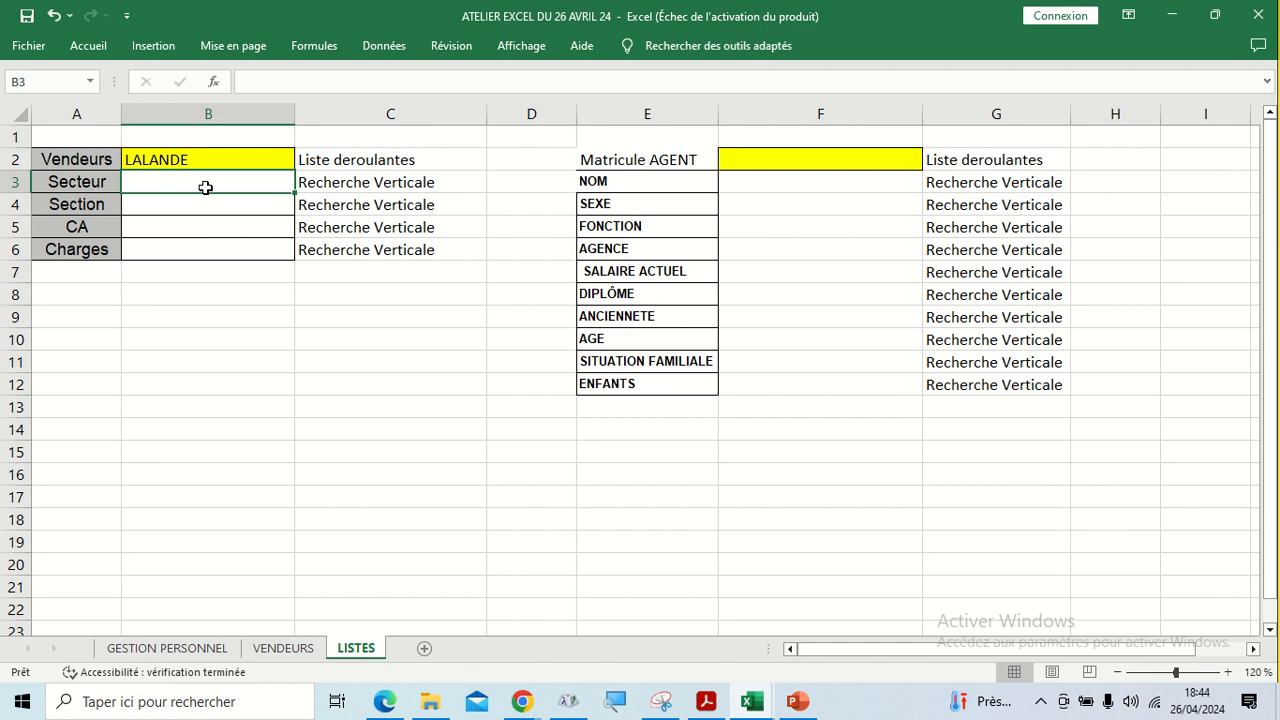
text(=)
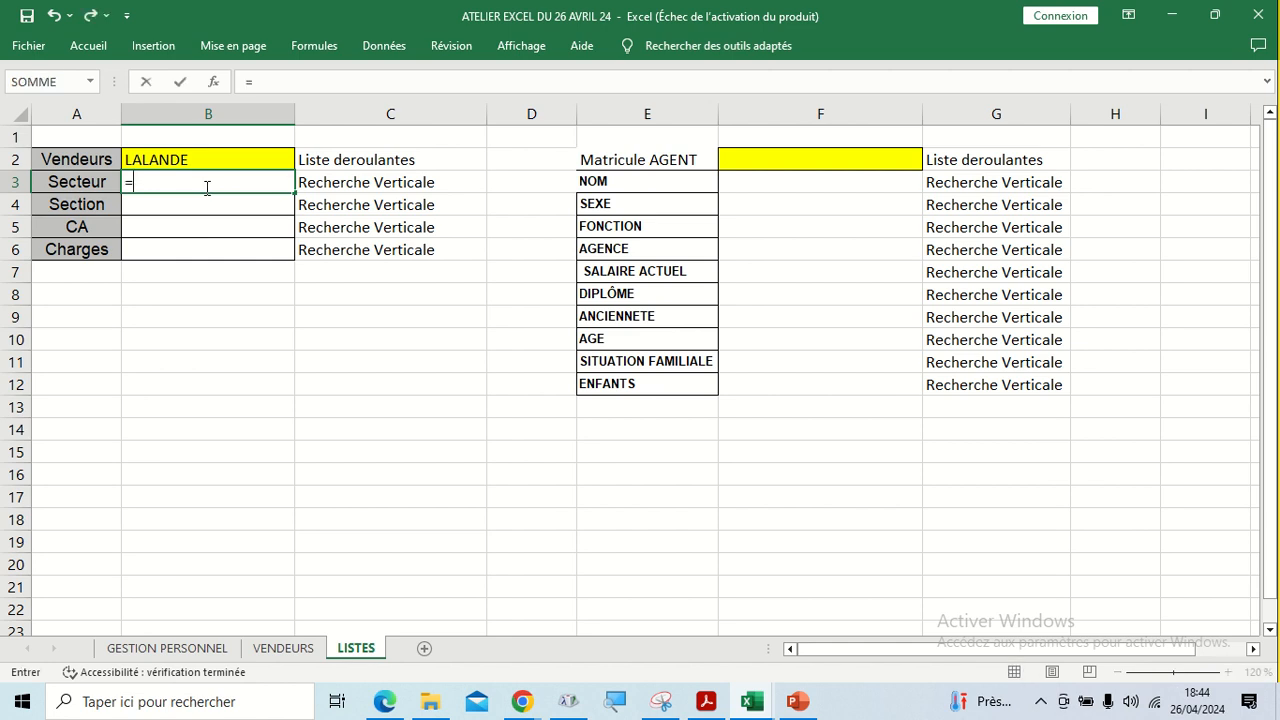
text(rech)
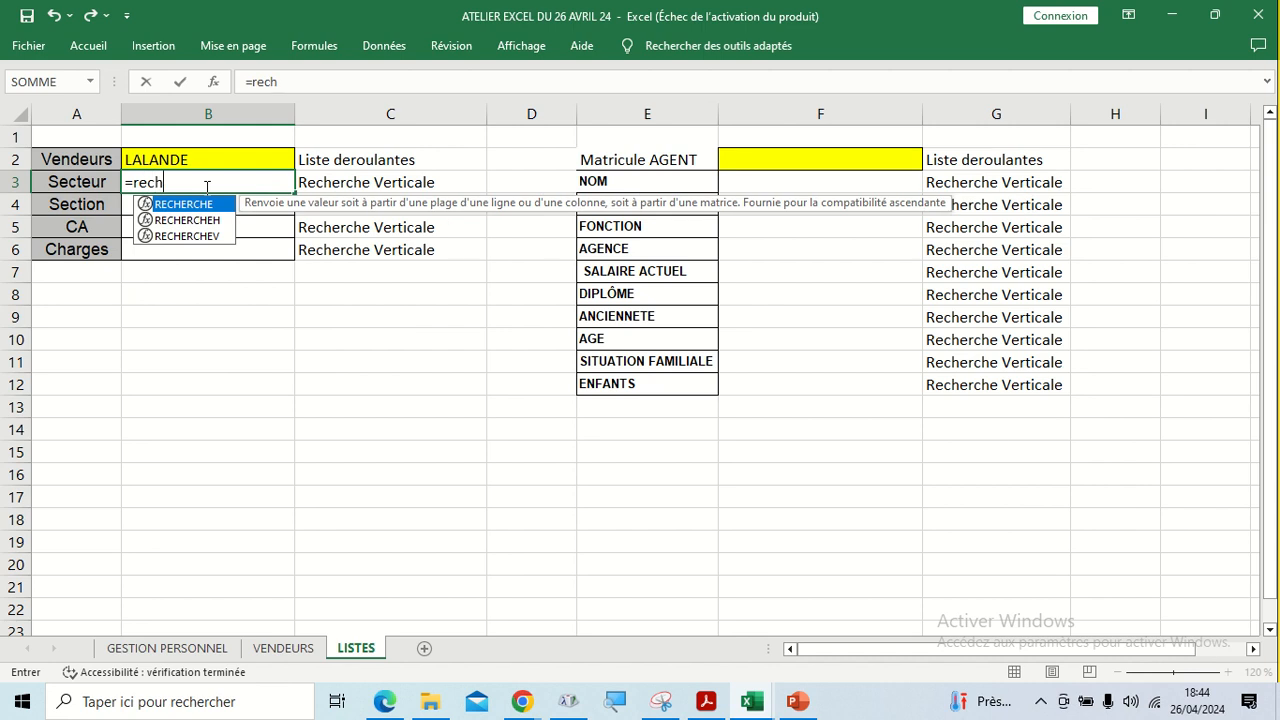
double_click(181, 236)
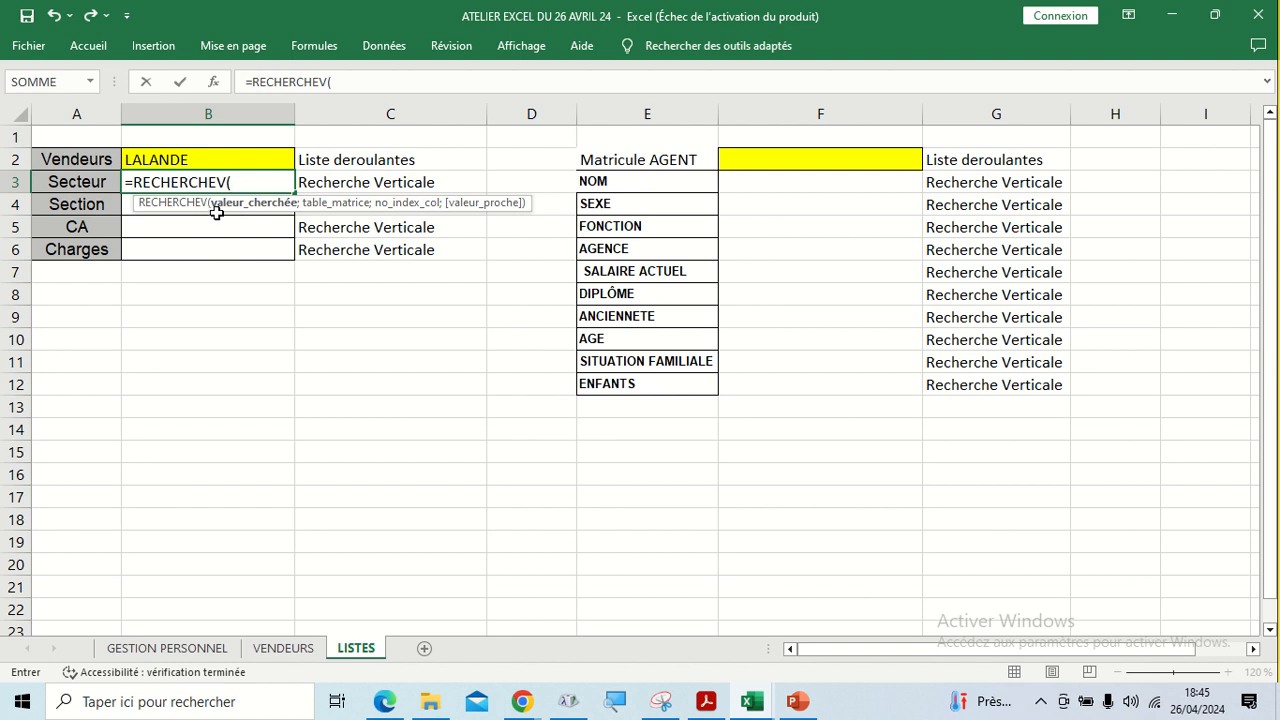
click(199, 156)
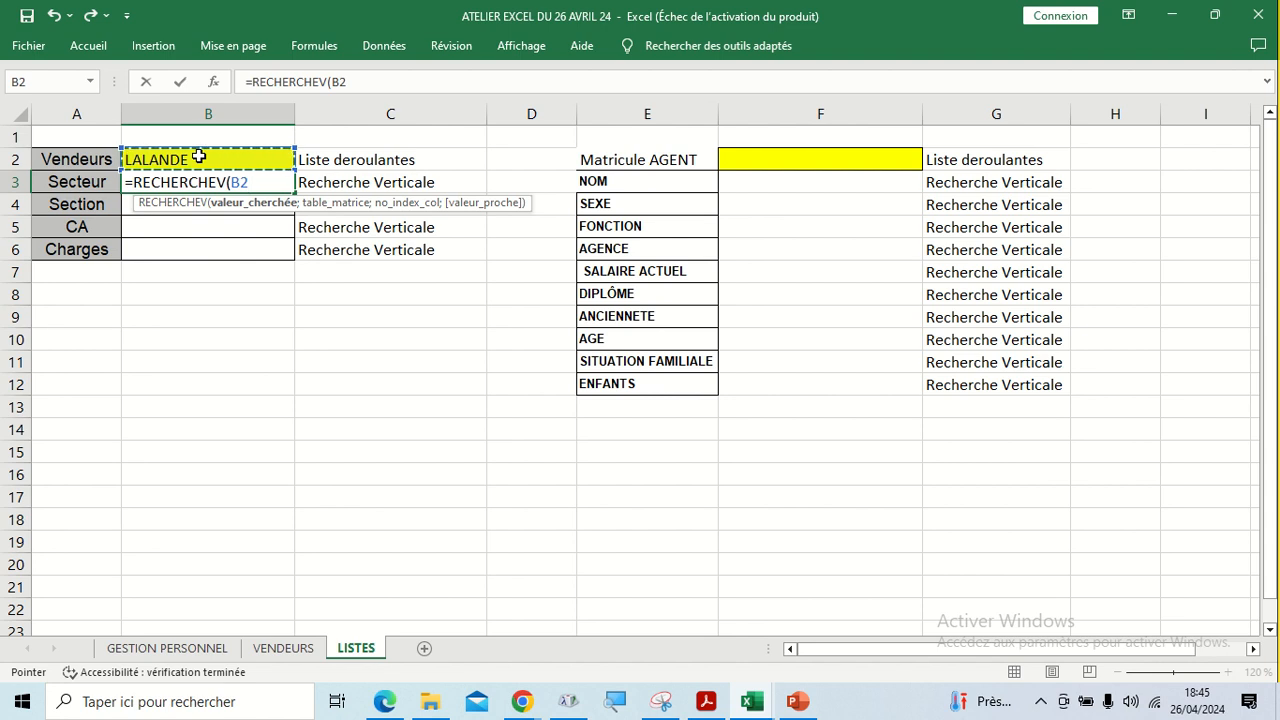
text(,)
text(;)
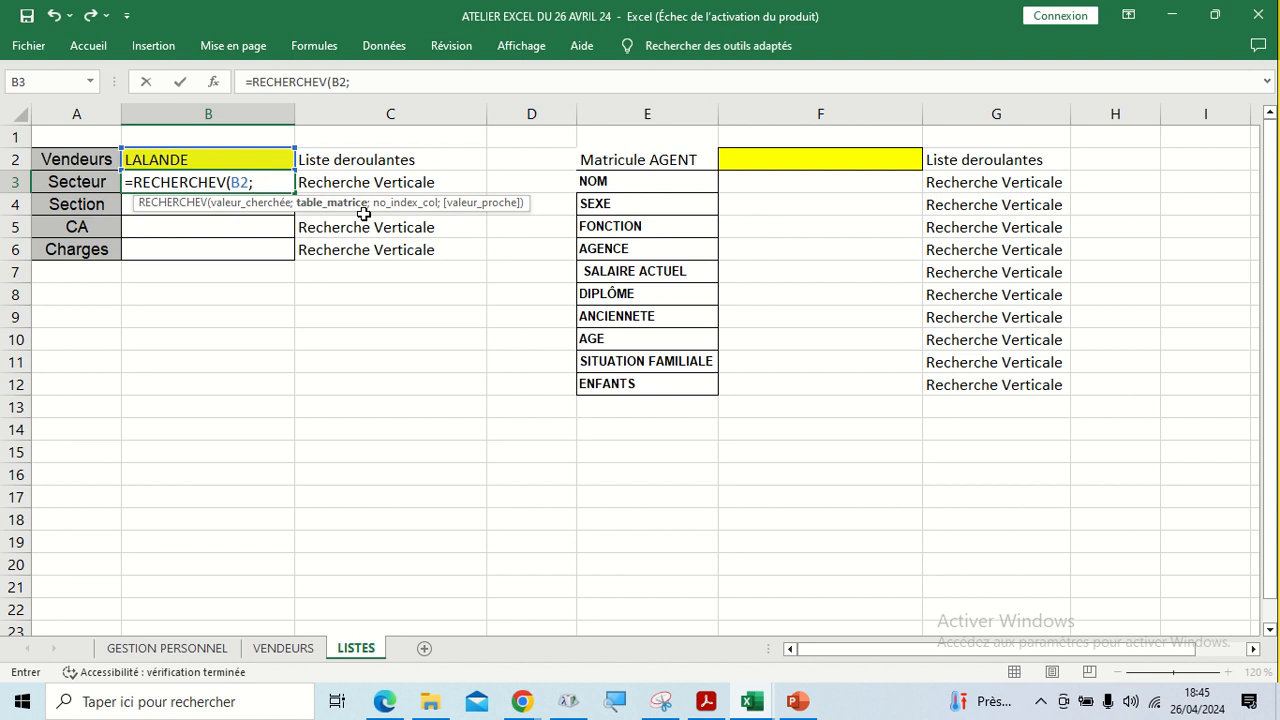
click(268, 652)
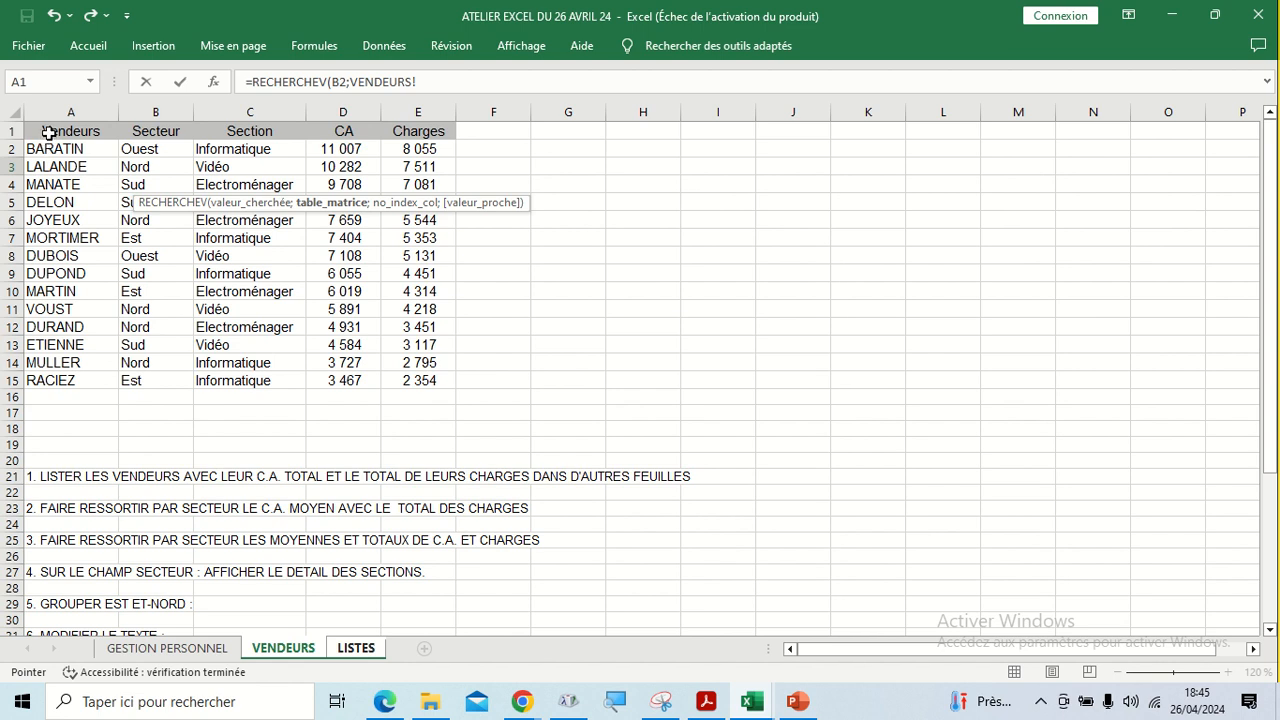
mouse_move(48, 133)
mouse_down()
mouse_move(140, 144)
mouse_move(435, 256)
mouse_move(435, 382)
mouse_up()
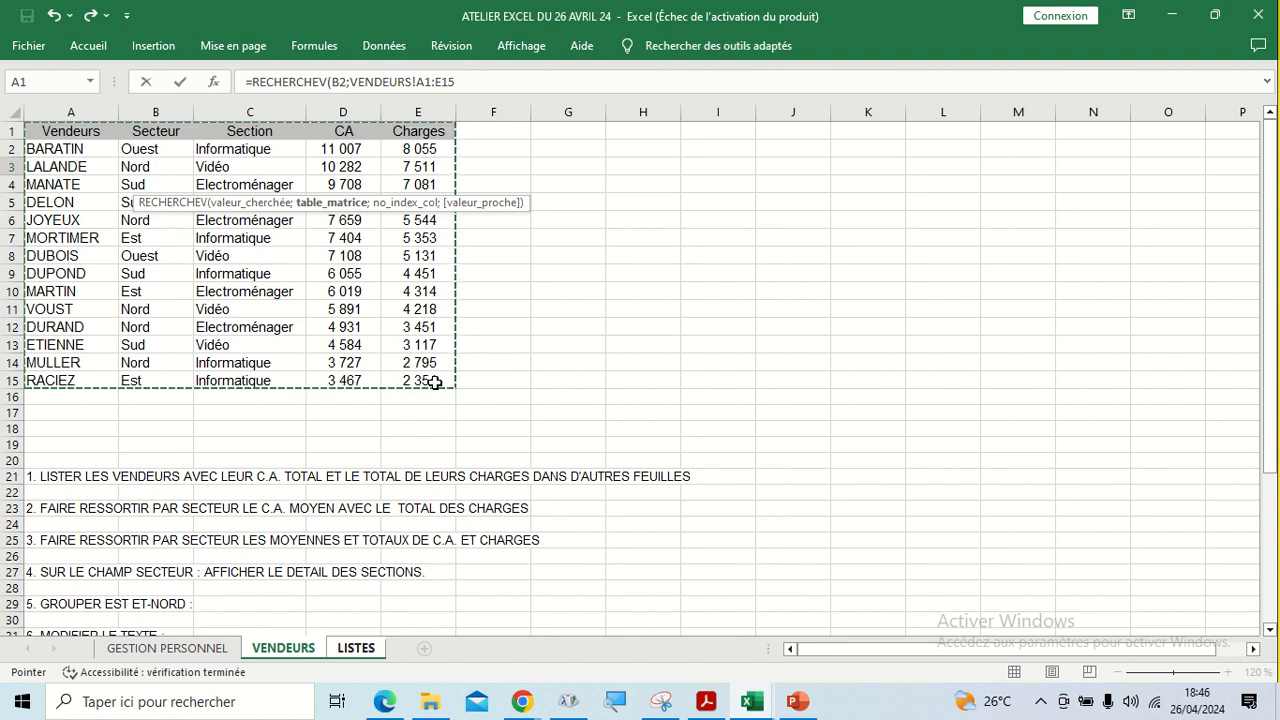
key(Return)
click(646, 403)
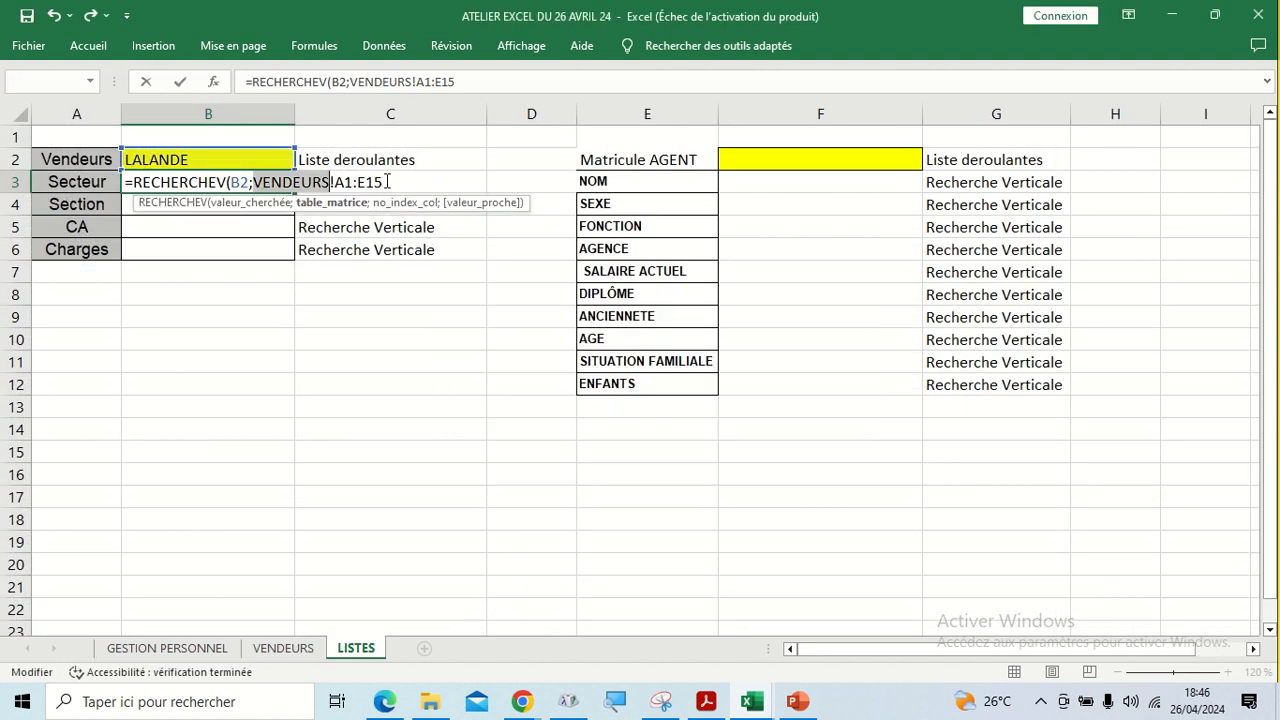
drag(387, 182, 254, 182)
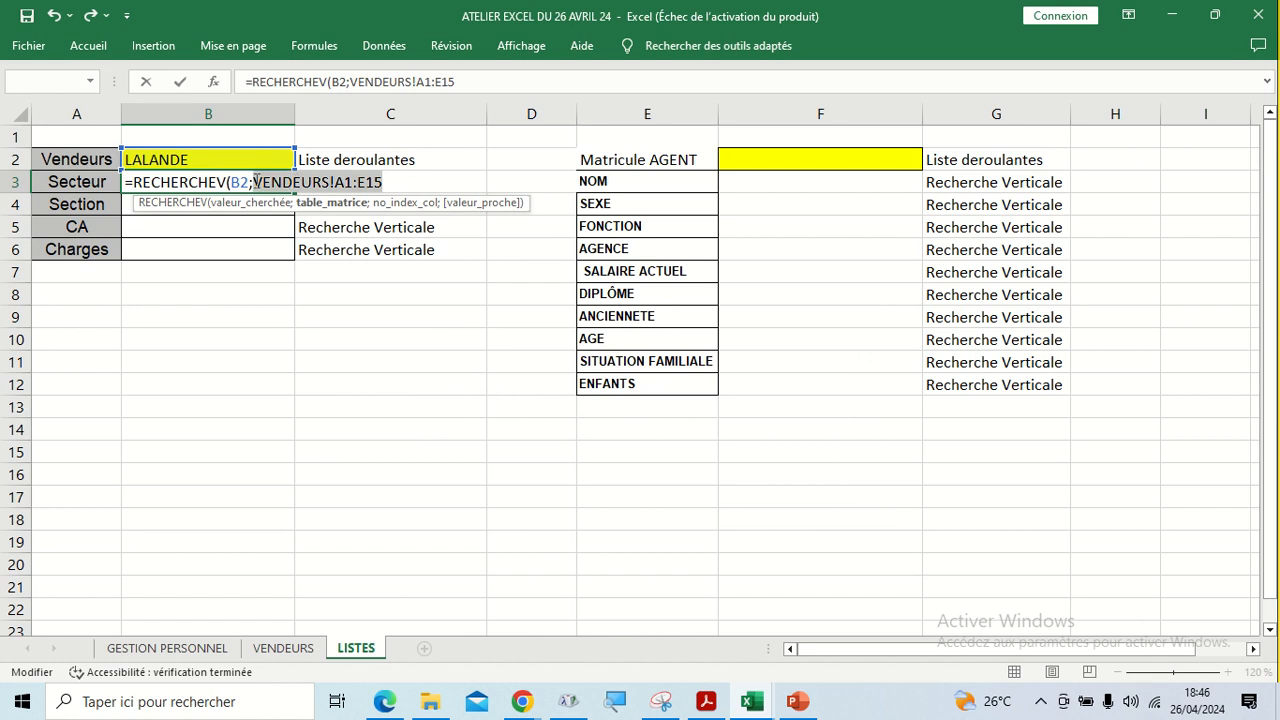
key(BackSpace)
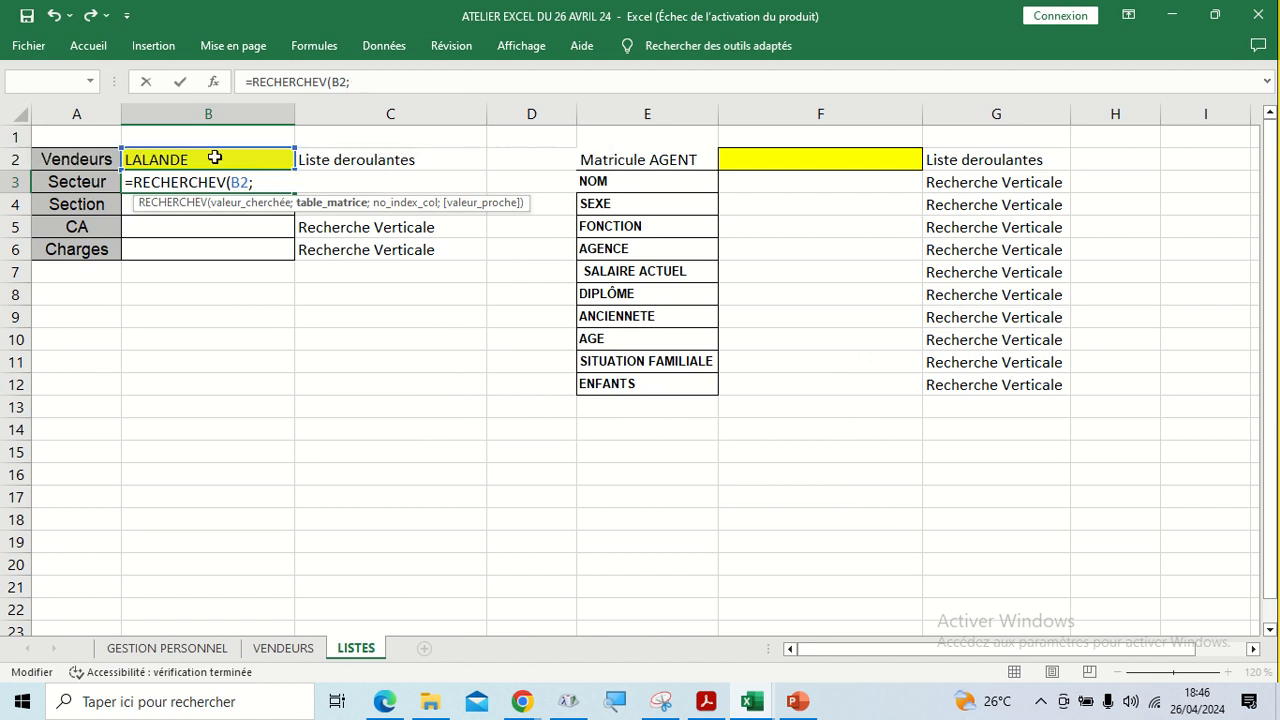
Set the table range of the RECHERCHEV formula in B3 to A1:E15 on the VENDEURS sheet
click(283, 648)
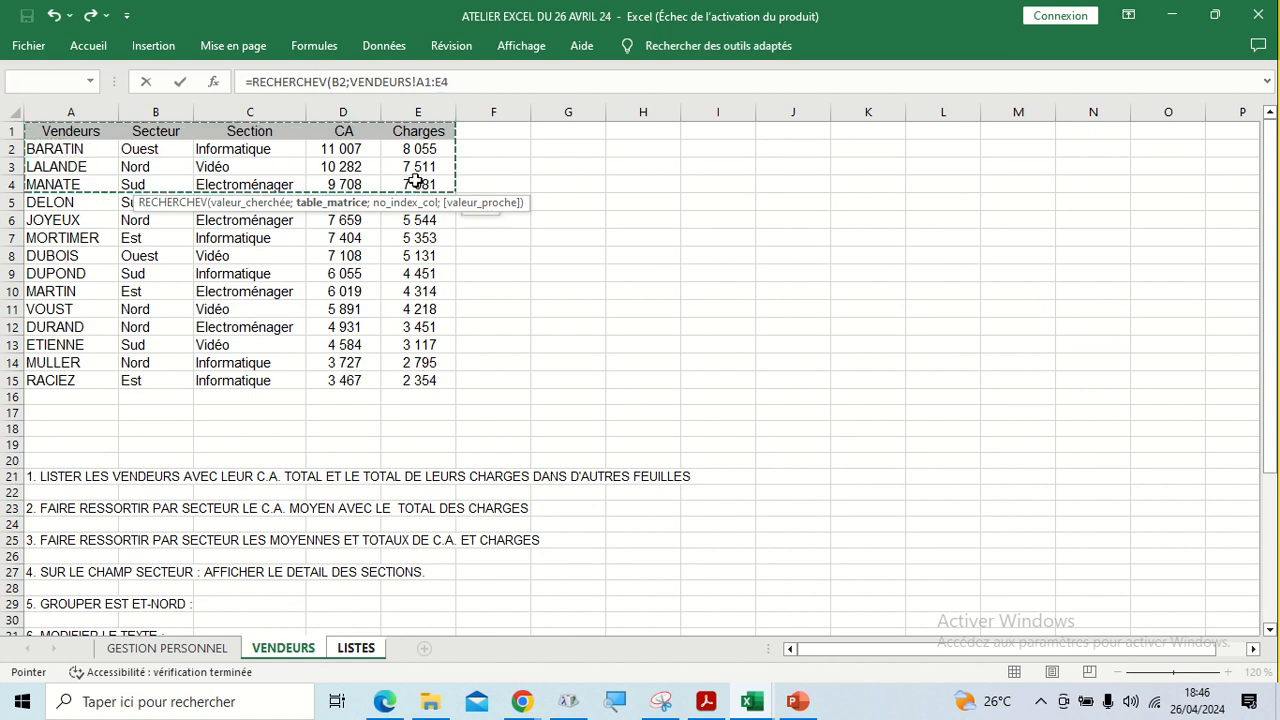
drag(415, 182, 420, 236)
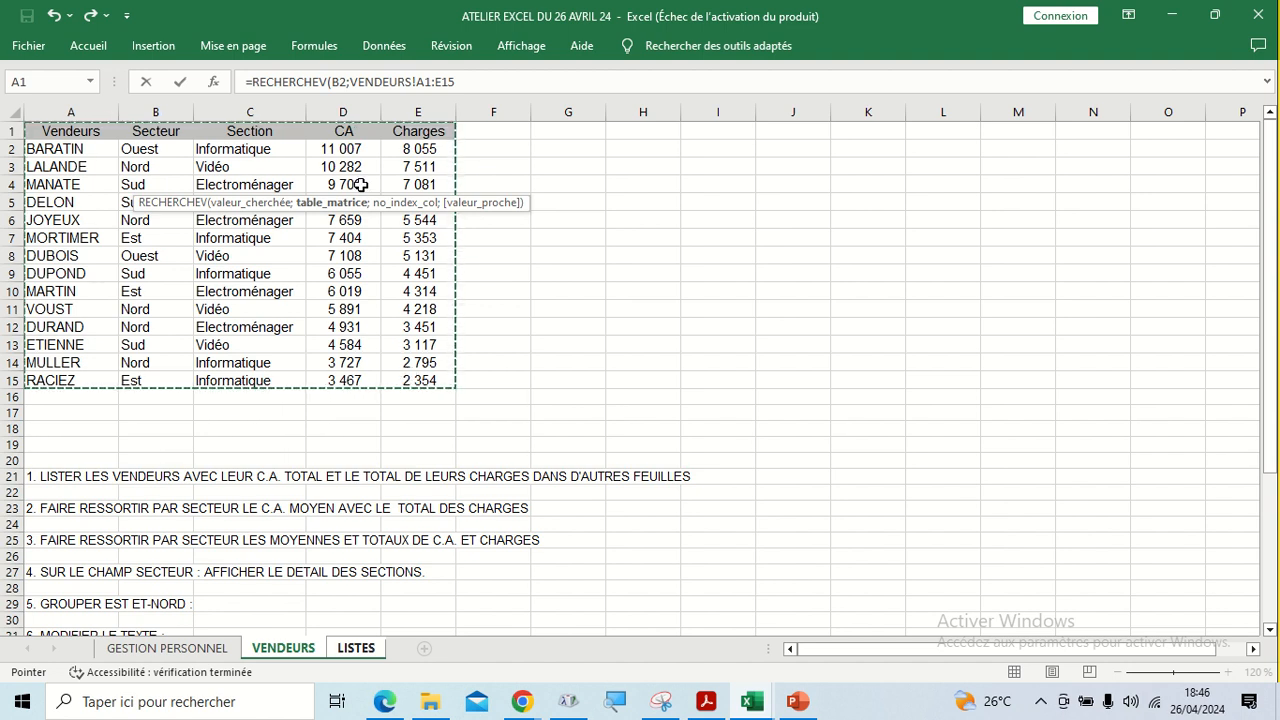
click(484, 82)
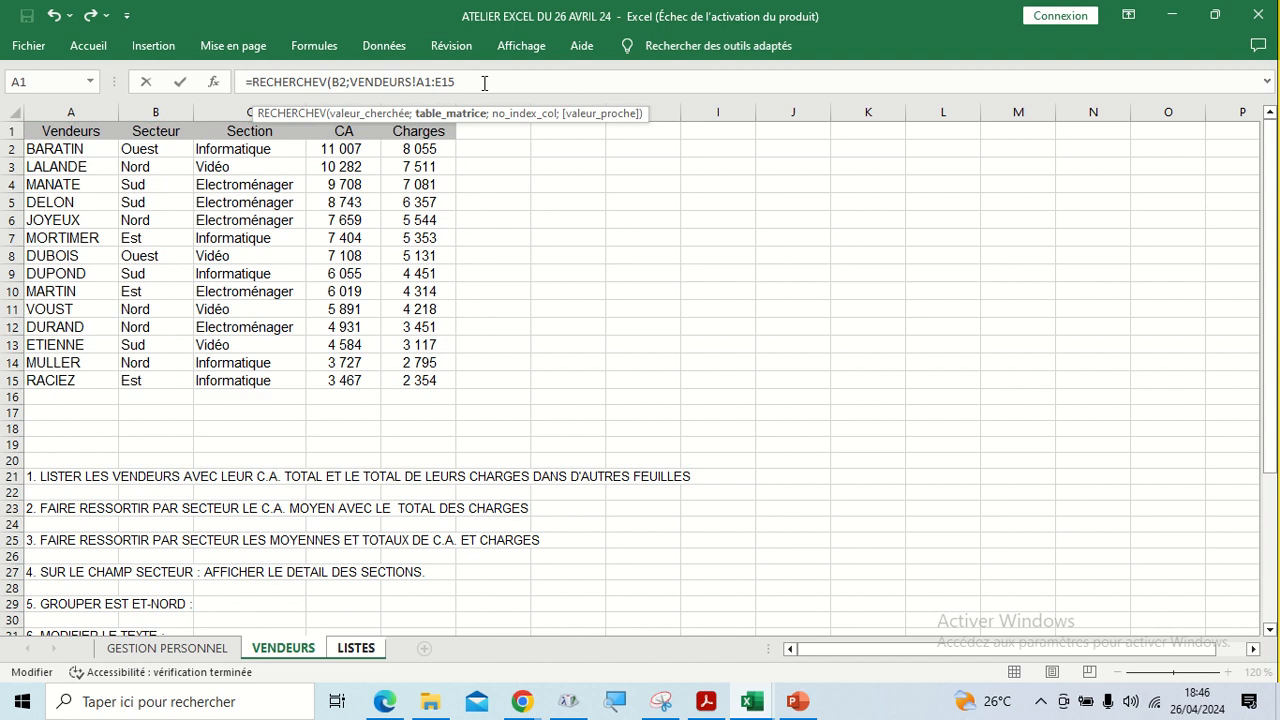
text(;)
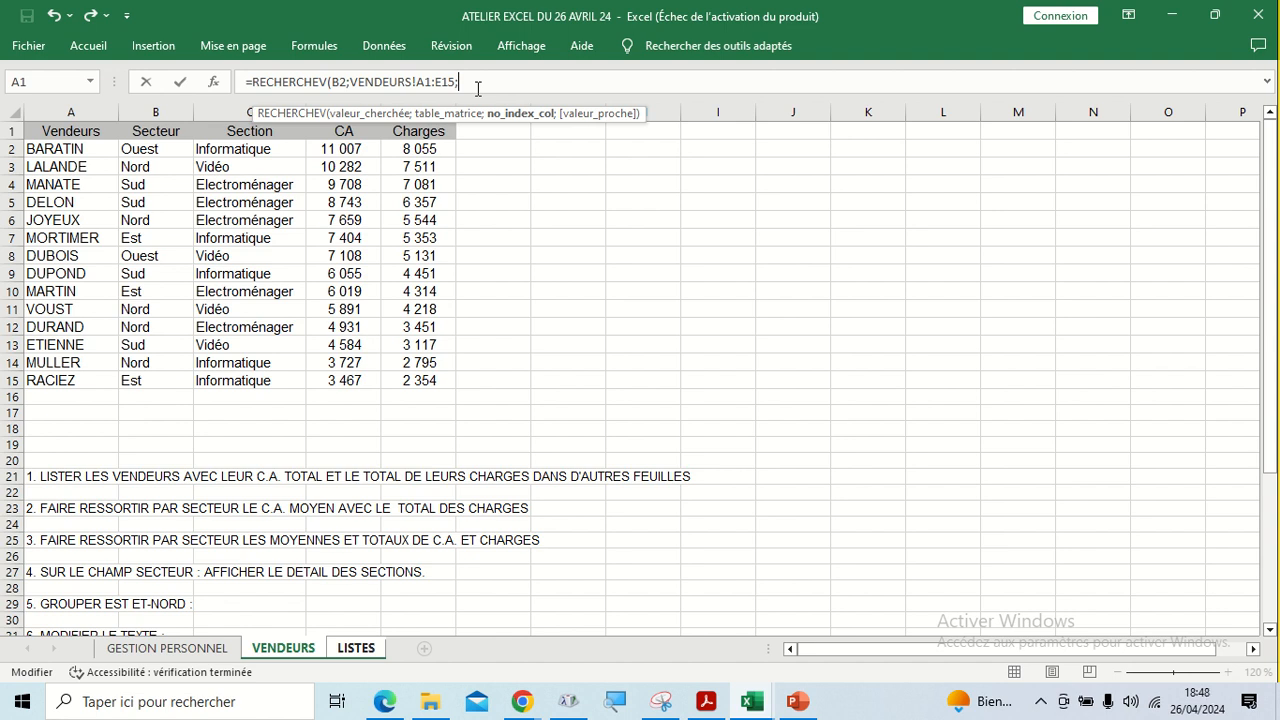
Complete the RECHERCHEV formula in B3 with column index 2 and exact match 0, and enter it
text(2)
text(;)
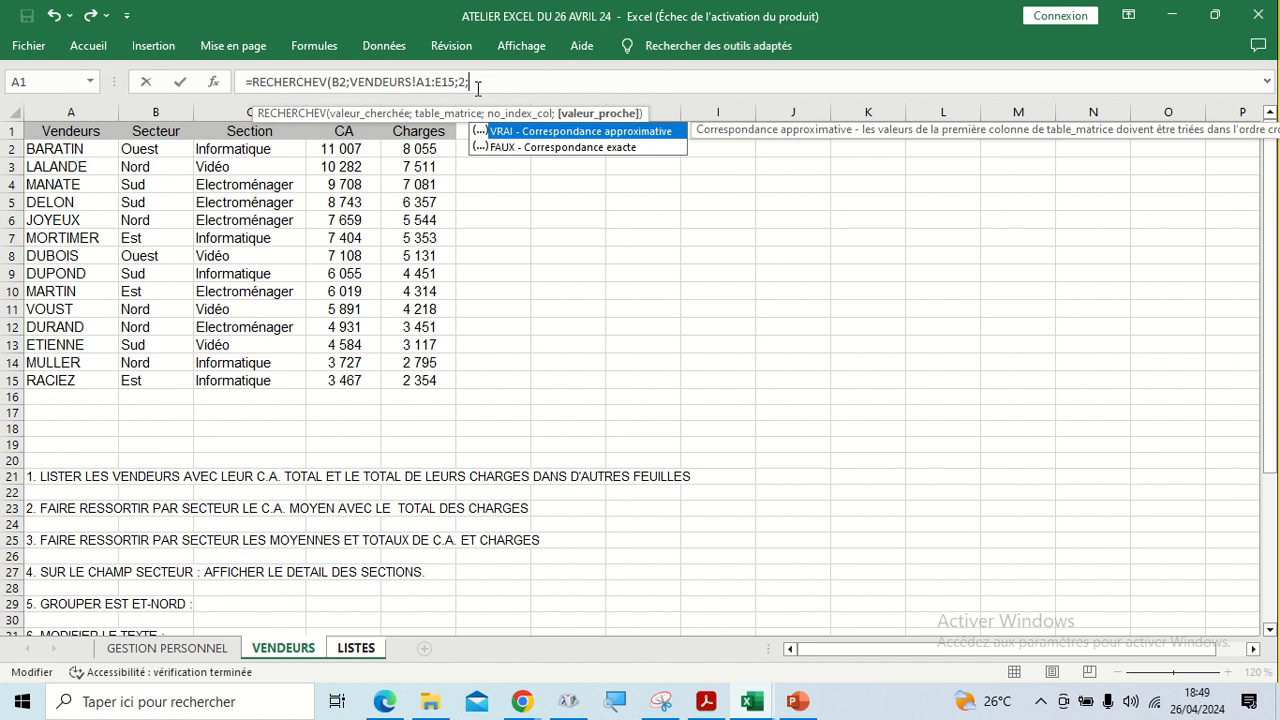
key(Escape)
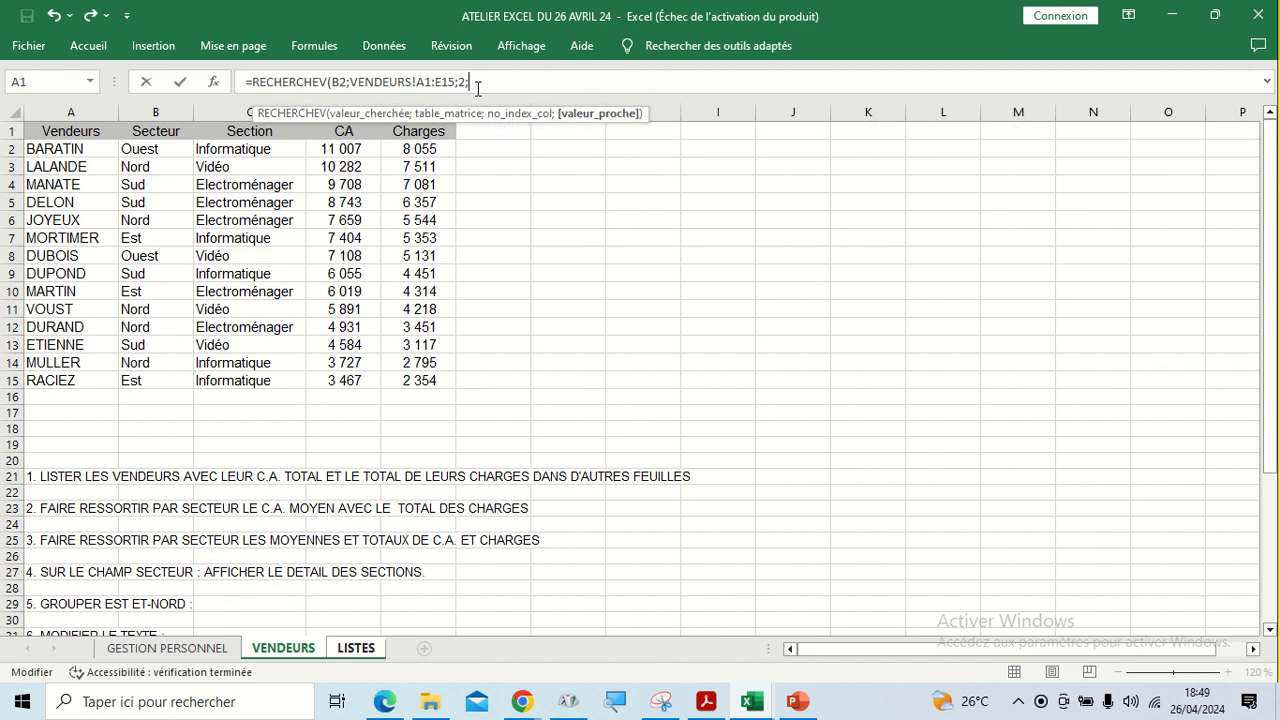
text(0)
key(Escape)
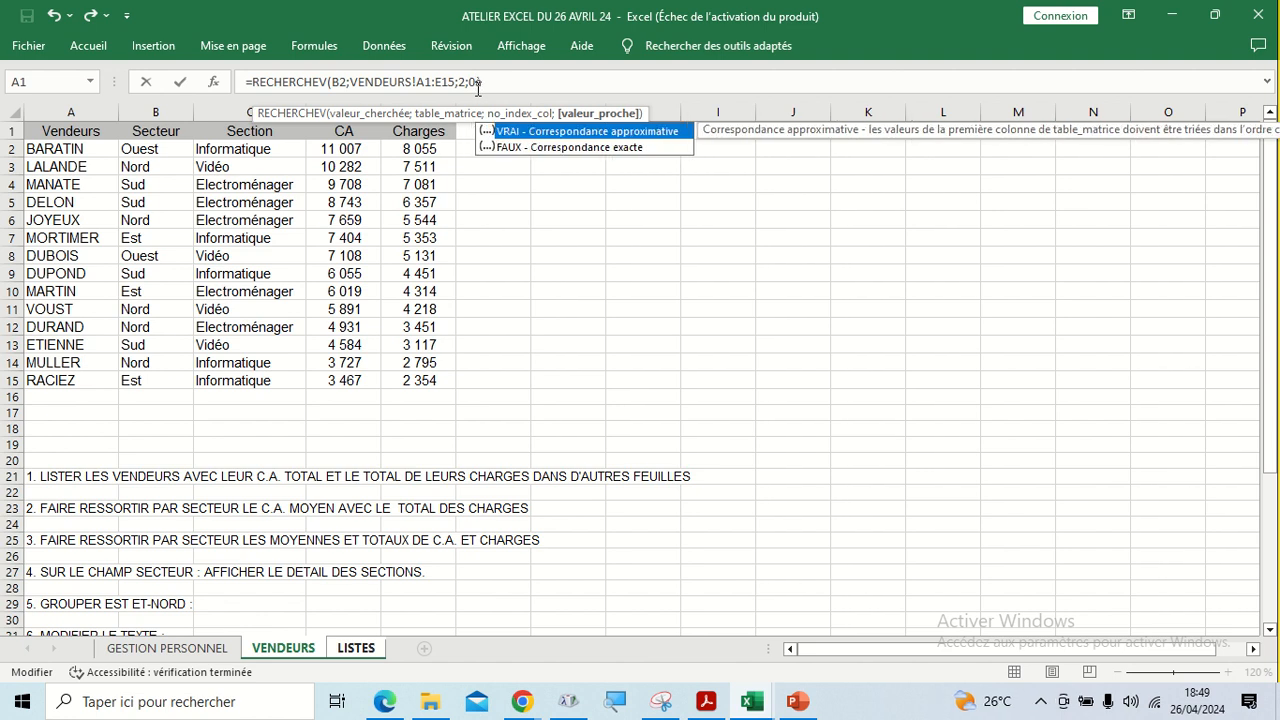
key(Escape)
key(BackSpace)
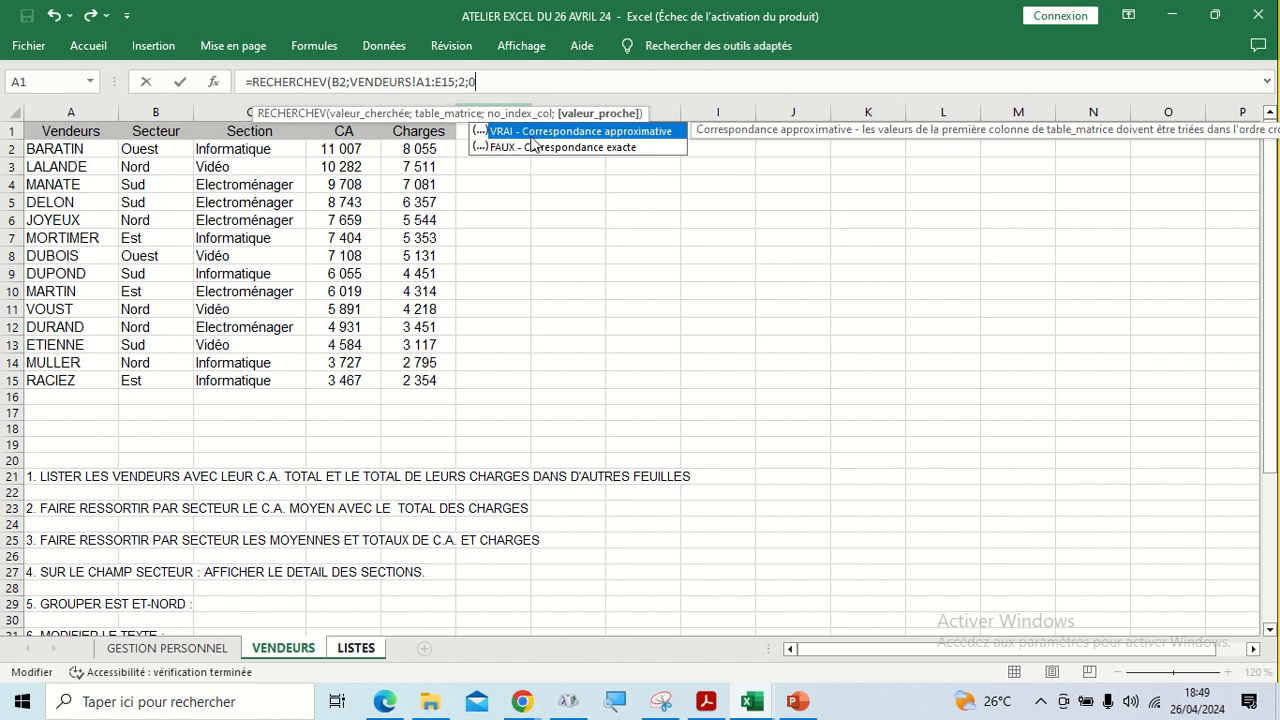
text())
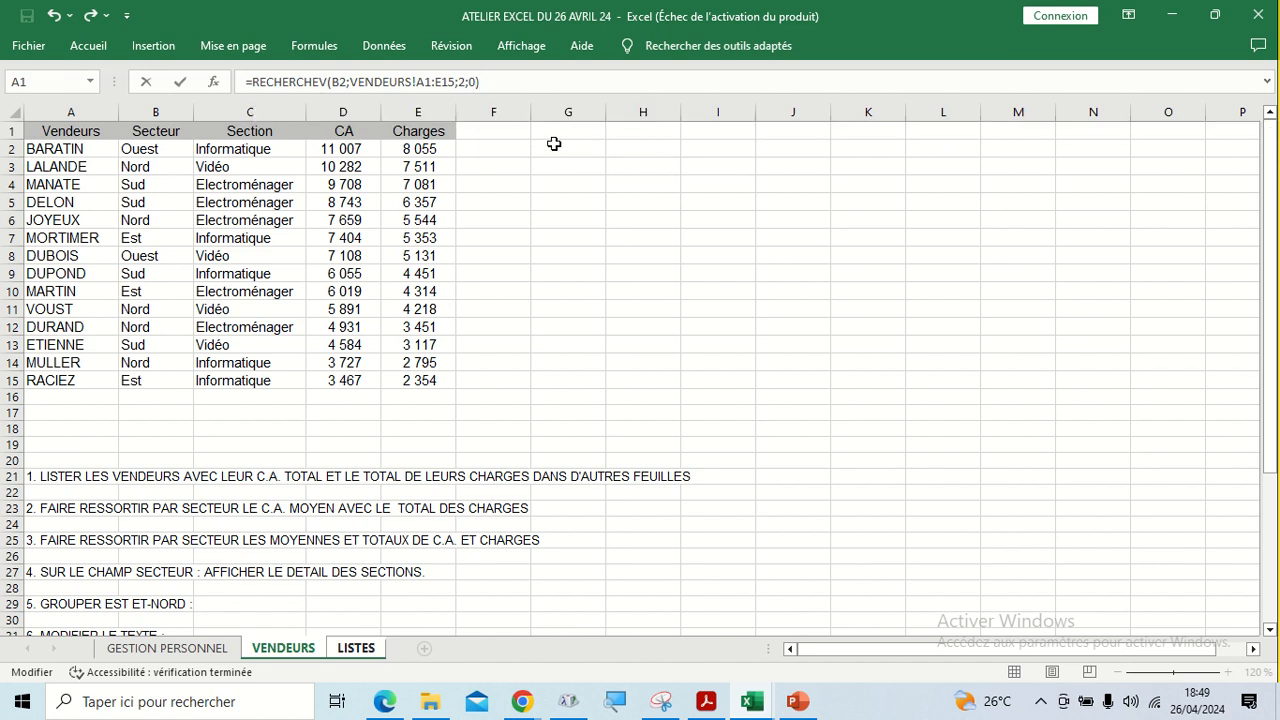
key(Return)
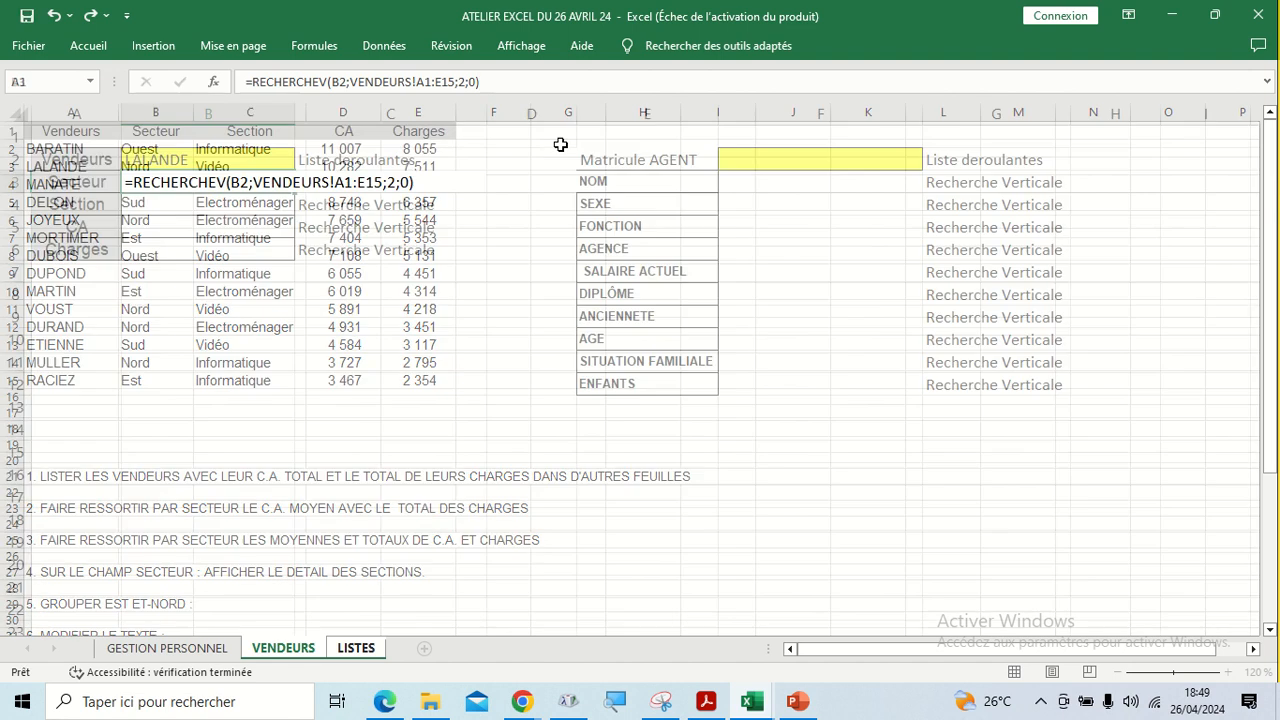
Test the Secteur lookup by choosing two other sellers in turn from the drop-down list in B2, and inspect the formula in B3
click(156, 163)
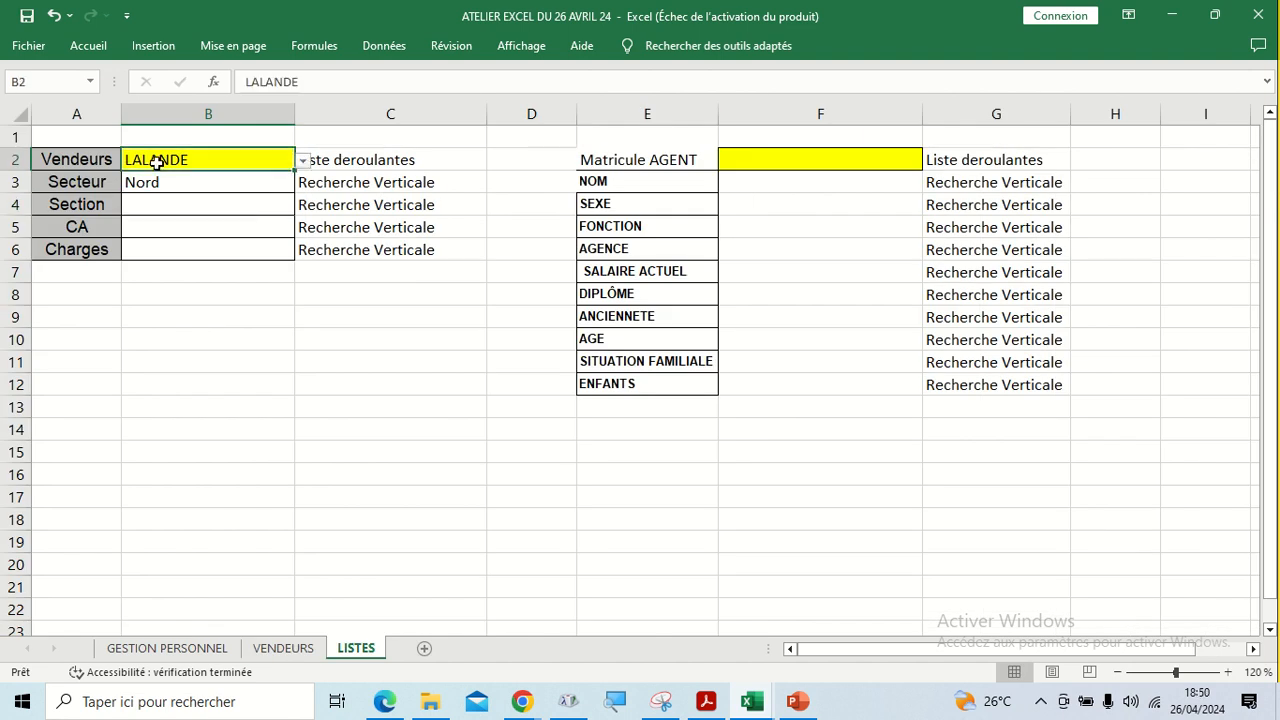
click(306, 160)
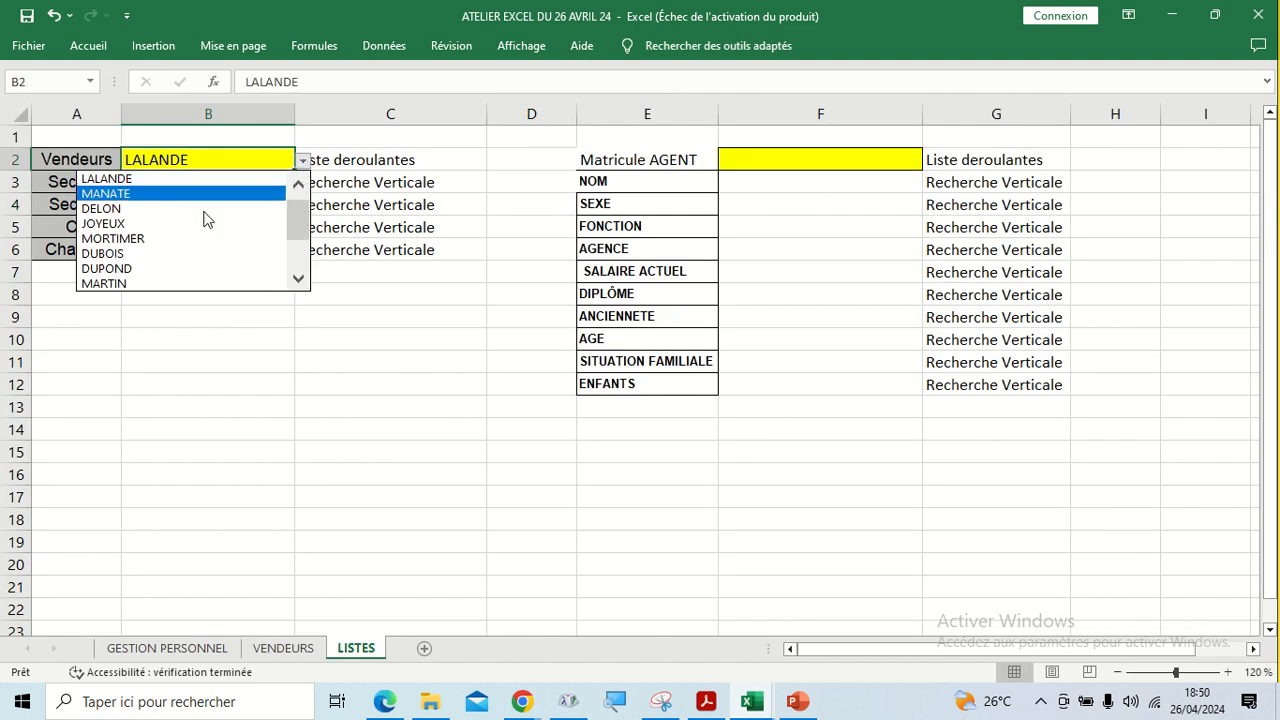
click(190, 237)
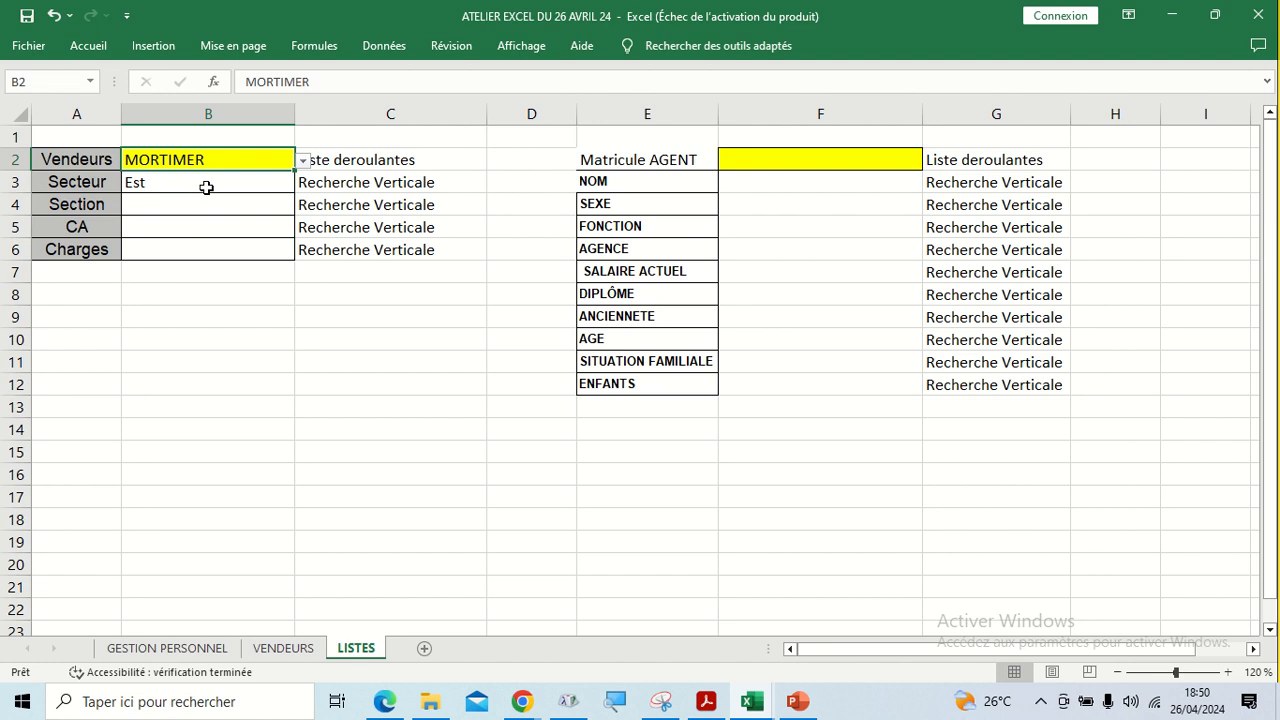
click(303, 160)
click(128, 268)
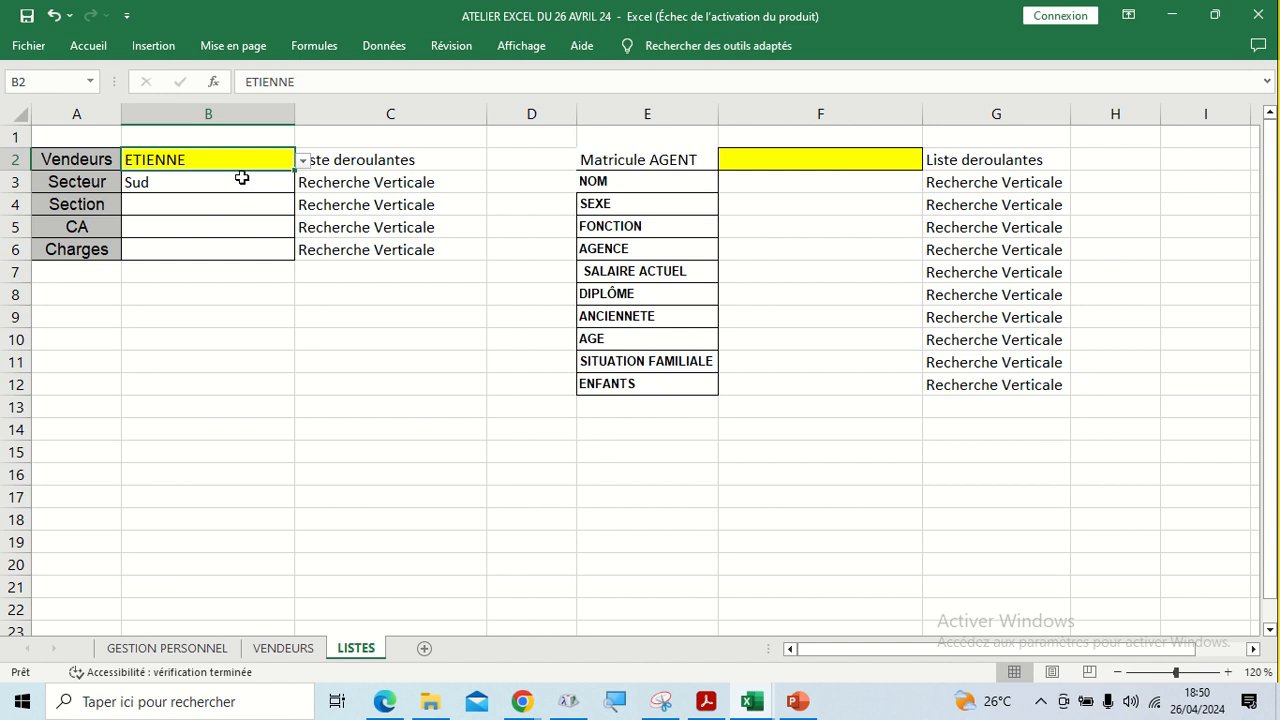
click(187, 186)
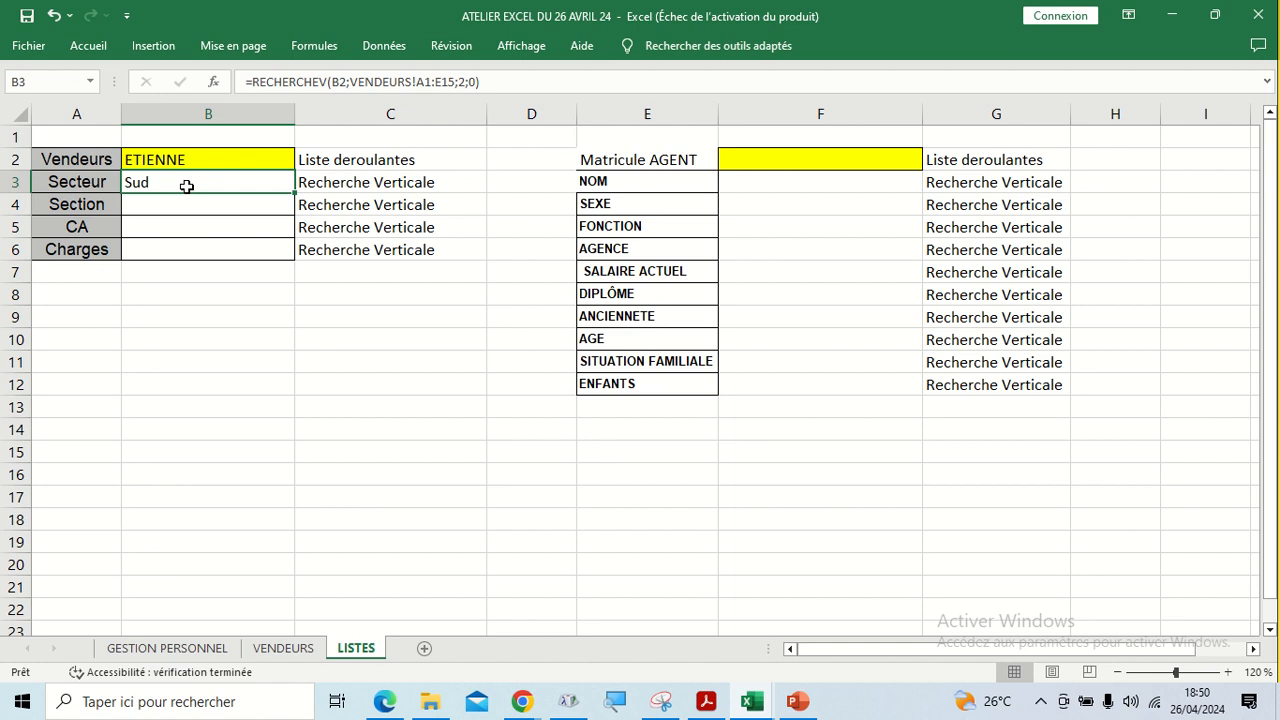
Choose the seventh seller of the VENDEURS table from the drop-down list in B2 and check the Secteur lookup in B3
click(200, 161)
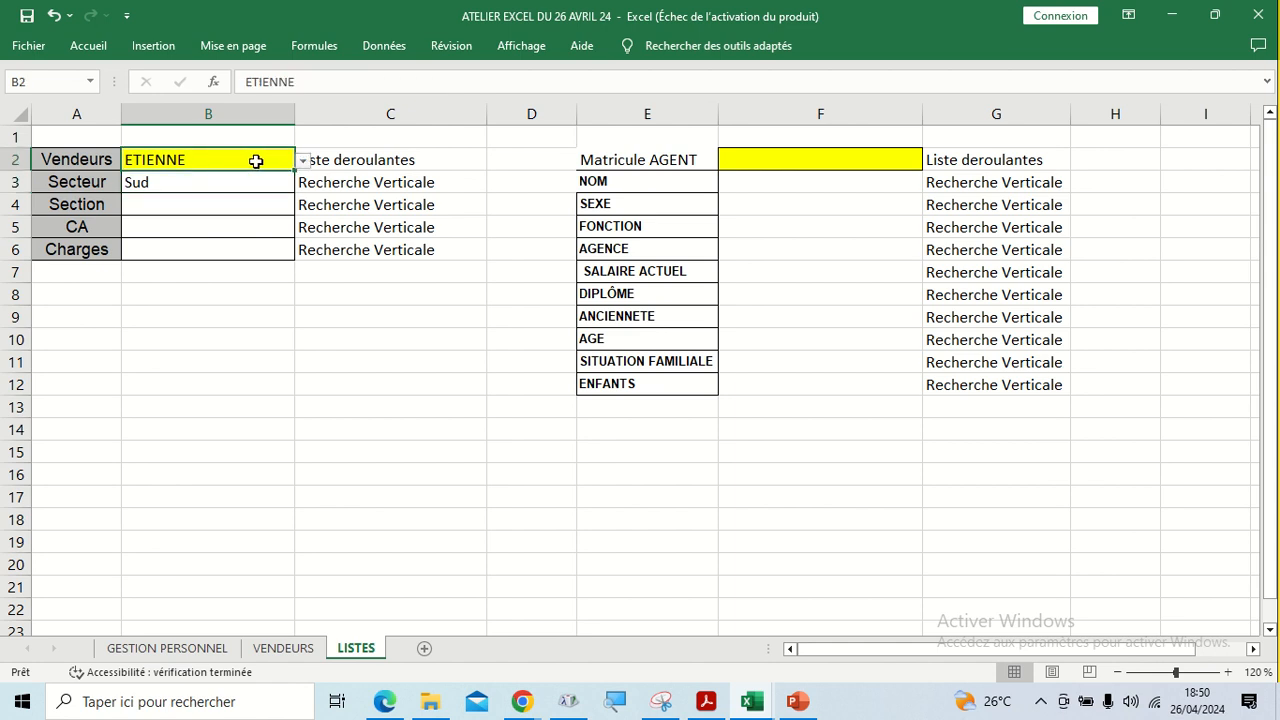
click(303, 161)
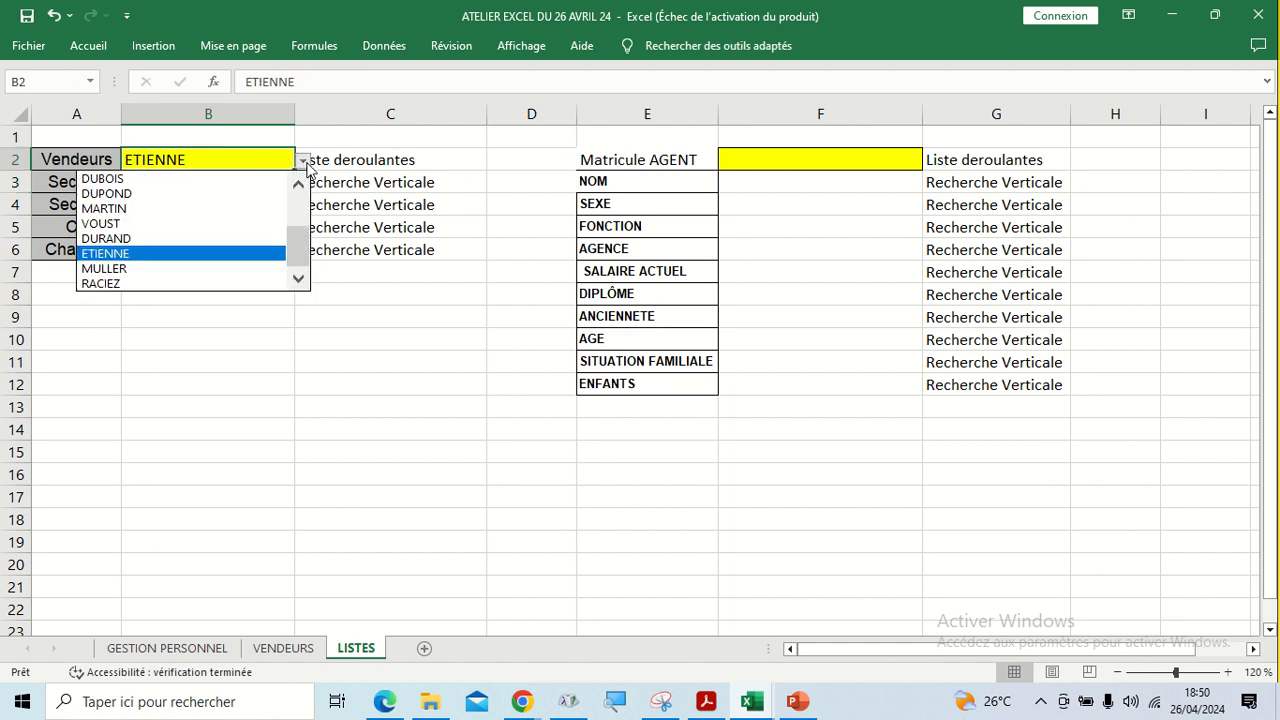
click(155, 180)
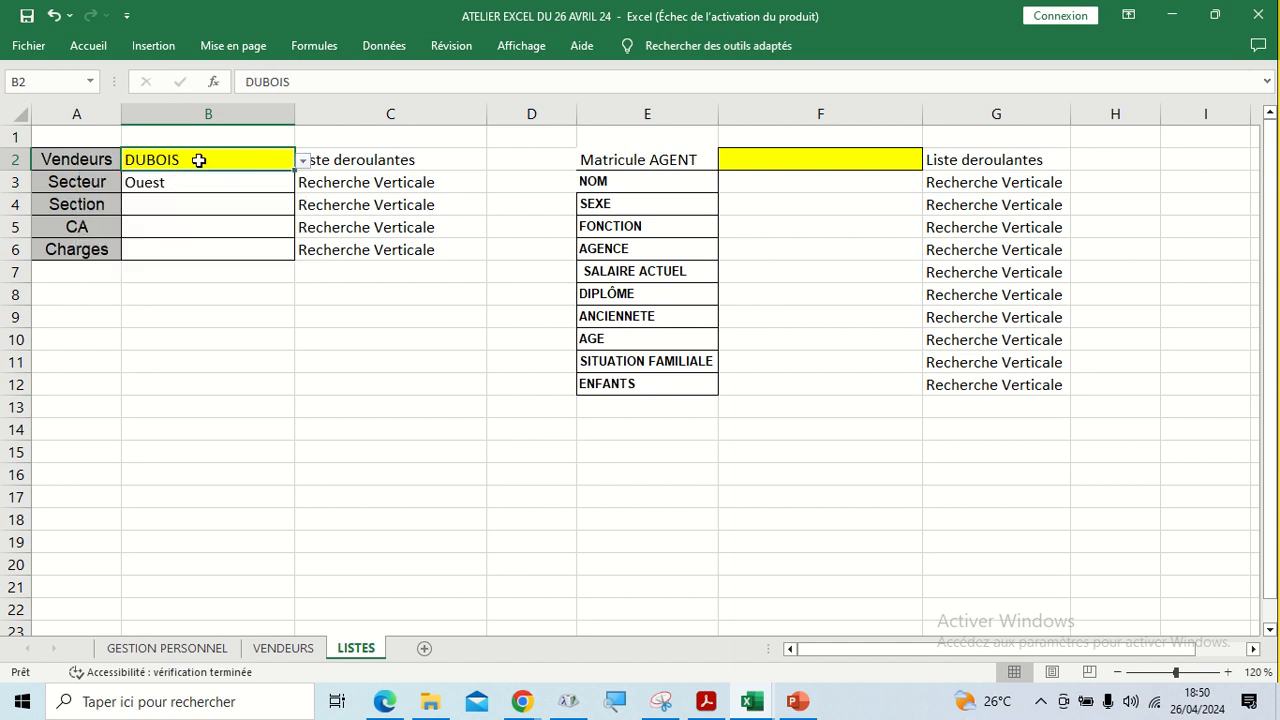
click(202, 222)
click(203, 165)
click(194, 180)
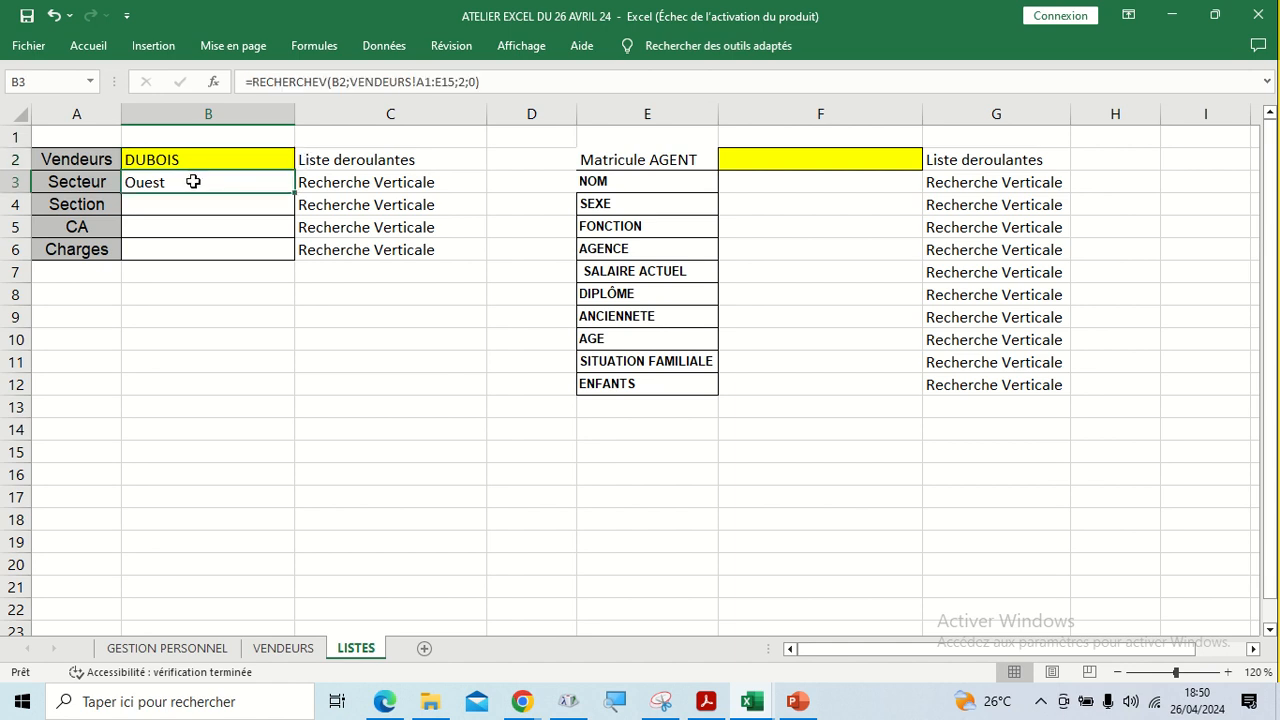
click(185, 203)
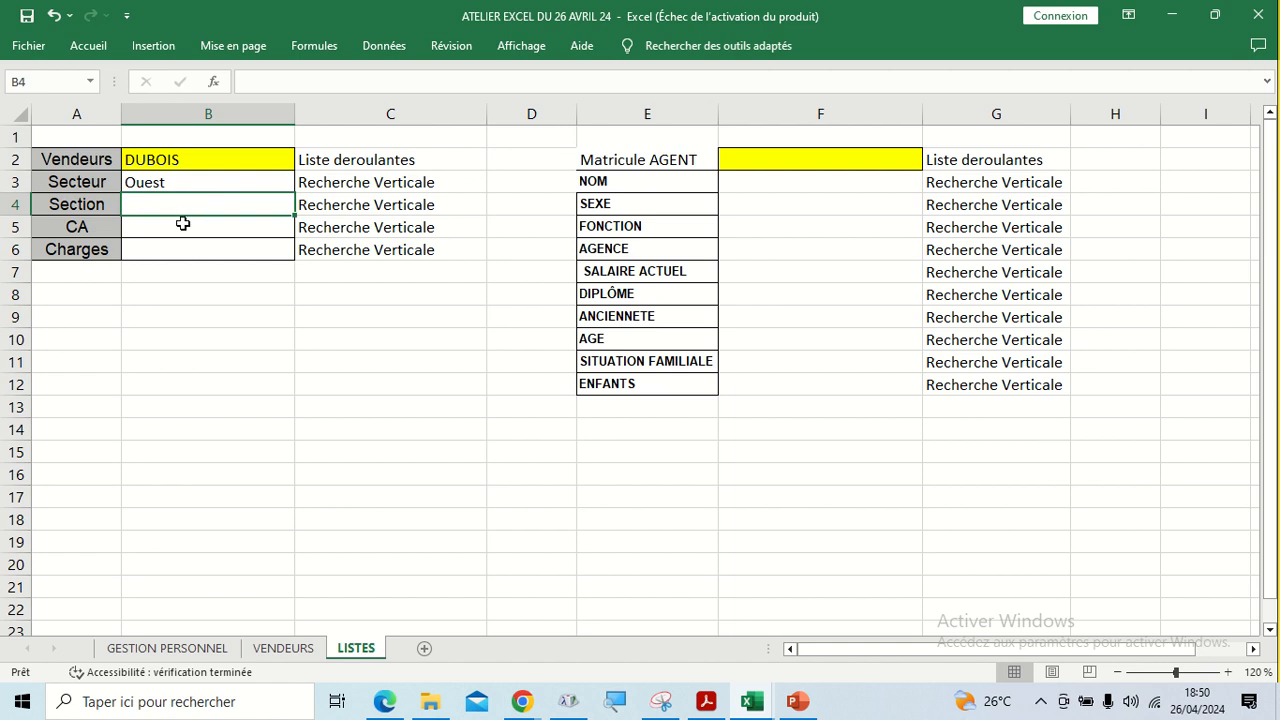
click(183, 223)
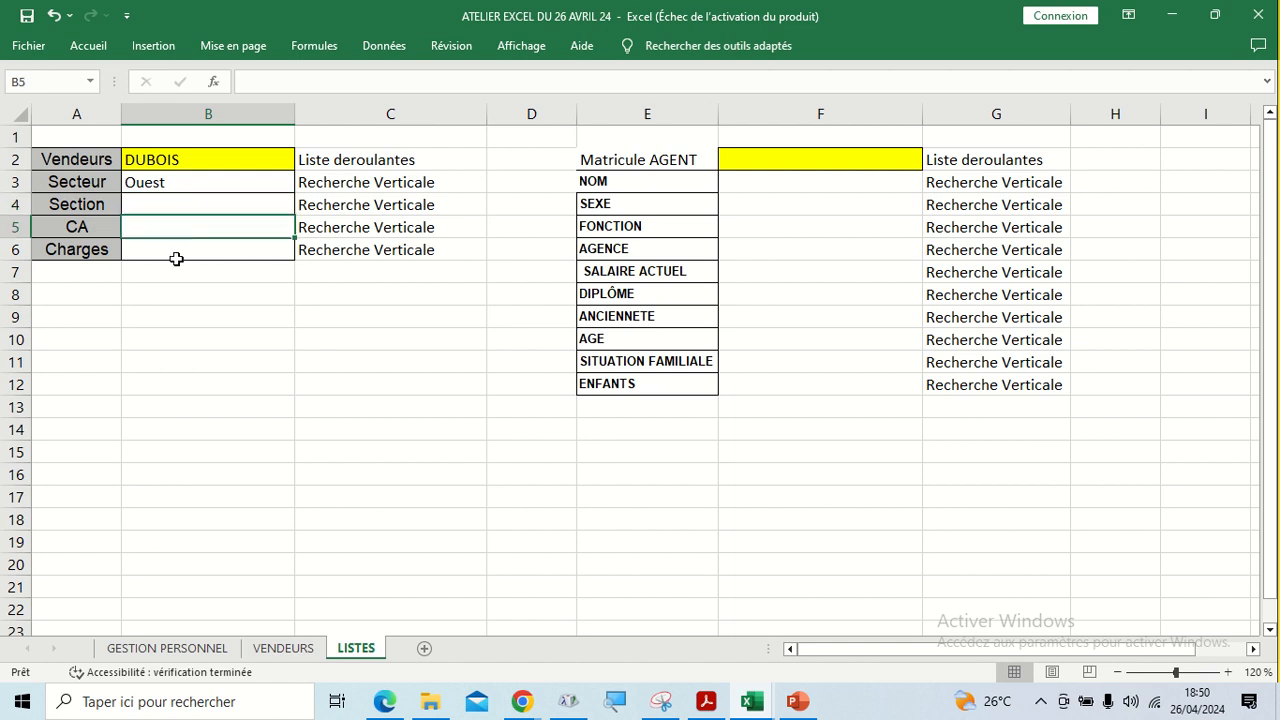
click(176, 255)
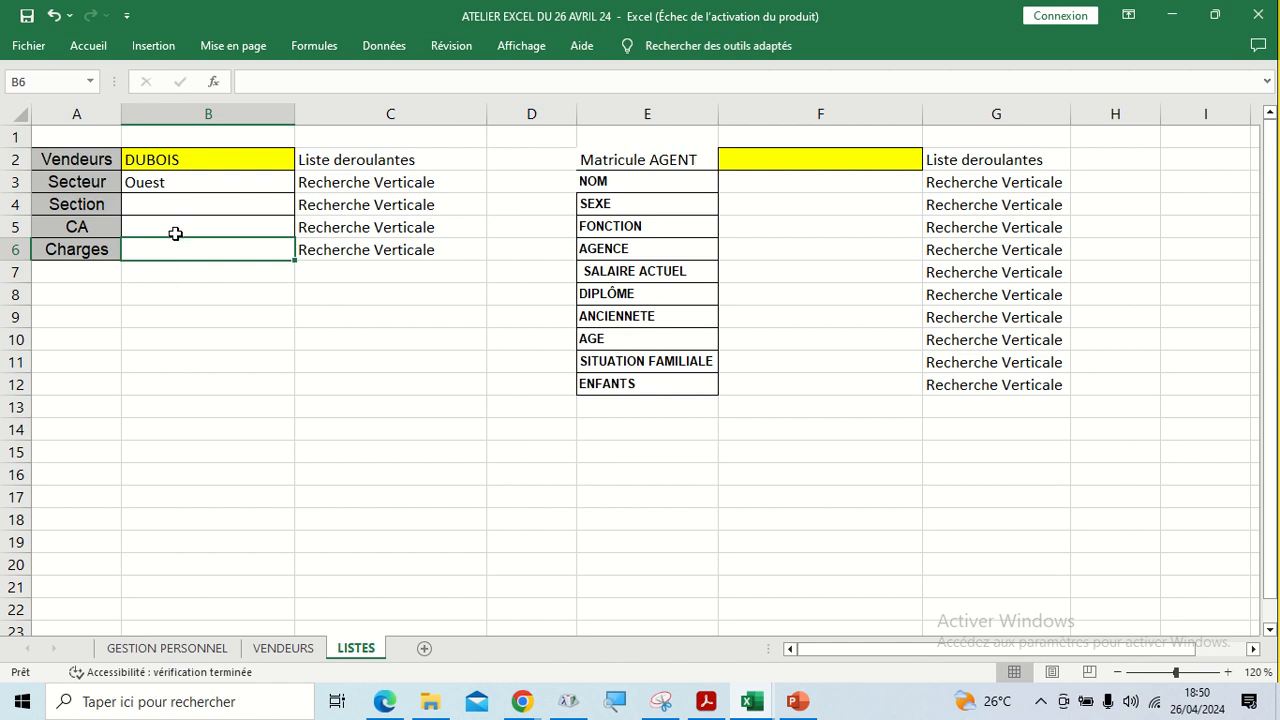
click(172, 182)
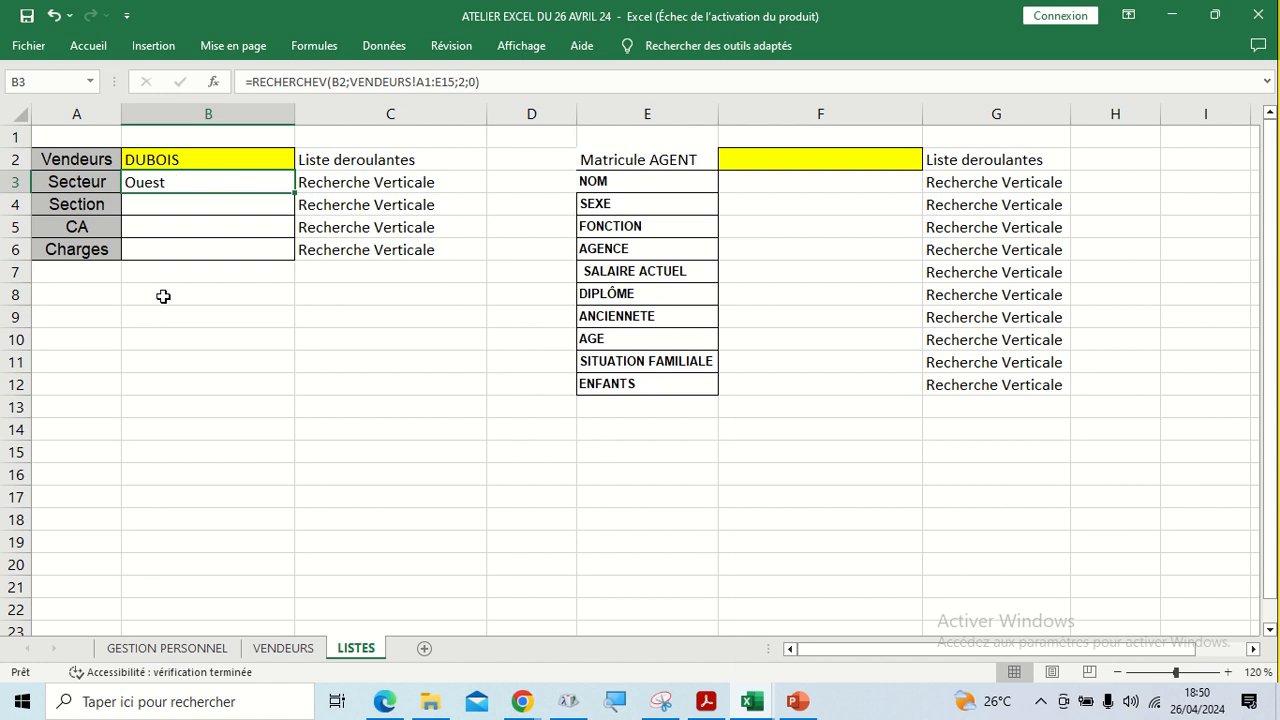
click(184, 202)
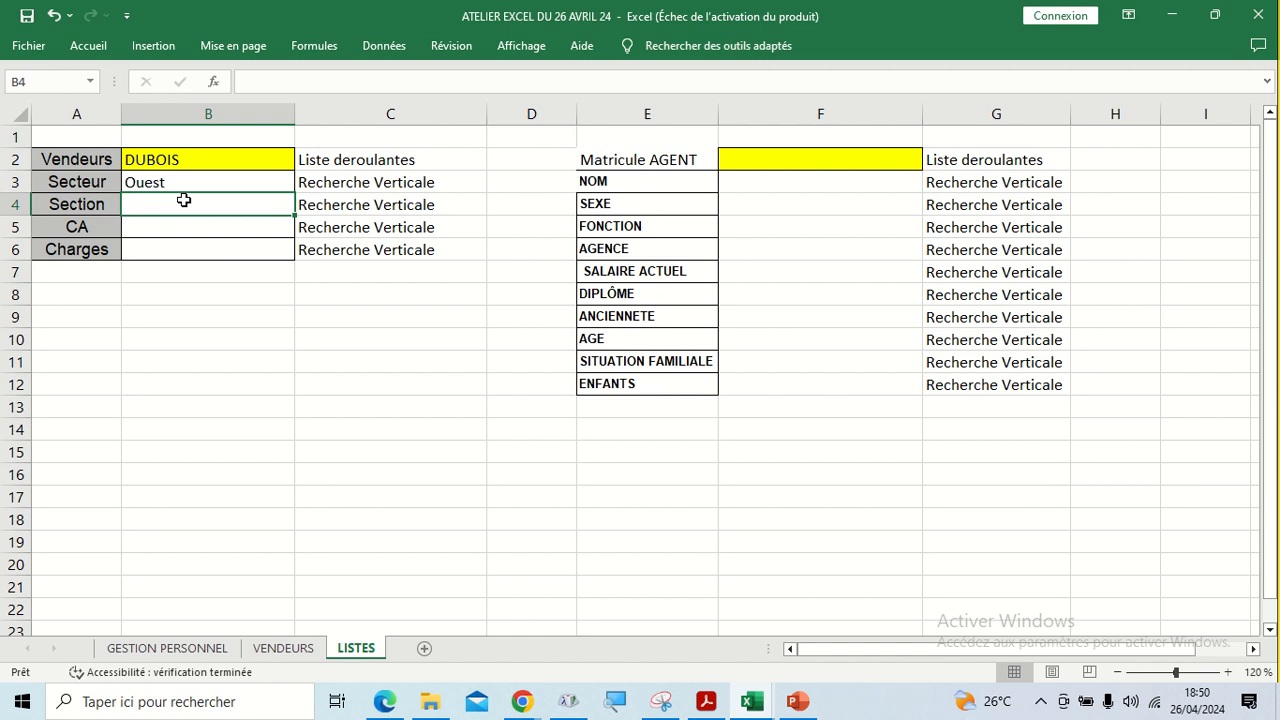
click(183, 178)
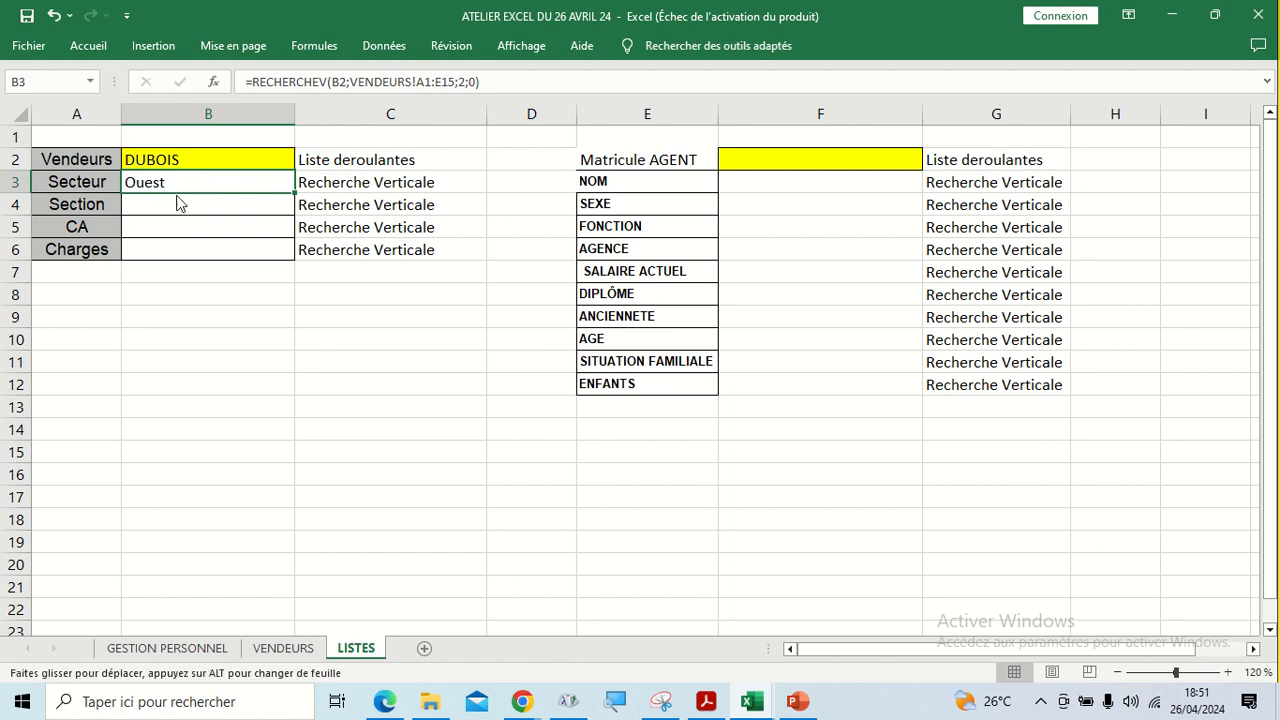
click(138, 206)
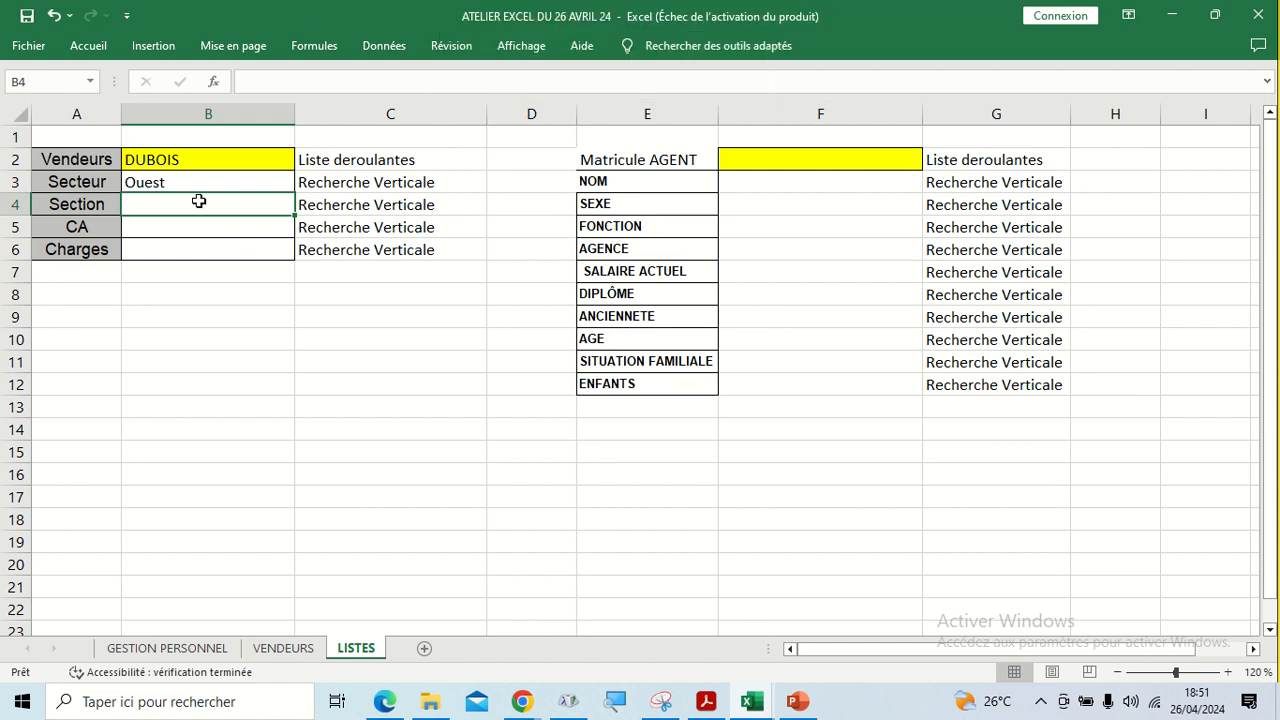
mouse_move(444, 12)
text(=rech)
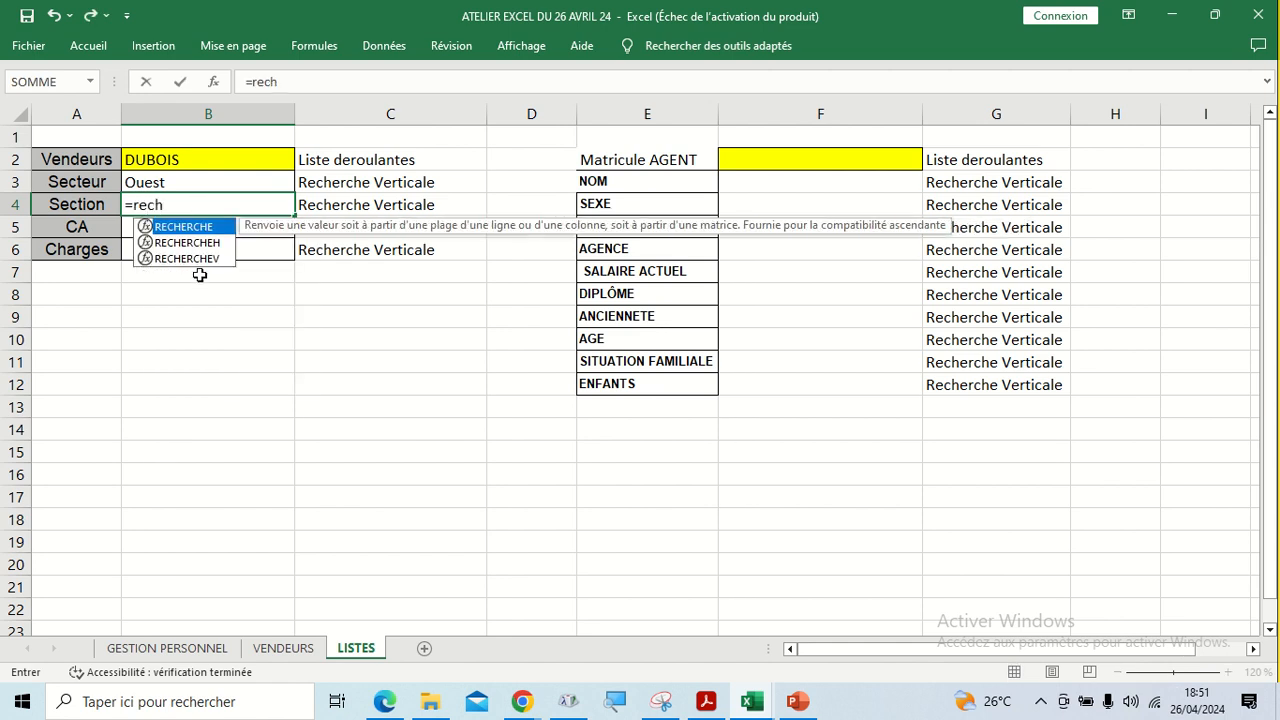
click(200, 266)
click(185, 208)
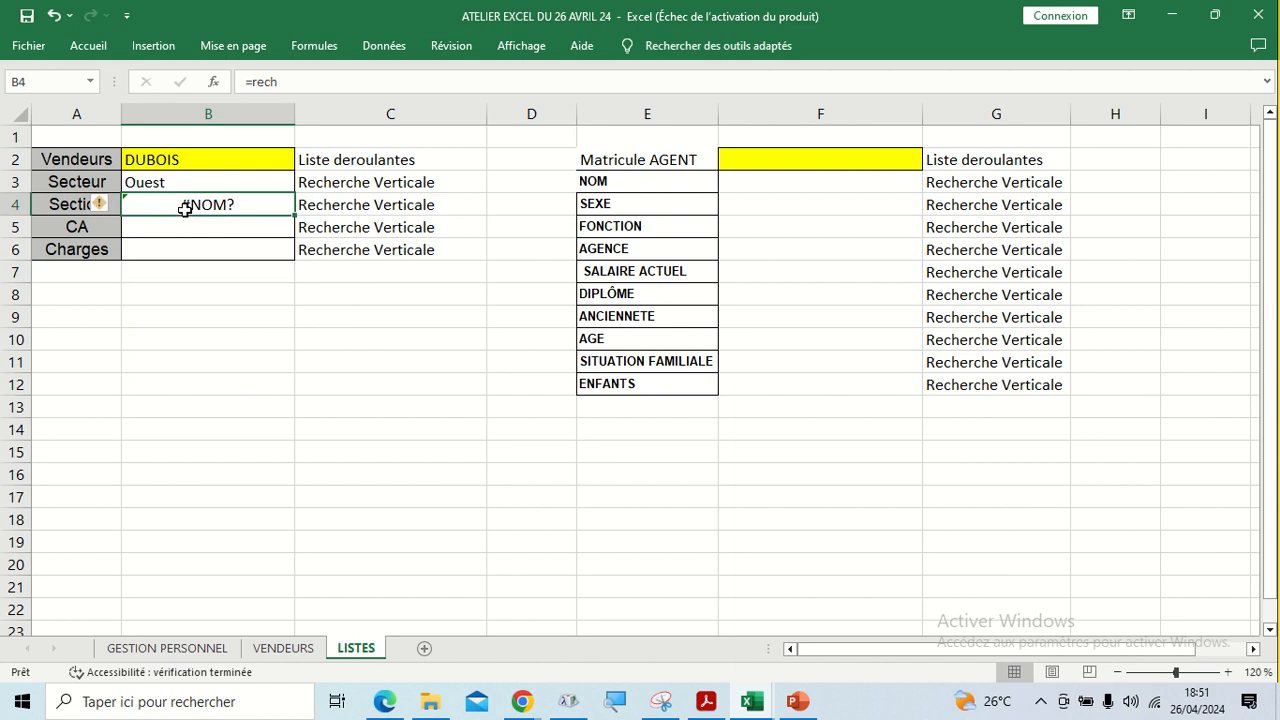
Start a RECHERCHEV formula in B4 for the Section, with cell B2 as the lookup value
text(=re)
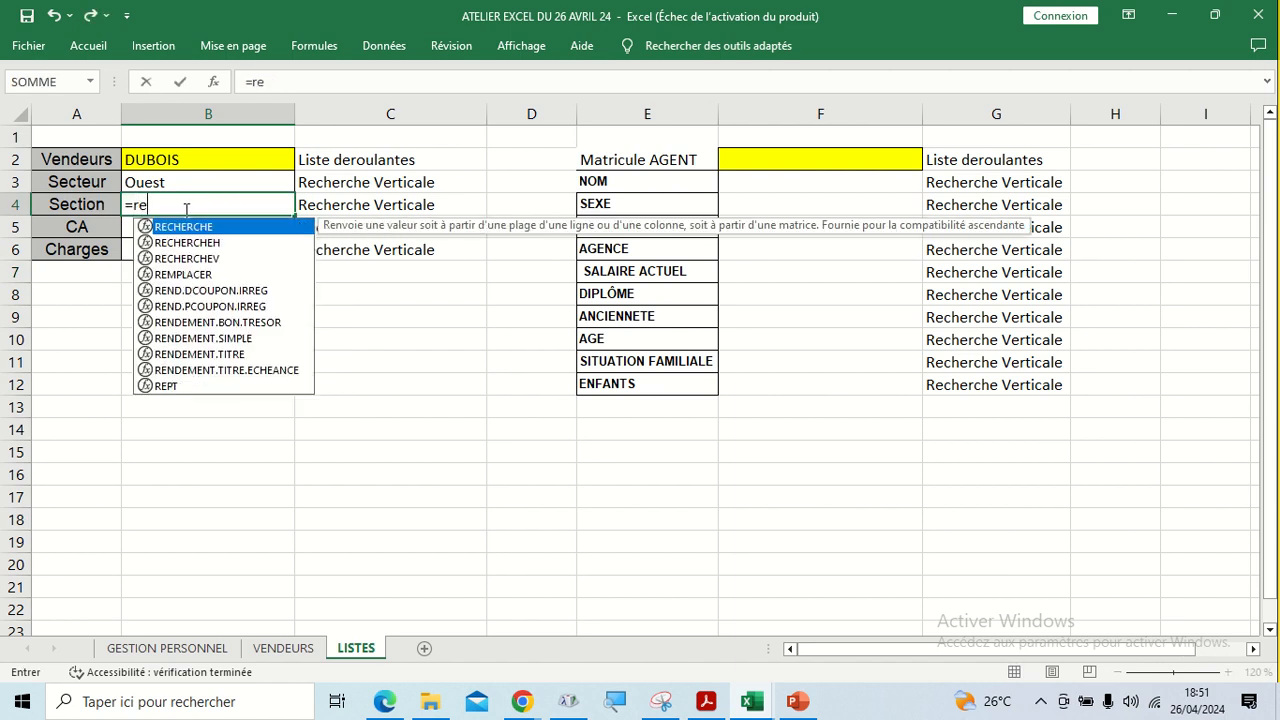
text(c)
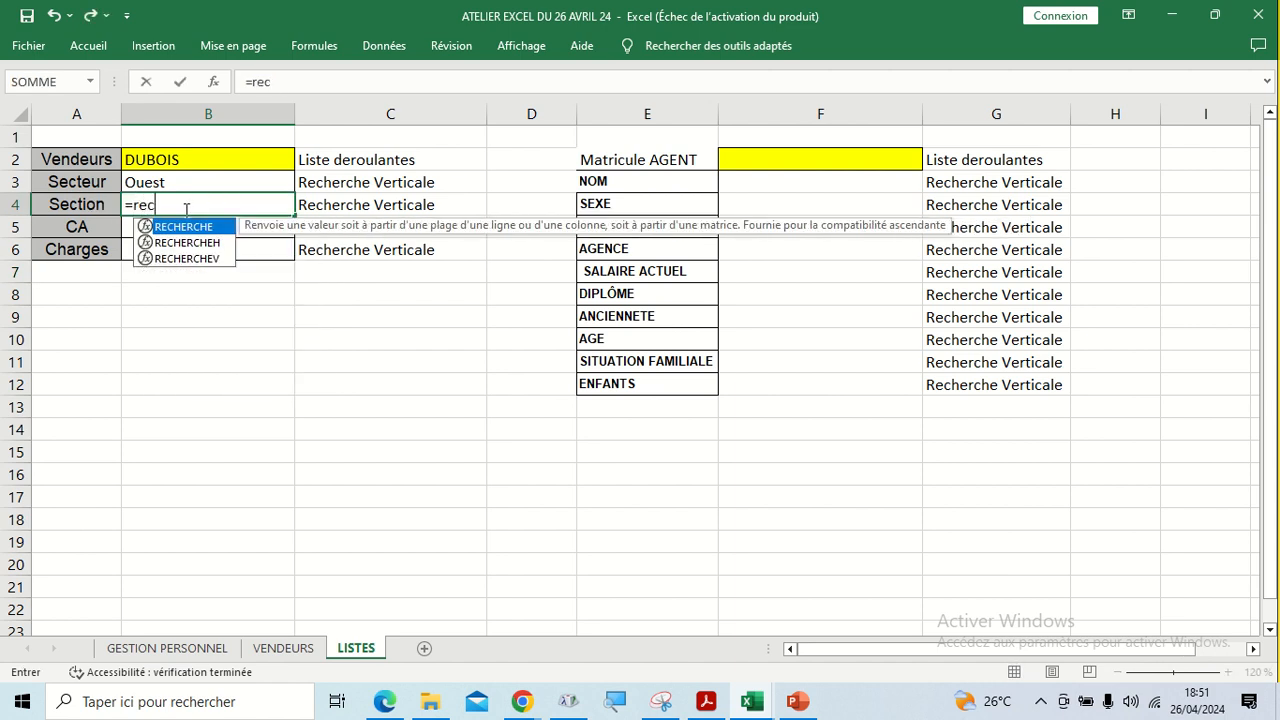
double_click(190, 259)
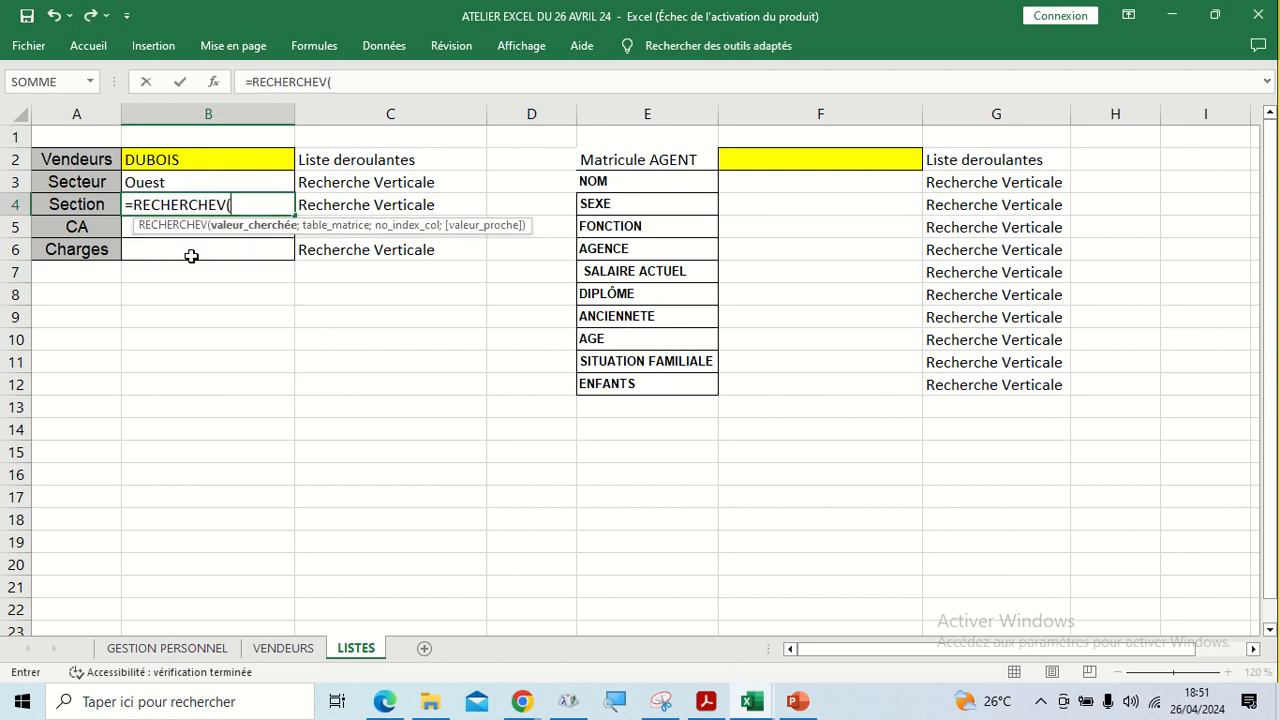
click(194, 161)
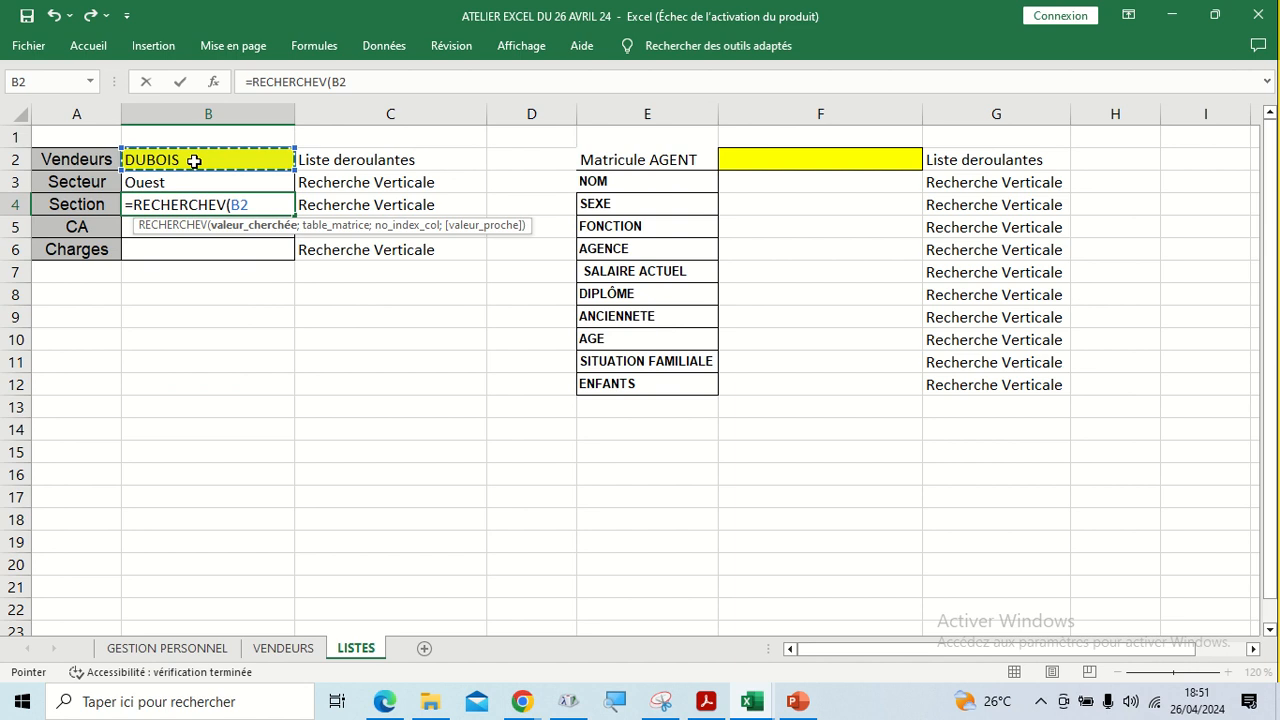
text(!)
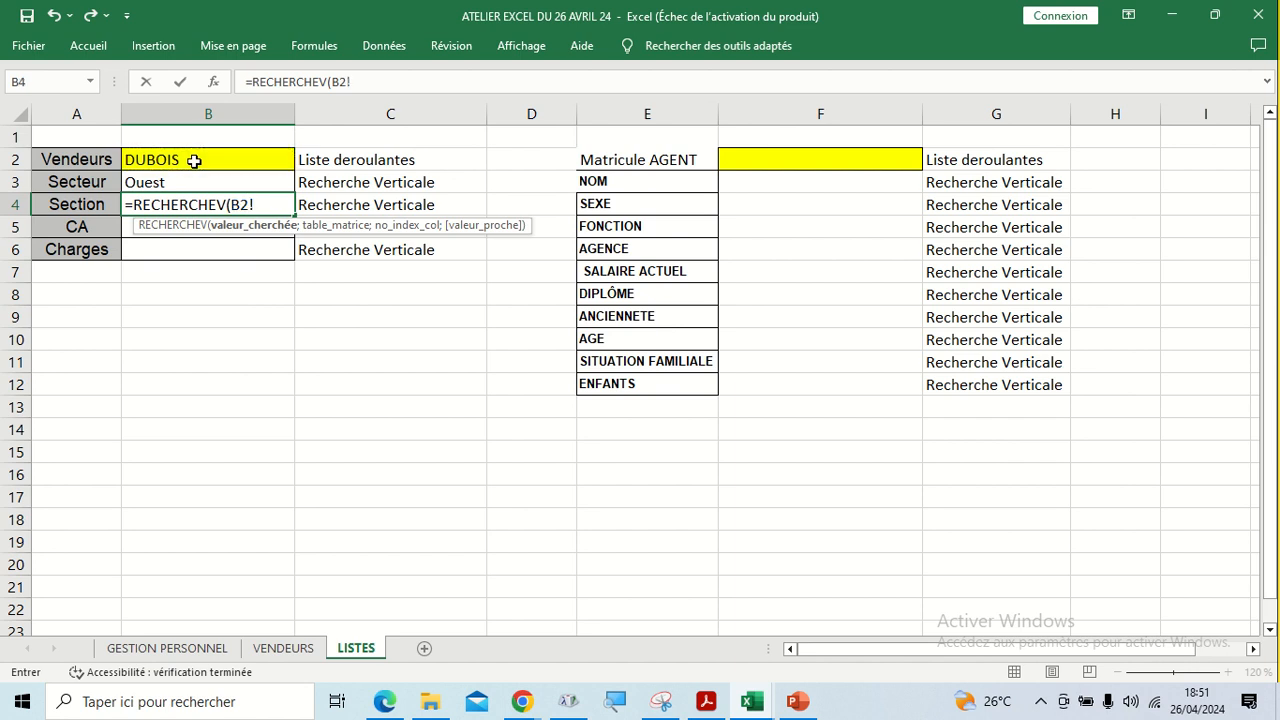
key(BackSpace)
text(;)
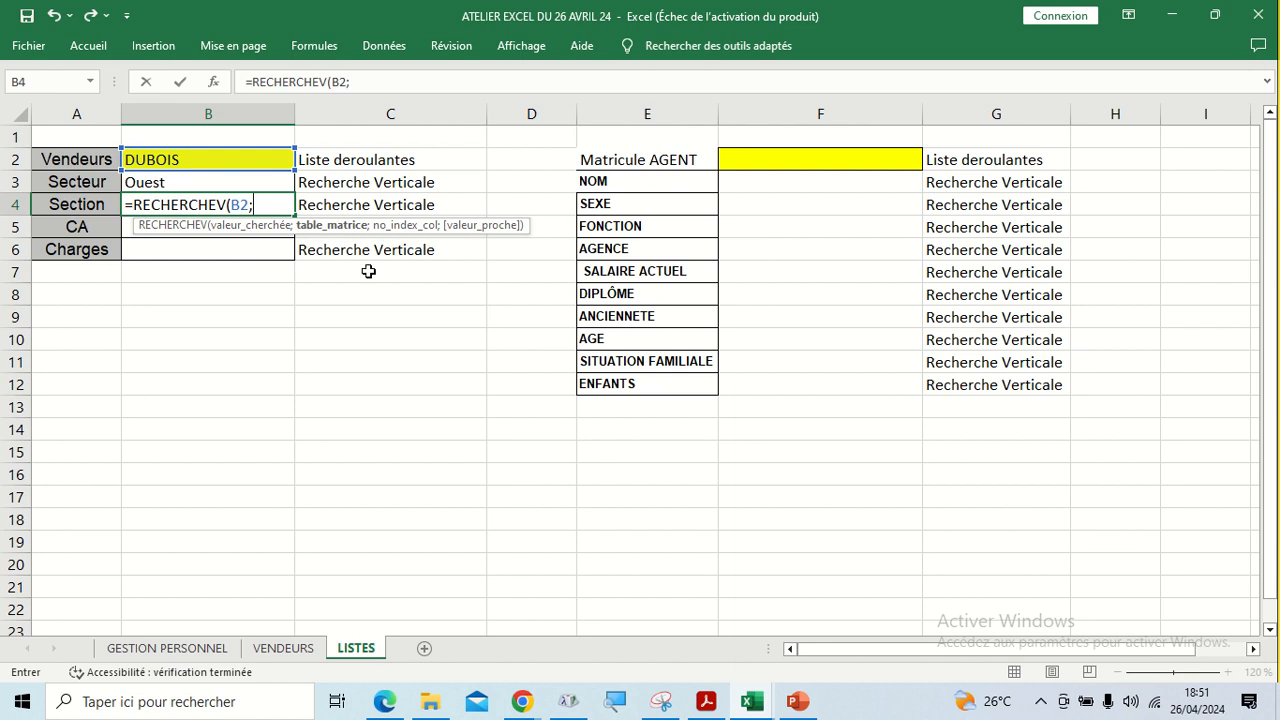
Set the table range of the RECHERCHEV formula in B4 to A1:E15 on the VENDEURS sheet
click(272, 652)
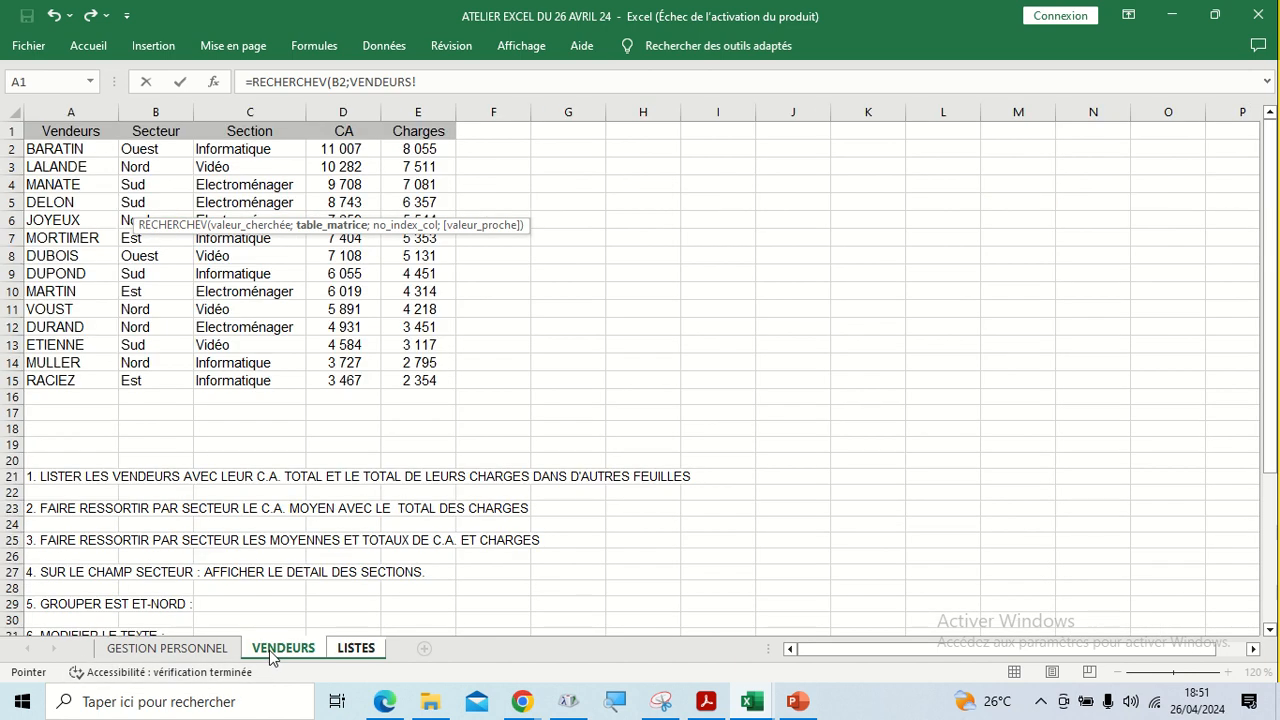
click(43, 125)
drag(43, 125, 419, 377)
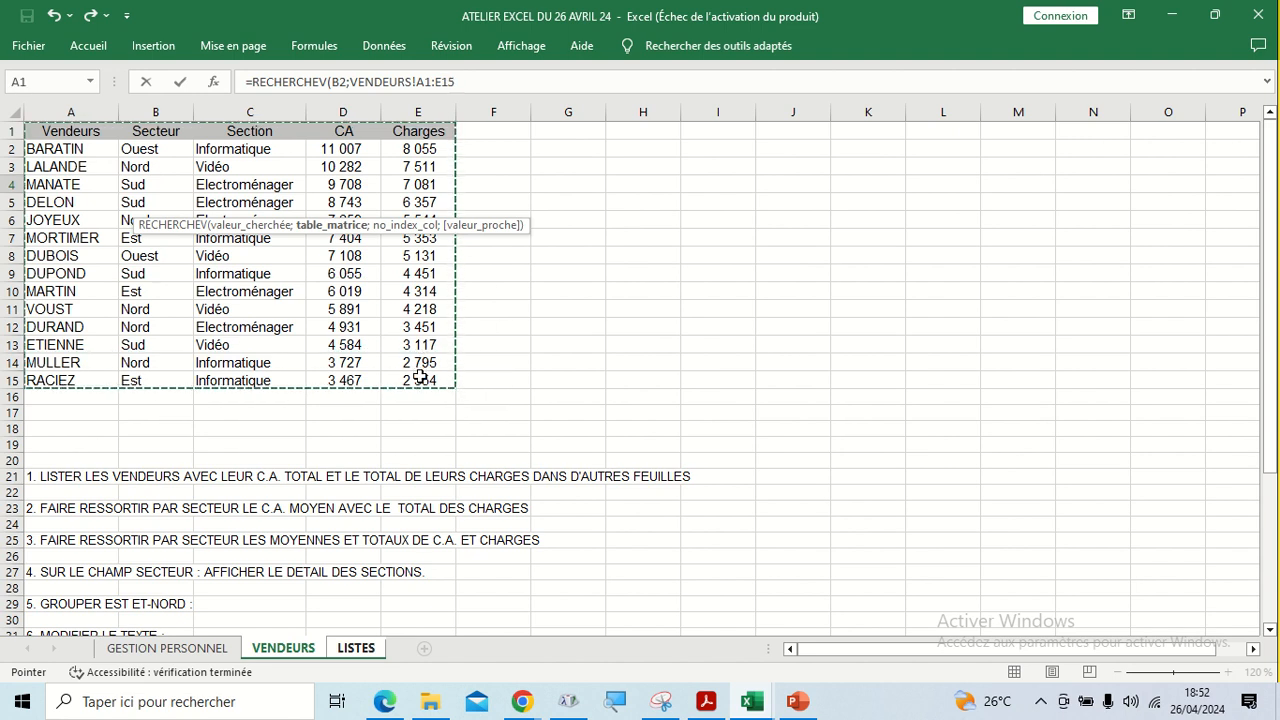
Complete the RECHERCHEV formula in B4 with column index 3 and exact match 0, and enter it
click(477, 86)
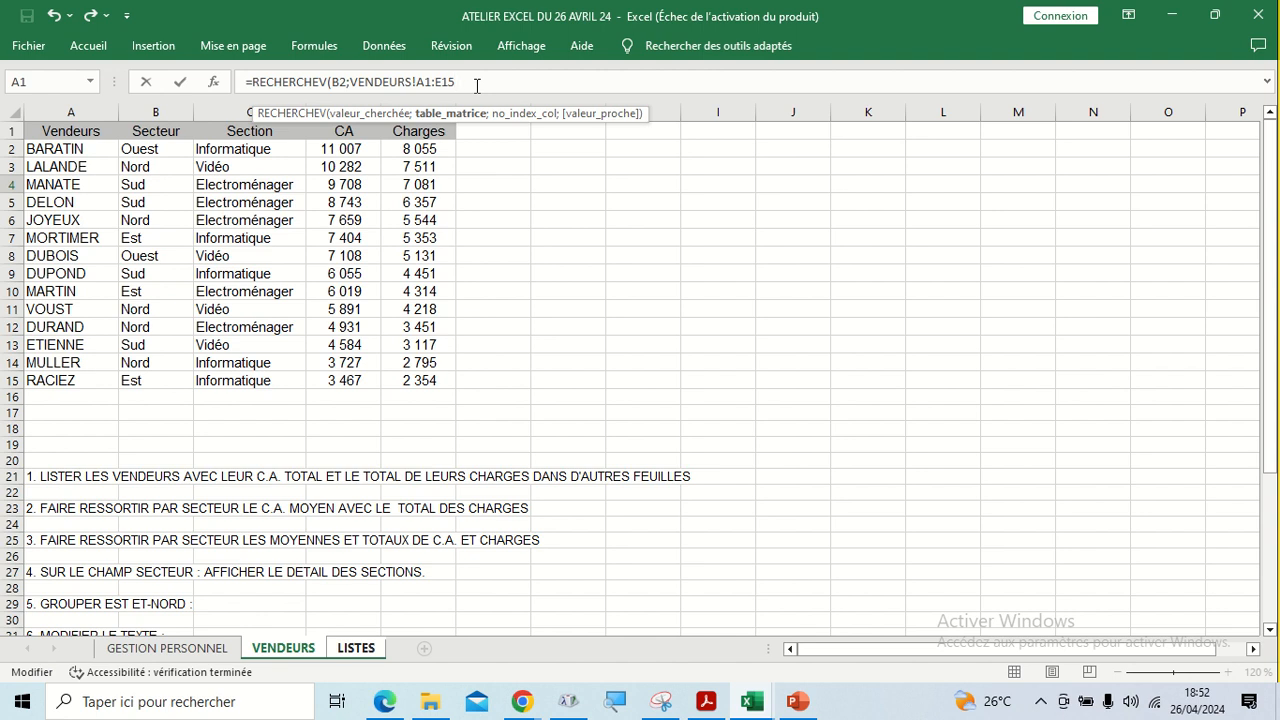
text(;)
text(;3)
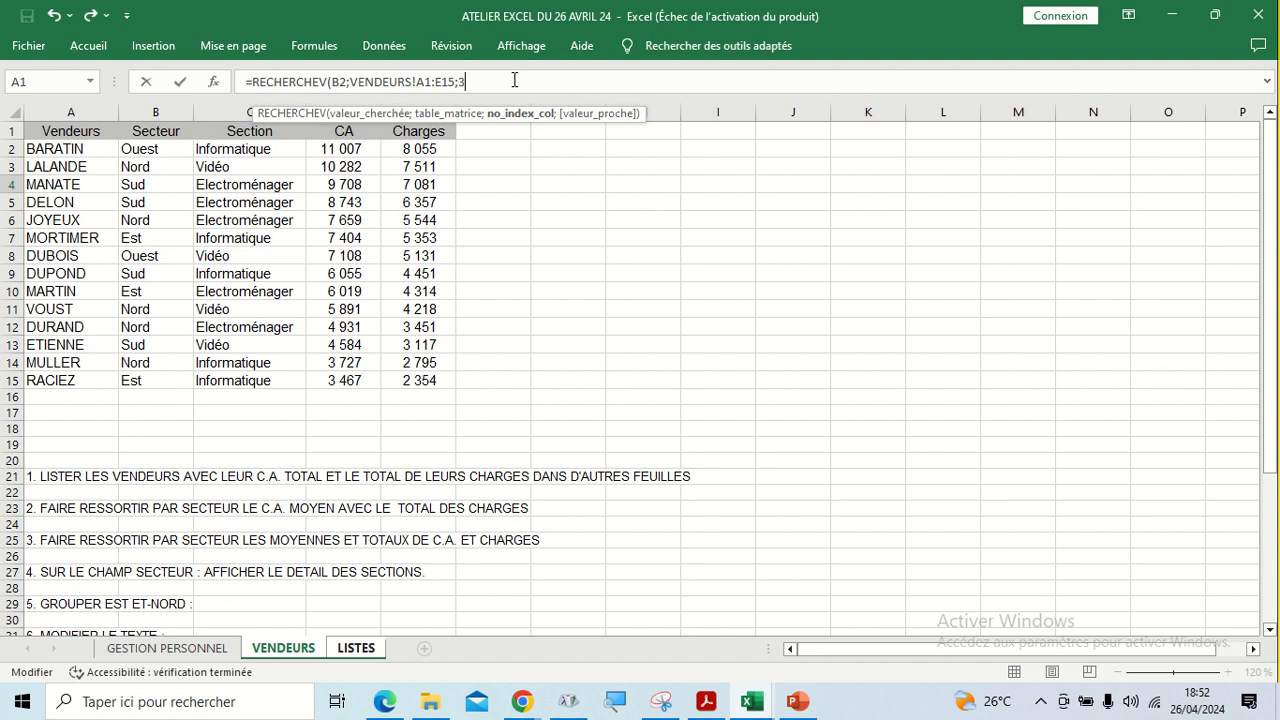
text(;)
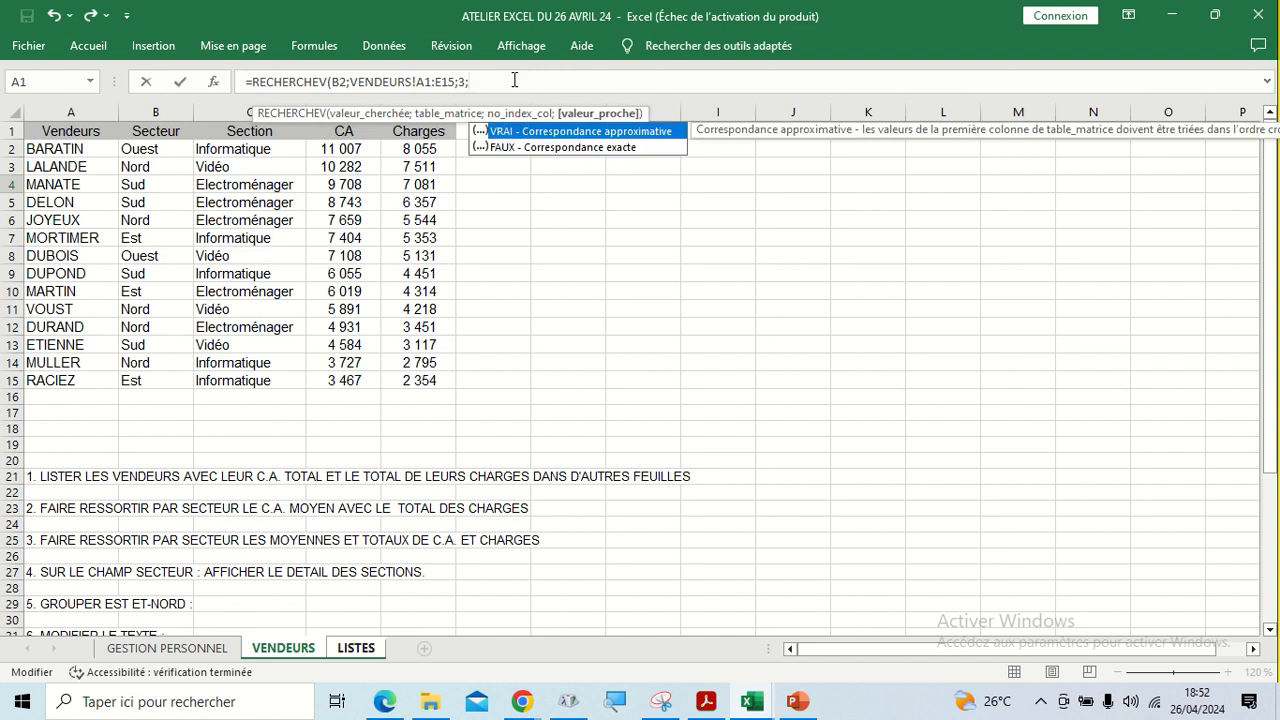
text(0)
text())
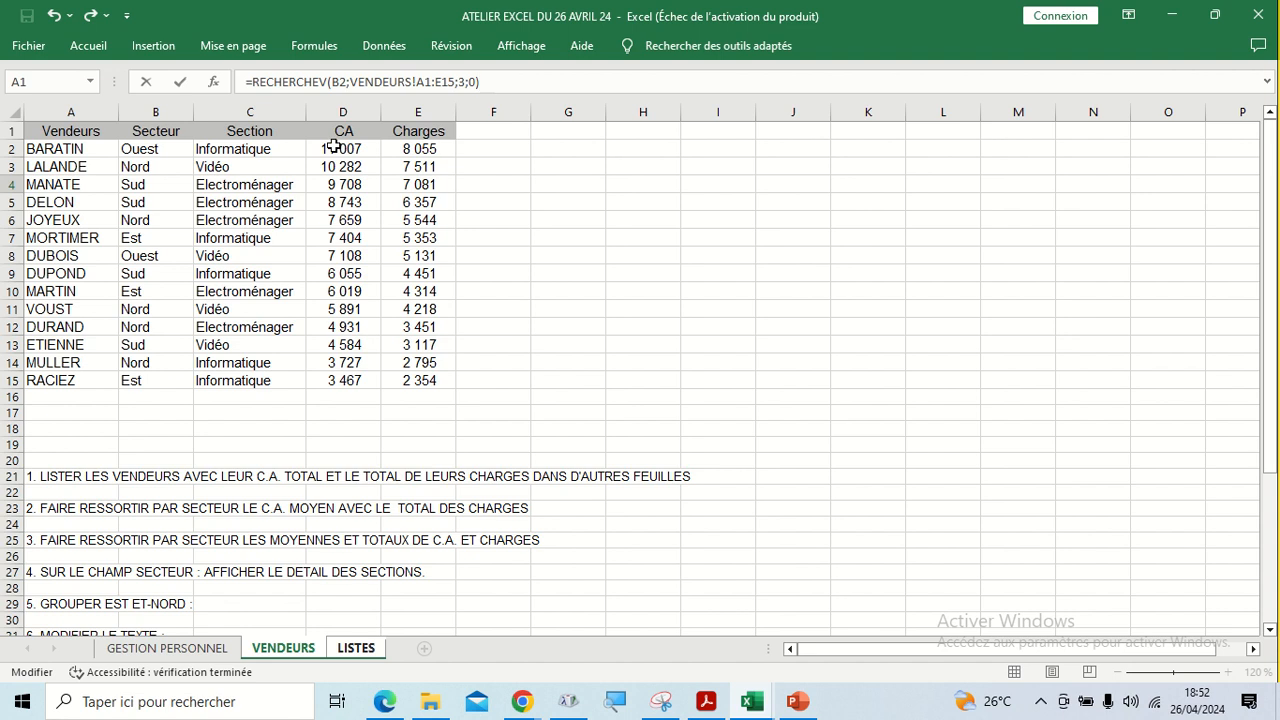
key(Return)
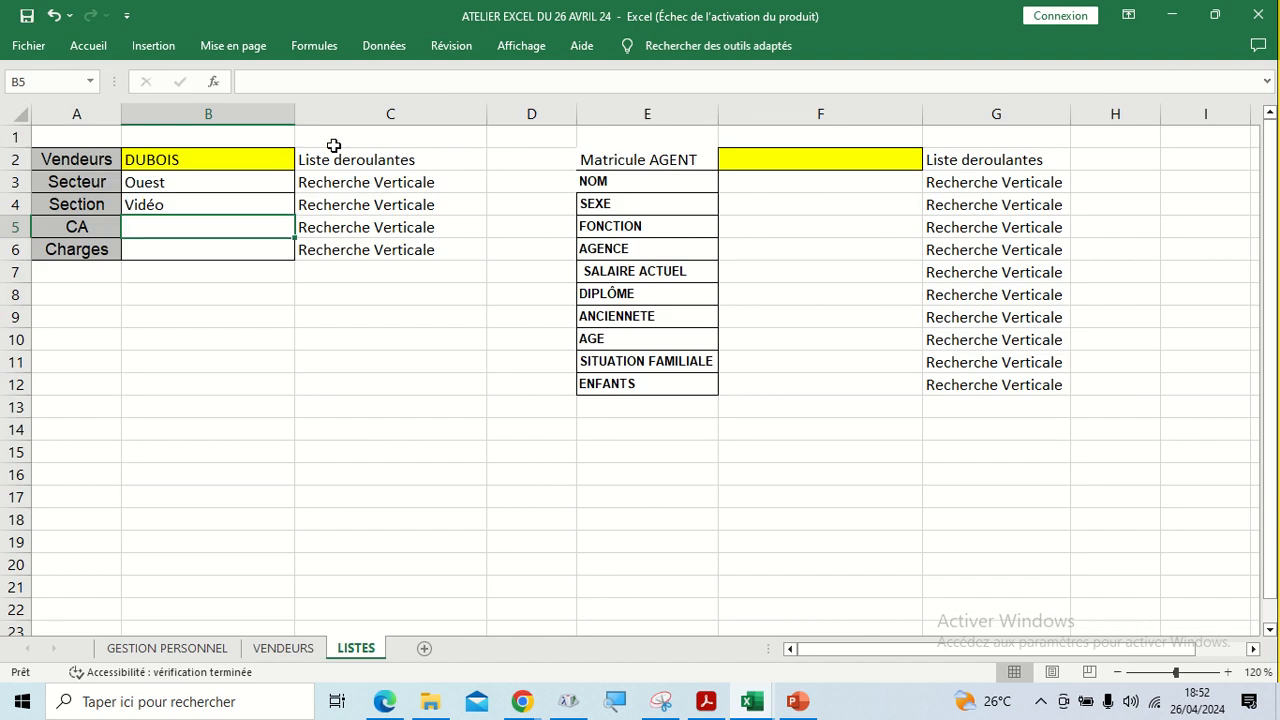
Choose the ninth seller of the VENDEURS table from the drop-down list in B2 and open the Section formula in B4 for inspection
click(204, 204)
click(210, 160)
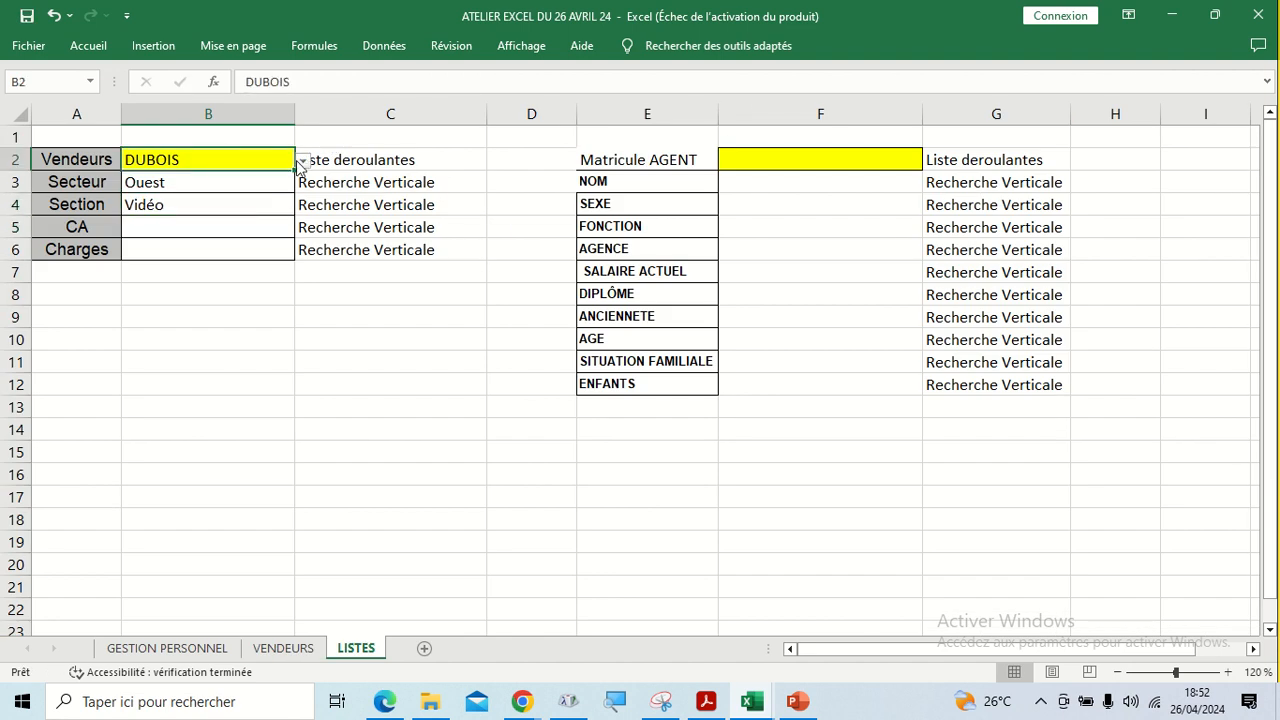
click(302, 162)
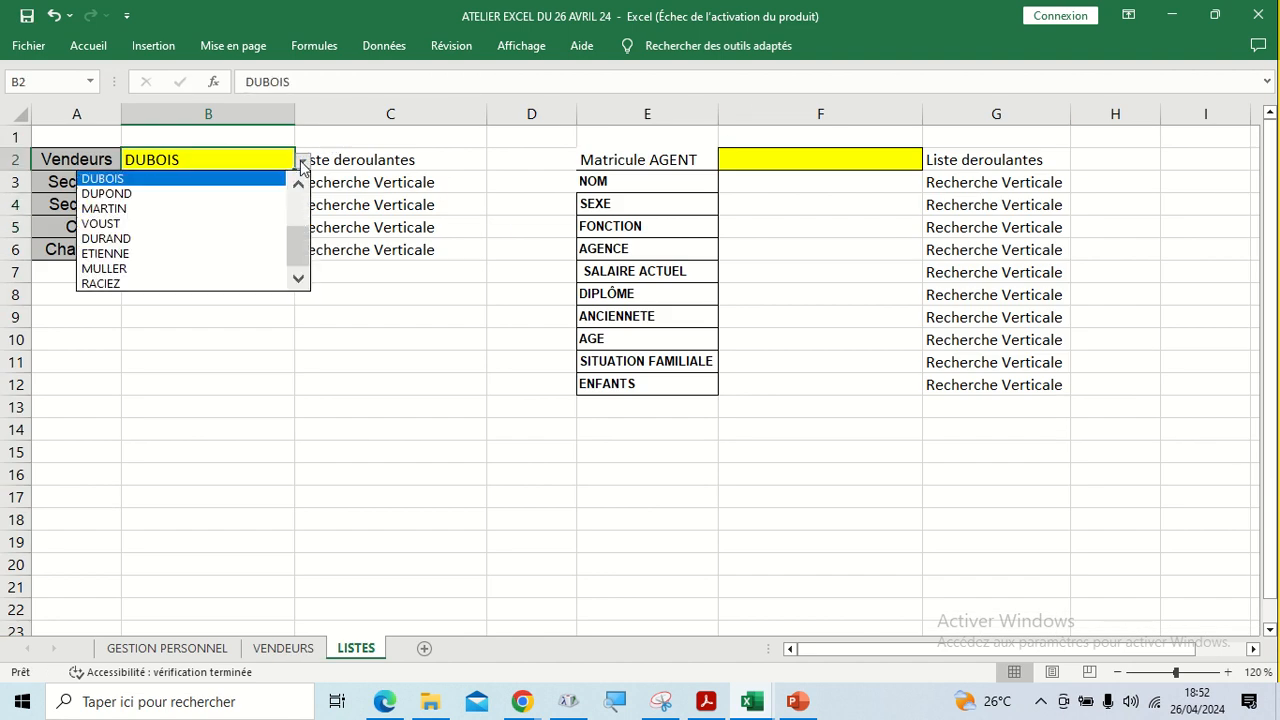
click(172, 208)
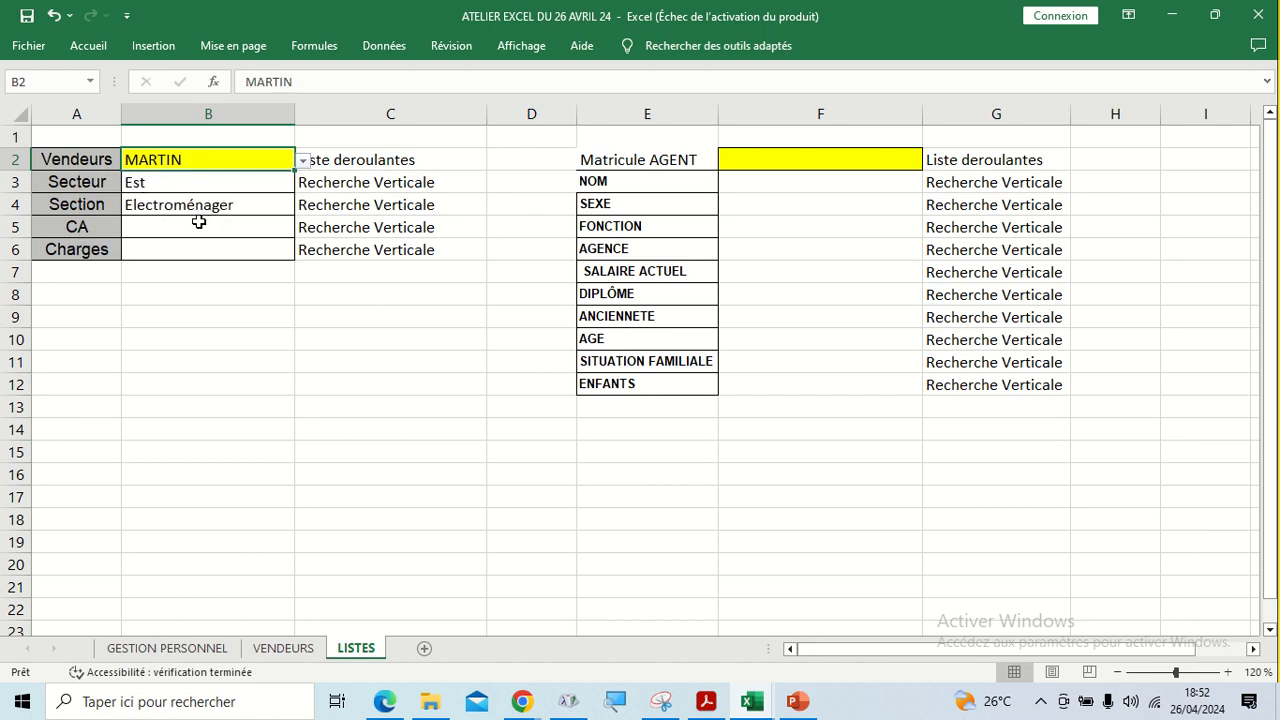
click(199, 222)
click(197, 206)
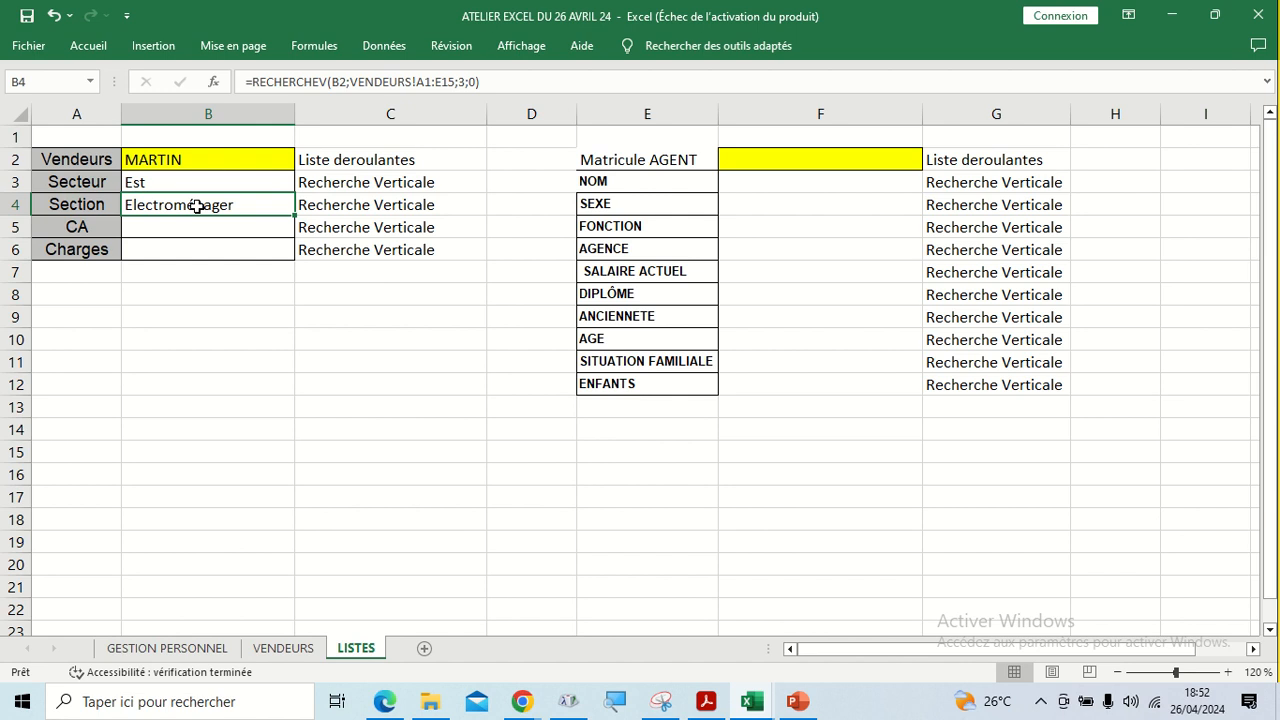
double_click(197, 206)
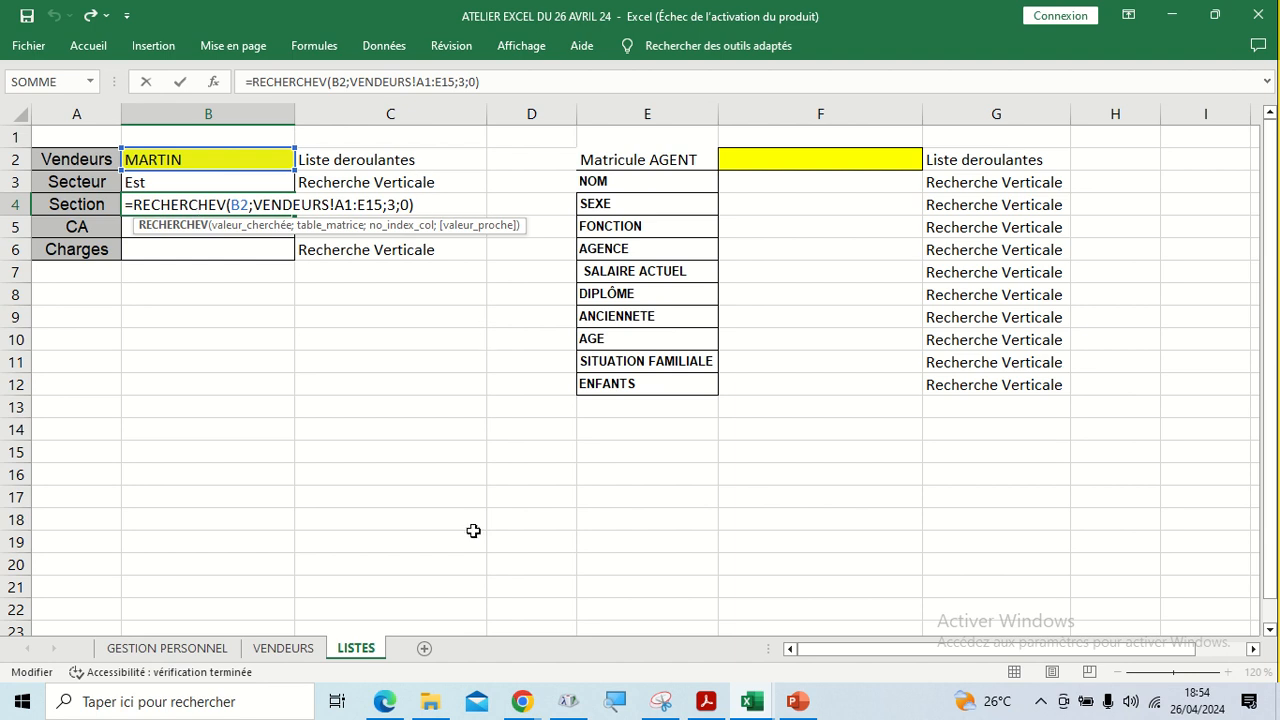
Switch to the Google Meet call in Chrome and check its list of participants
mouse_move(516, 712)
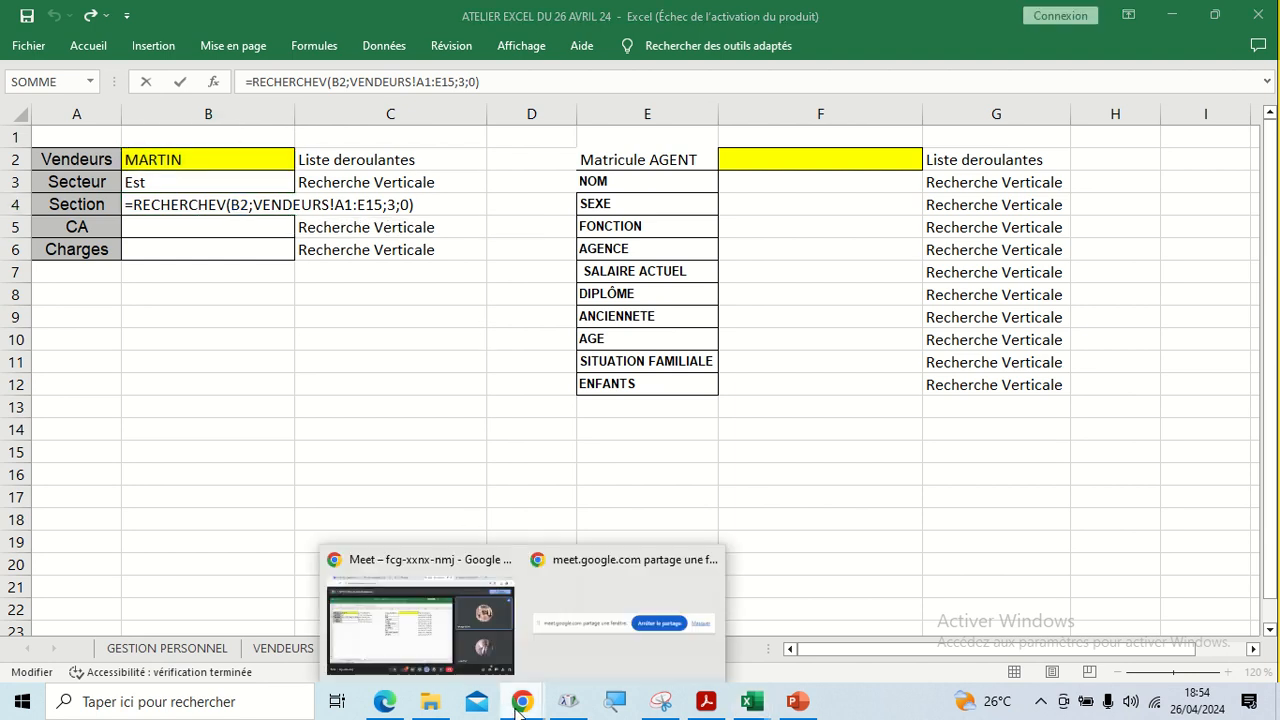
click(470, 615)
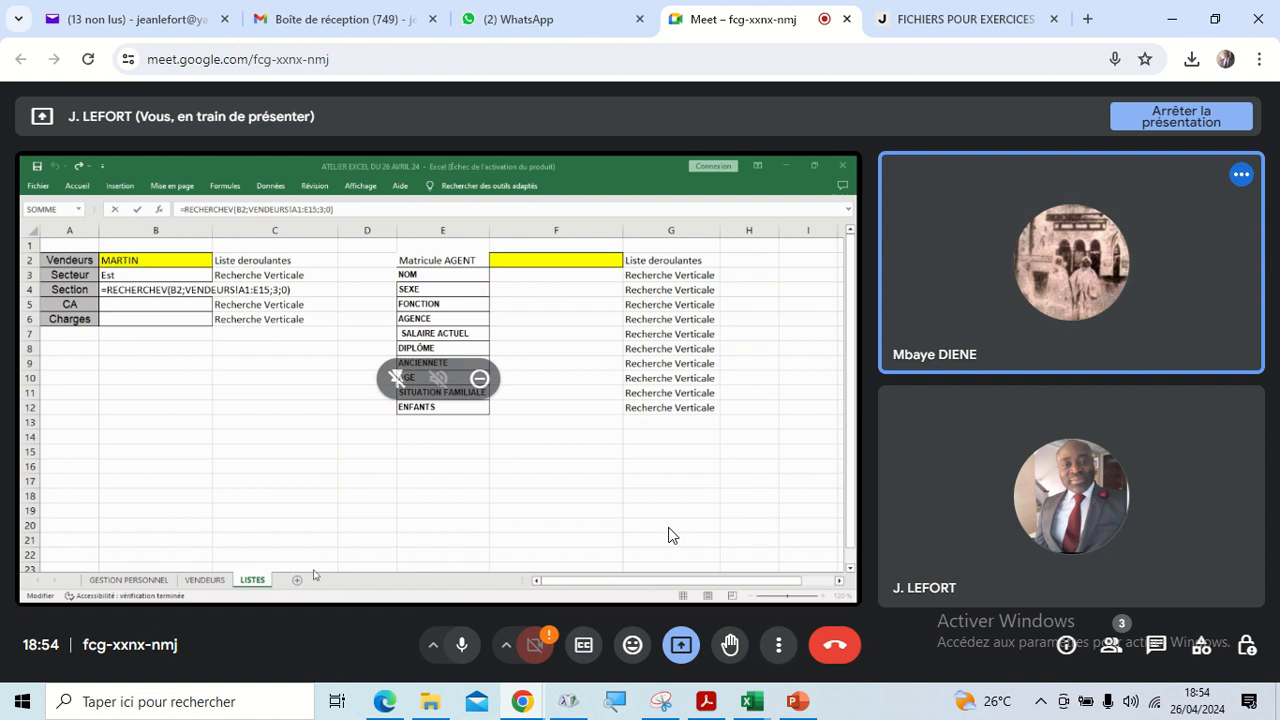
click(1112, 645)
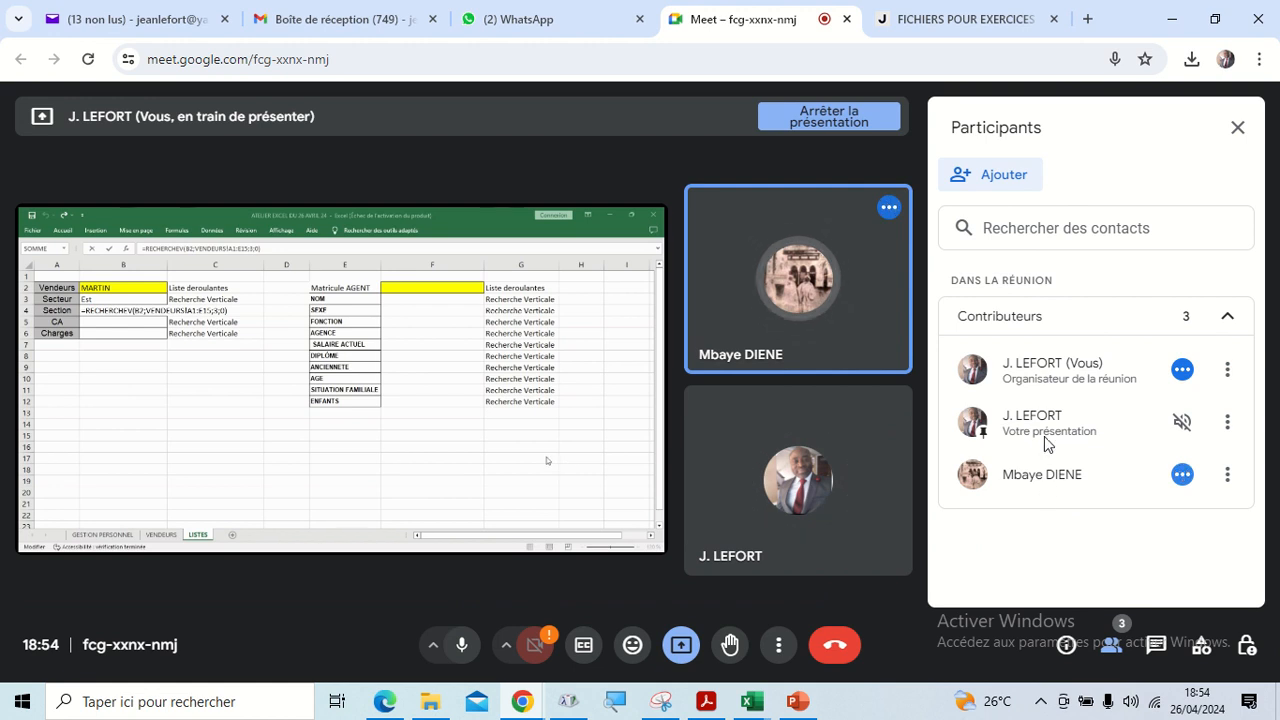
click(1108, 650)
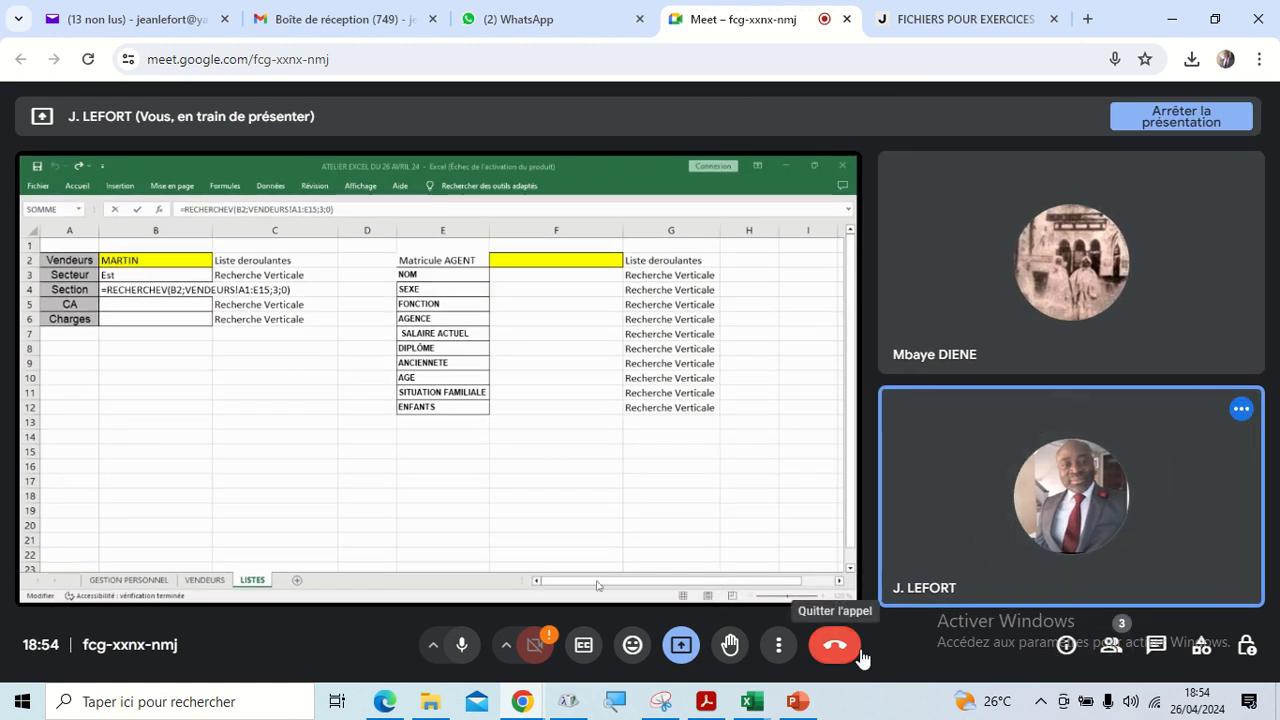
click(1112, 648)
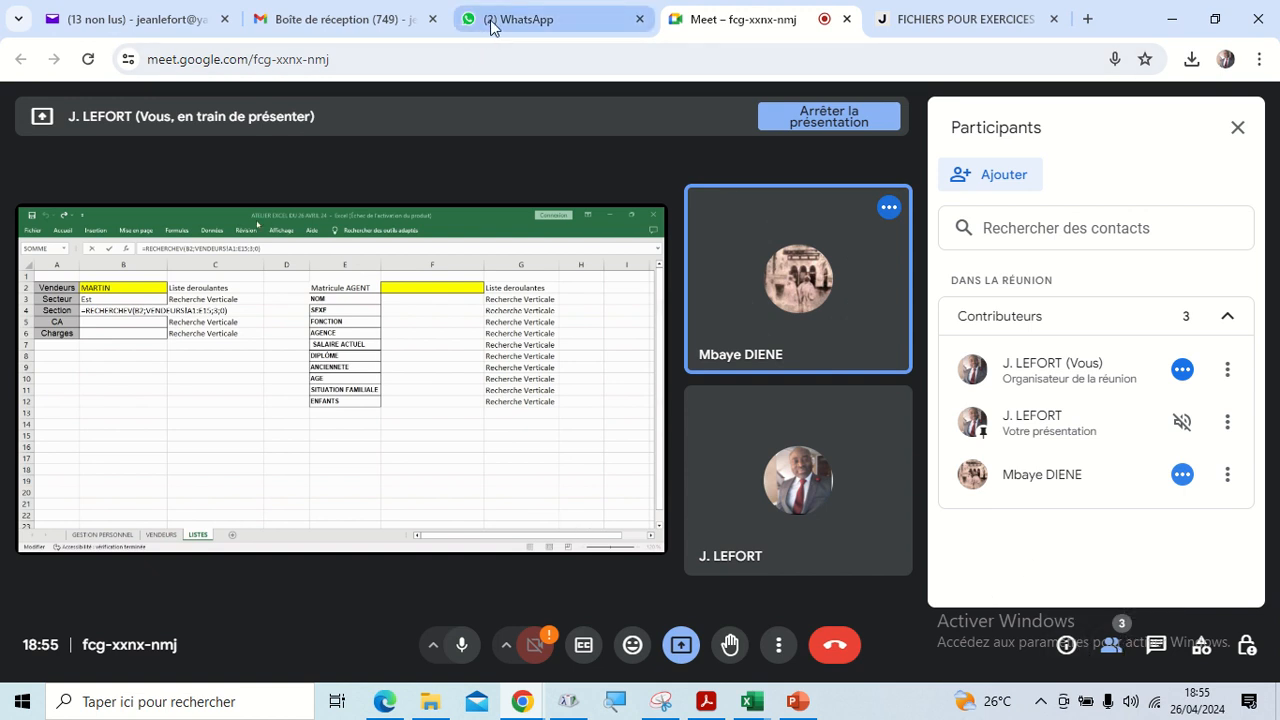
click(333, 22)
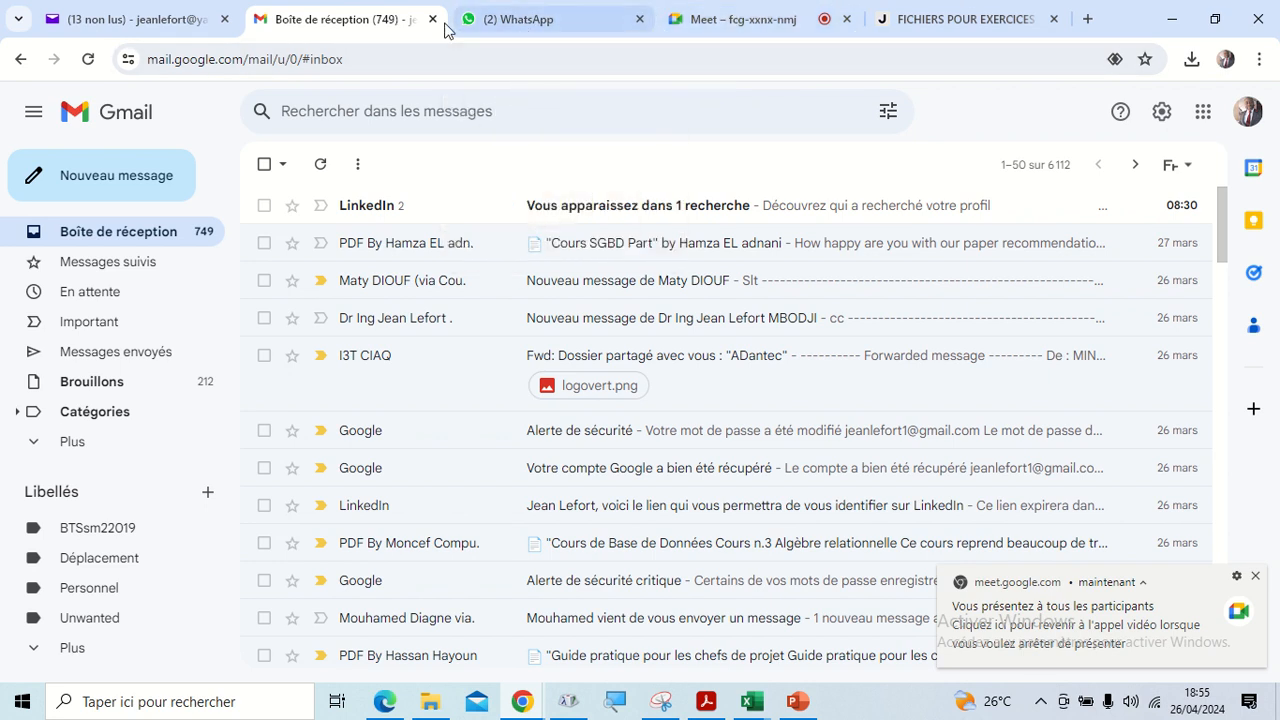
click(548, 20)
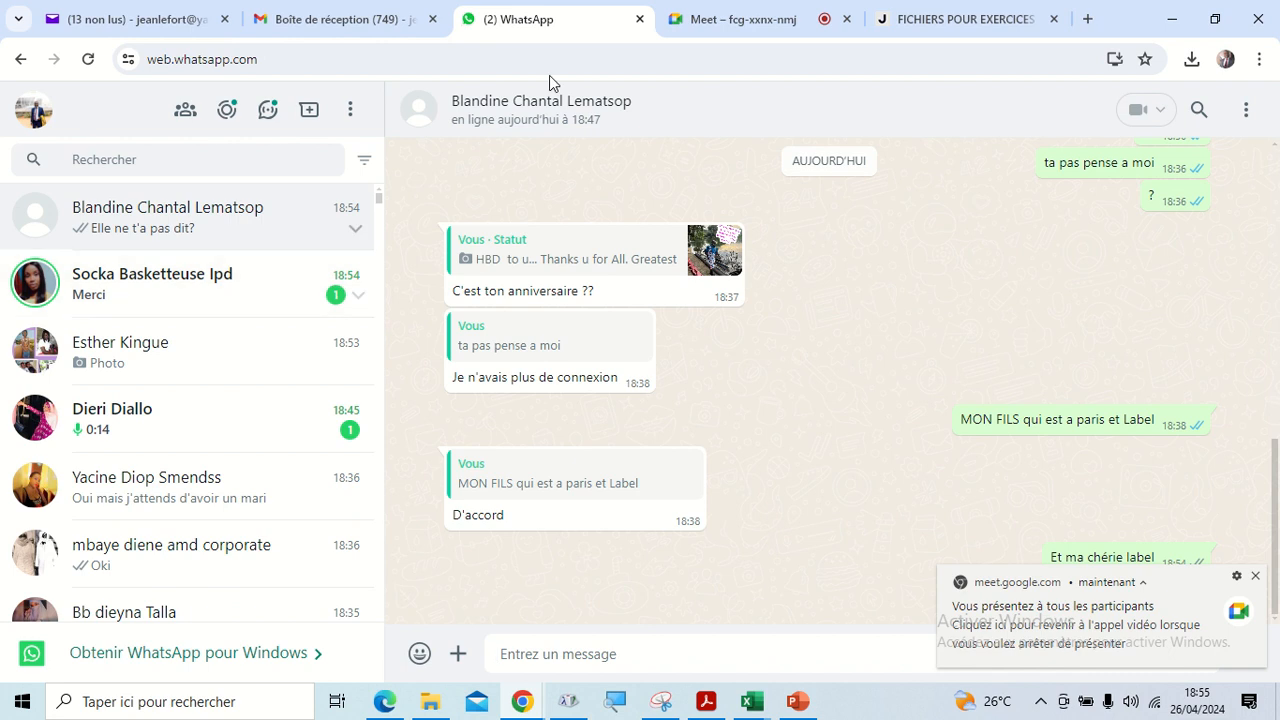
click(337, 19)
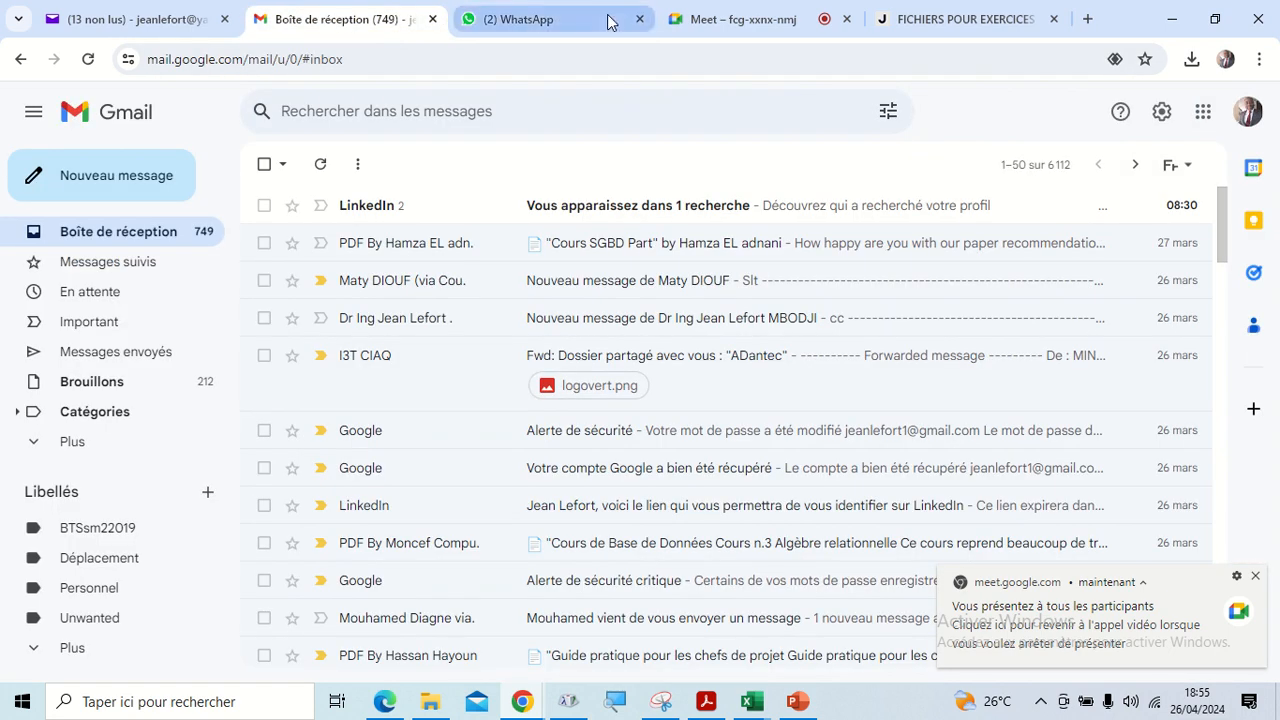
click(715, 20)
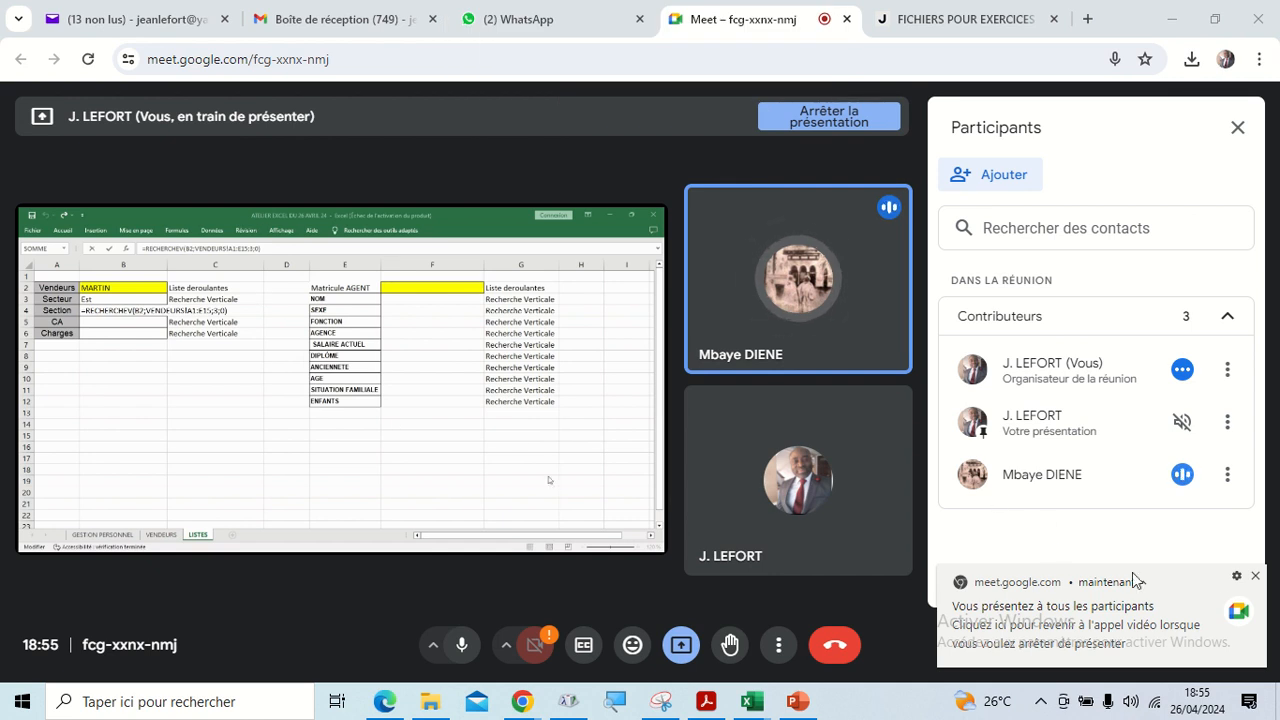
Dismiss the meet.google.com presentation notification without blocking the site, and close the WhatsApp page
click(1236, 577)
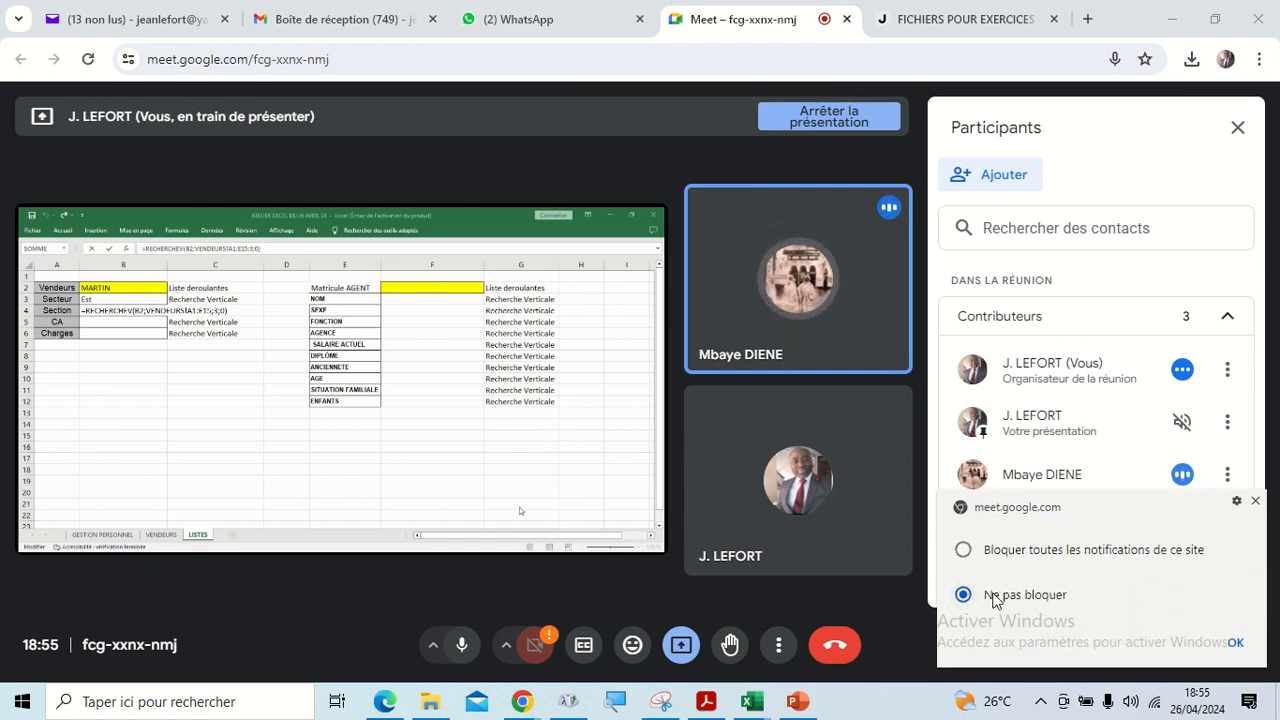
click(1255, 500)
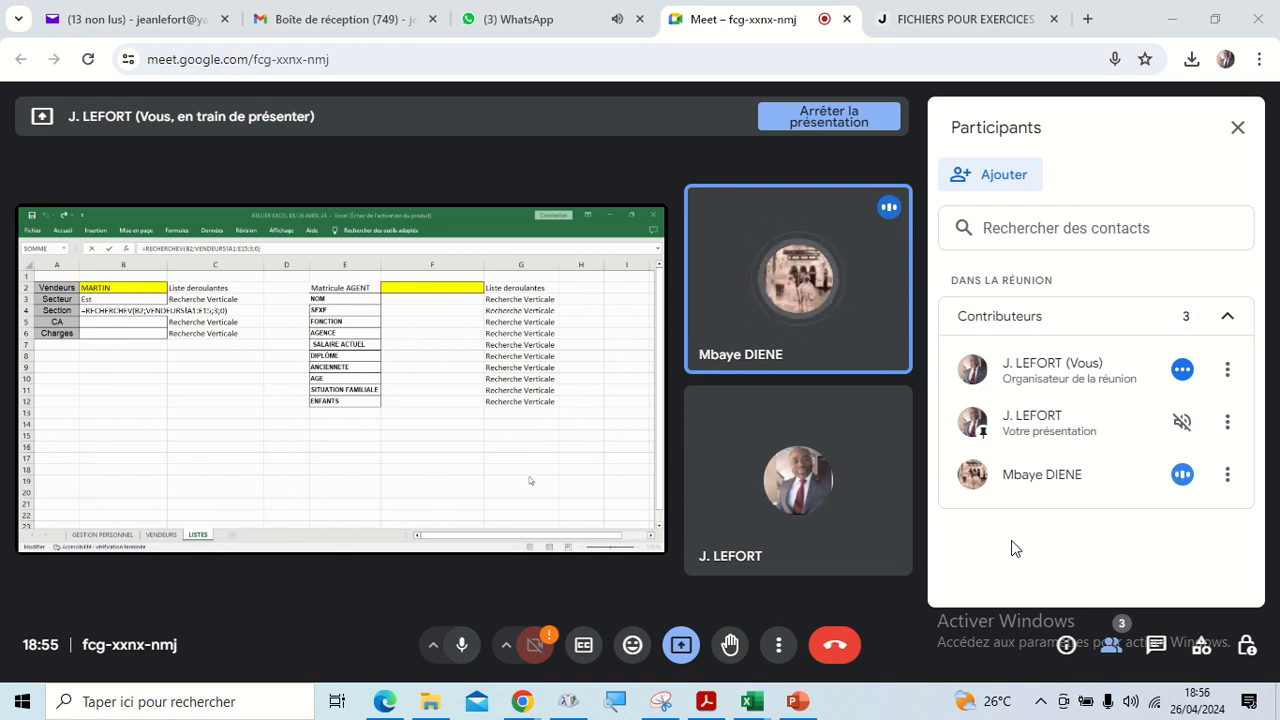
click(641, 19)
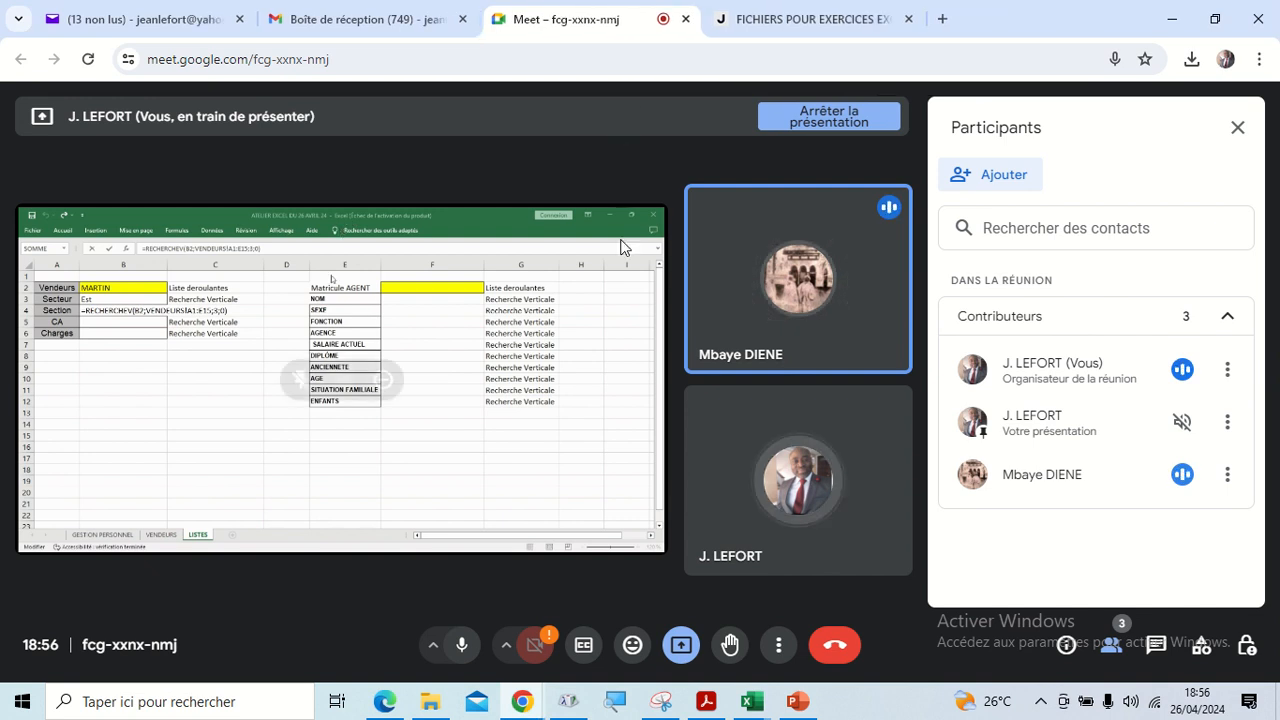
Recheck who is attending the Meet call in its list of participants
mouse_move(699, 400)
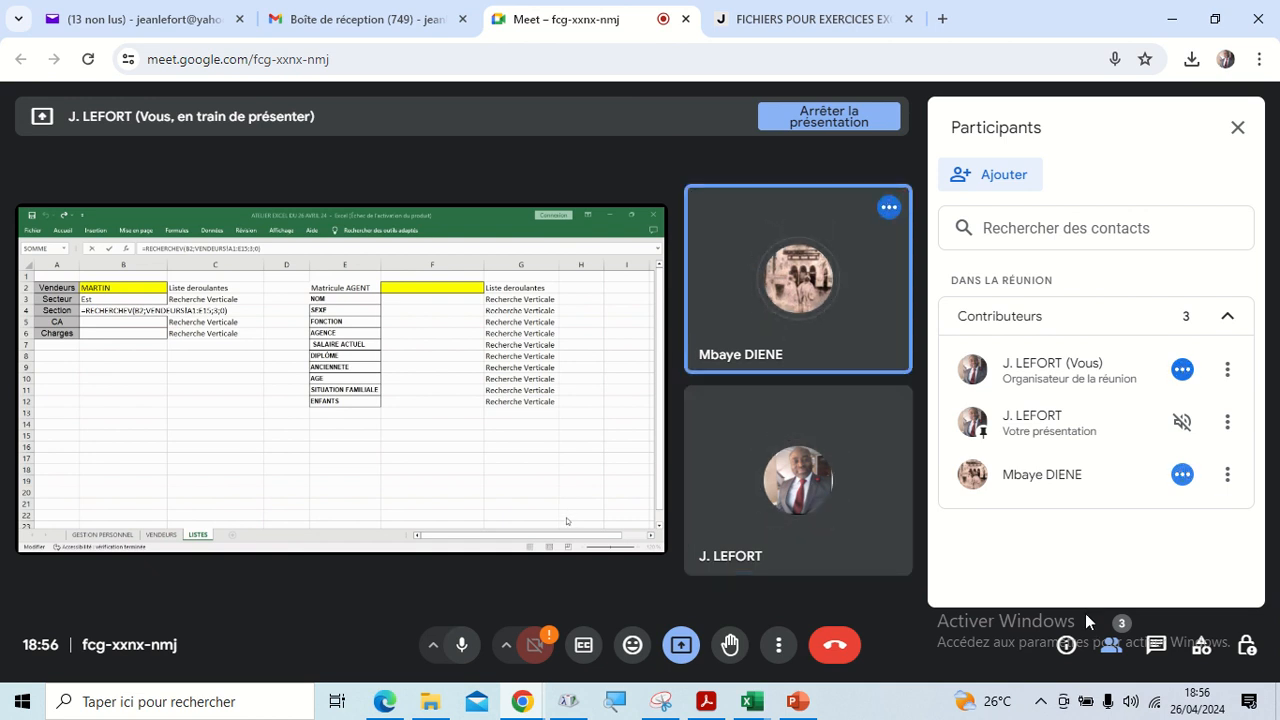
click(1112, 648)
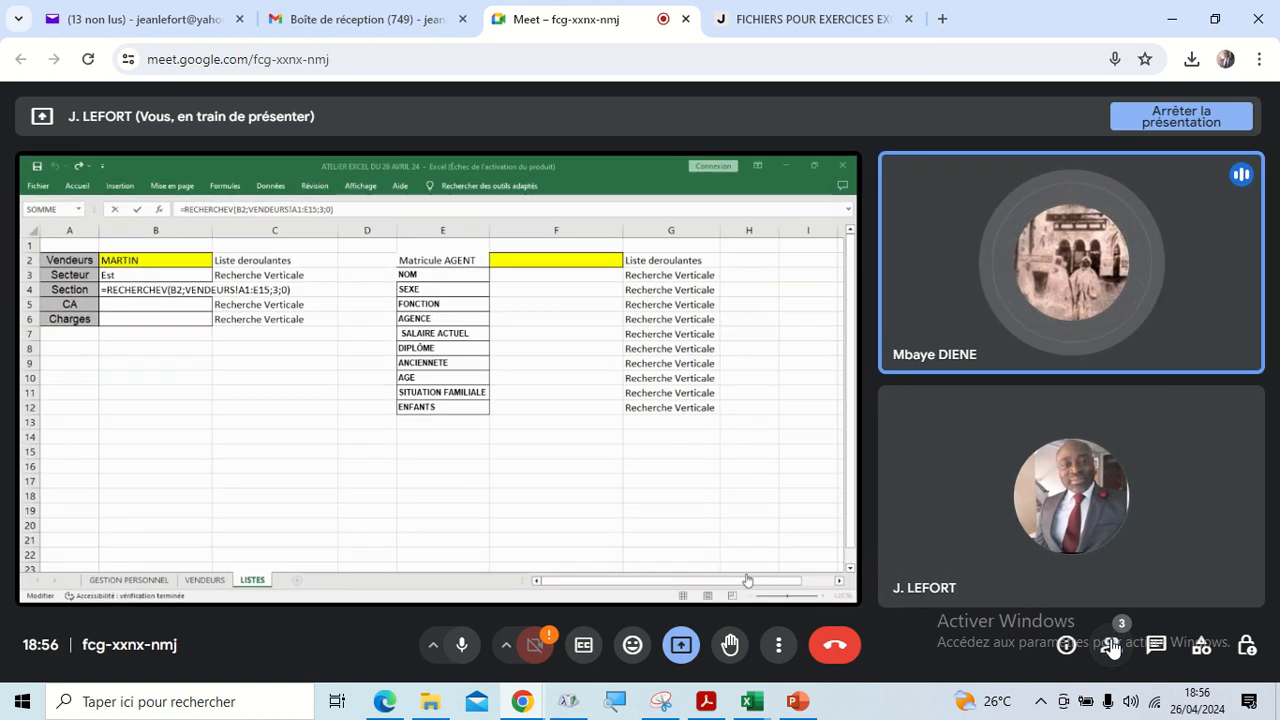
click(1113, 648)
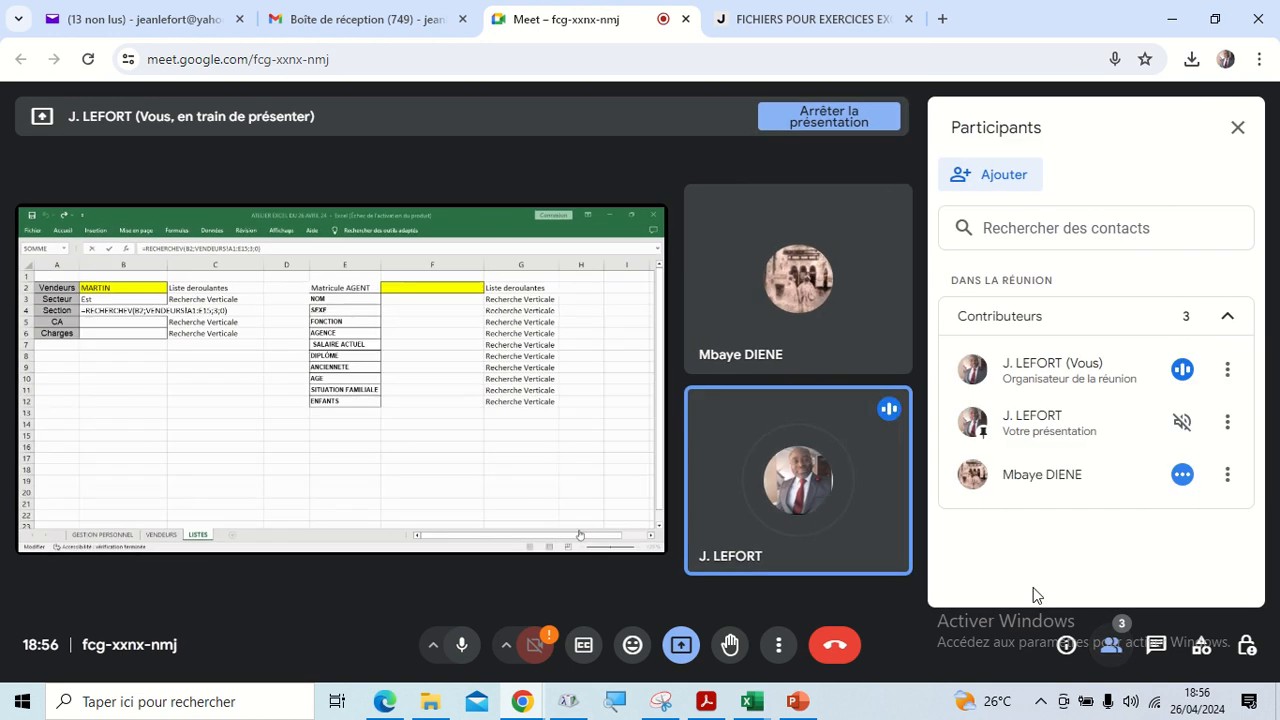
click(757, 703)
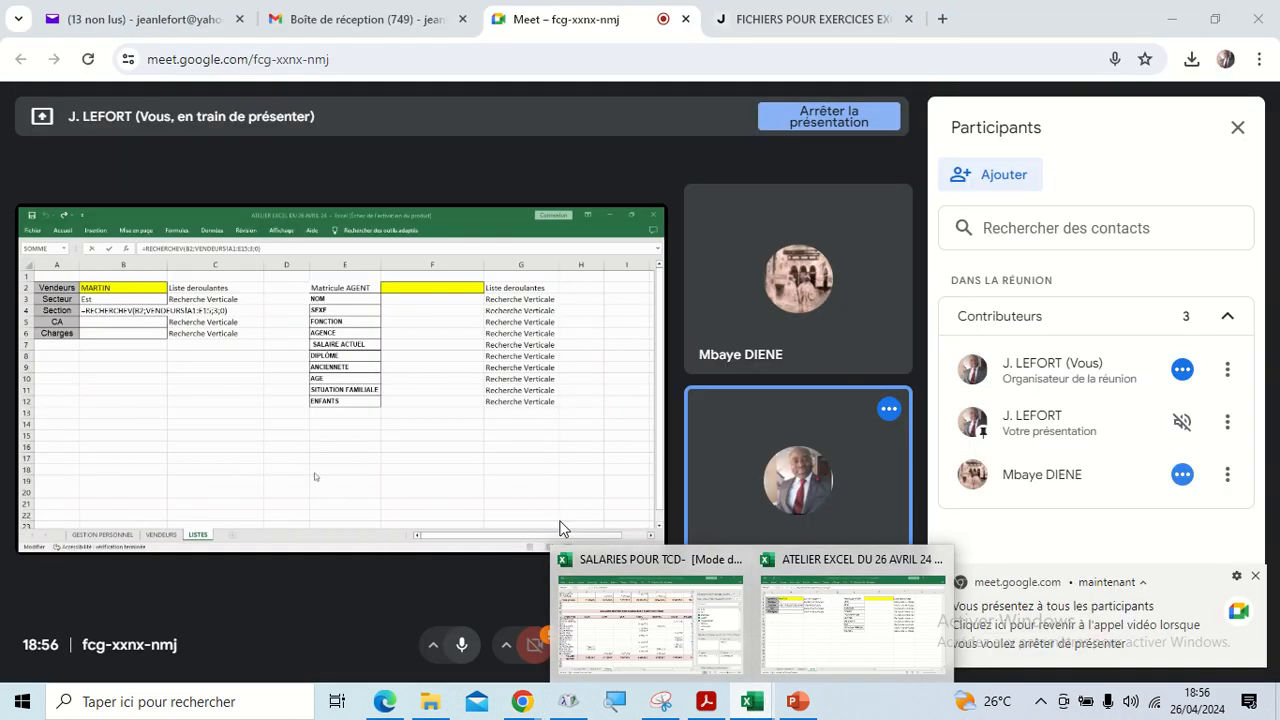
click(279, 349)
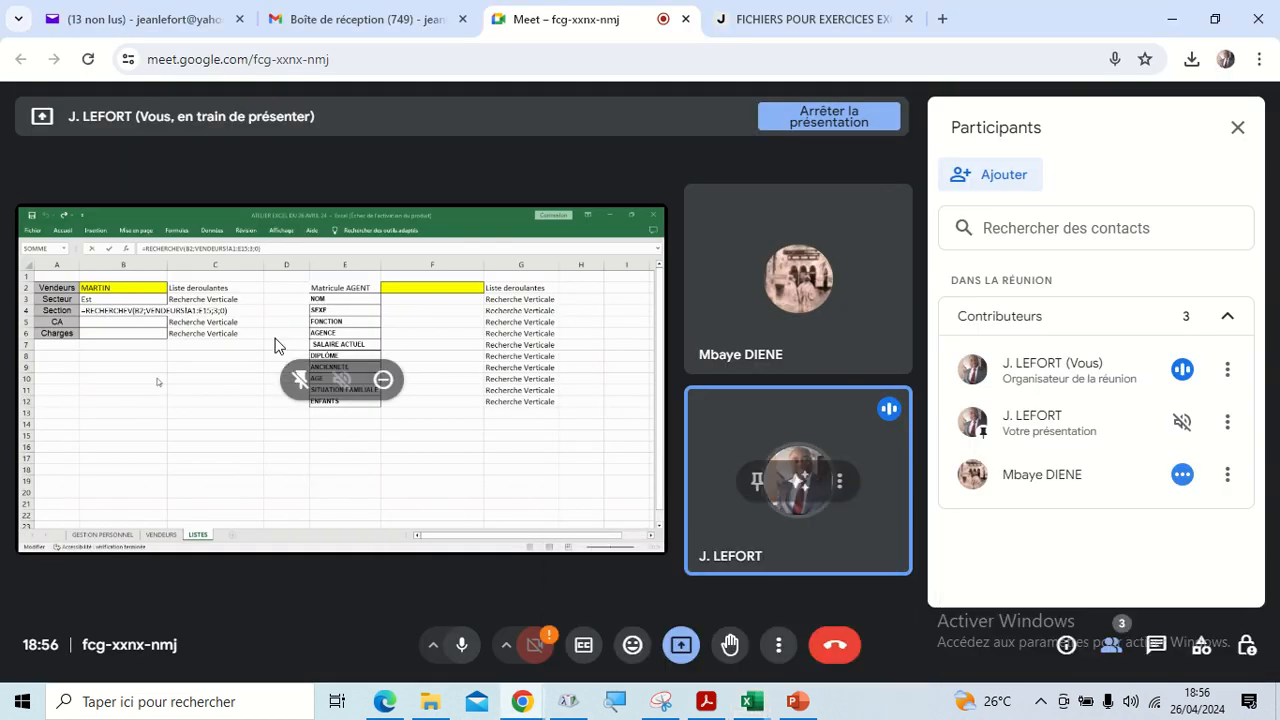
Switch back to the ATELIER EXCEL DU 26 AVRIL 24 workbook and turn the Section formula in B4 into text with a leading apostrophe
mouse_move(745, 697)
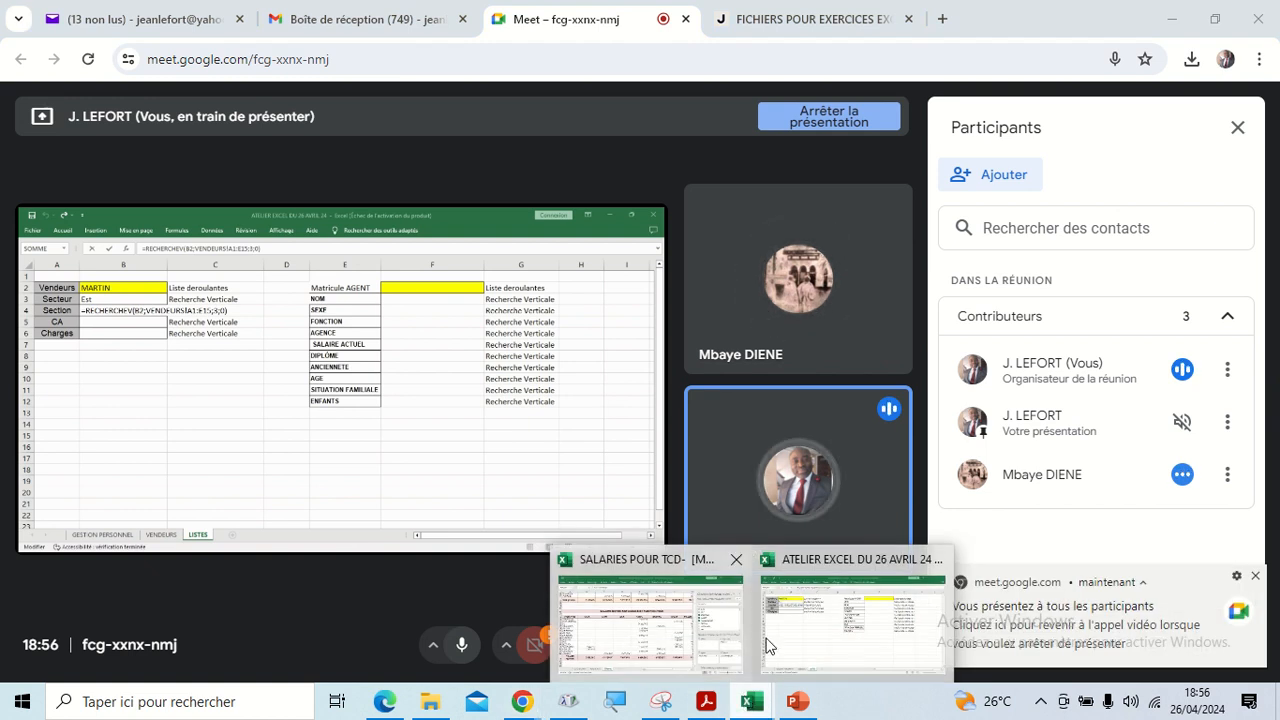
click(850, 615)
click(223, 277)
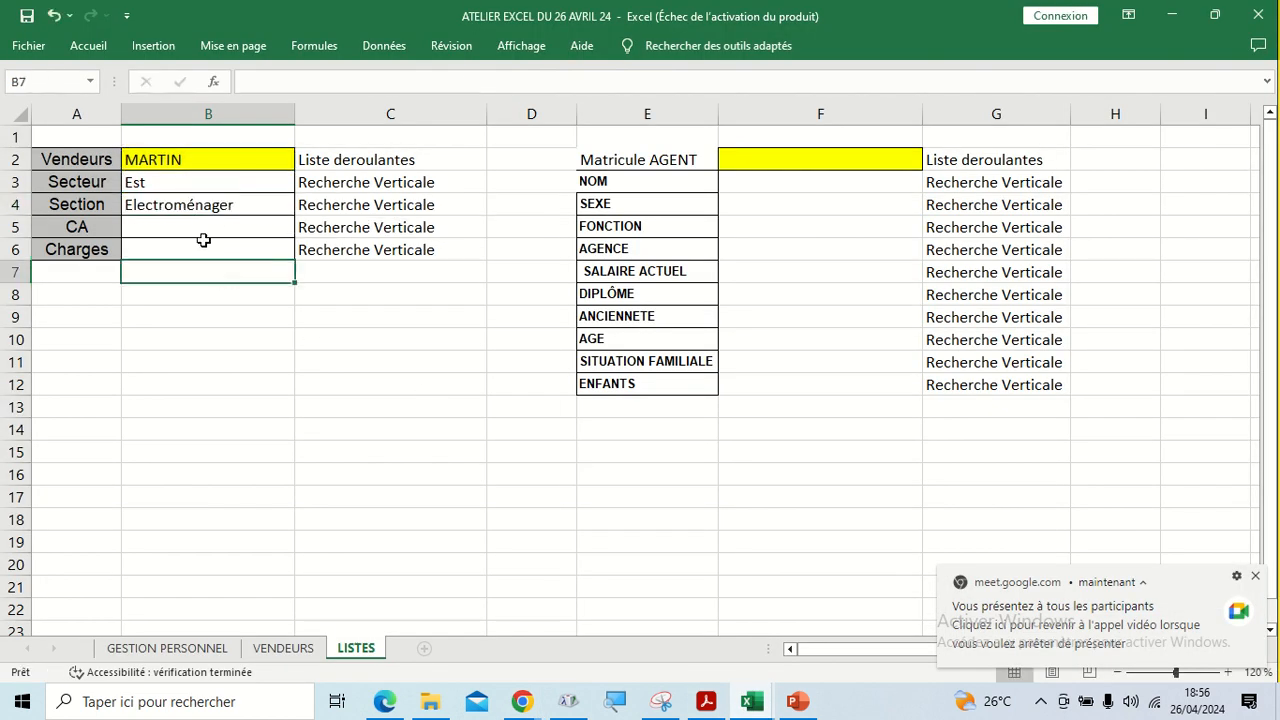
click(203, 226)
click(210, 204)
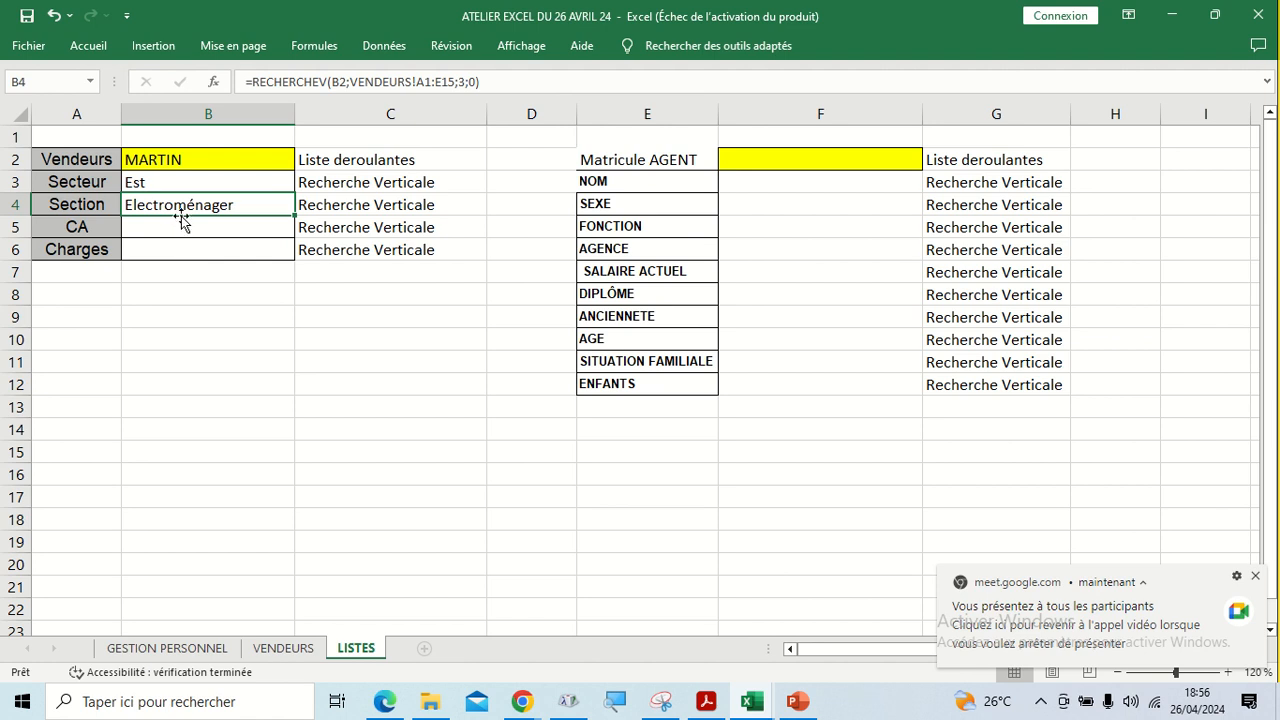
click(247, 84)
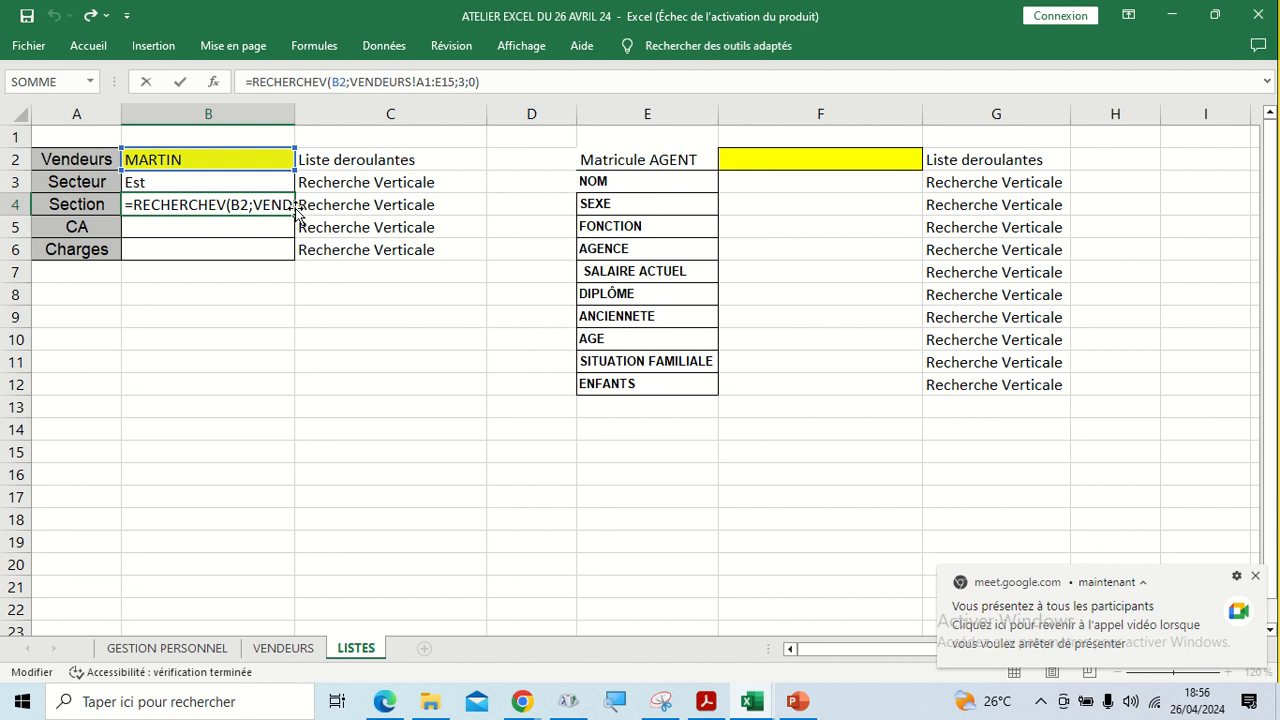
text(')
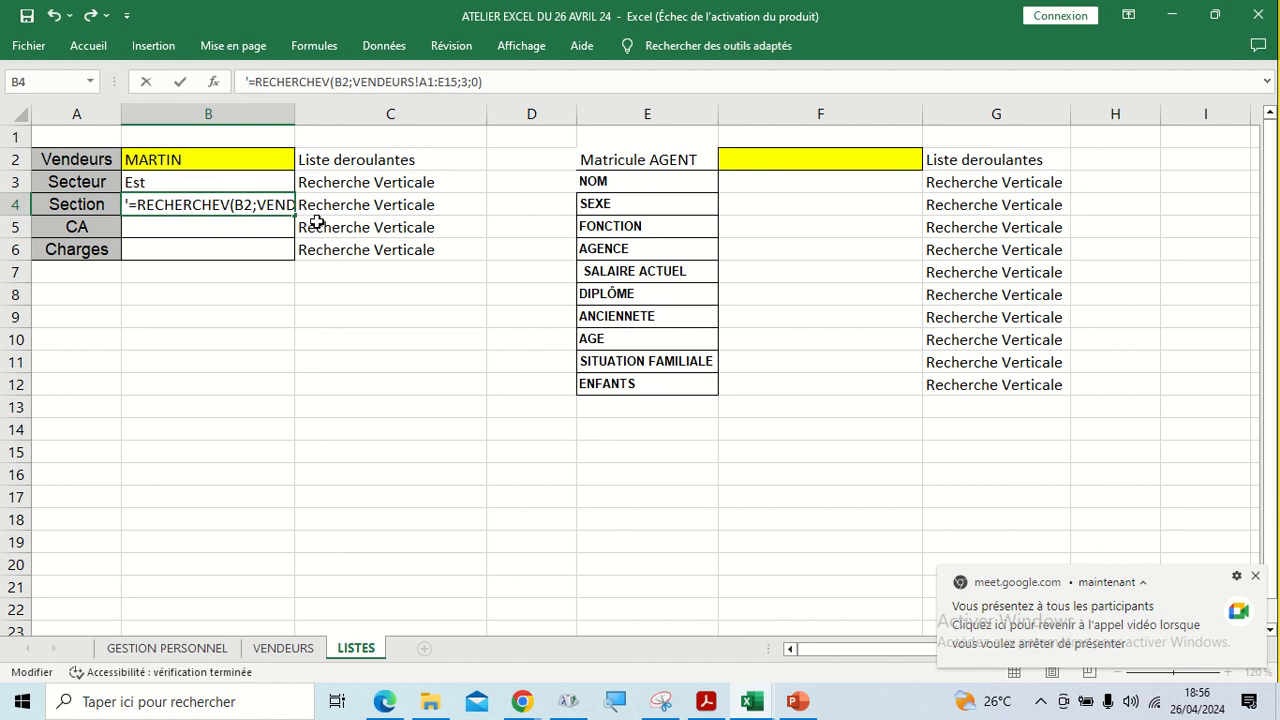
key(Return)
click(230, 204)
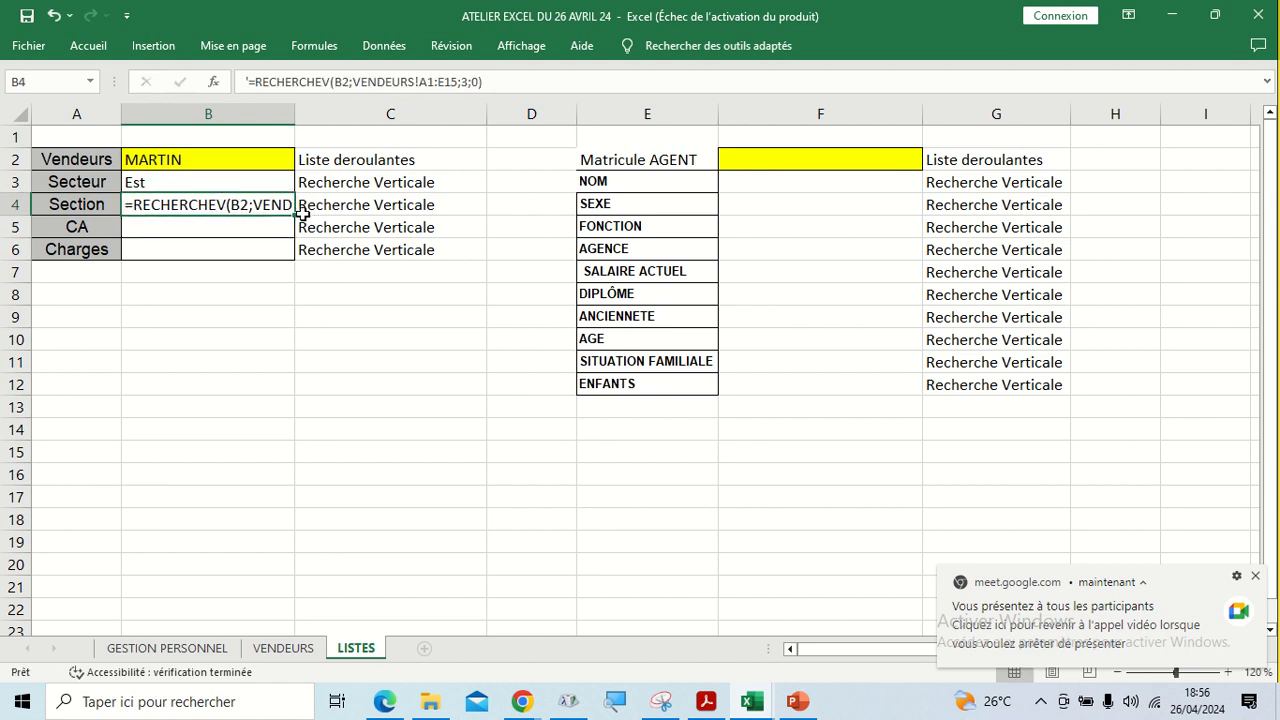
Fill the text version of the Section formula from B4 down to B5:B6 and inspect the copies
drag(296, 215, 295, 255)
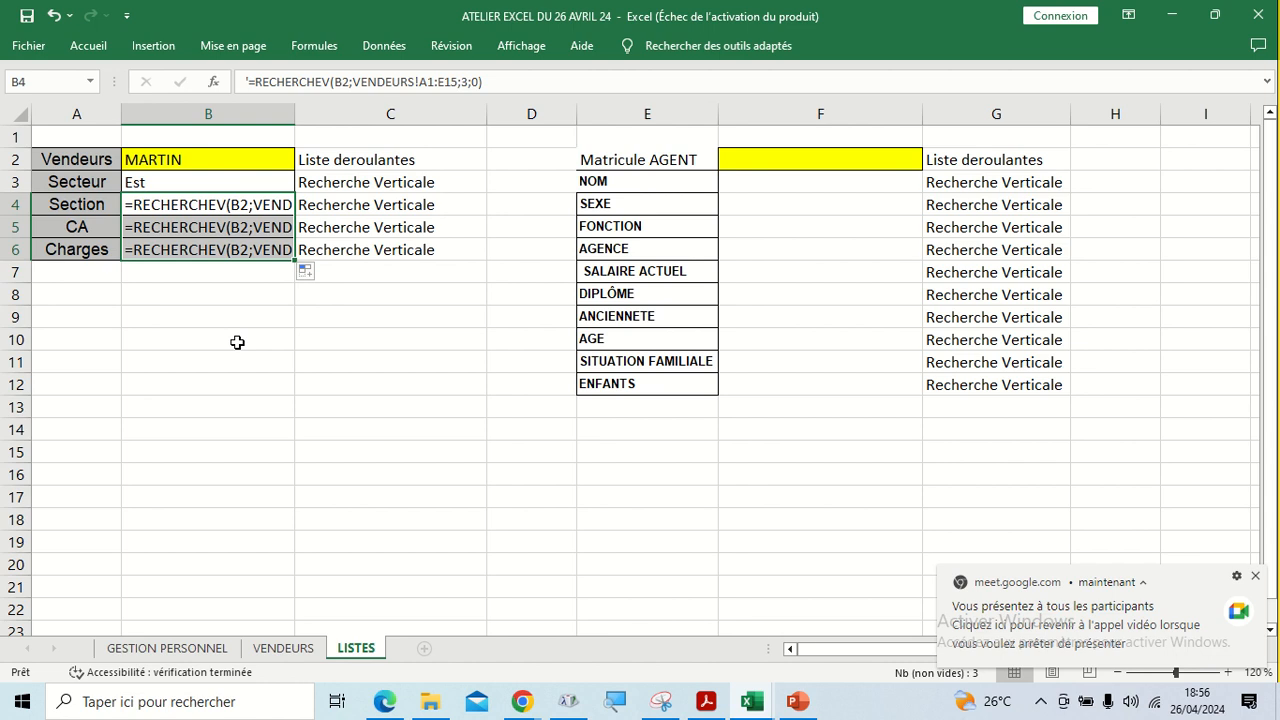
double_click(163, 208)
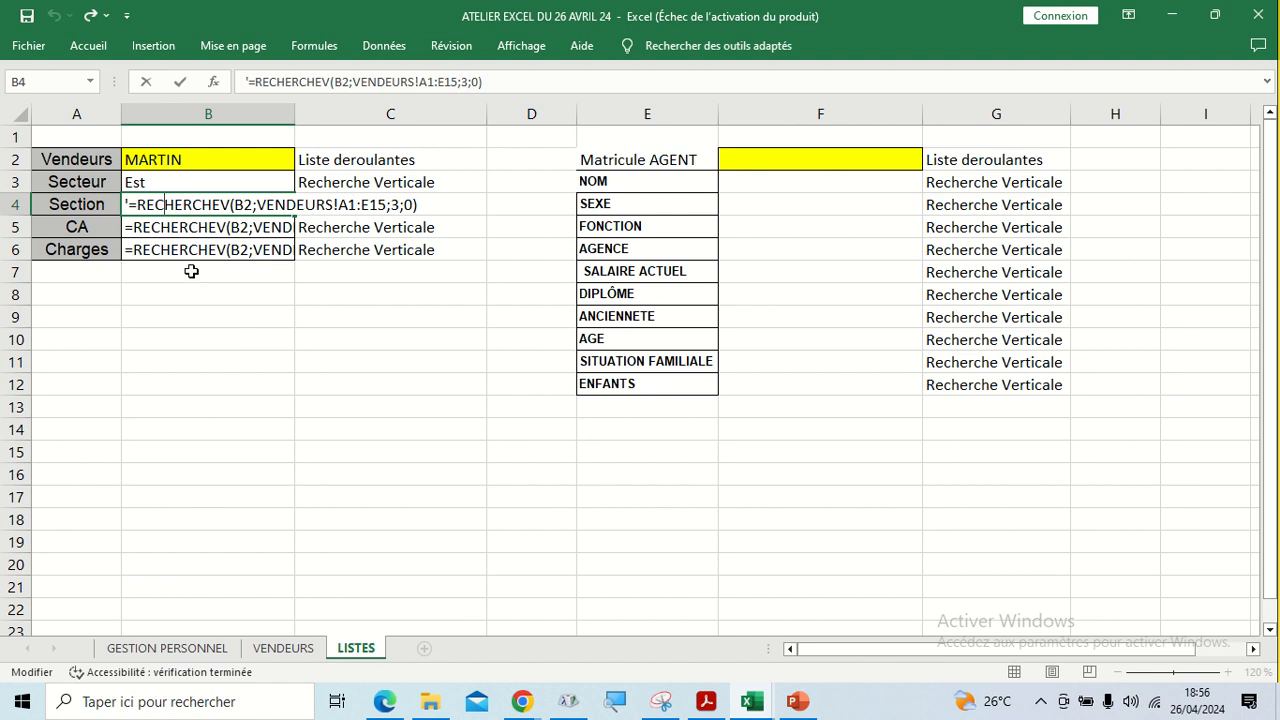
click(183, 230)
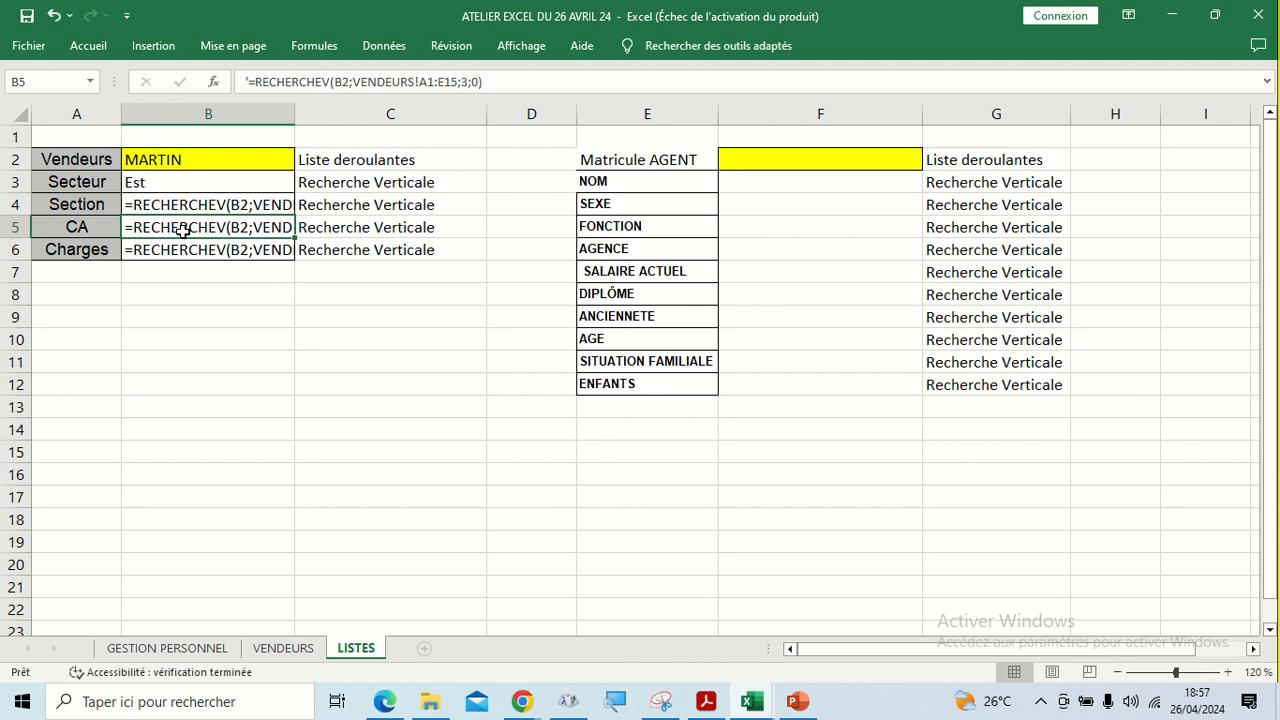
click(175, 204)
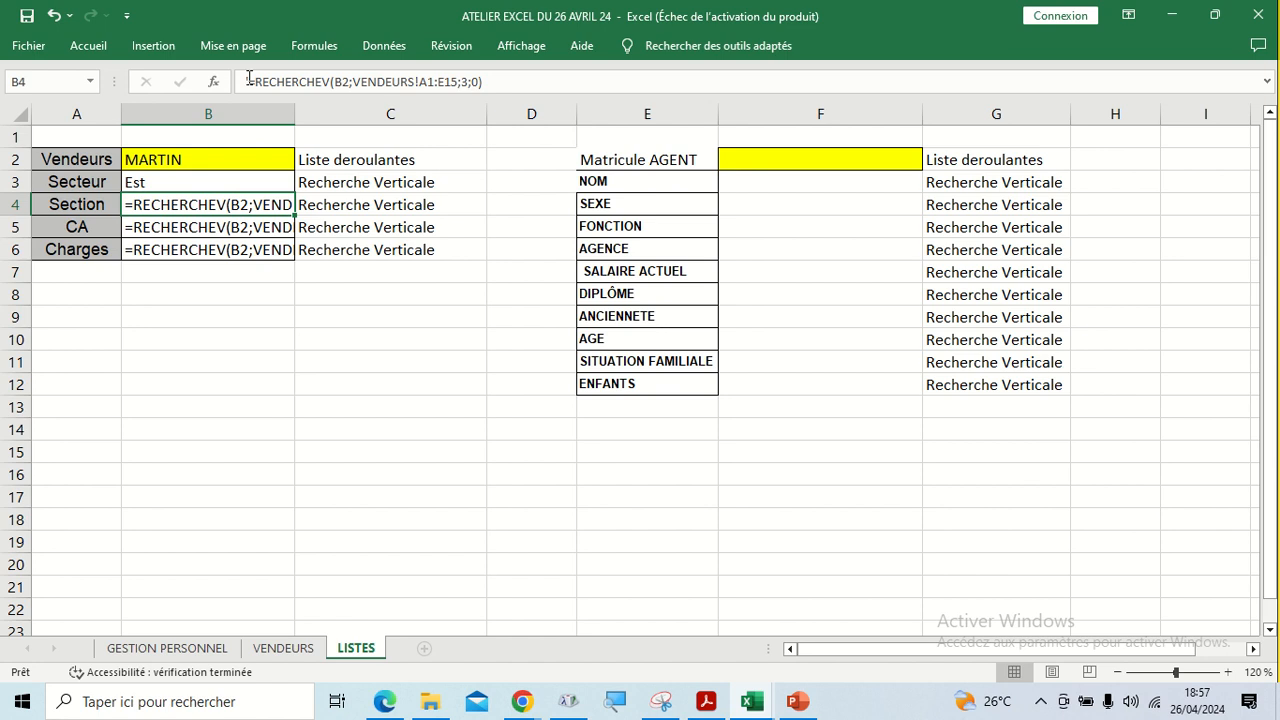
click(221, 314)
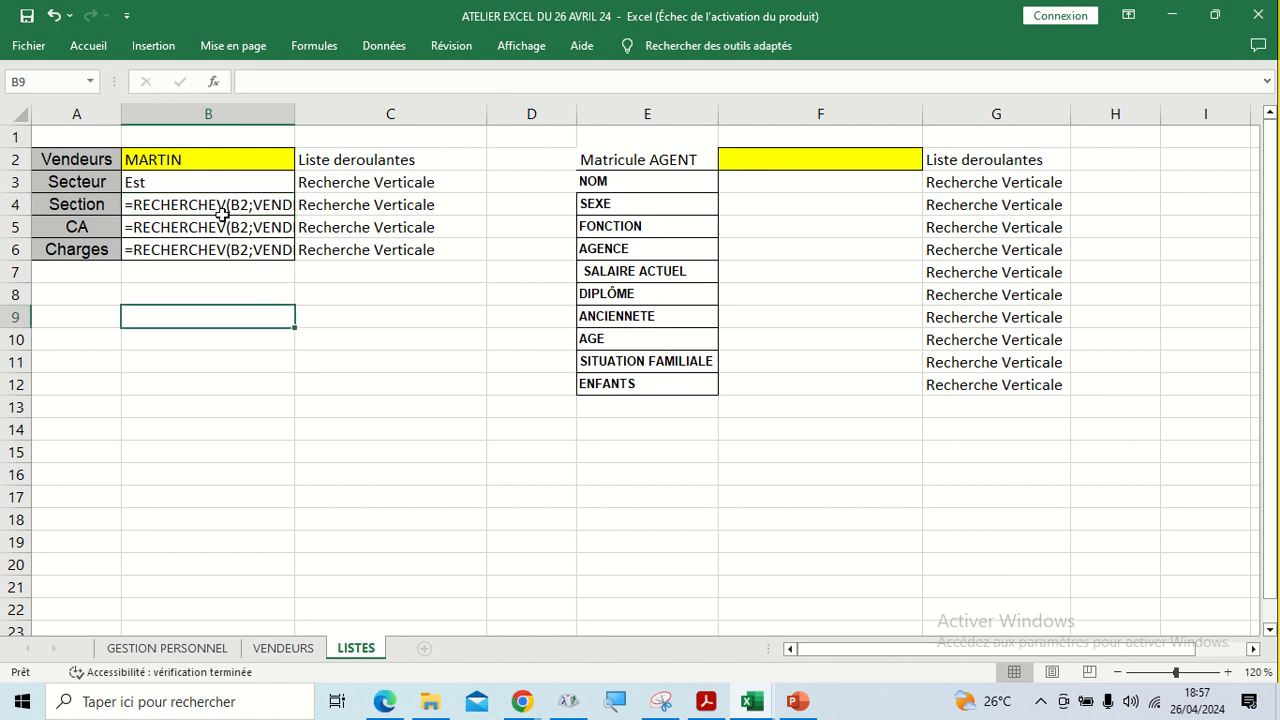
click(221, 214)
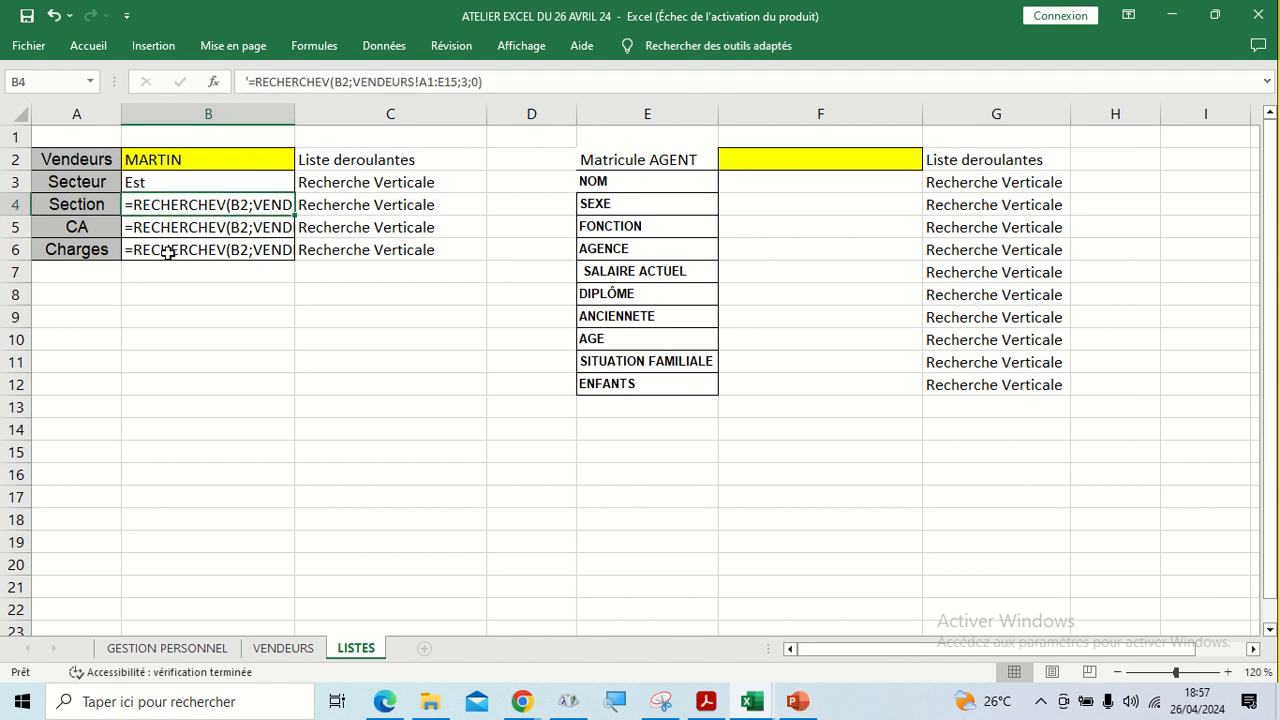
Widen column B so the full RECHERCHEV texts fit, and open the Section entry in B4 for inspection
drag(296, 113, 435, 113)
click(166, 318)
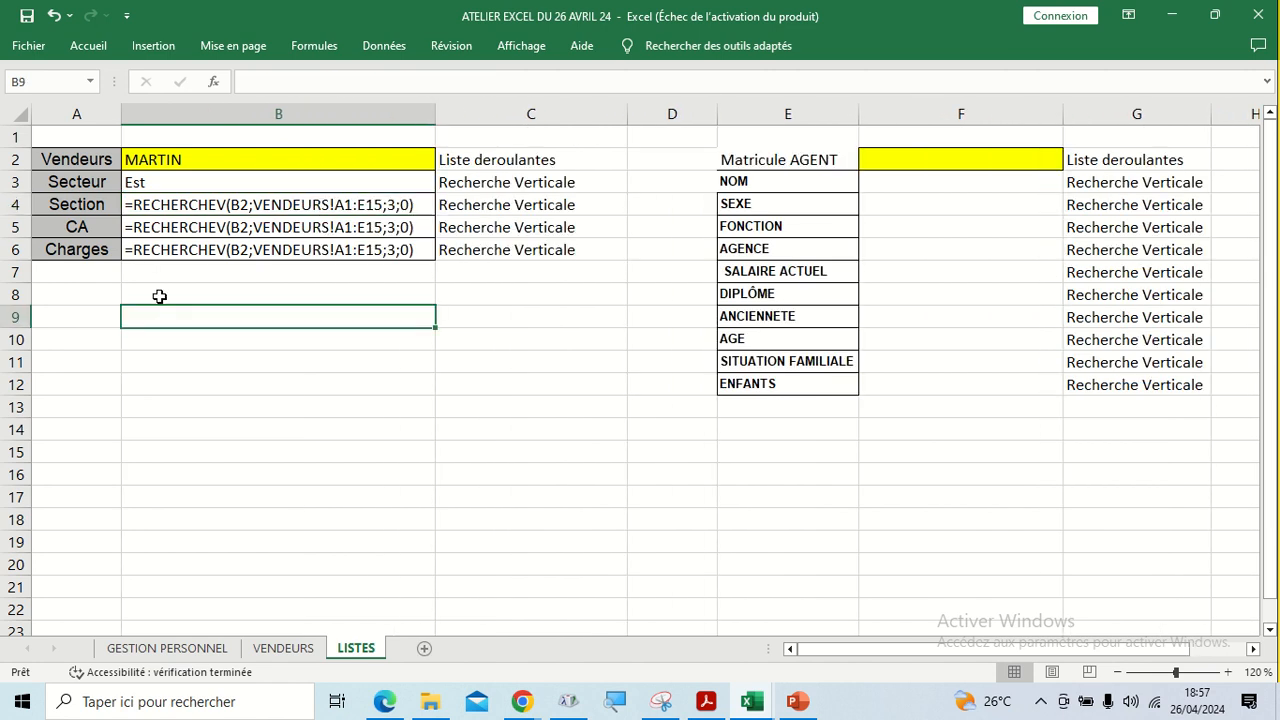
double_click(146, 204)
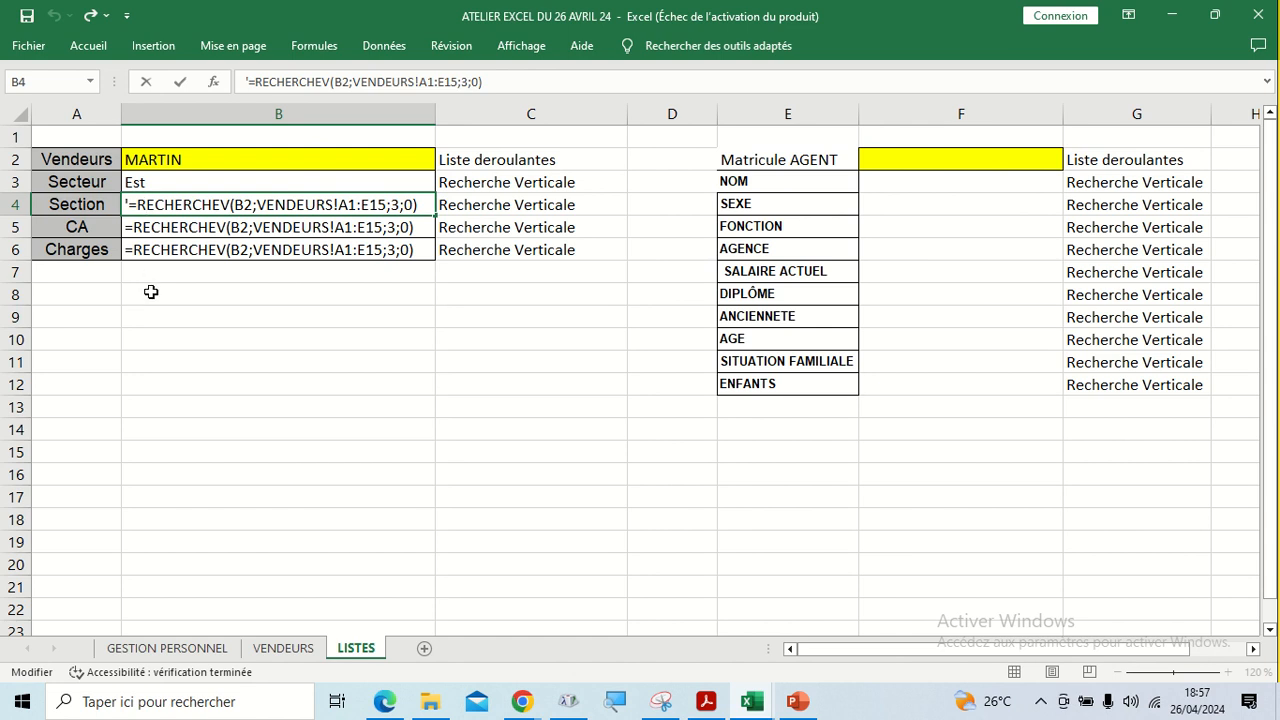
click(186, 310)
double_click(148, 205)
click(158, 280)
double_click(175, 205)
Switch to the Google Meet call in Chrome and collapse and reopen its list of contributors
click(524, 700)
click(412, 615)
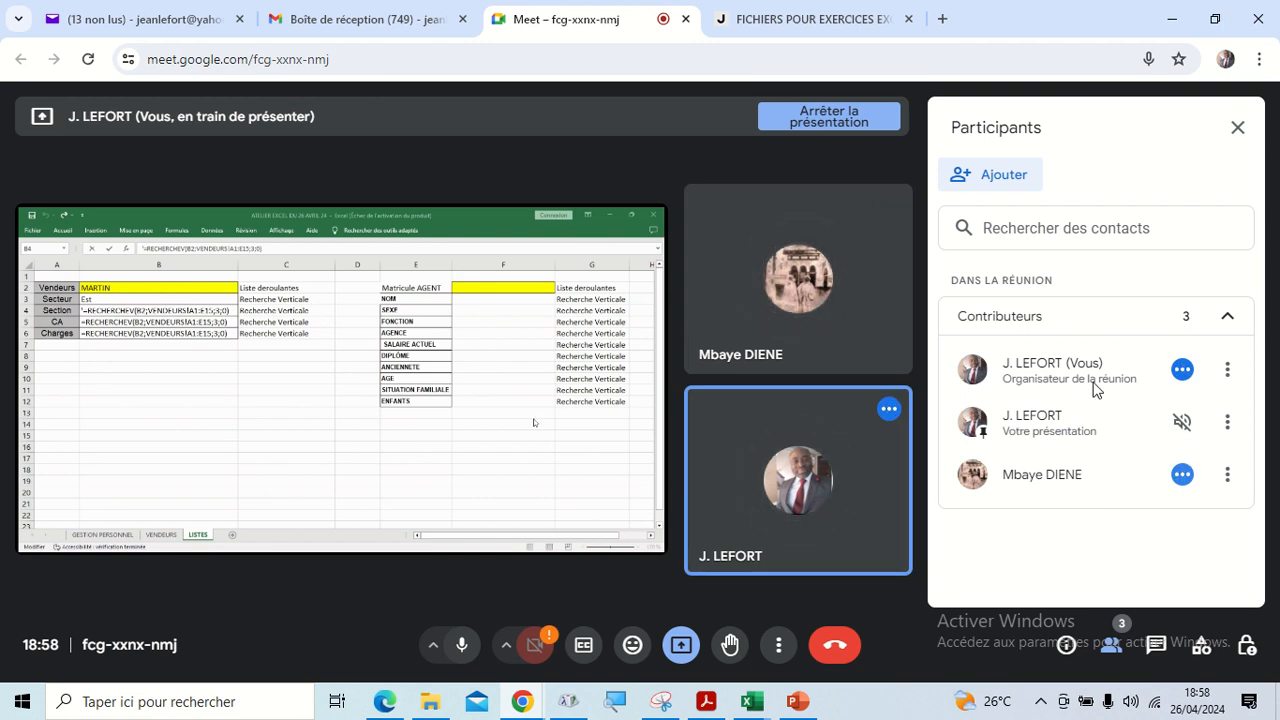
click(1189, 317)
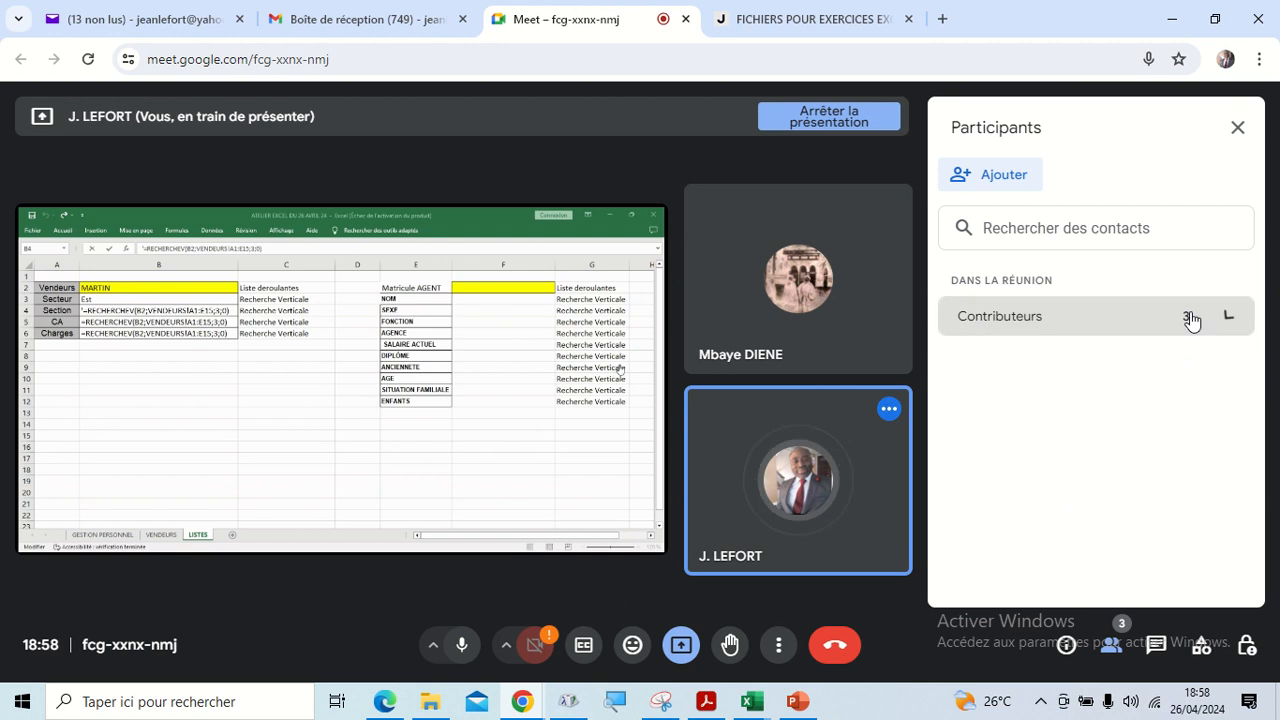
click(1190, 318)
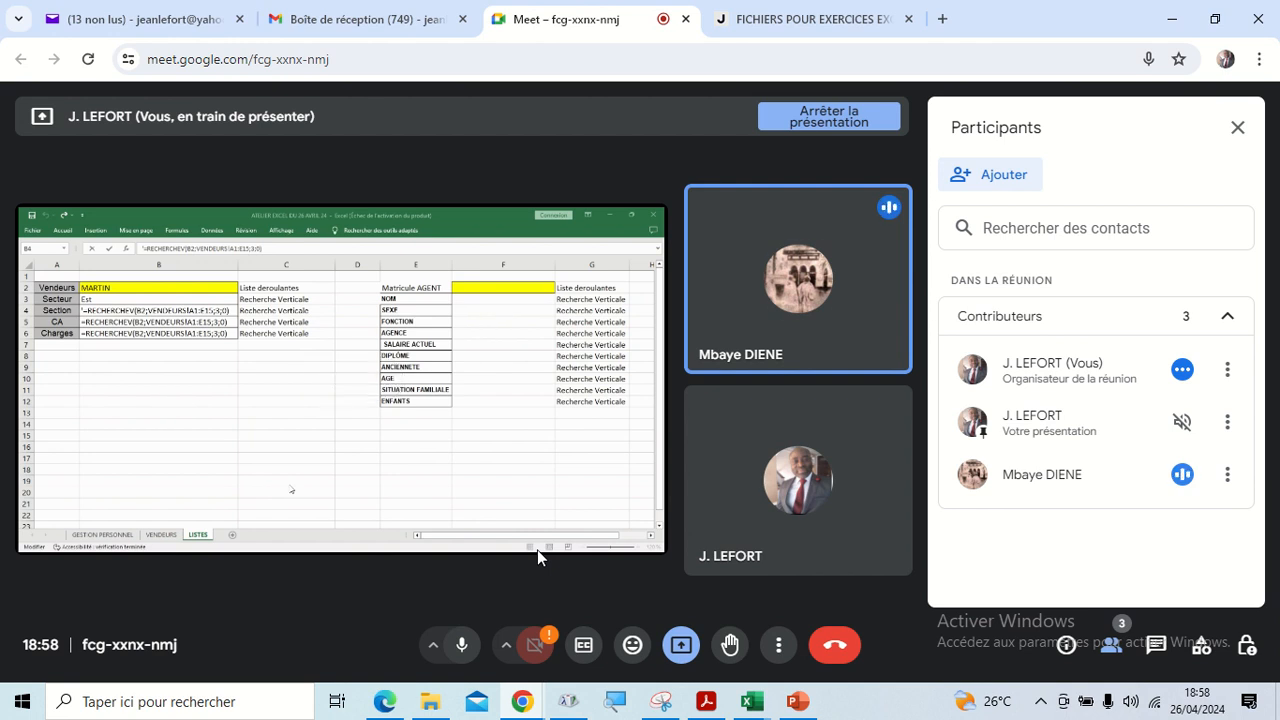
Capture the Meet call page as a rectangular screenshot with the Snipping Tool, then minimize the capture window
click(664, 707)
click(168, 74)
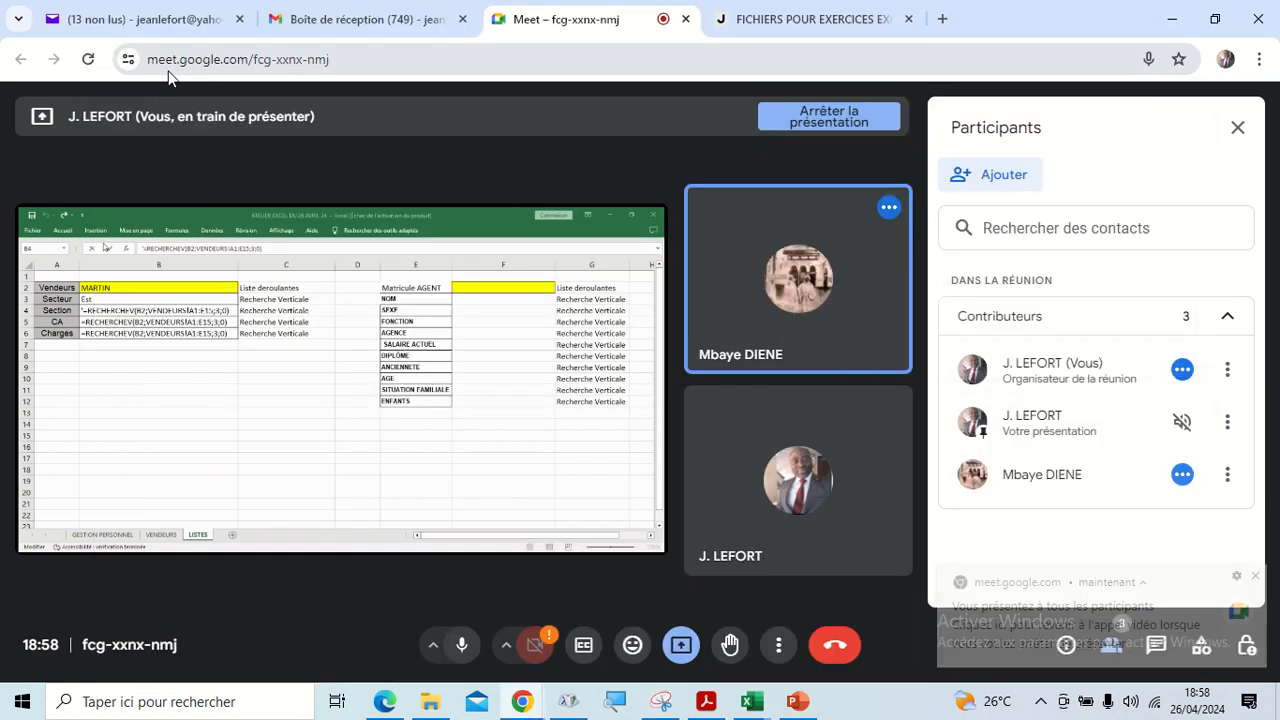
drag(4, 76, 1268, 580)
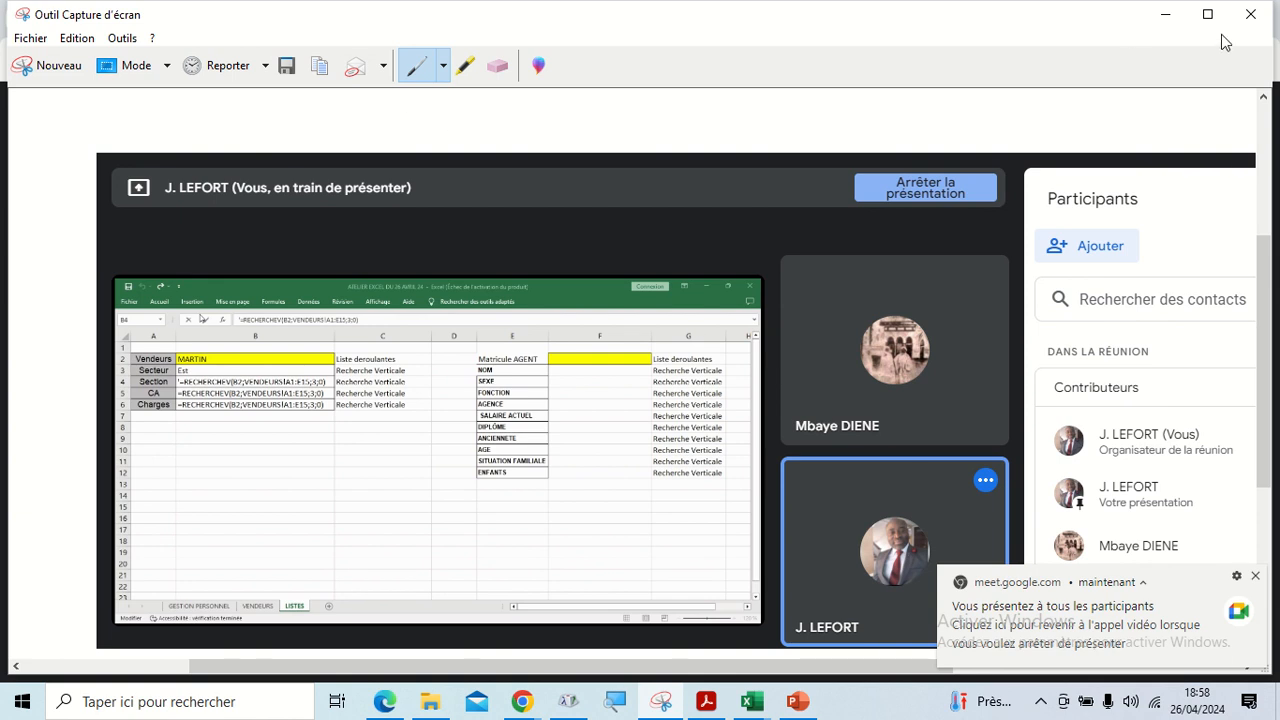
click(1166, 14)
Return to the Excel workbook and remove the leading apostrophe from B4 so the Section formula calculates again
mouse_move(530, 8)
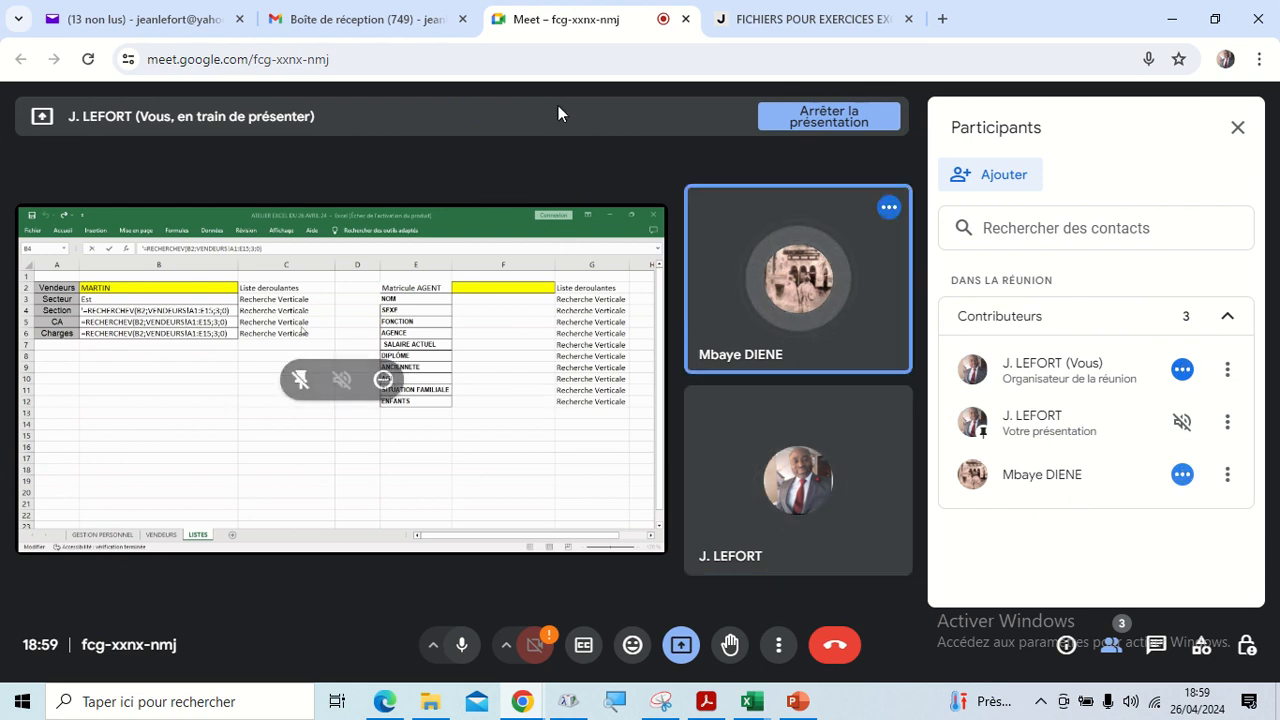
click(505, 36)
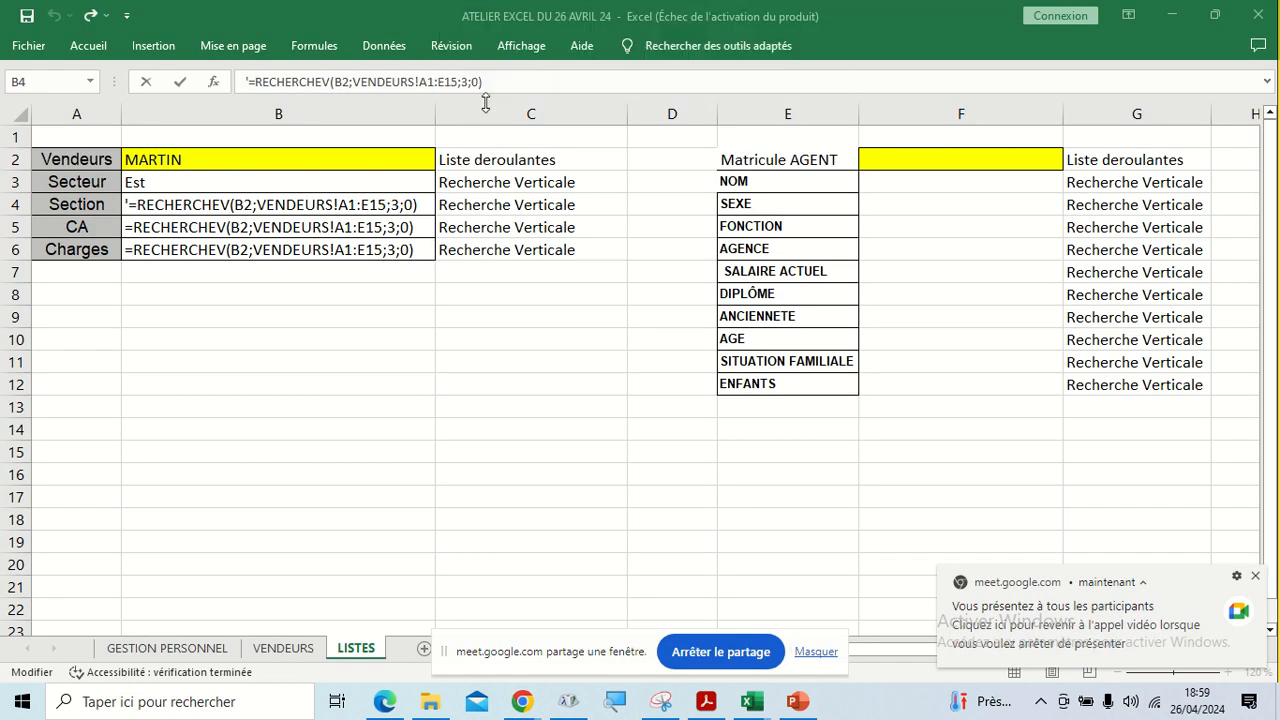
mouse_move(578, 6)
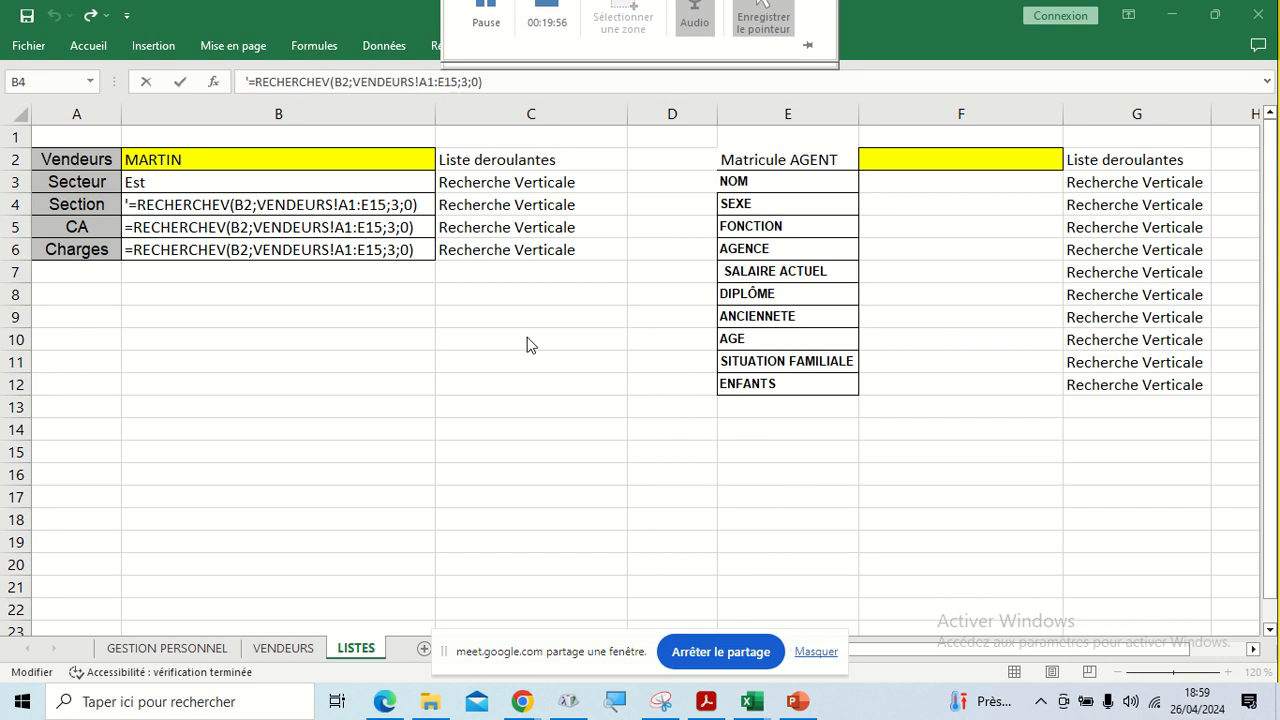
click(330, 265)
click(286, 207)
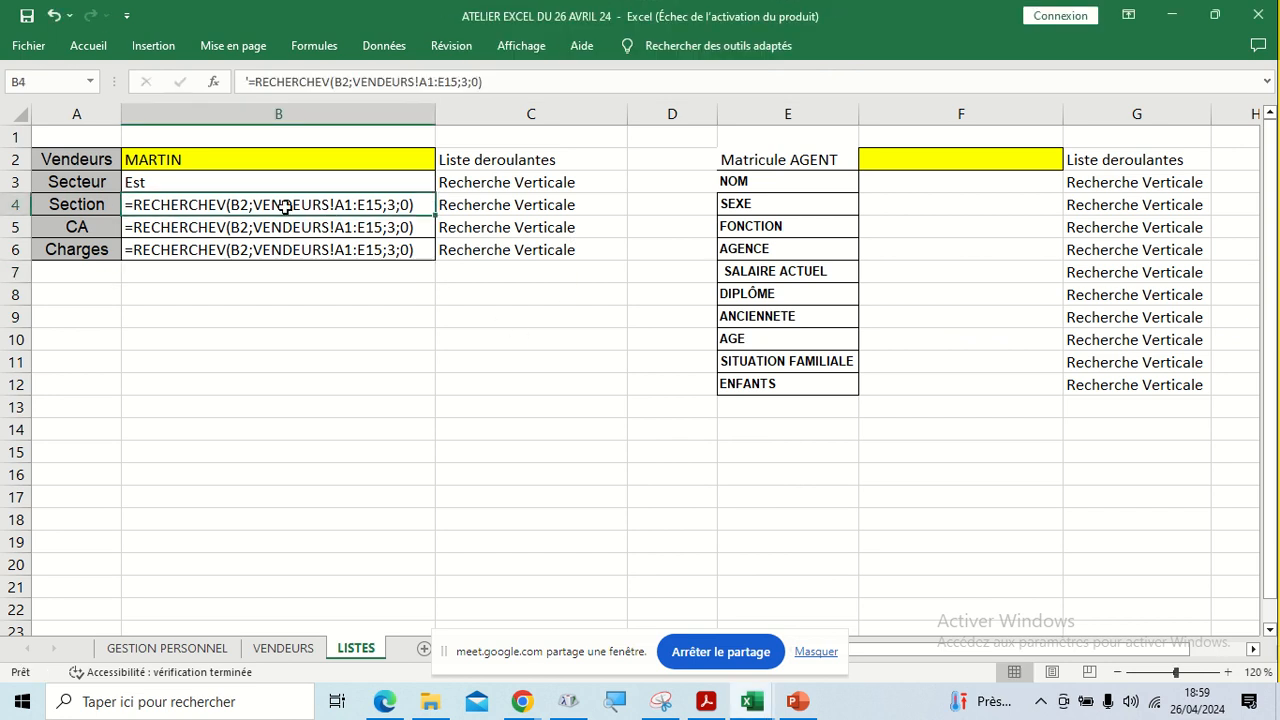
double_click(157, 204)
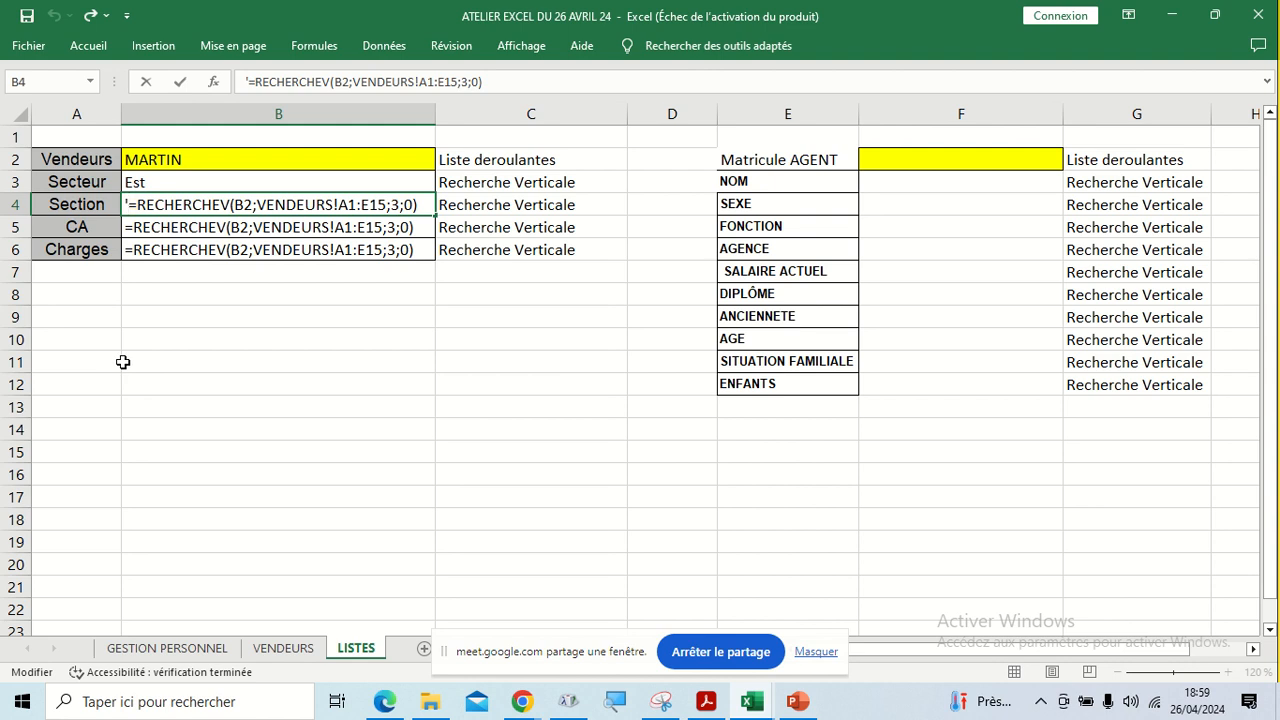
key(BackSpace)
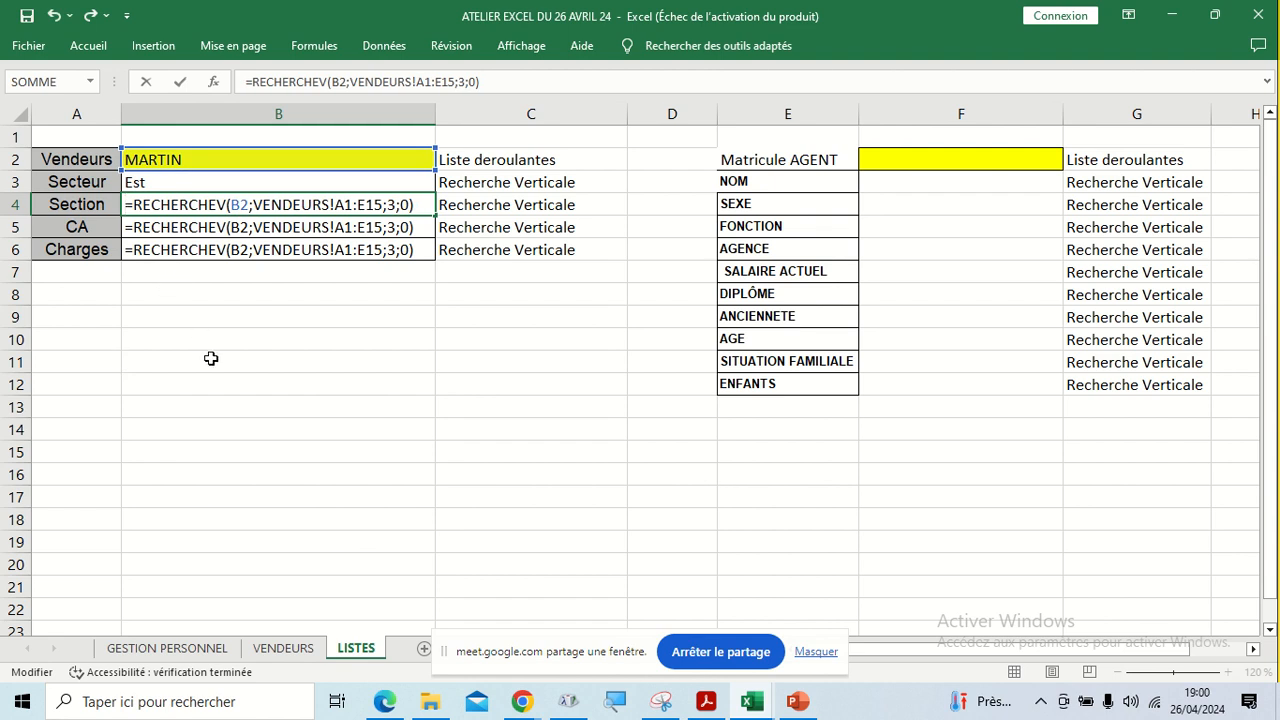
key(Return)
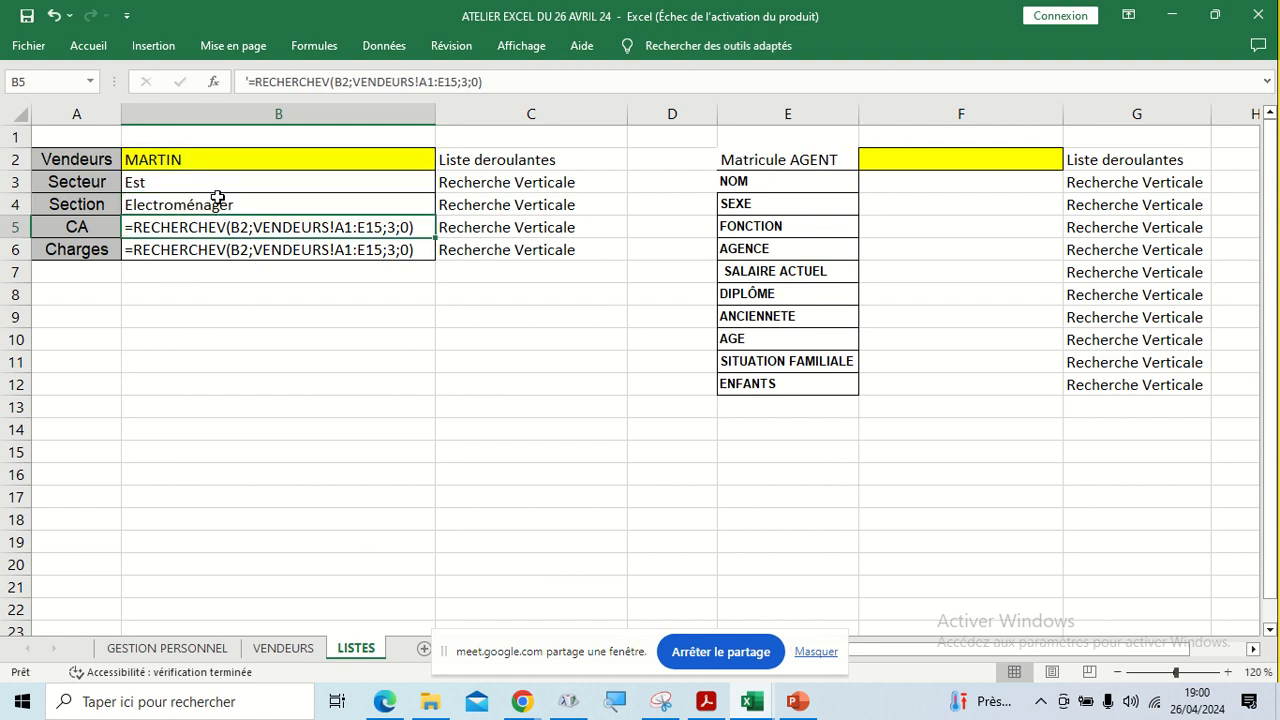
Look into the CA entry in B5 and widen column B further to make room for editing the formula
double_click(191, 227)
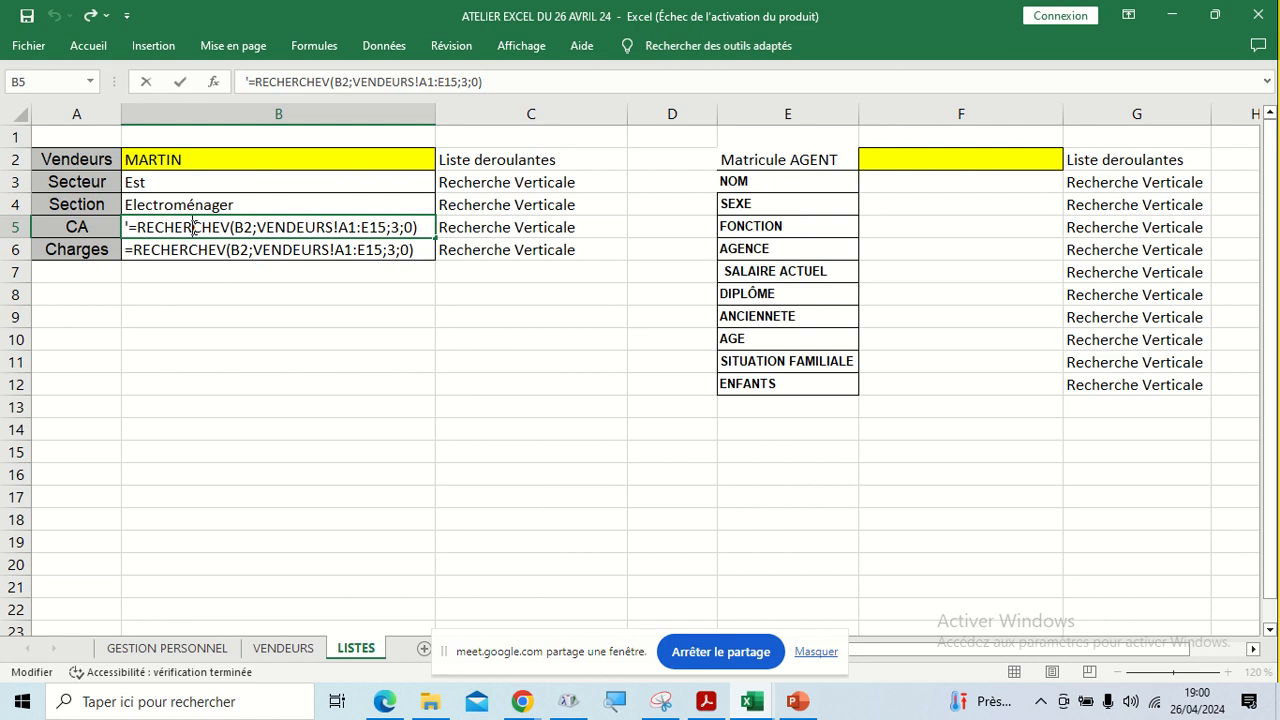
click(168, 349)
click(163, 230)
double_click(164, 227)
click(430, 114)
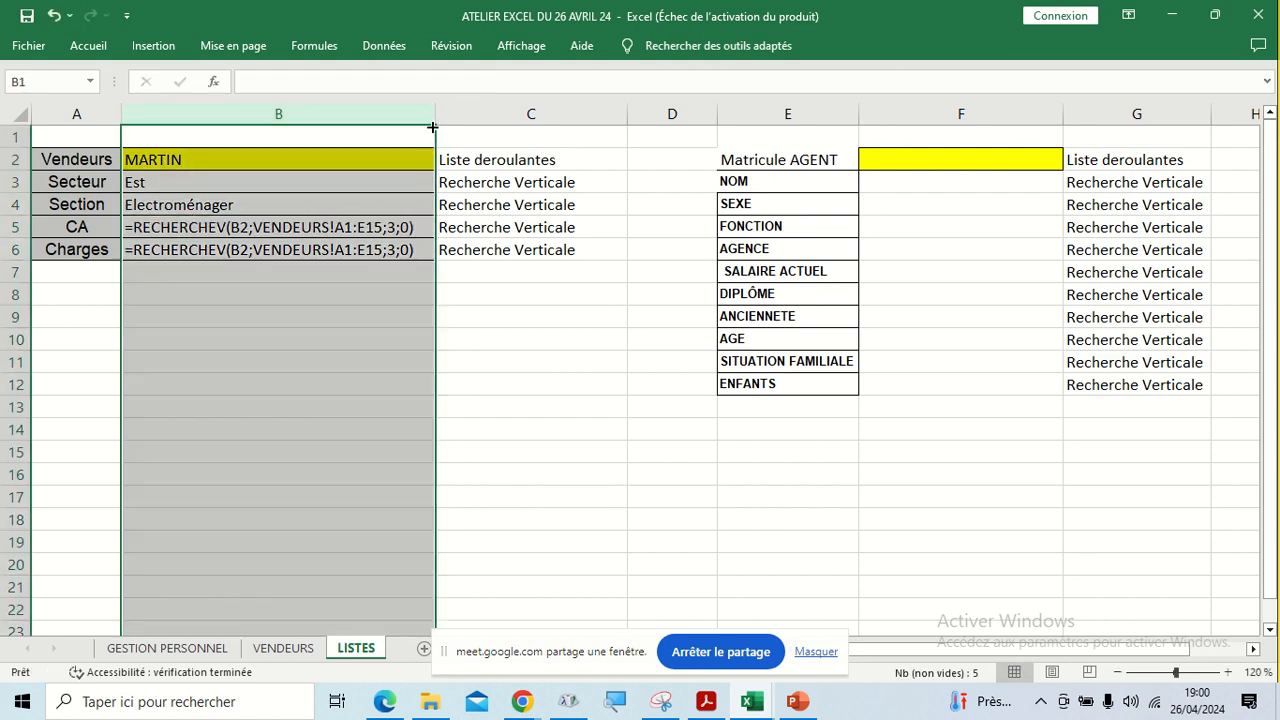
drag(432, 127, 577, 116)
click(160, 382)
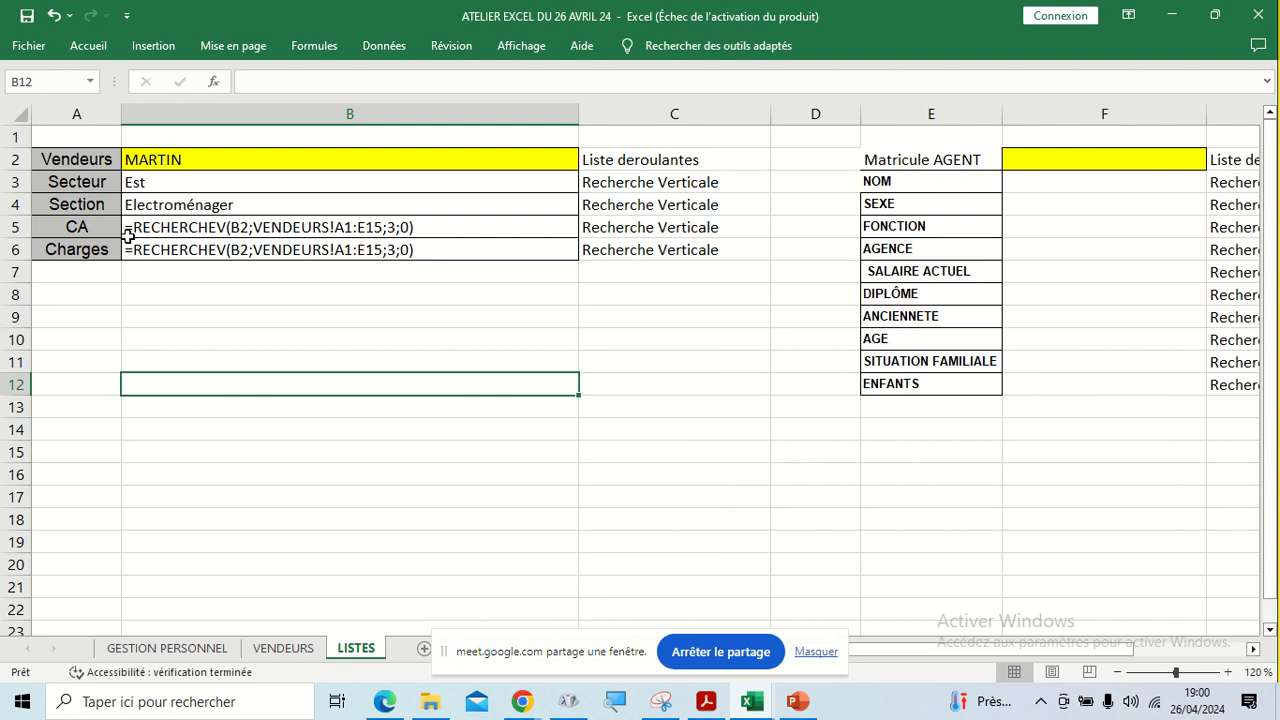
Remove the apostrophe from the CA entry in B5 and set its column index to 4: =RECHERCHEV(B2;VENDEURS!A1:E15;4;0)
click(128, 234)
double_click(128, 230)
text(')
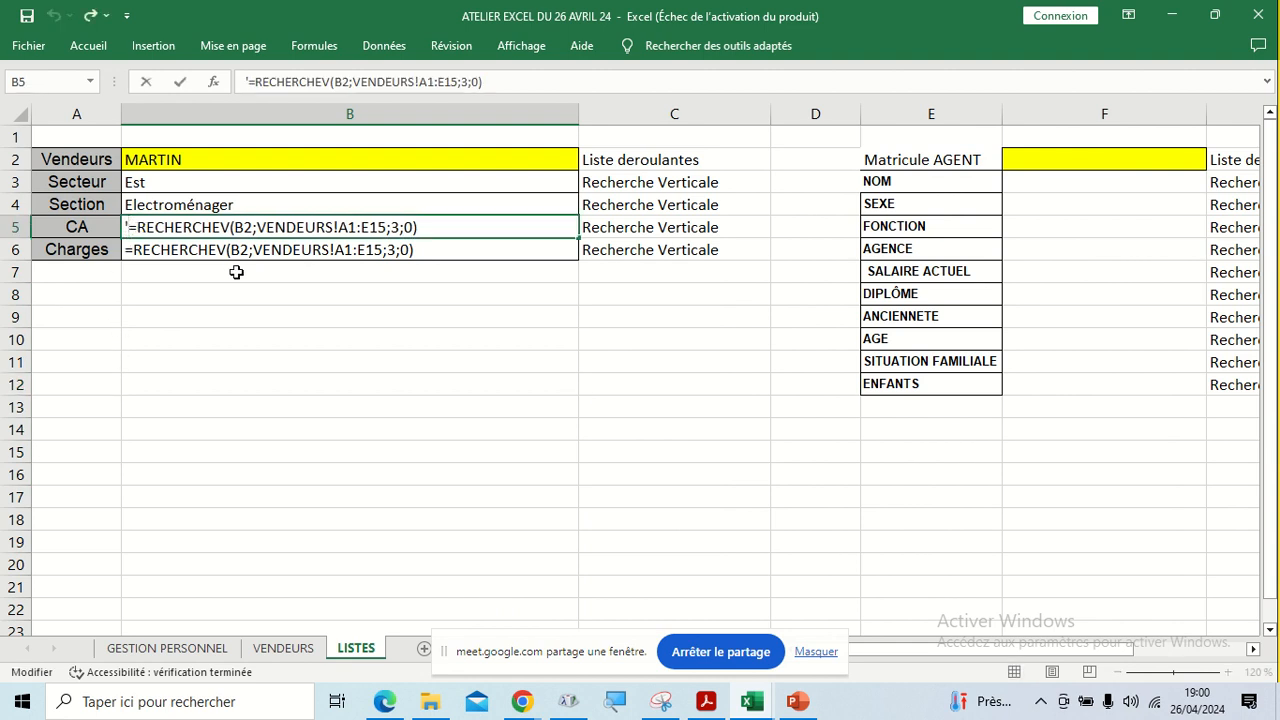
key(BackSpace)
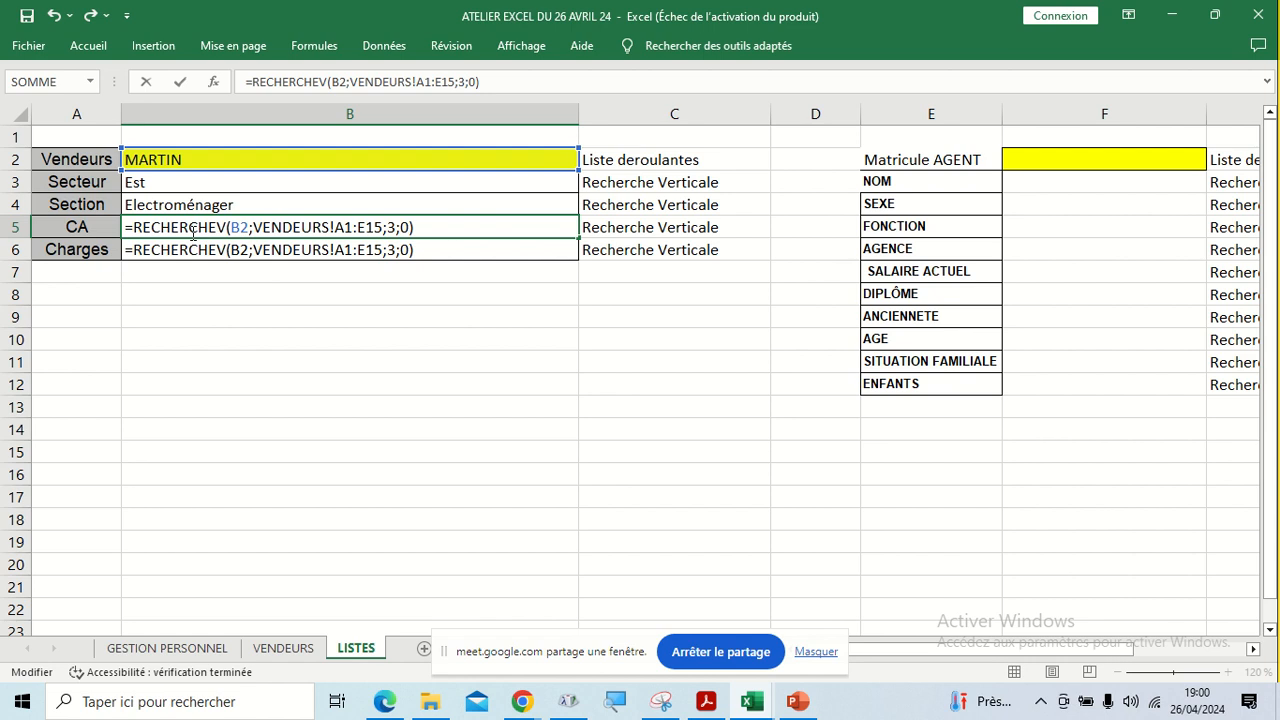
click(391, 227)
key(BackSpace)
text(4)
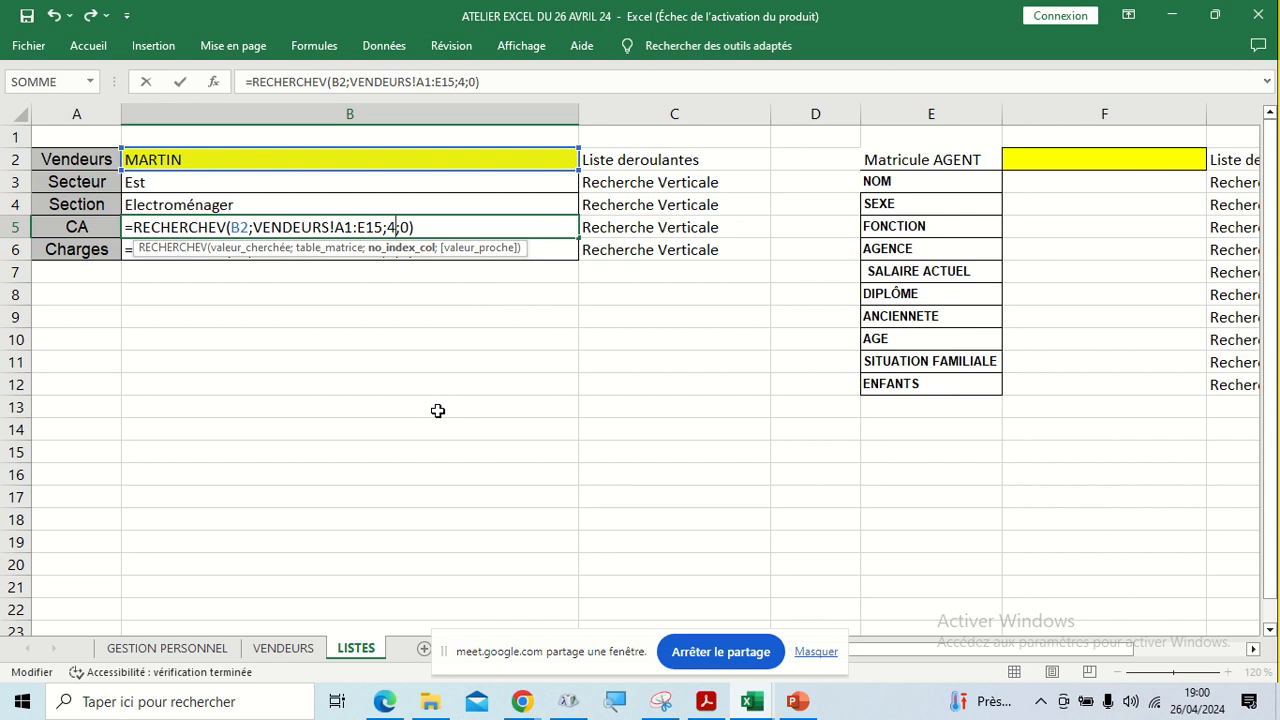
key(Return)
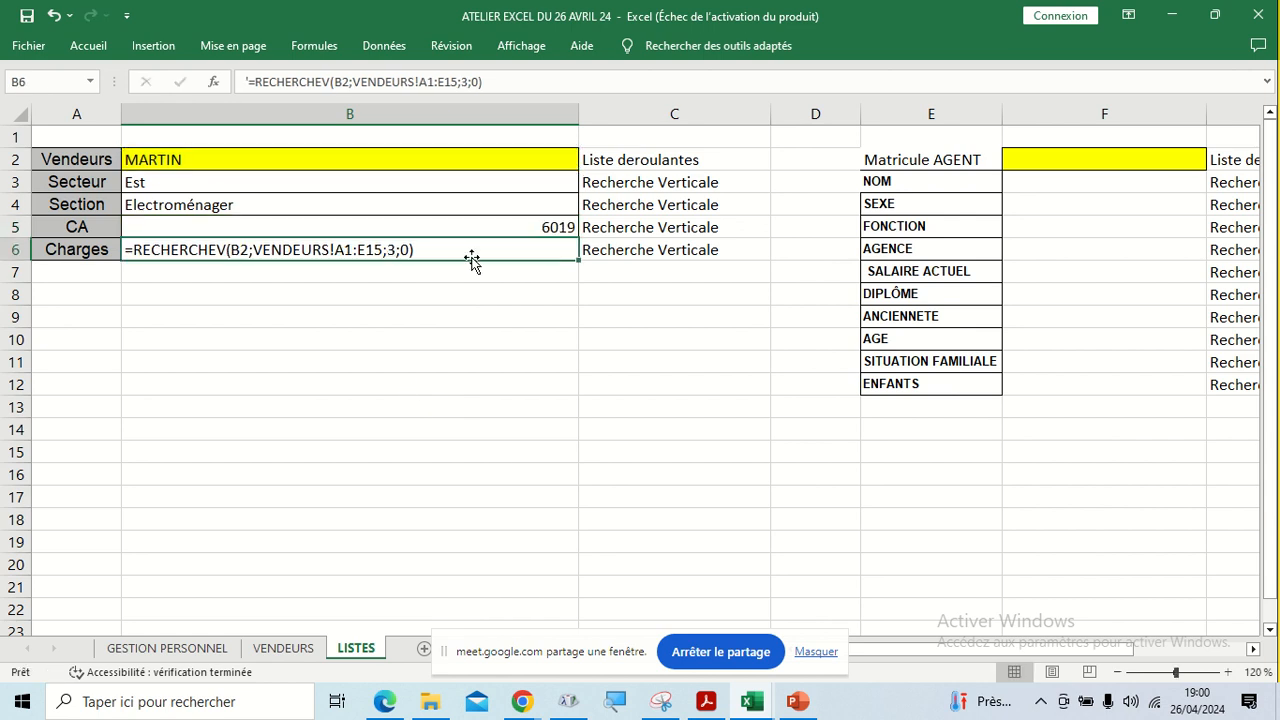
Left-align the CA result in B5 to match the other lookup results
click(456, 229)
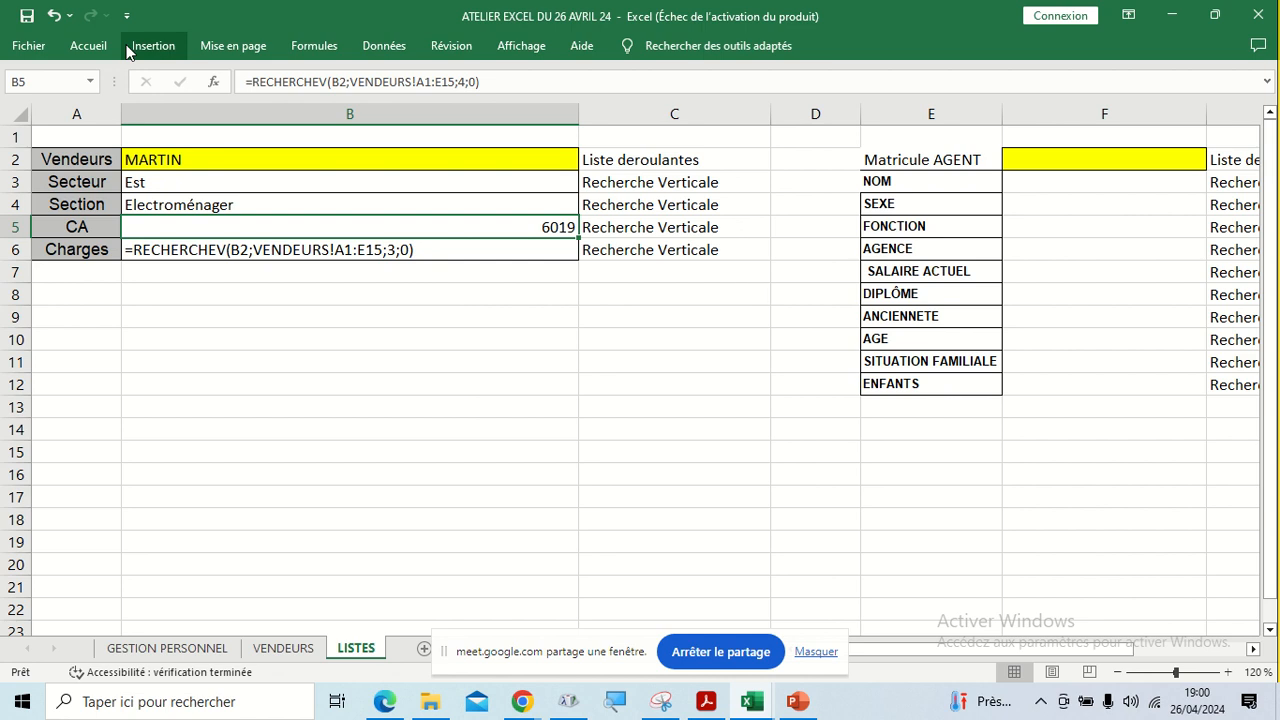
click(76, 44)
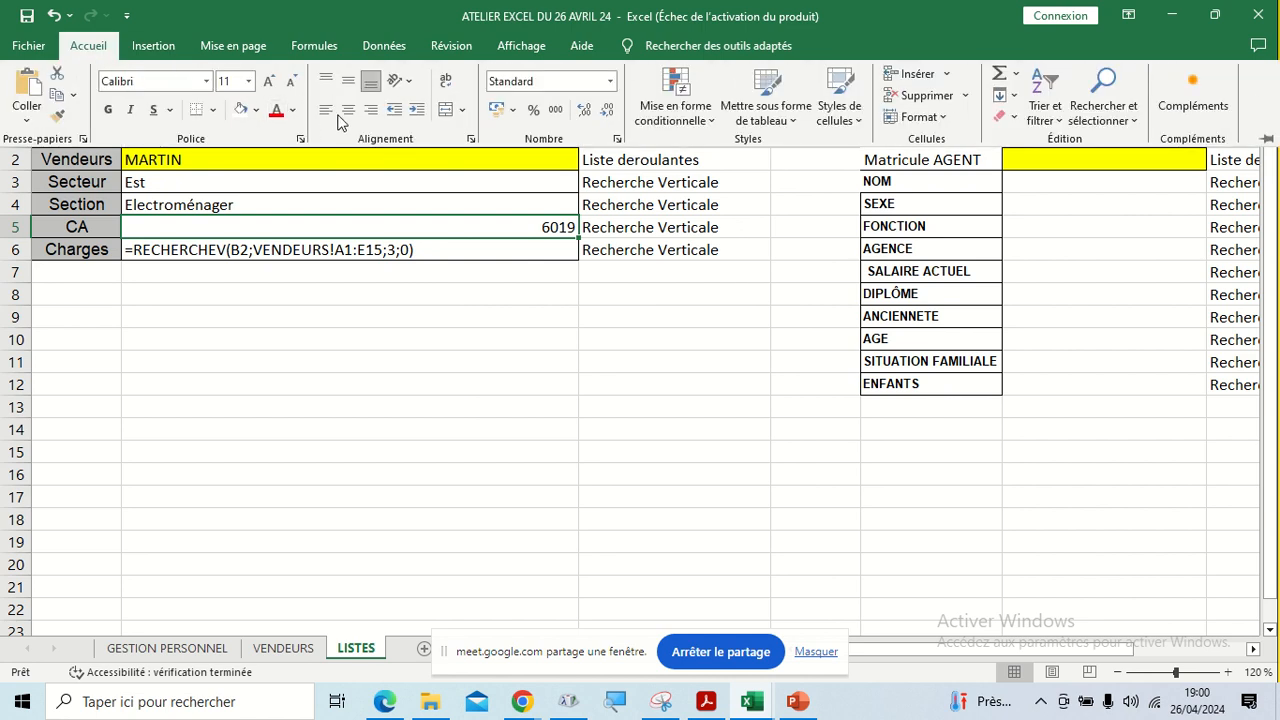
click(326, 110)
click(268, 249)
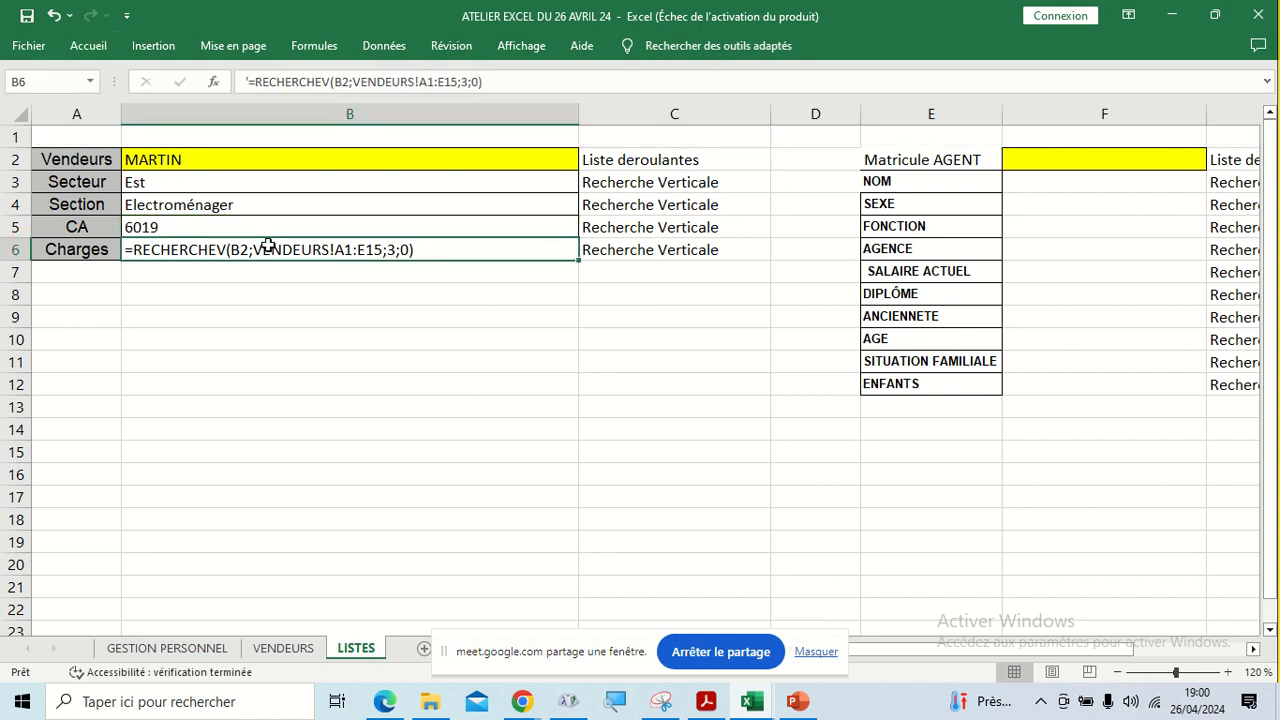
Choose the seller two entries above the current one from the drop-down list in B2
click(211, 222)
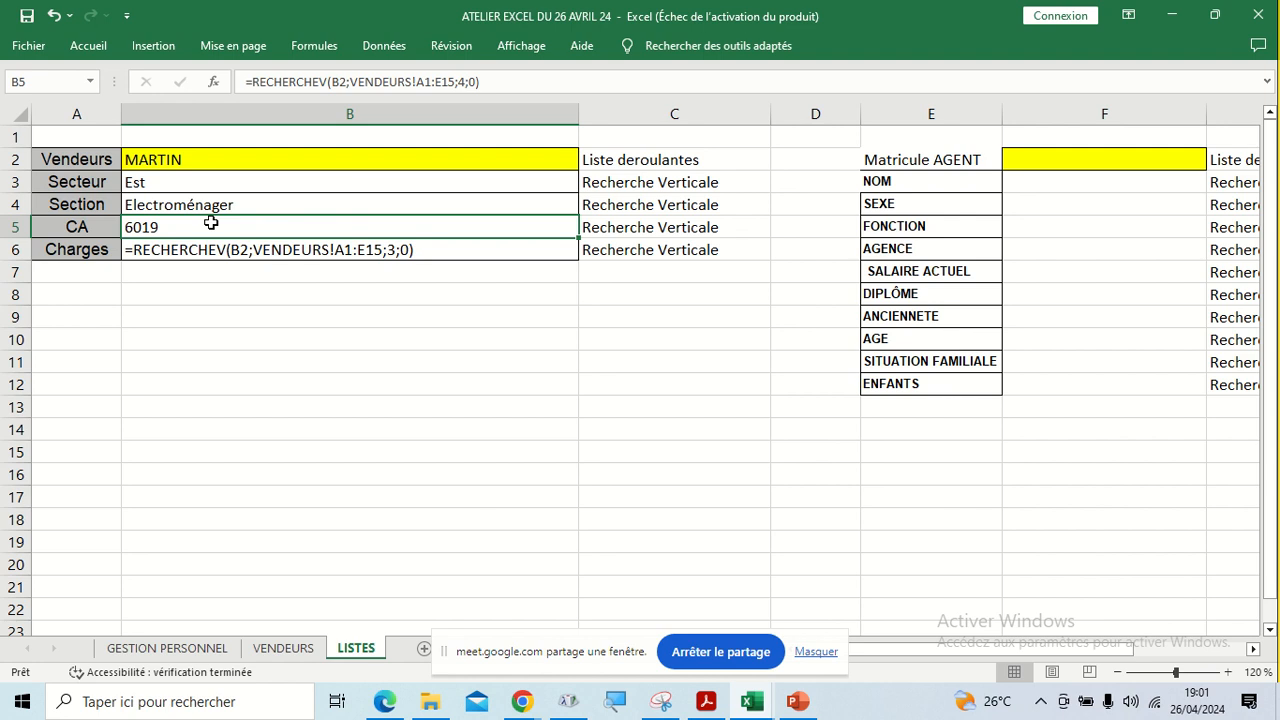
click(205, 163)
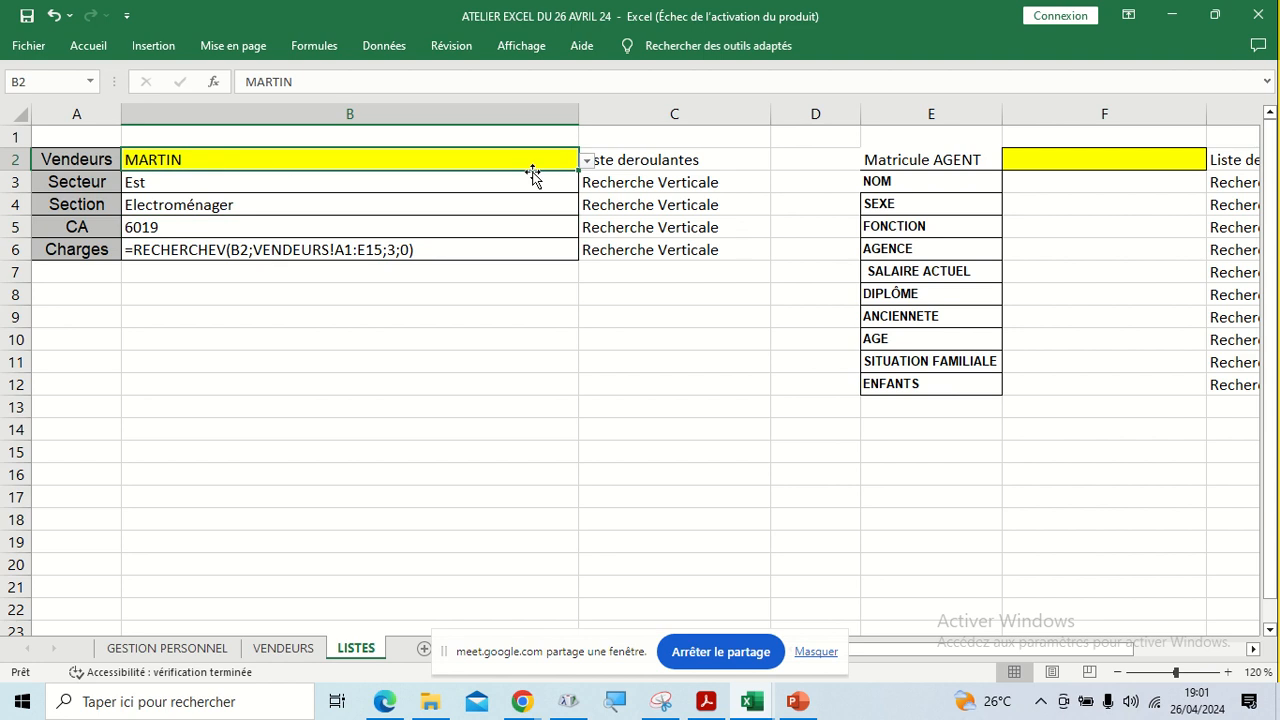
click(587, 160)
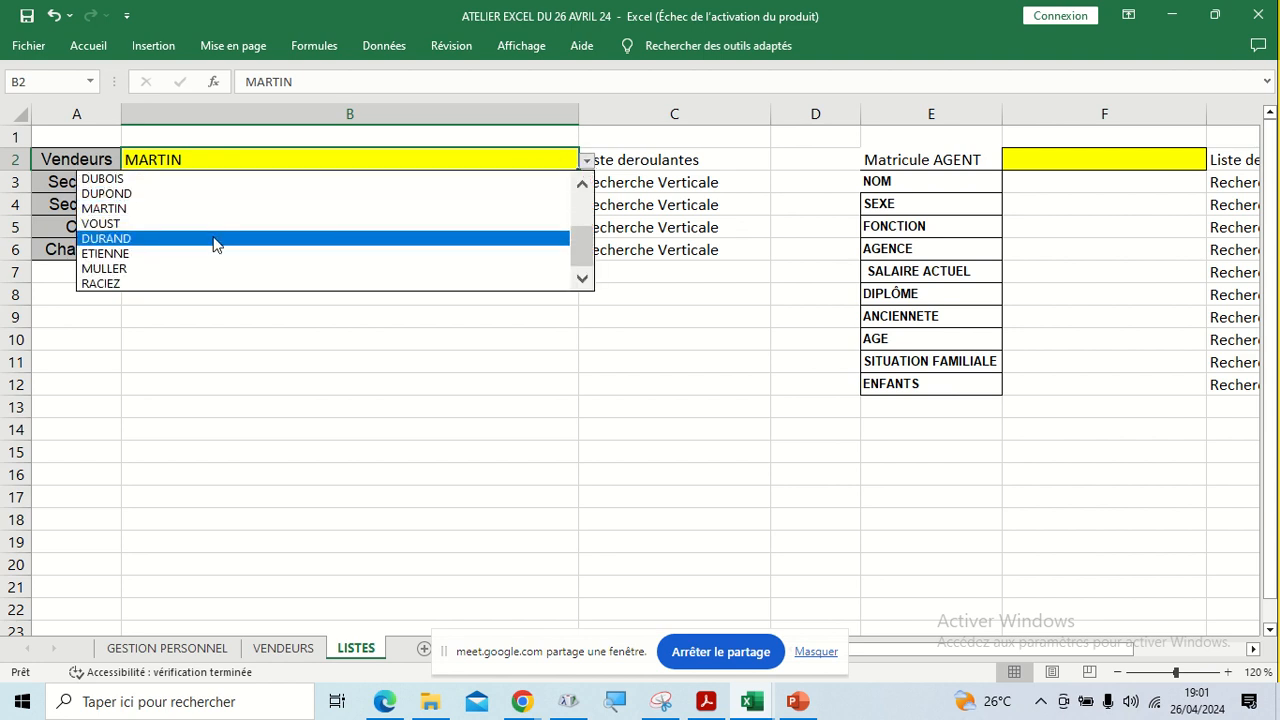
click(178, 179)
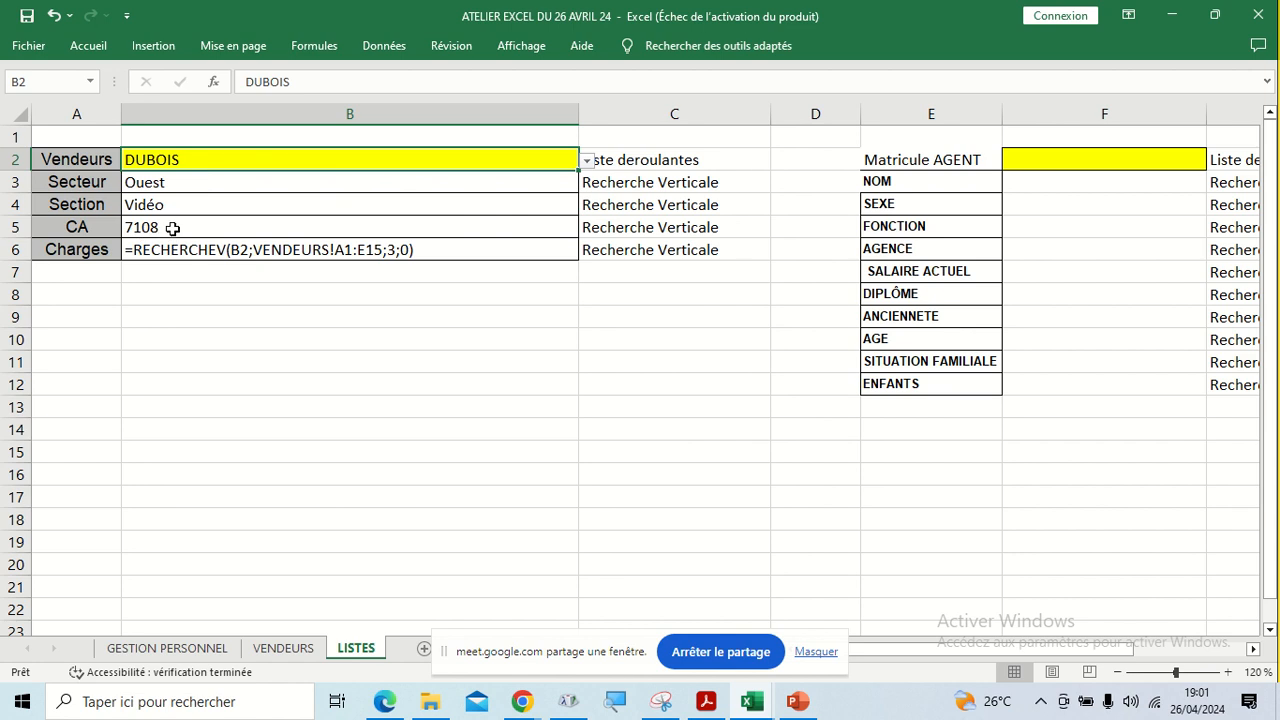
Examine the RECHERCHEV formula behind the CA result in B5, leaving its content as it is
click(172, 226)
double_click(172, 226)
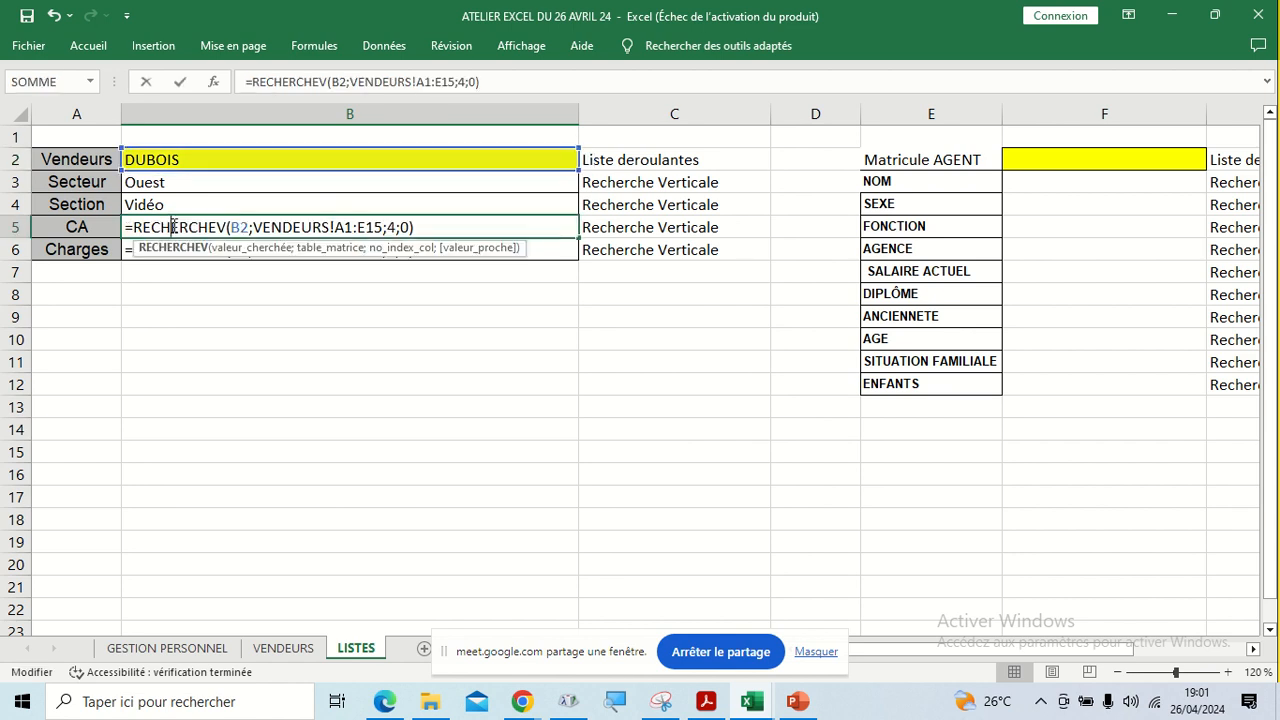
click(163, 278)
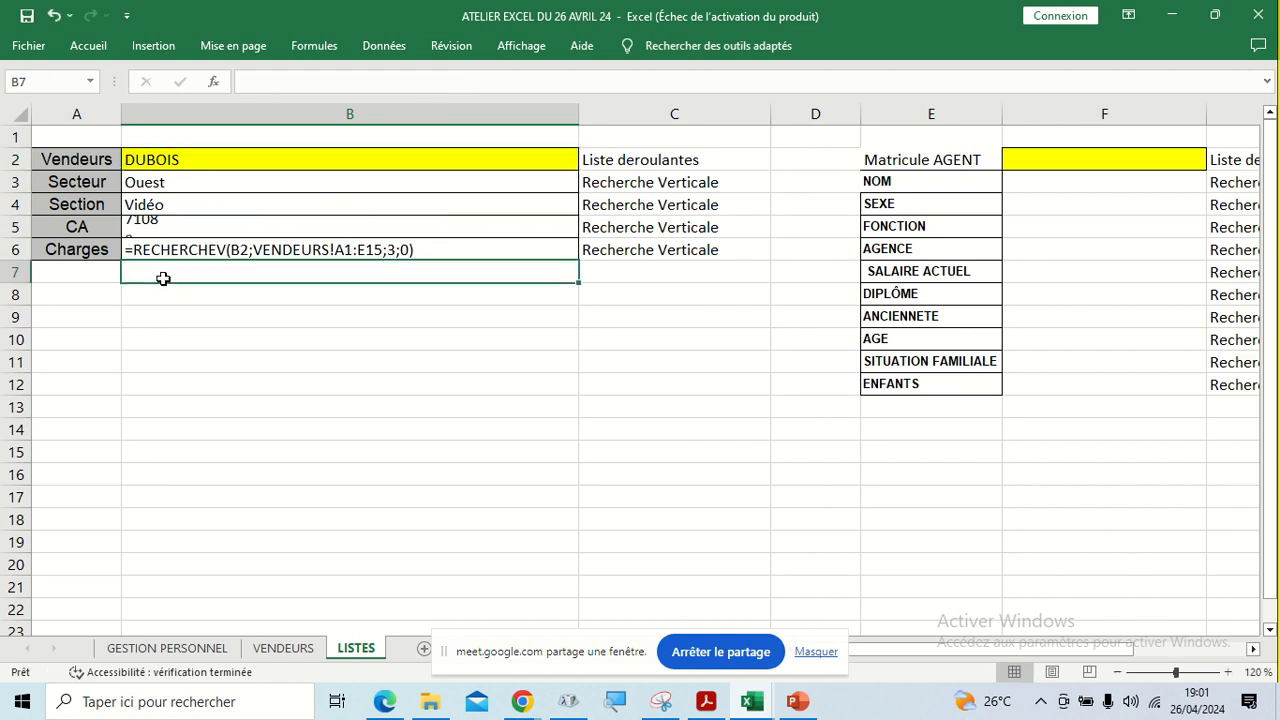
click(159, 226)
double_click(161, 227)
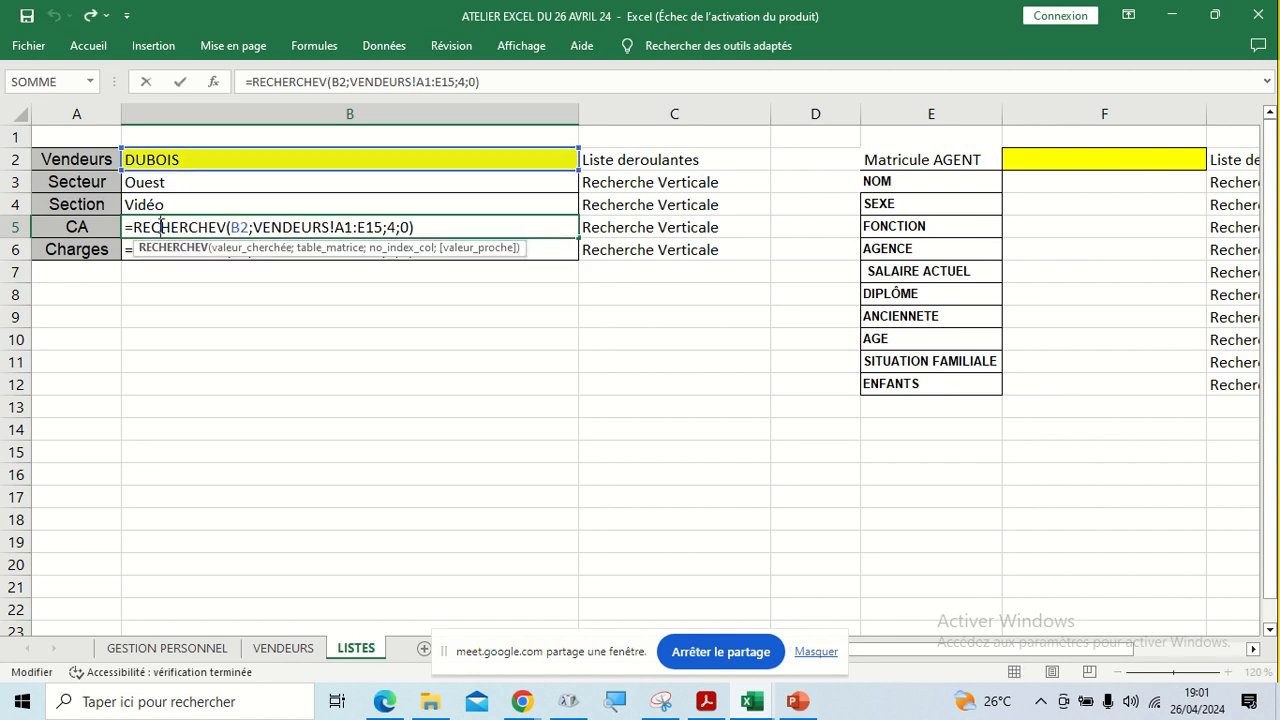
click(166, 336)
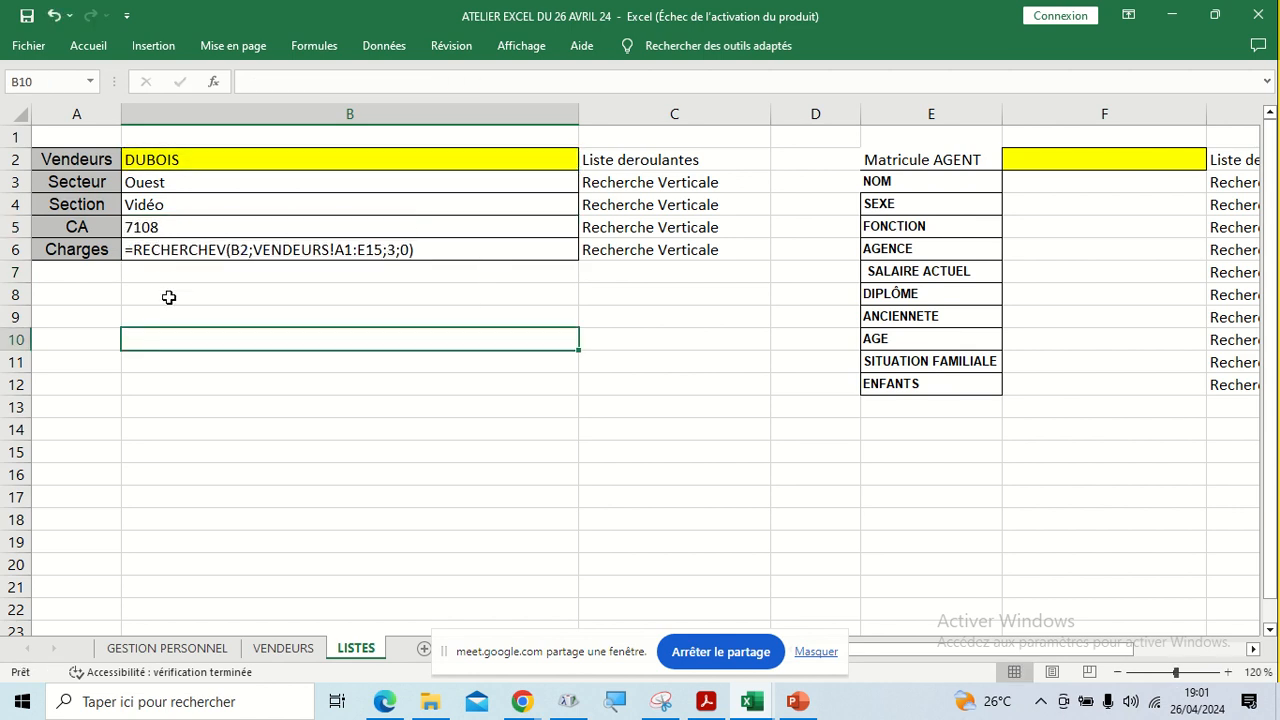
double_click(169, 227)
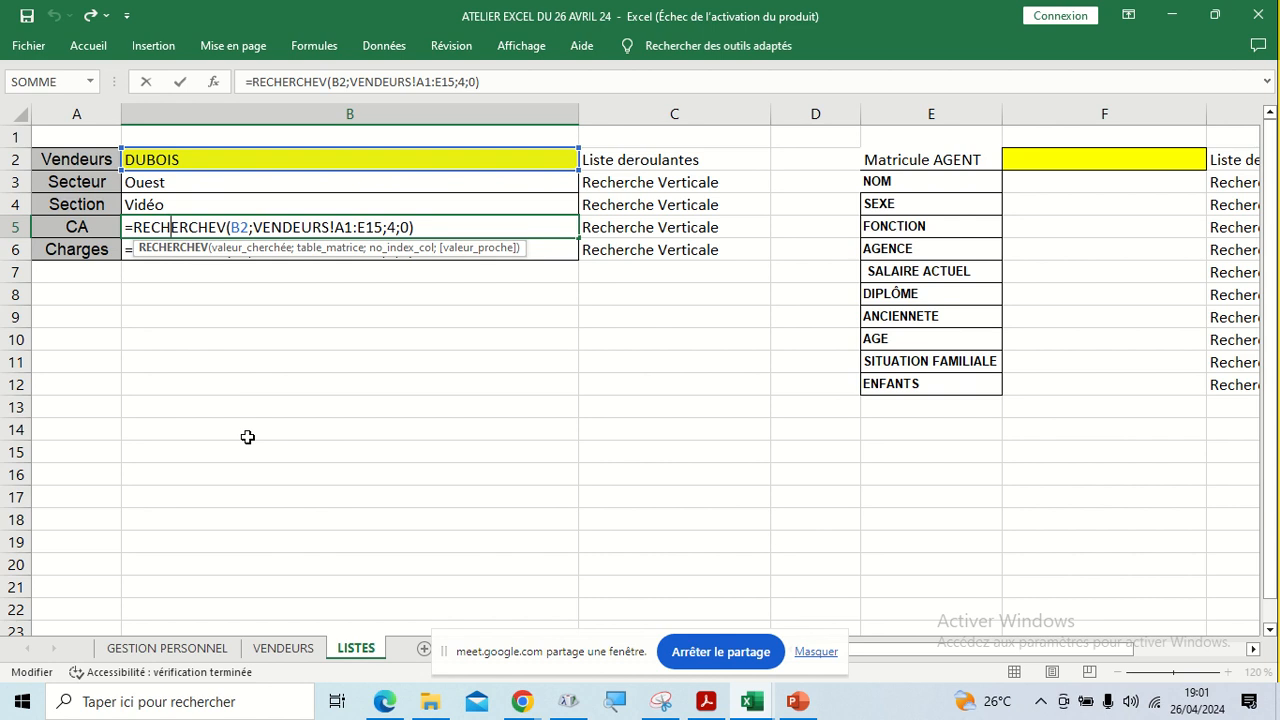
Compare the RECHERCHEV formulas behind Section in B4 and Secteur in B3
click(192, 204)
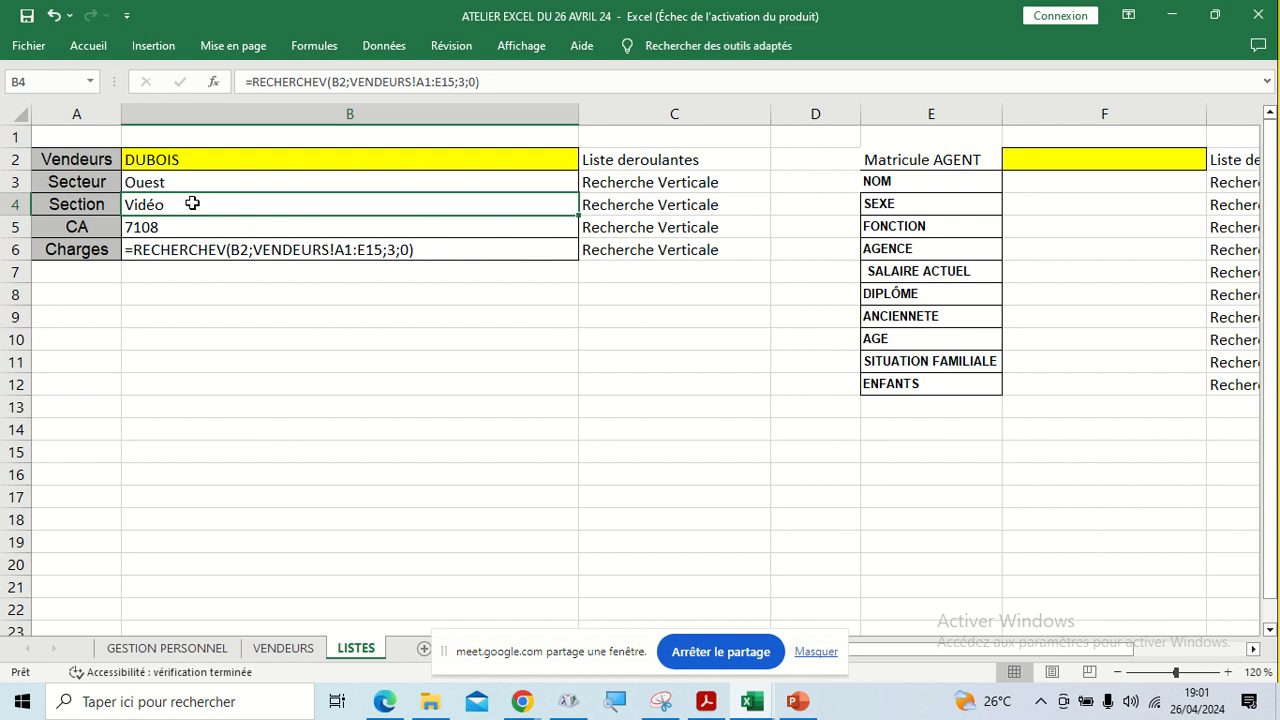
double_click(192, 204)
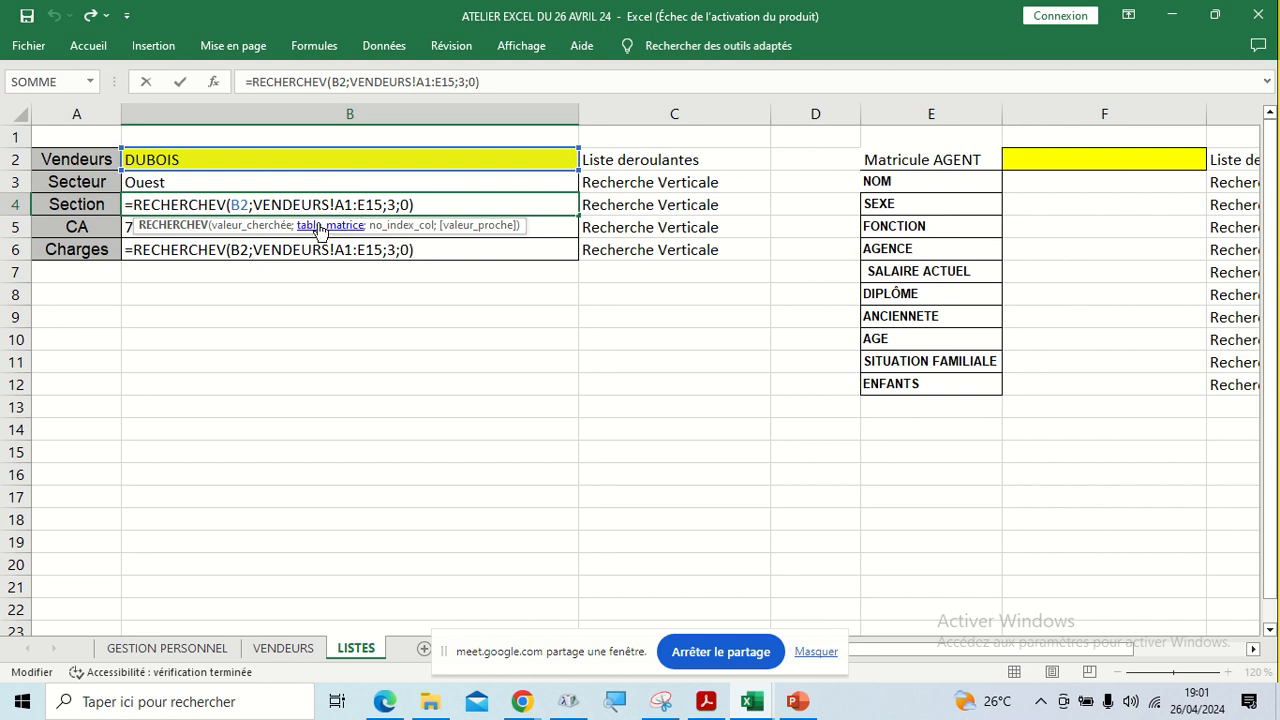
click(203, 180)
double_click(204, 181)
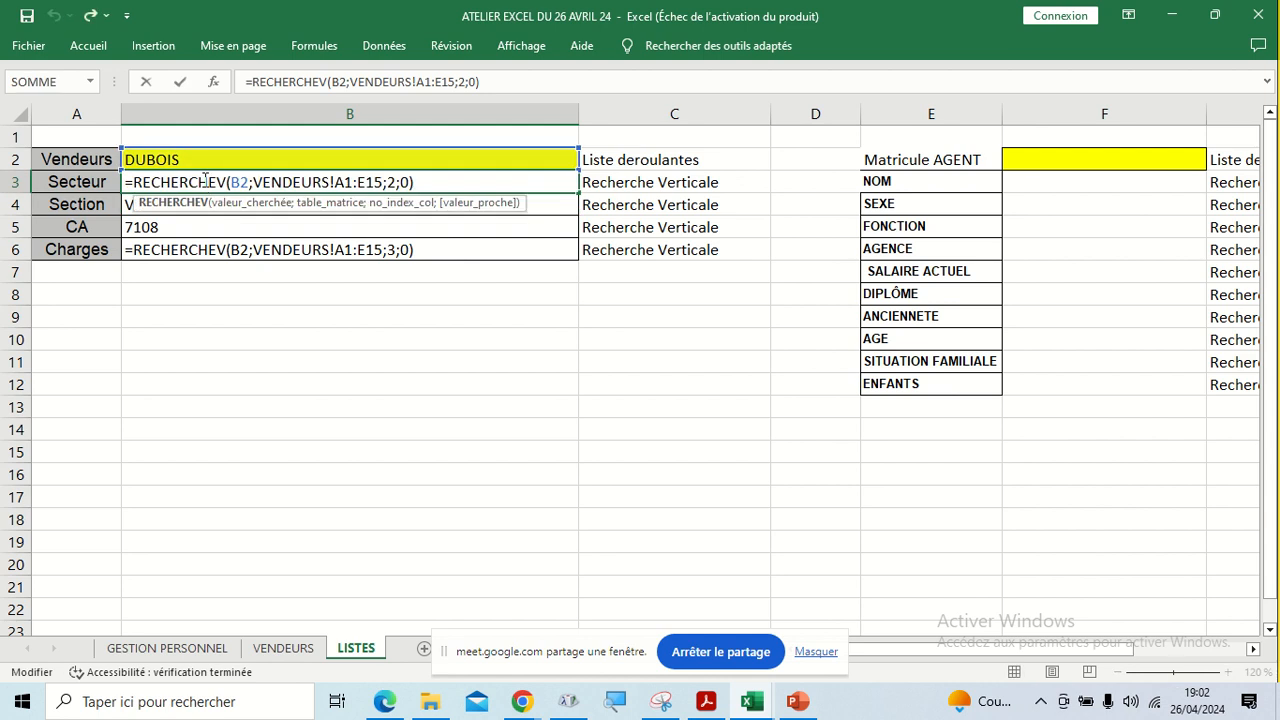
click(240, 340)
Copy the full text of the Section formula from B4
click(175, 201)
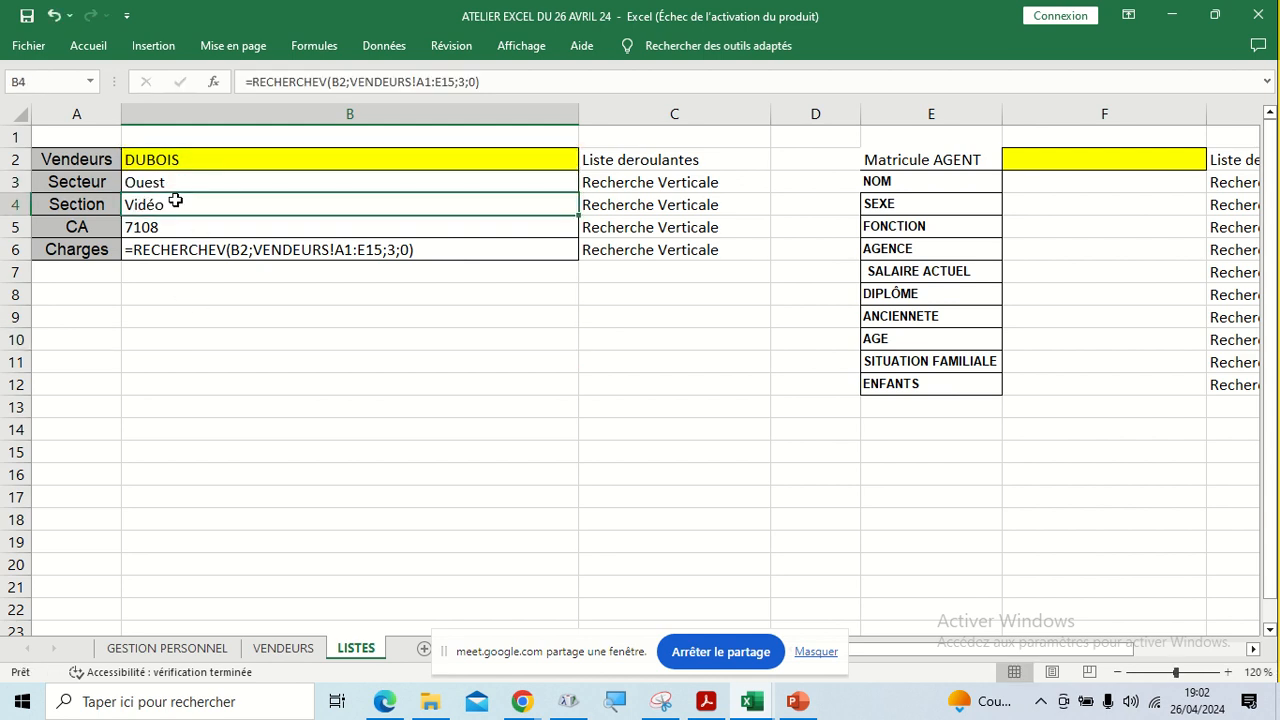
double_click(175, 201)
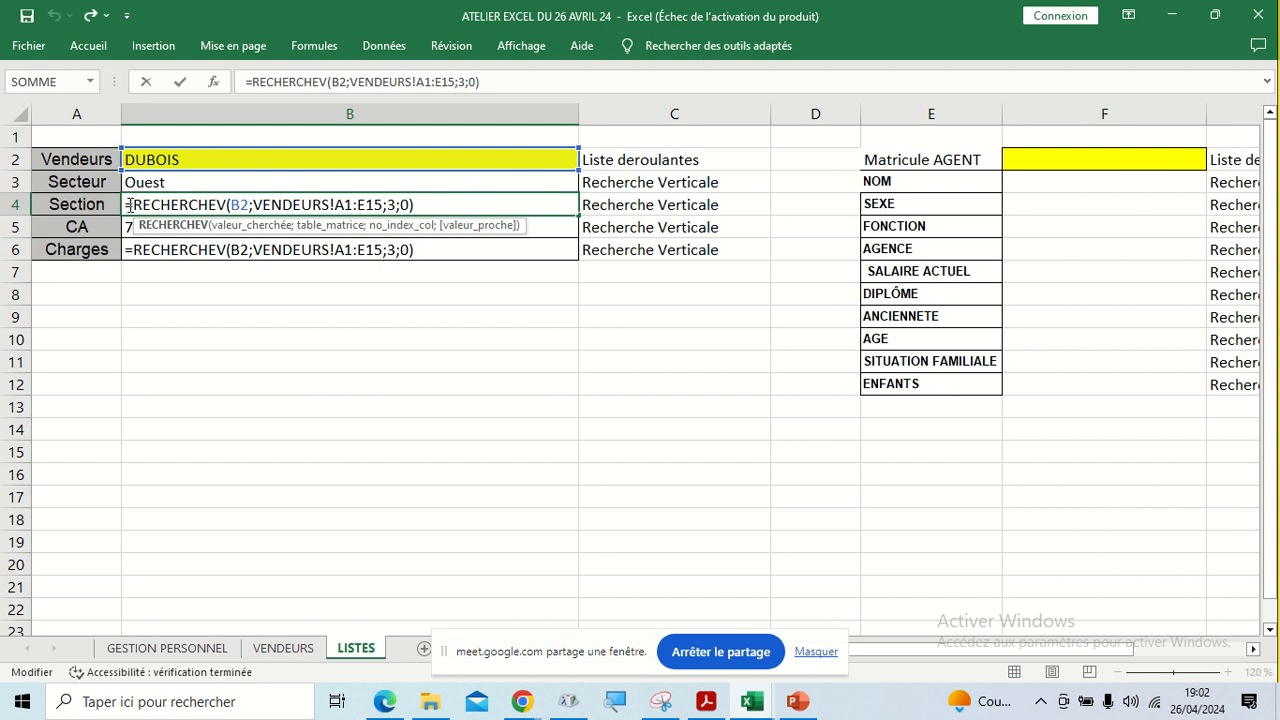
drag(130, 205, 432, 204)
key(ctrl+c)
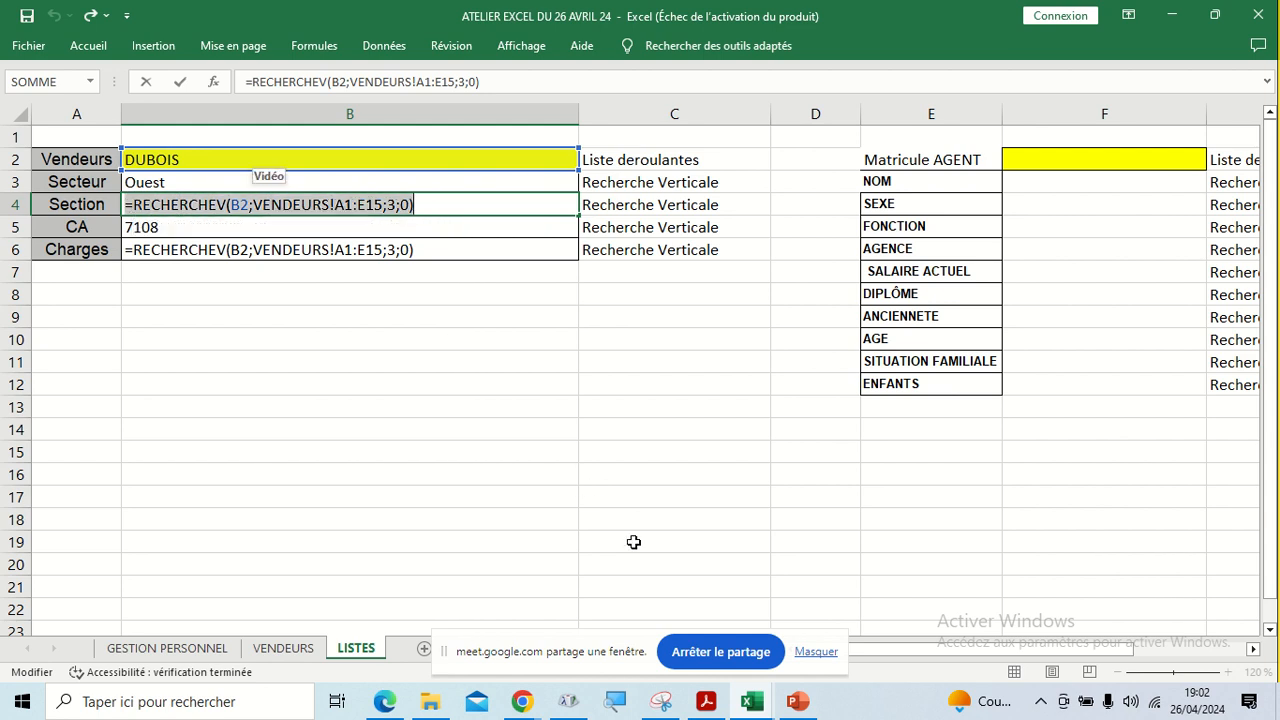
Hide the Meet screen-sharing bar and finish editing B4 with its formula kept
click(517, 684)
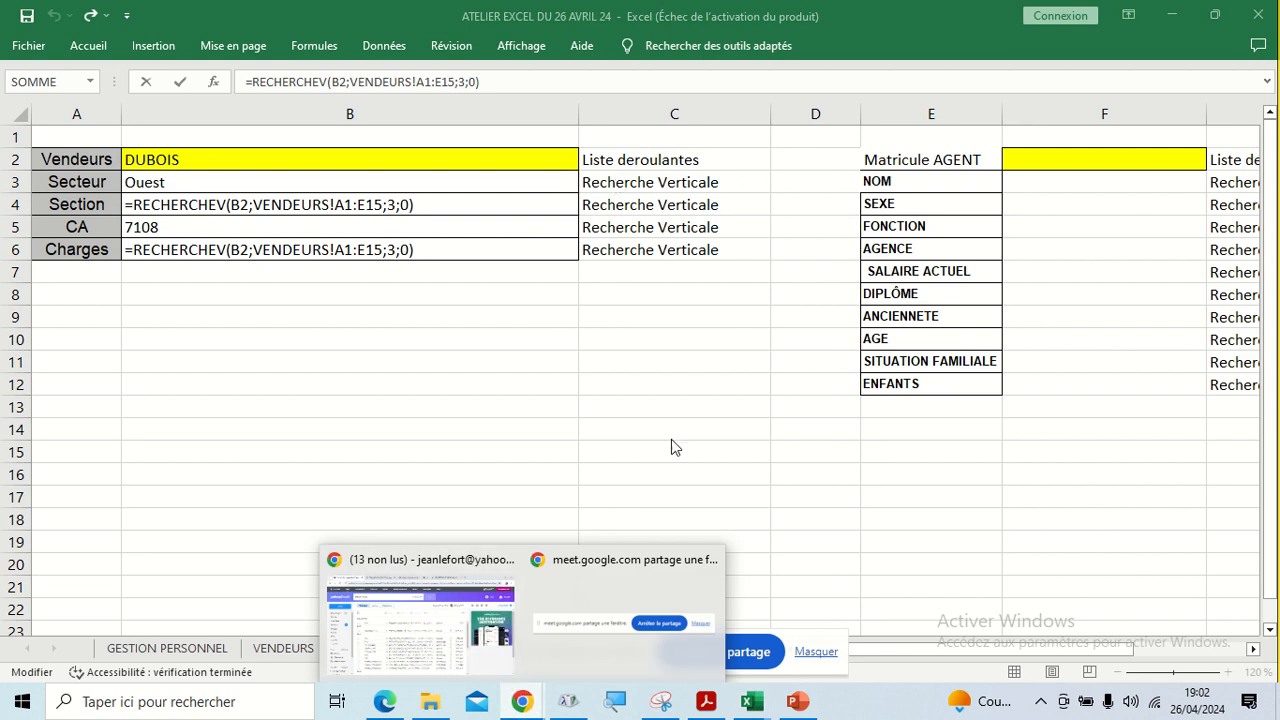
click(731, 440)
scroll(660, 463, down, 3)
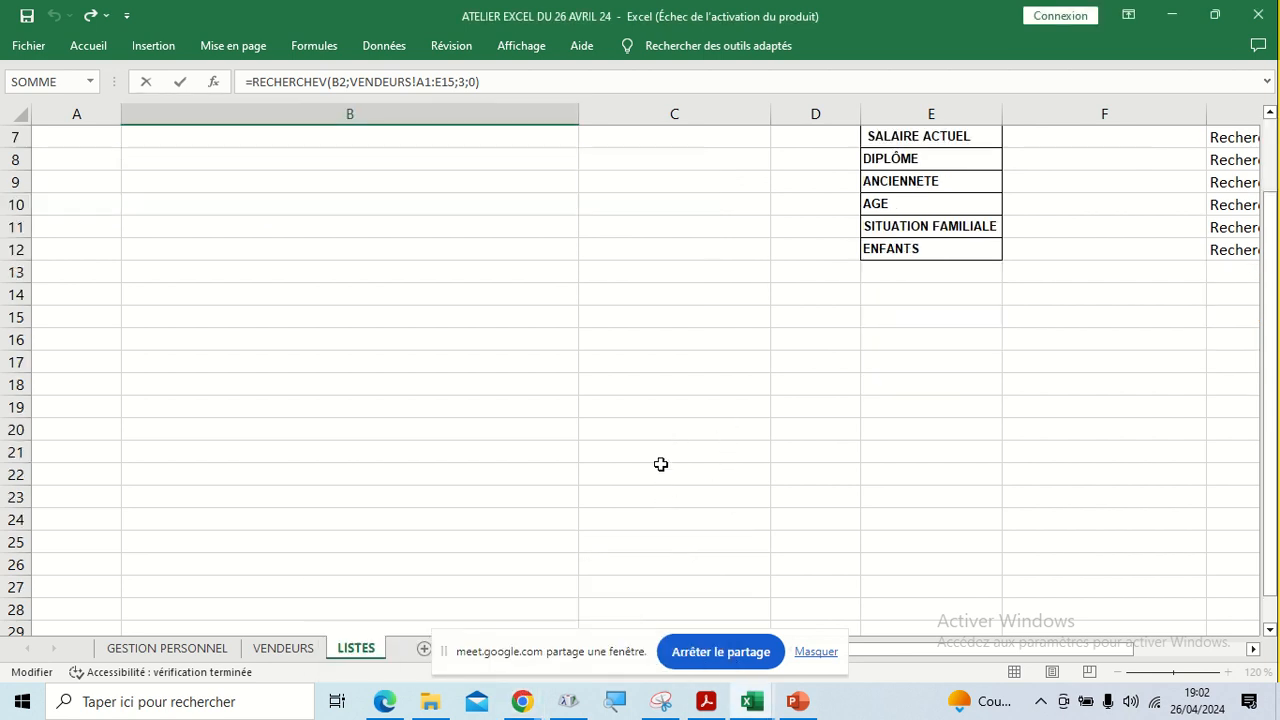
scroll(660, 463, up, 3)
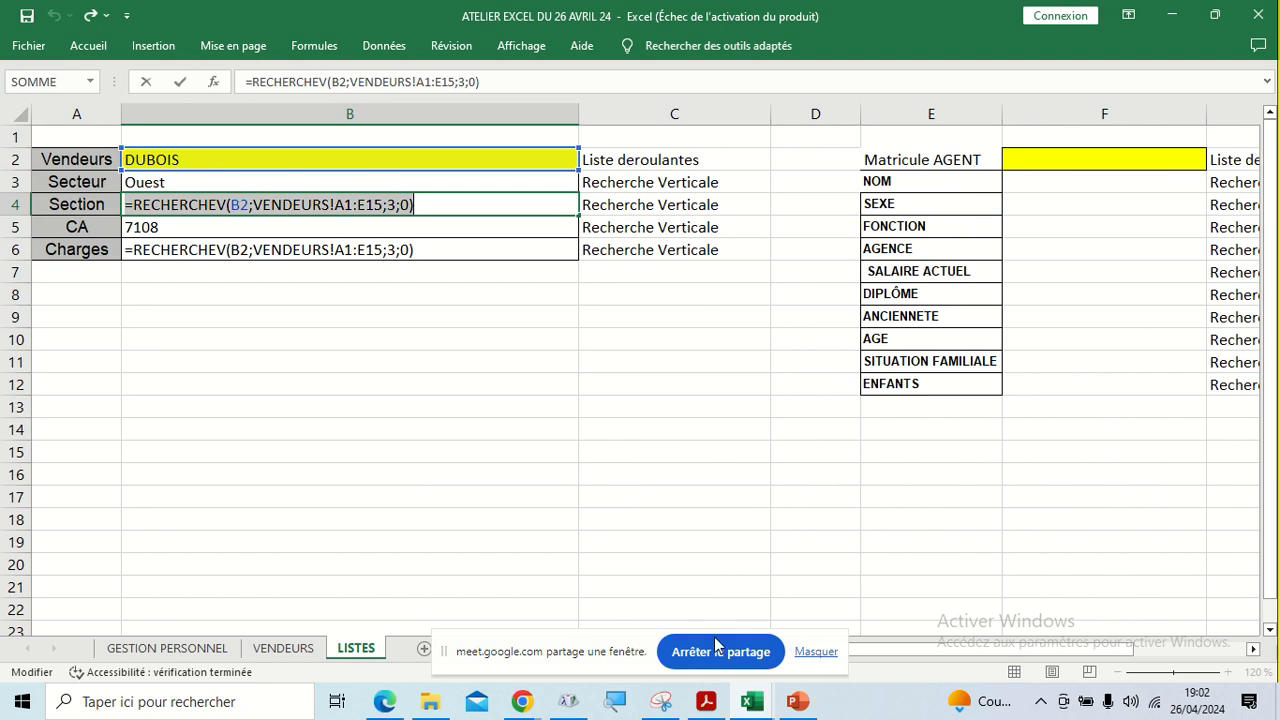
click(522, 701)
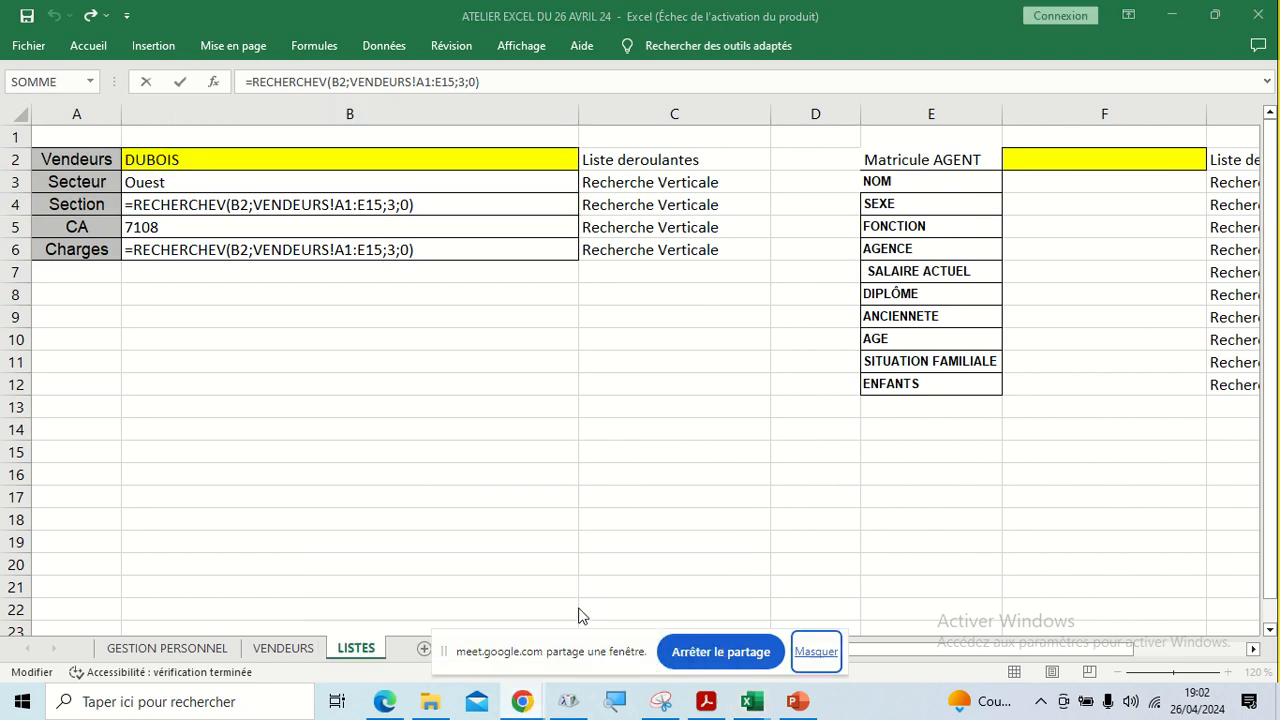
click(816, 652)
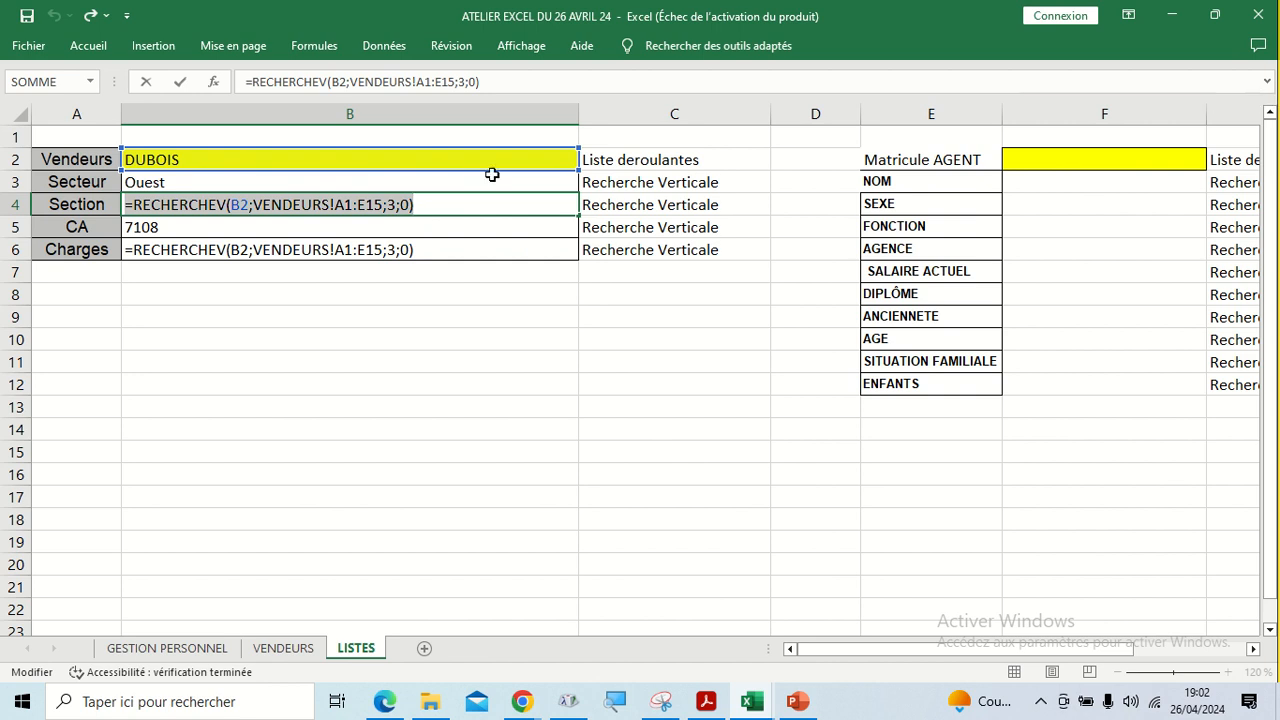
scroll(297, 262, down, 4)
scroll(294, 268, up, 4)
key(ctrl+Return)
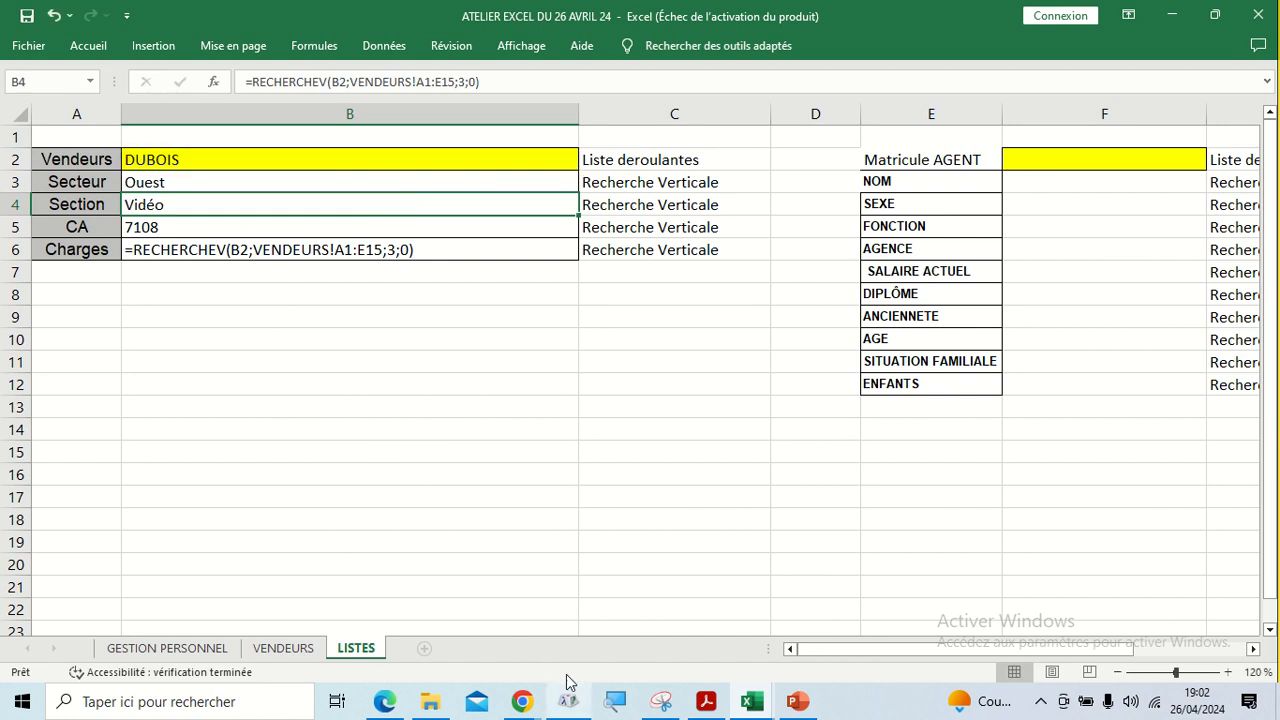
Switch to the Meet call in Chrome and open its in-call messages
click(522, 701)
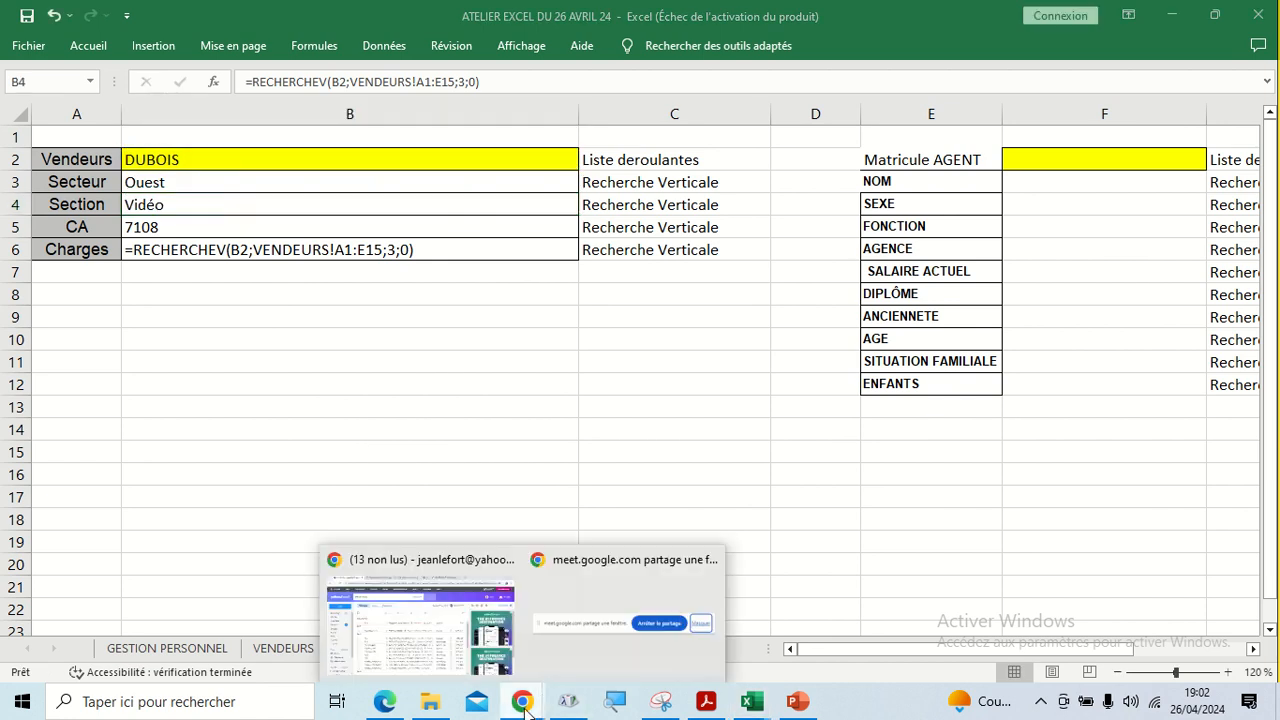
click(398, 628)
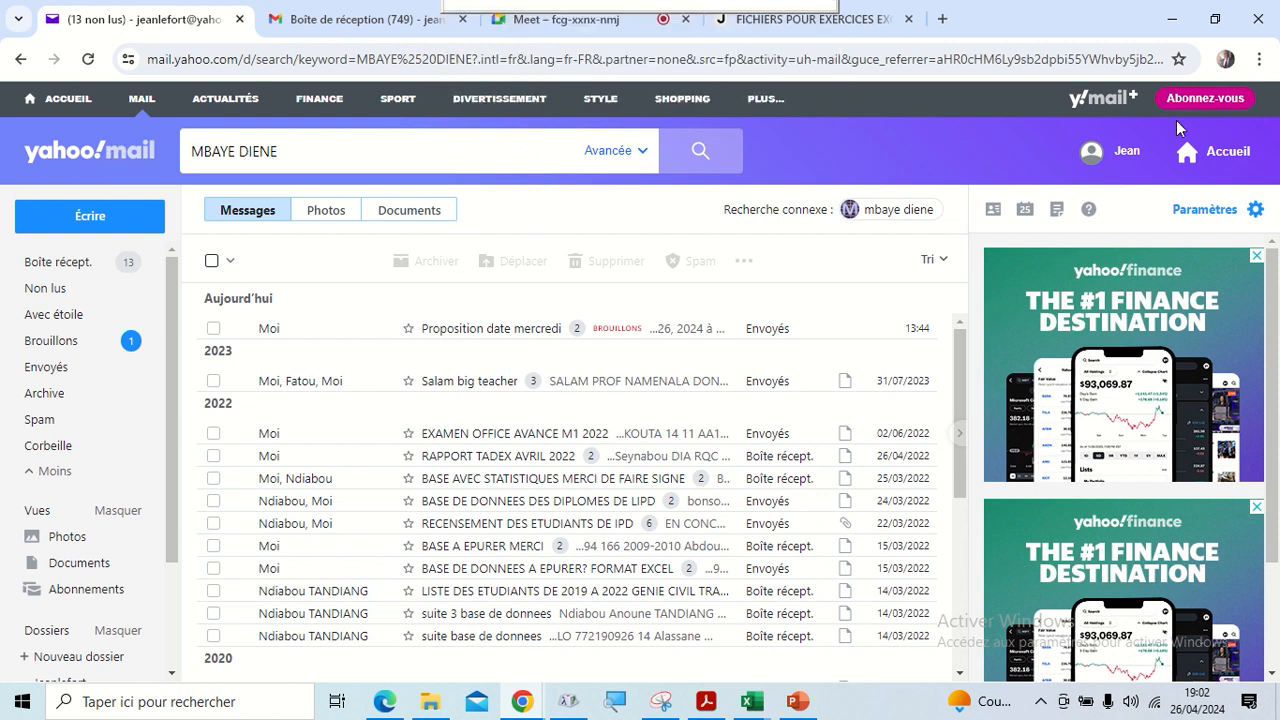
click(668, 26)
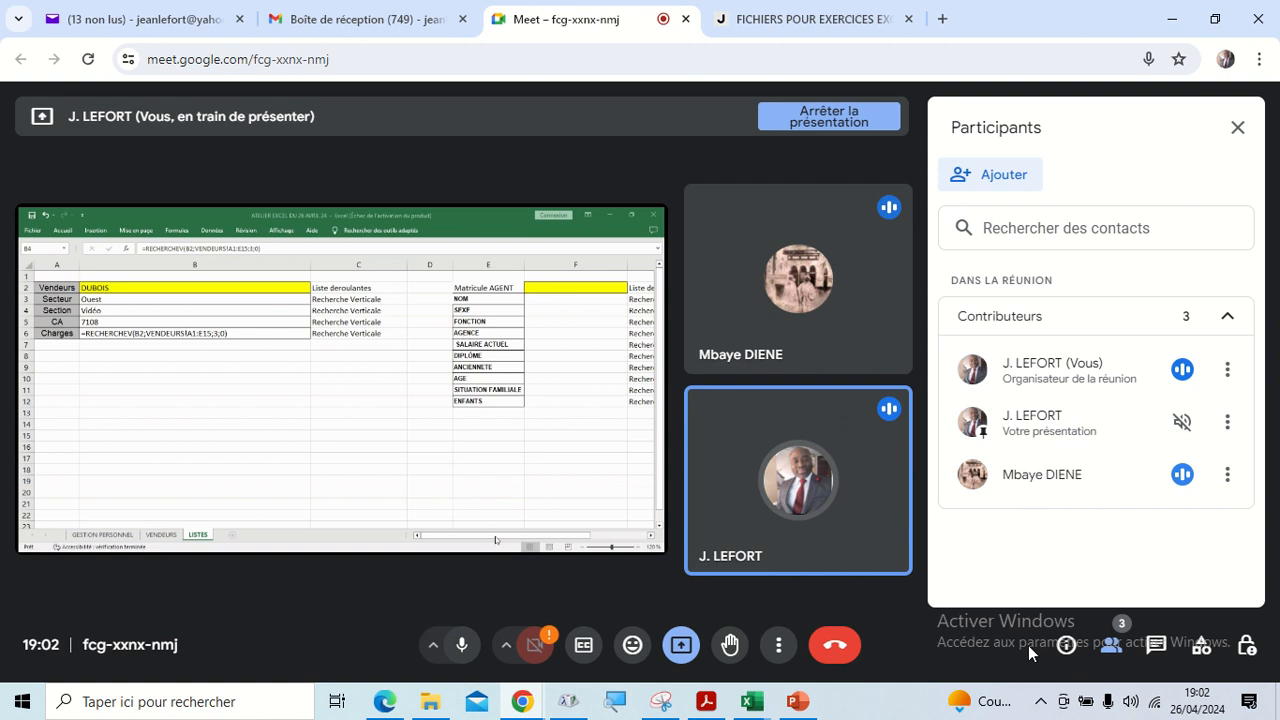
click(1155, 646)
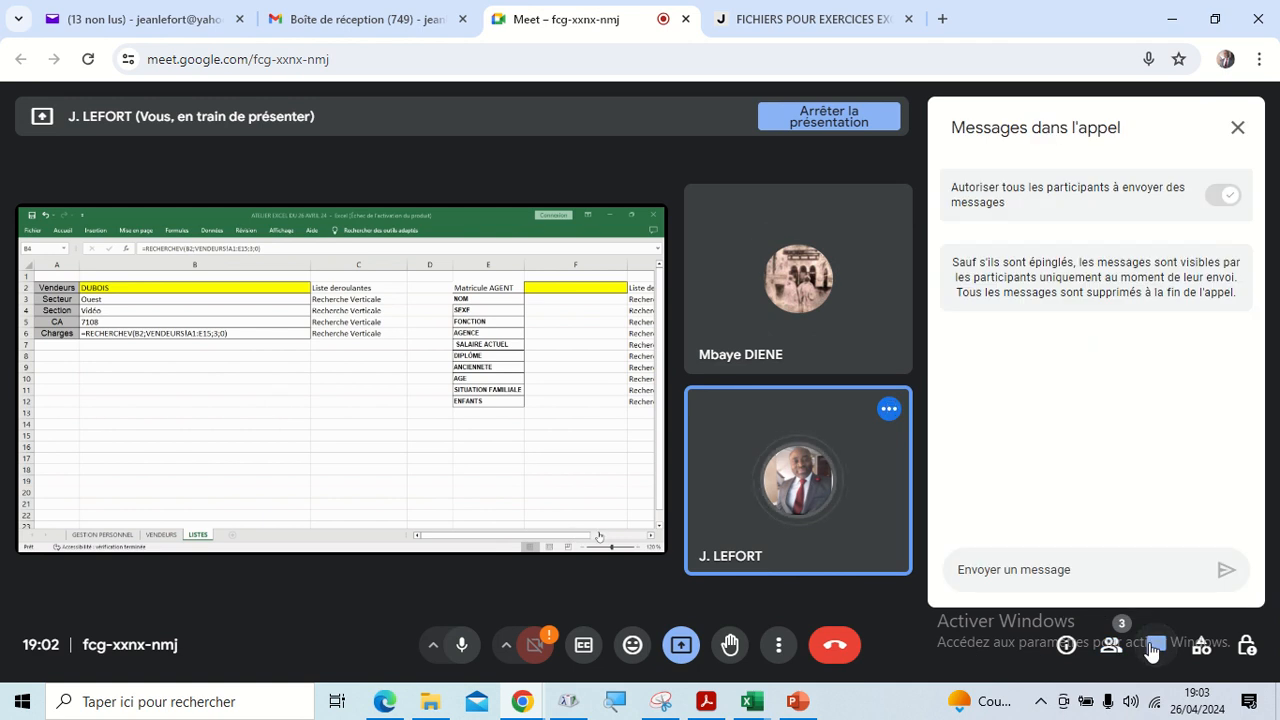
Send the copied formula =RECHERCHEV(B2;VENDEURS!A1:E15;3;0) to the participants as a chat message
text(0)
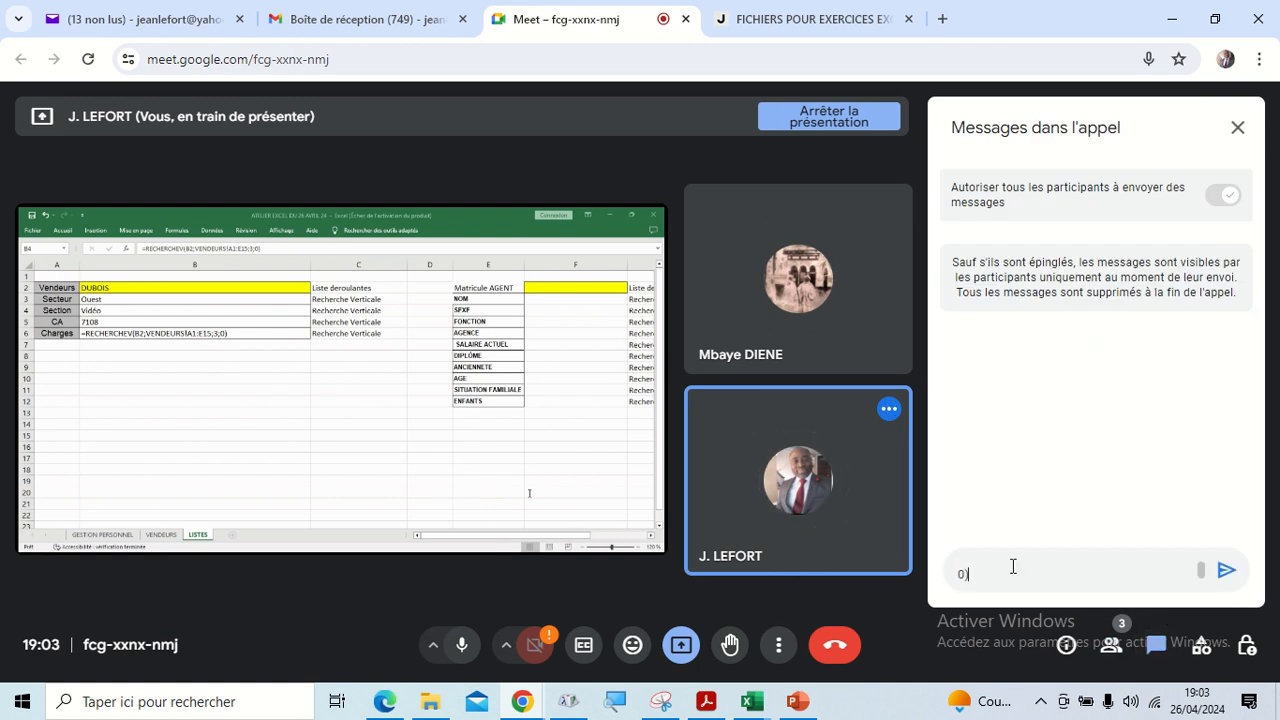
key(BackSpace)
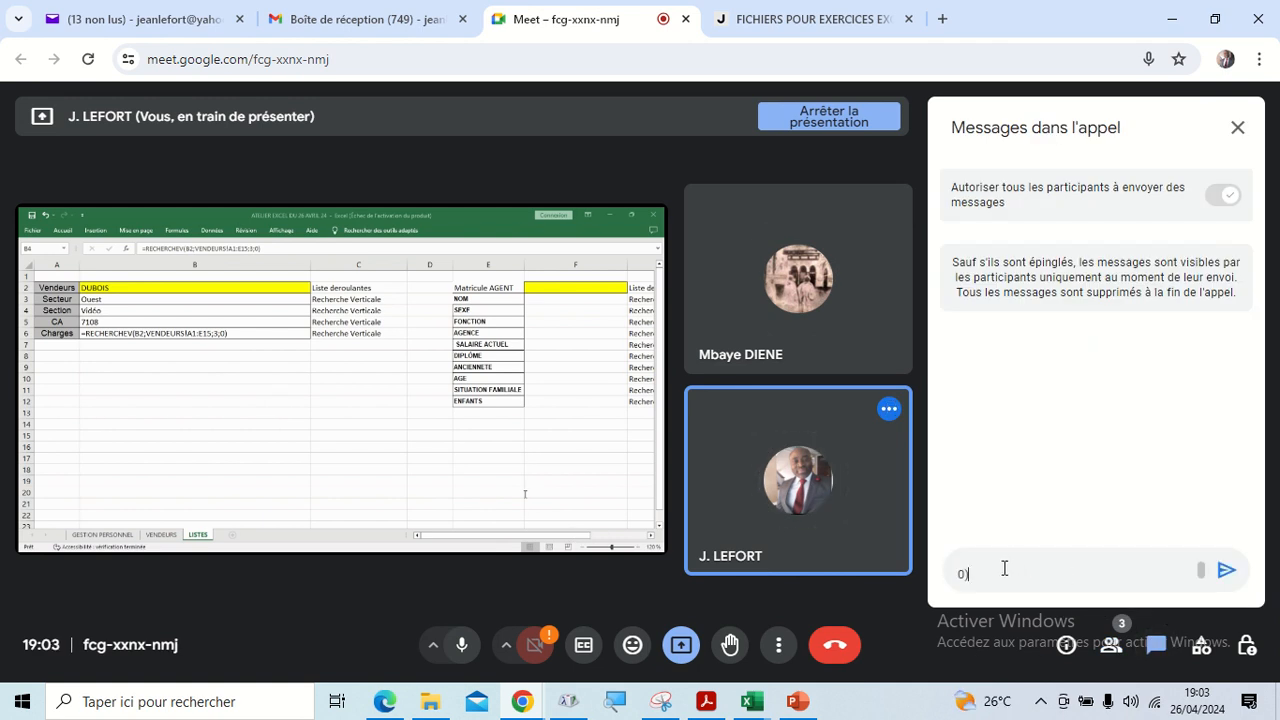
key(ctrl+v)
key(Return)
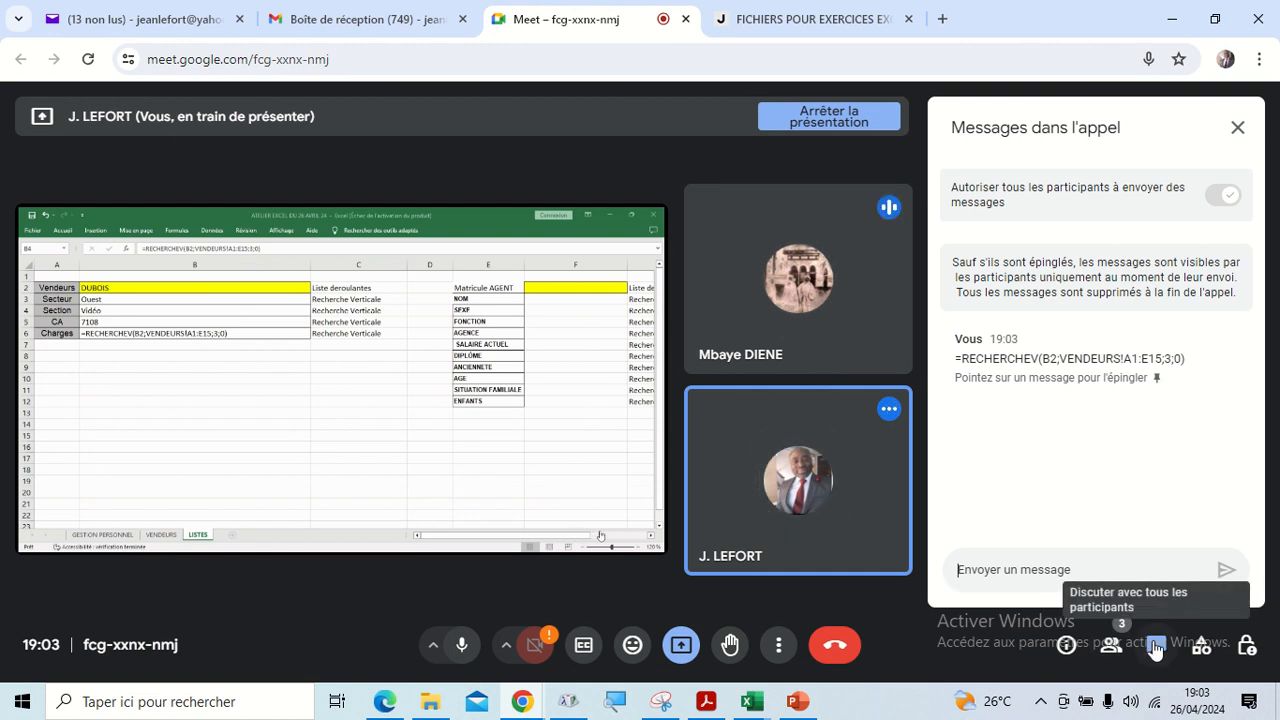
Open the call's organizer controls and turn on Gestion des organisateurs
click(1200, 652)
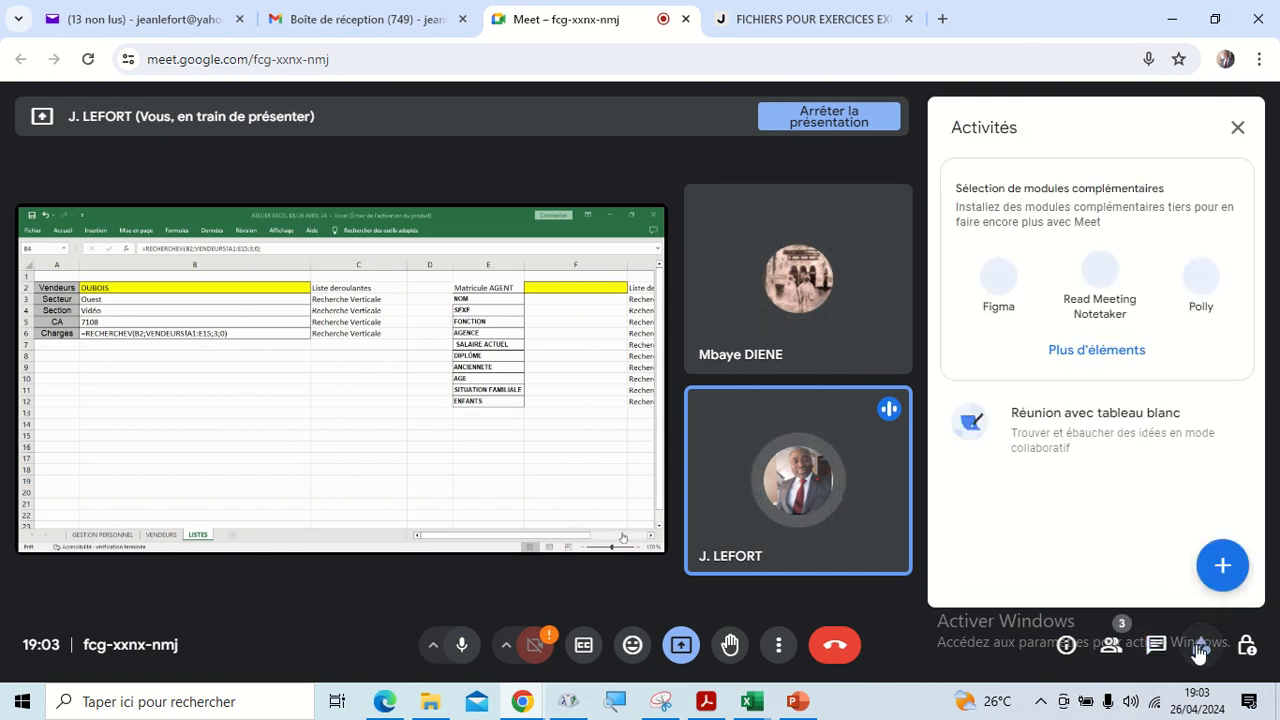
click(1202, 651)
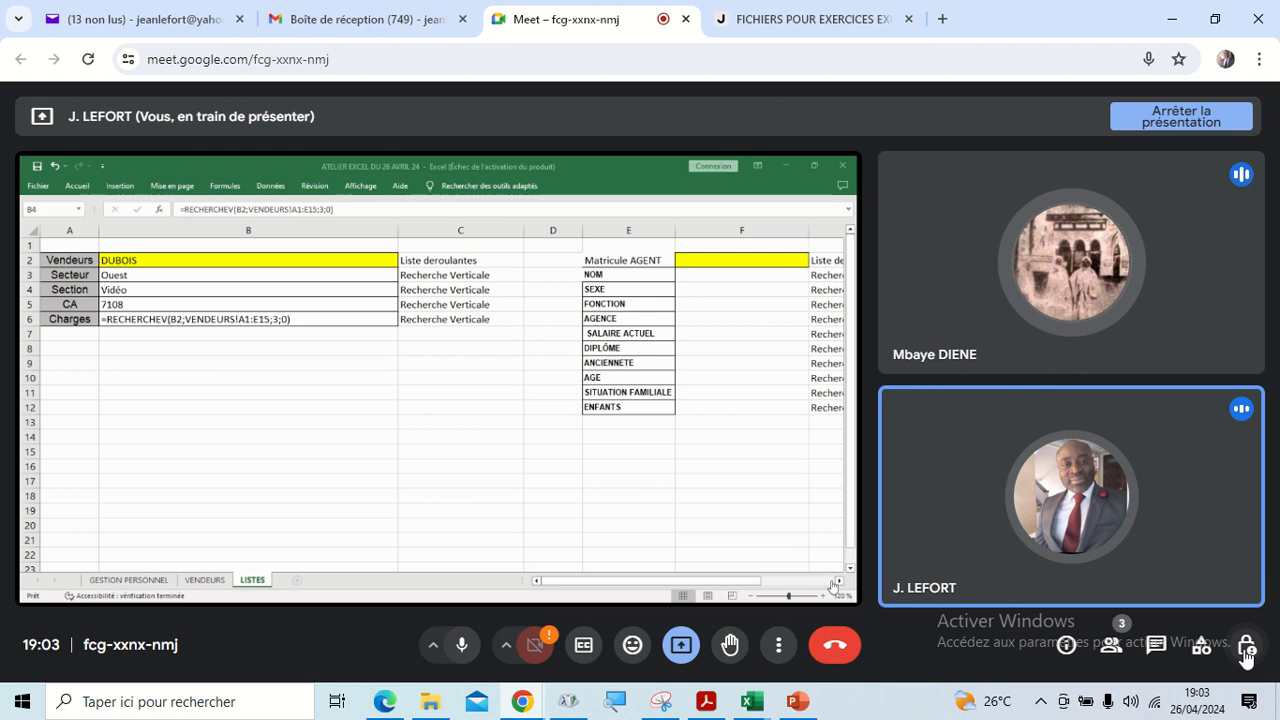
click(1244, 650)
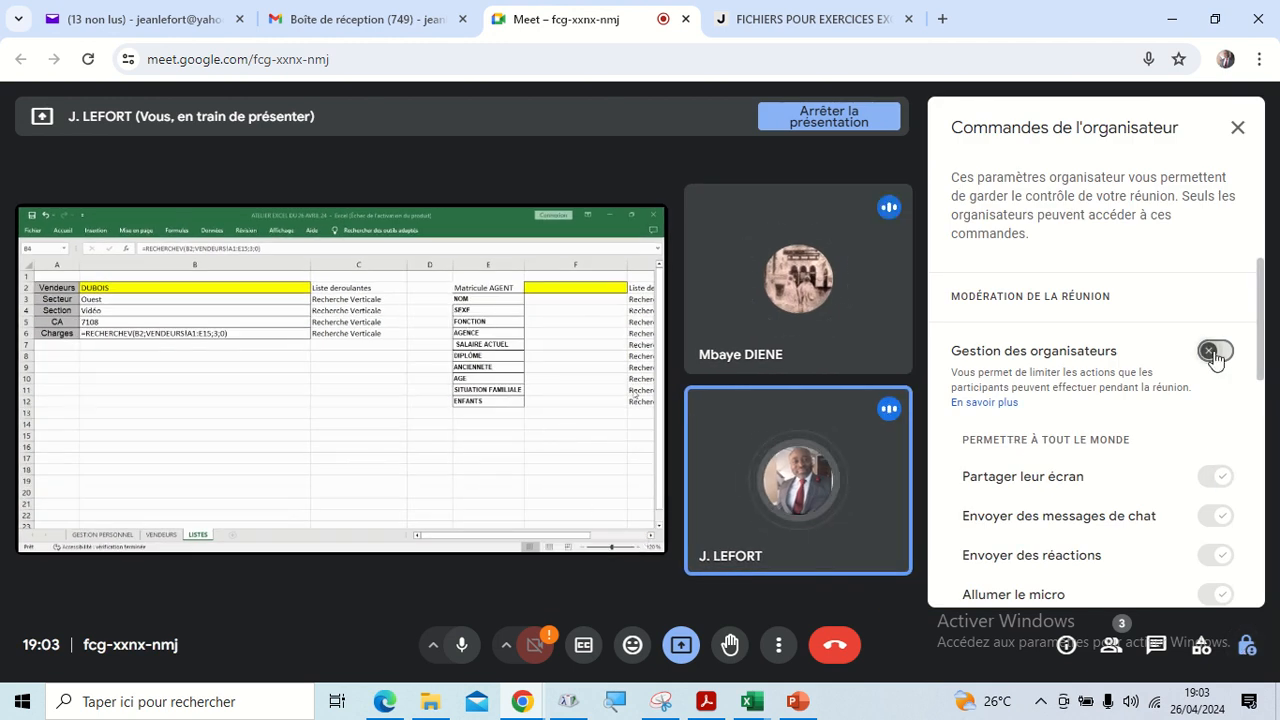
click(1212, 356)
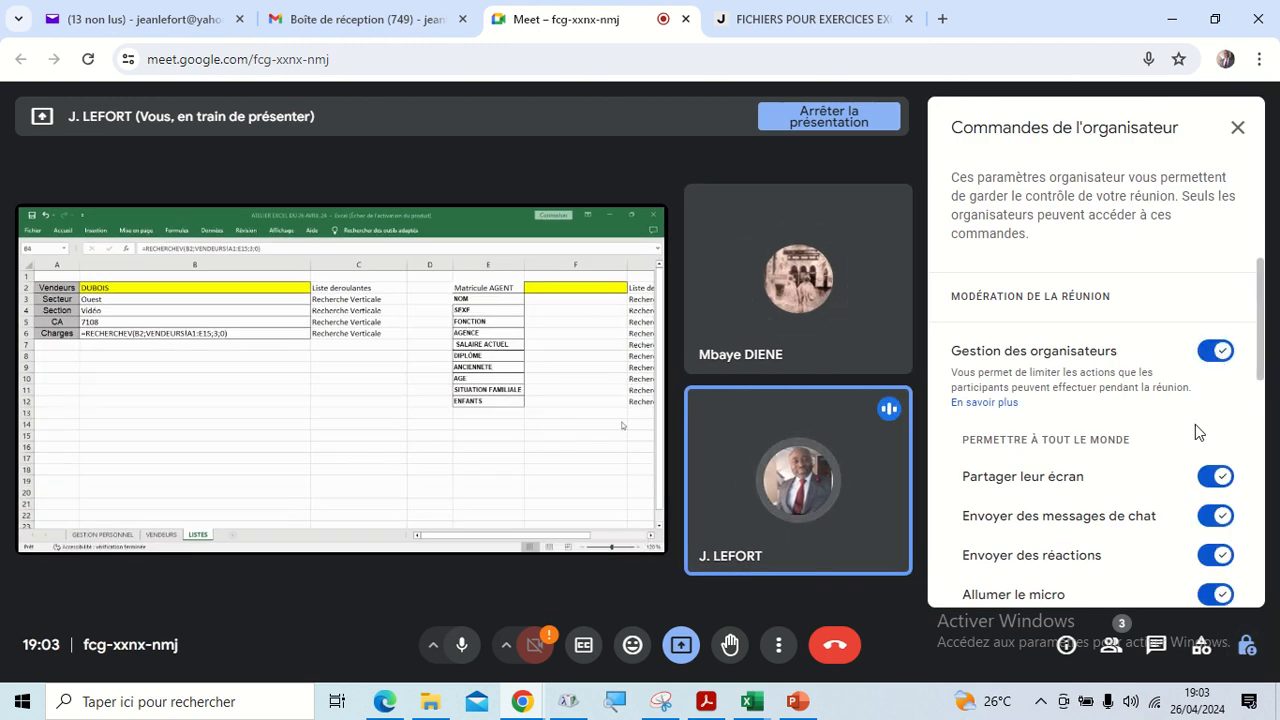
Review the moderation permissions and meeting access settings in the organizer controls, and close them
scroll(1195, 424, down, 1)
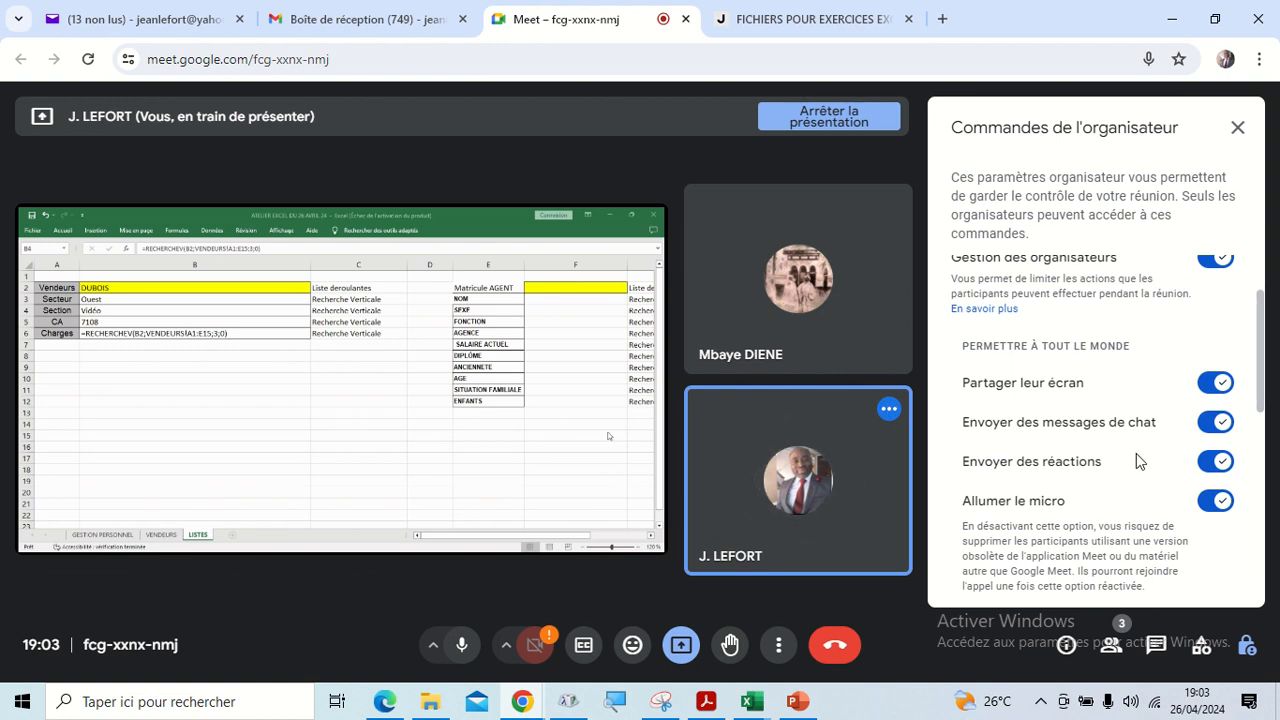
scroll(1176, 460, up, 1)
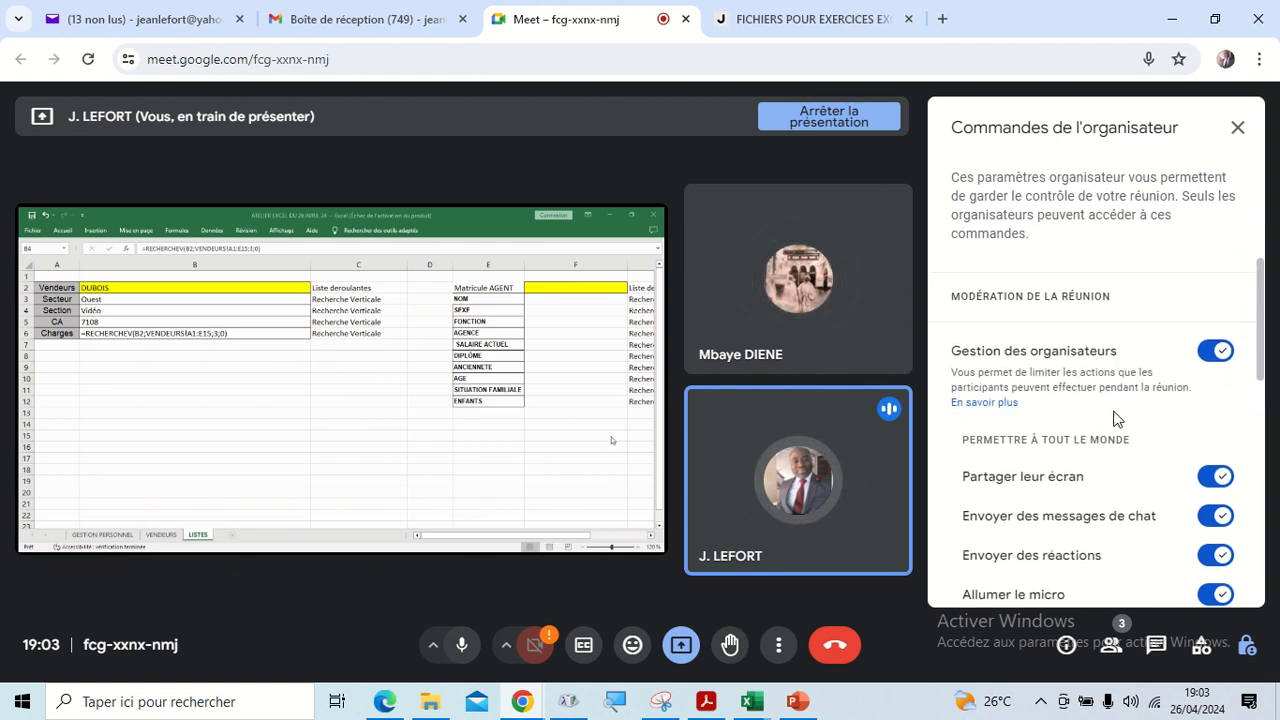
scroll(1086, 412, down, 5)
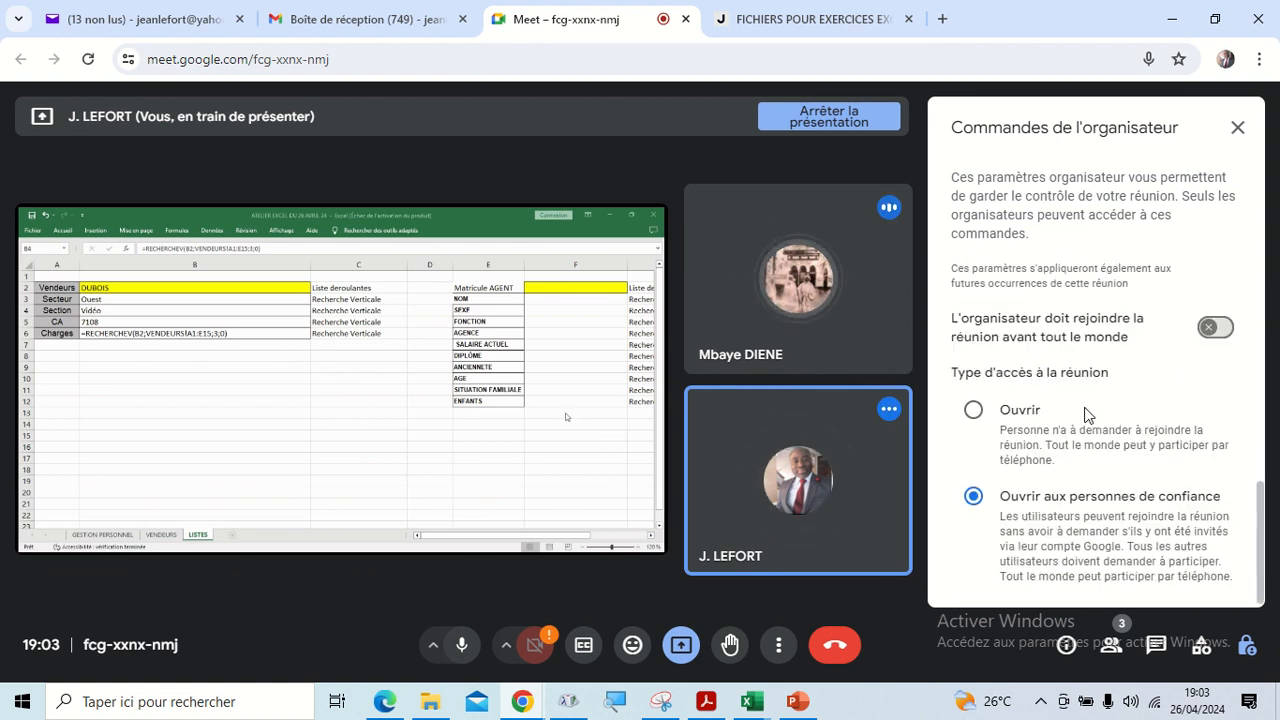
scroll(1075, 420, up, 4)
scroll(1073, 423, up, 2)
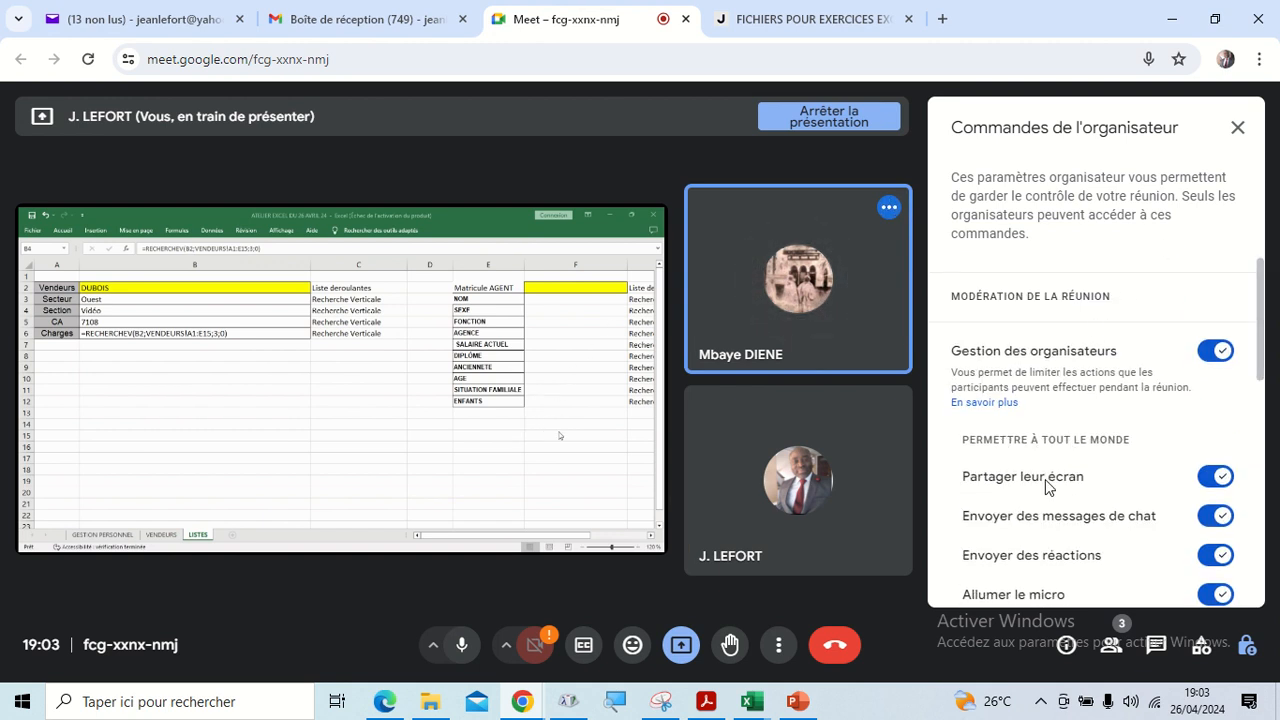
scroll(1086, 514, down, 2)
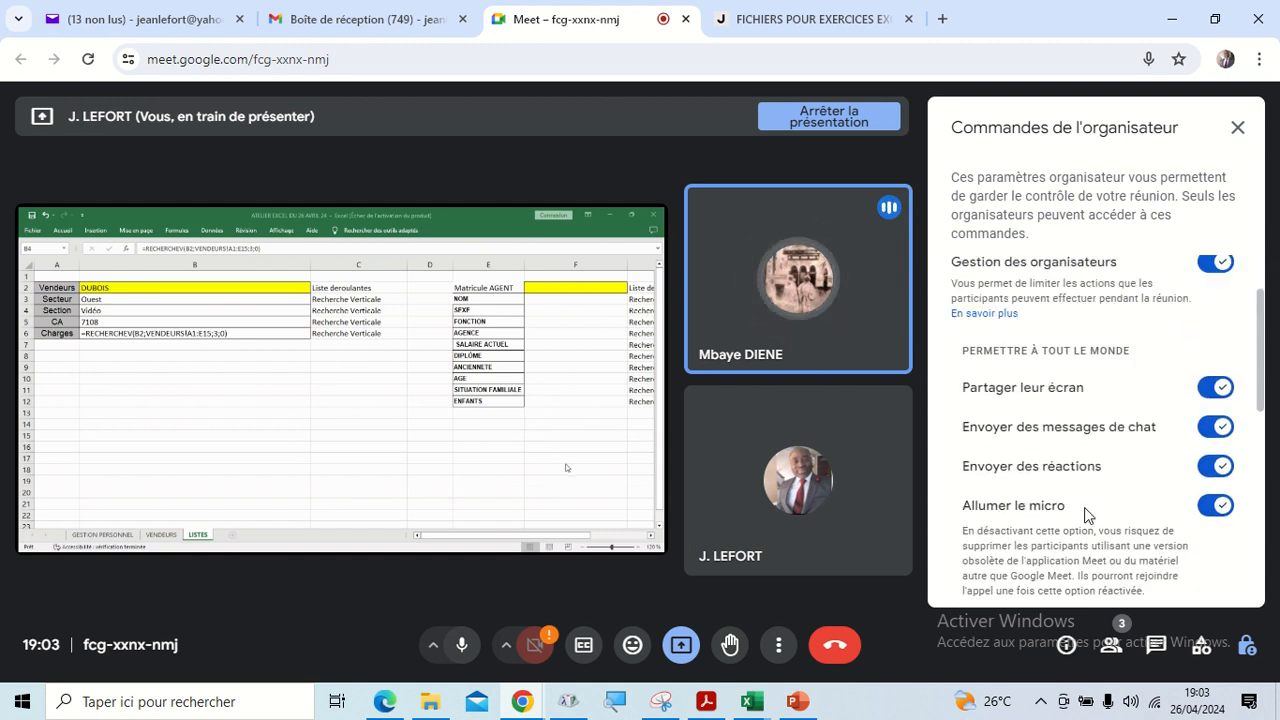
click(1237, 127)
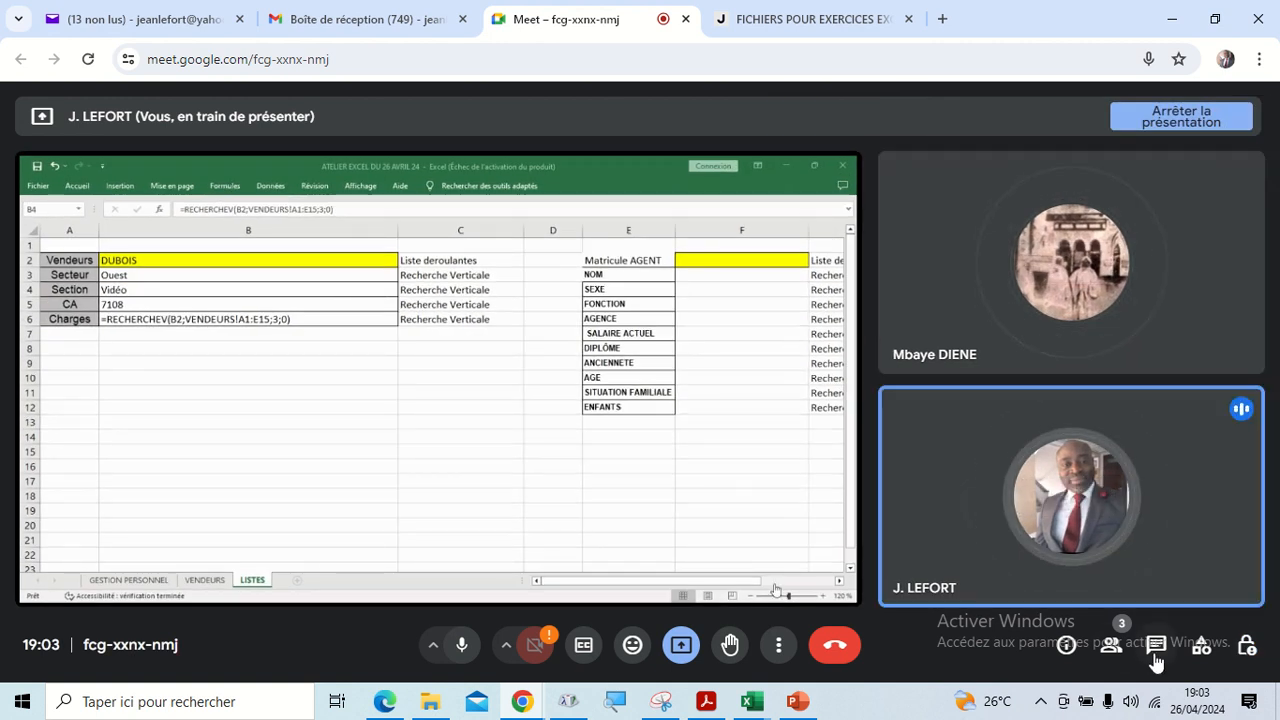
Reopen the in-call messages to check the sent formula, and return to the ATELIER EXCEL DU 26 AVRIL 24 workbook in Excel
click(1155, 645)
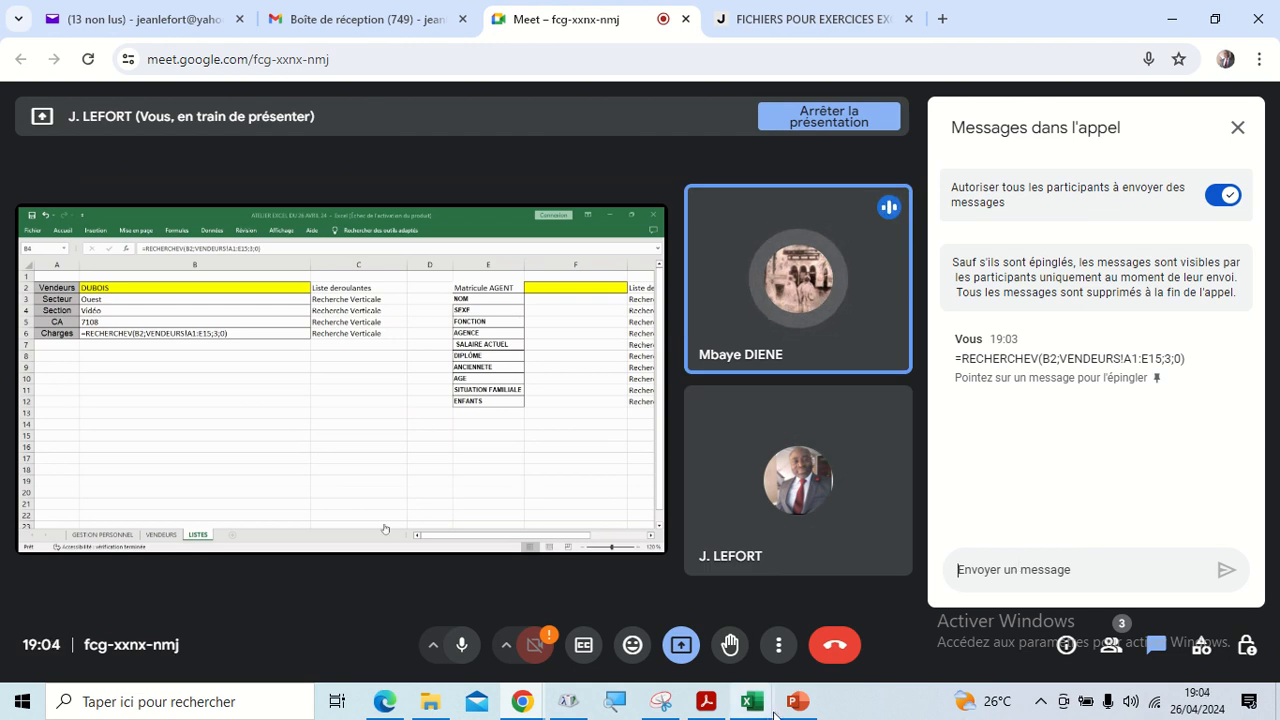
mouse_move(748, 706)
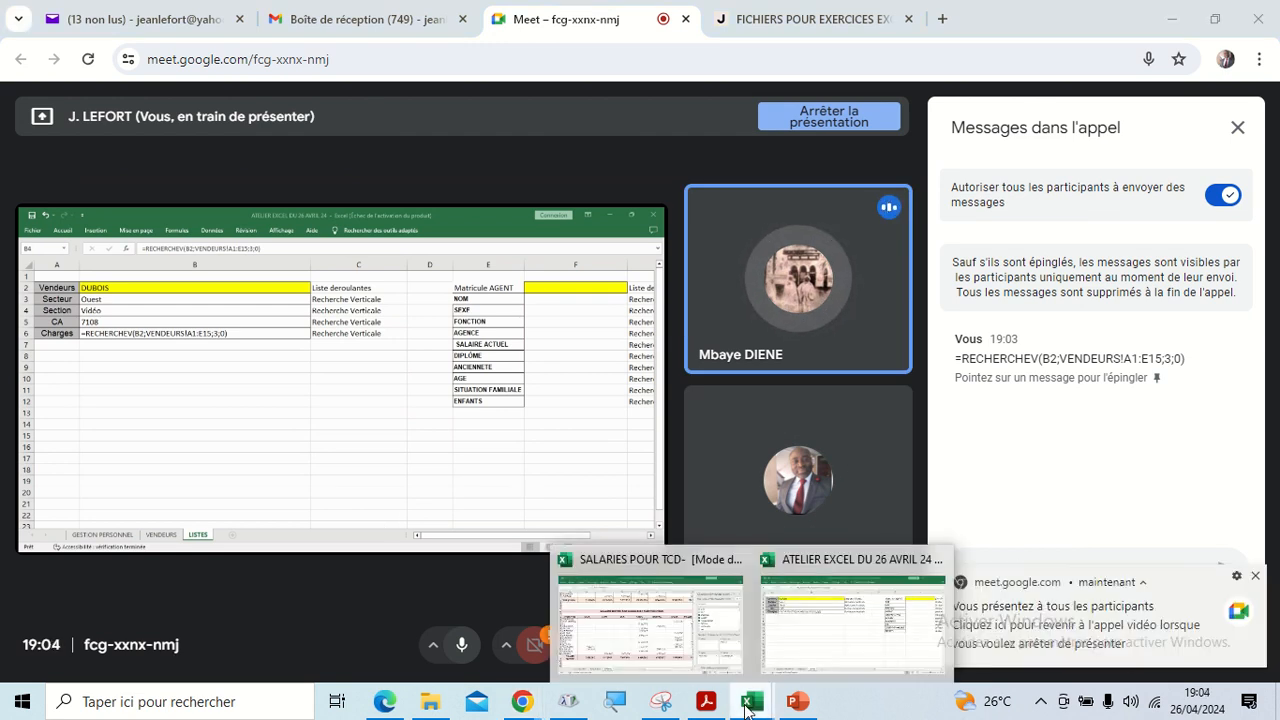
click(805, 631)
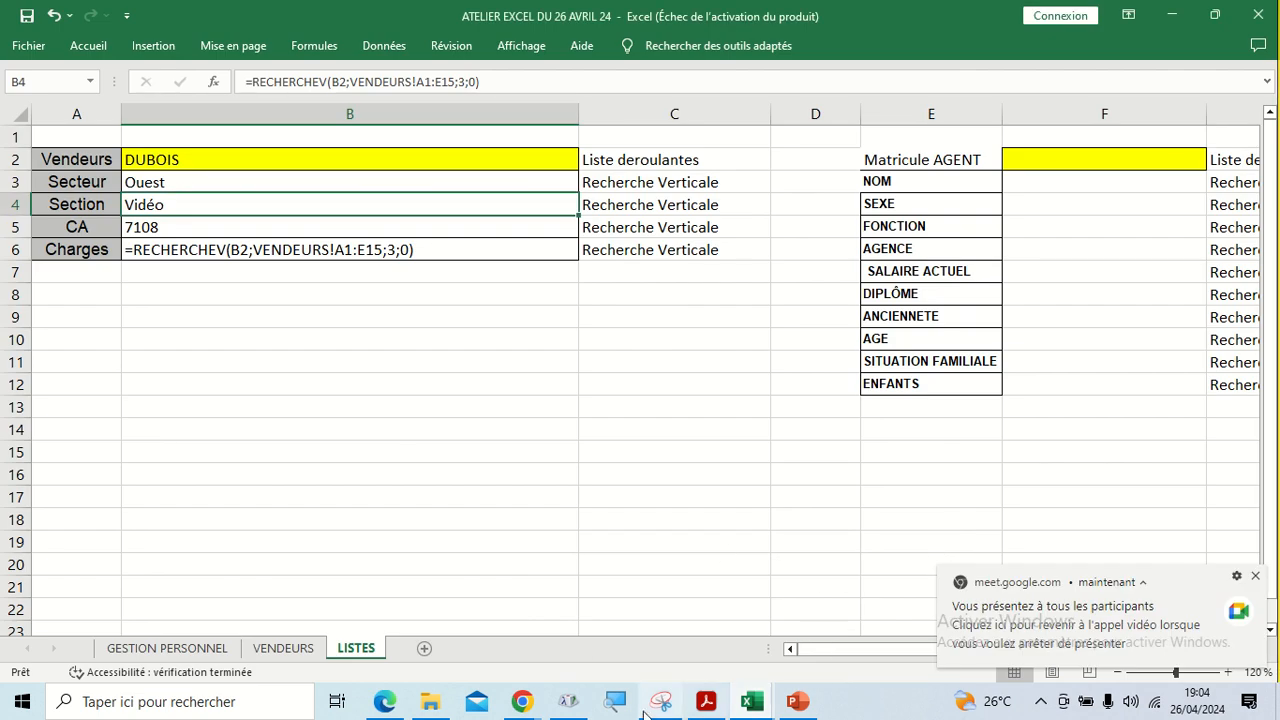
mouse_move(522, 701)
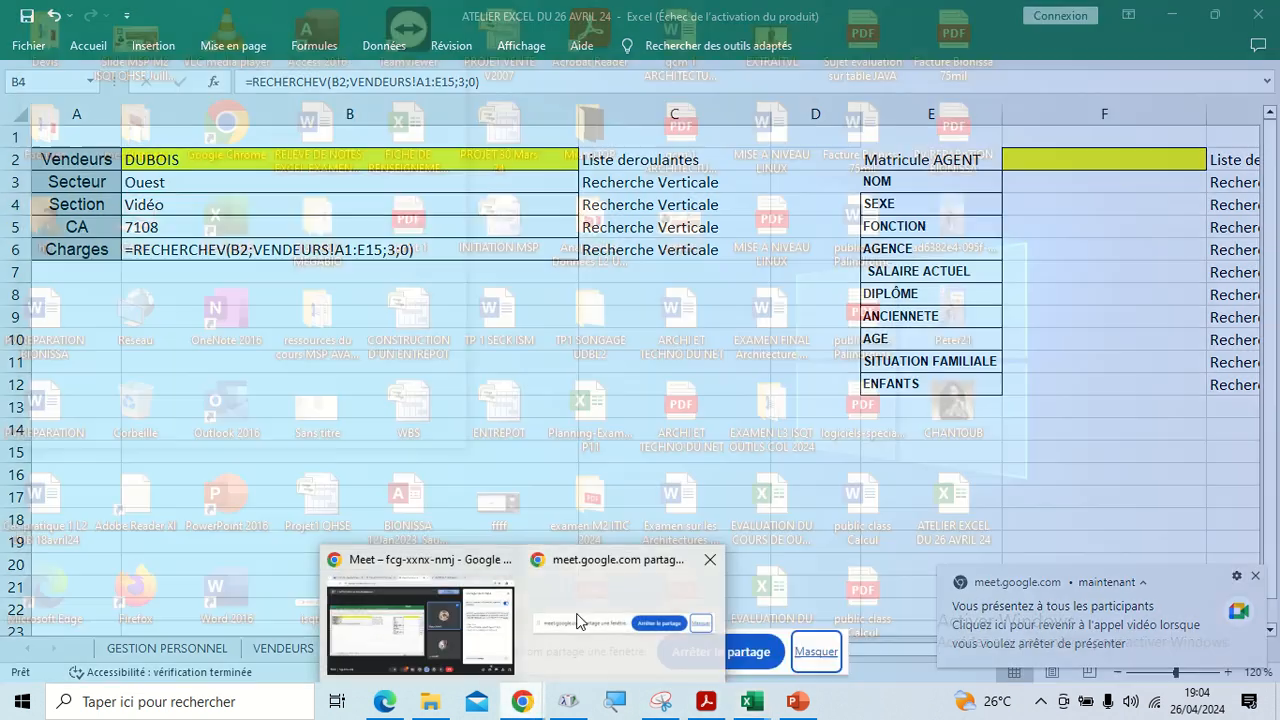
click(582, 620)
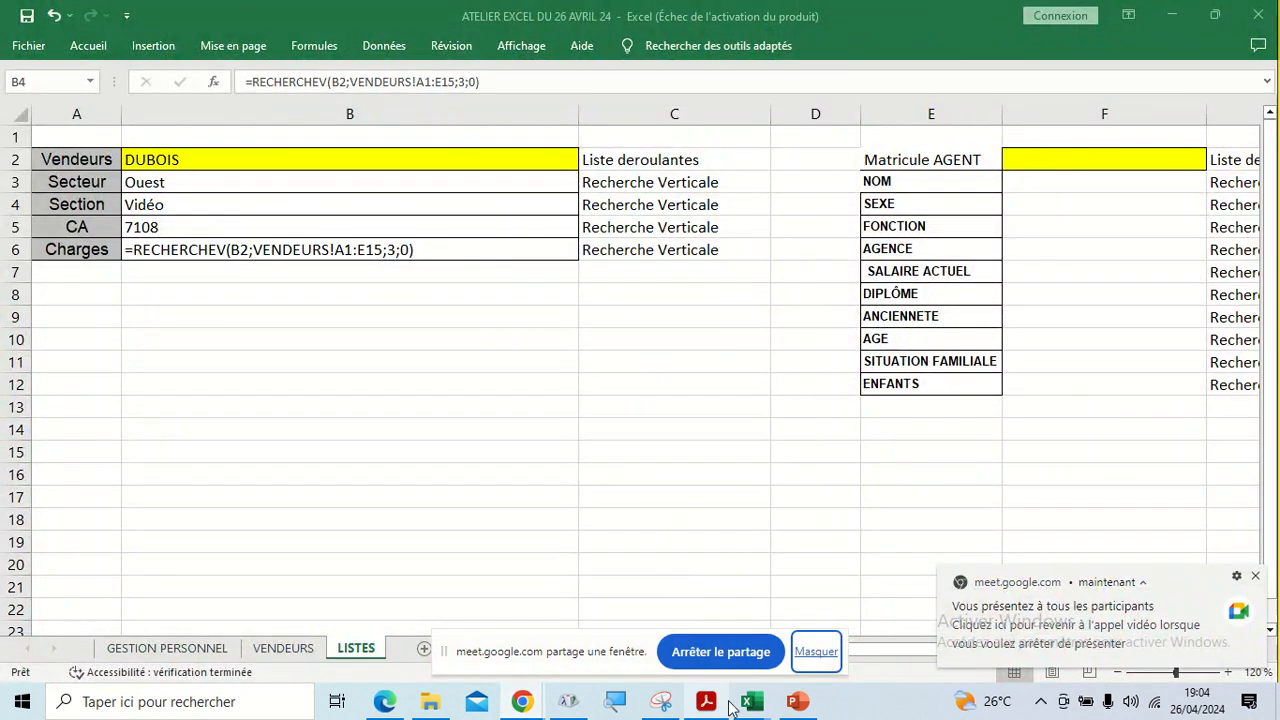
mouse_move(522, 701)
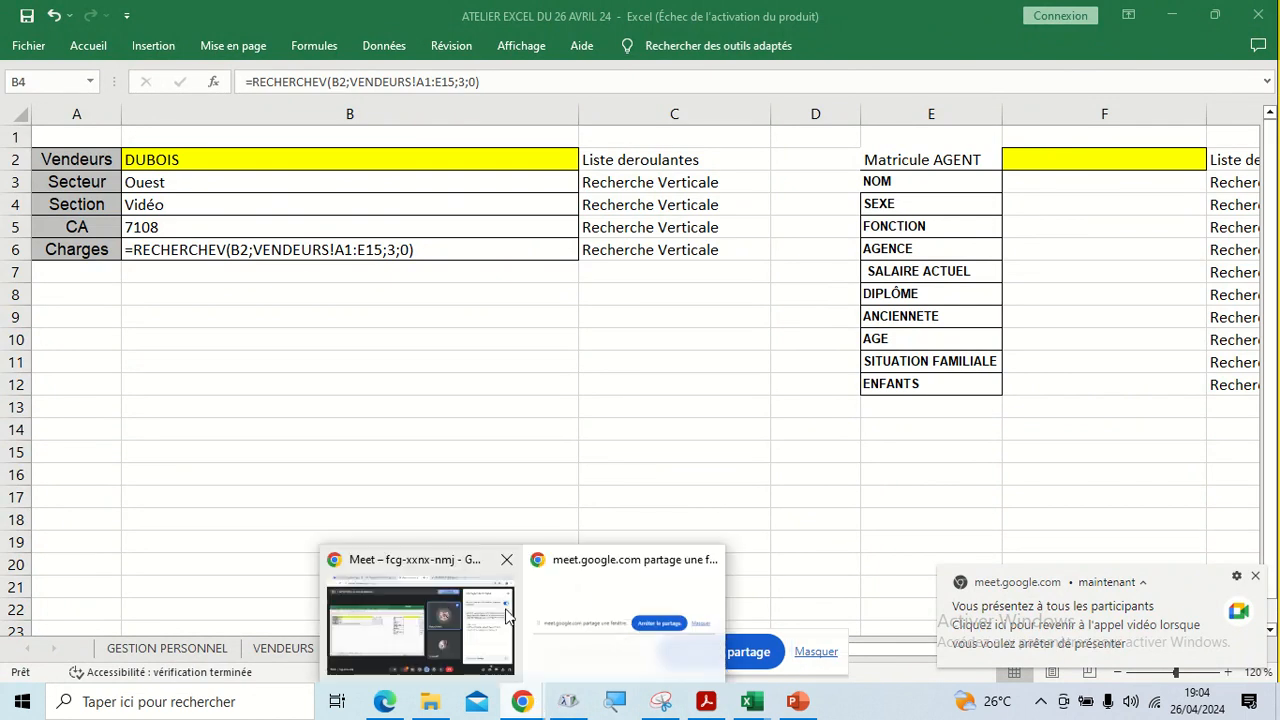
click(395, 601)
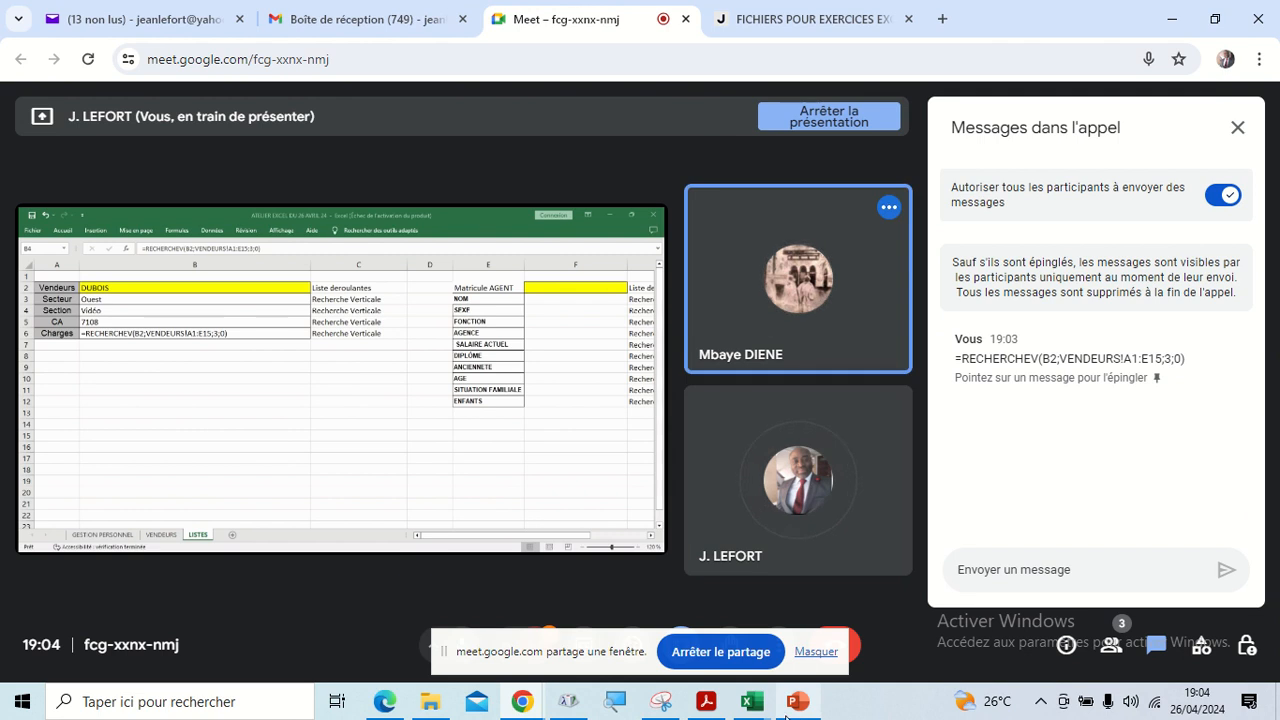
click(752, 701)
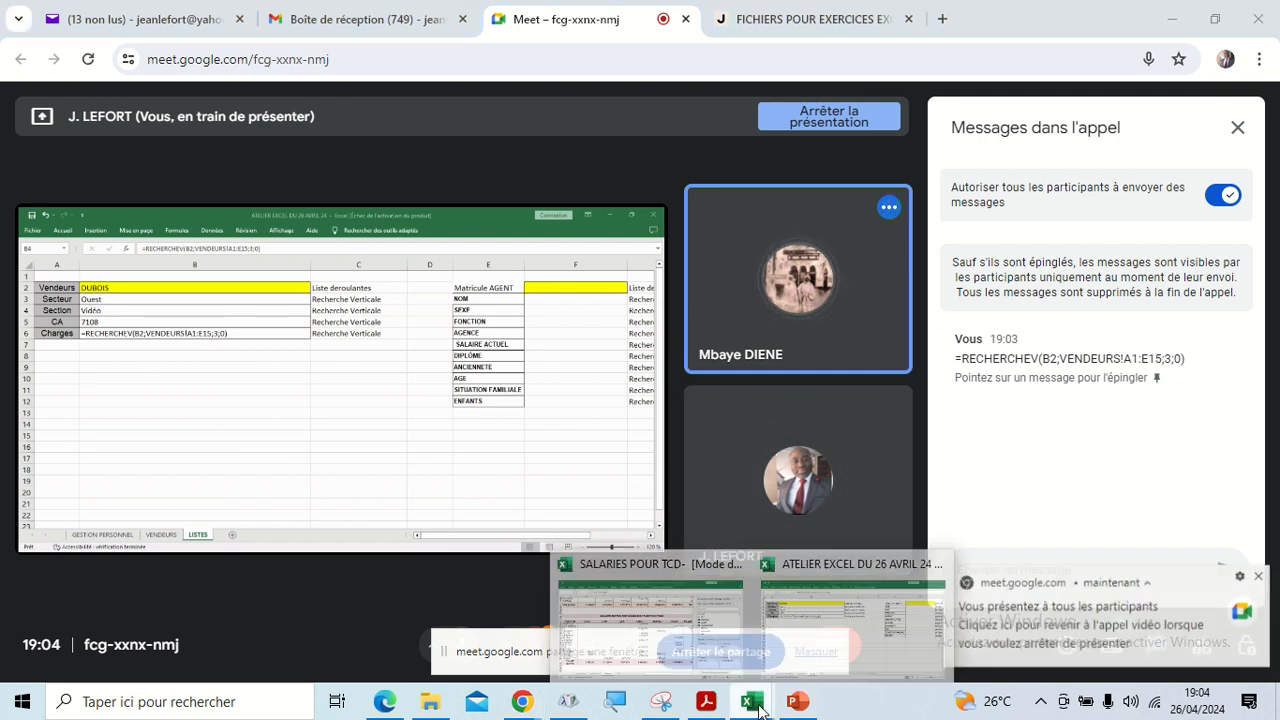
click(787, 617)
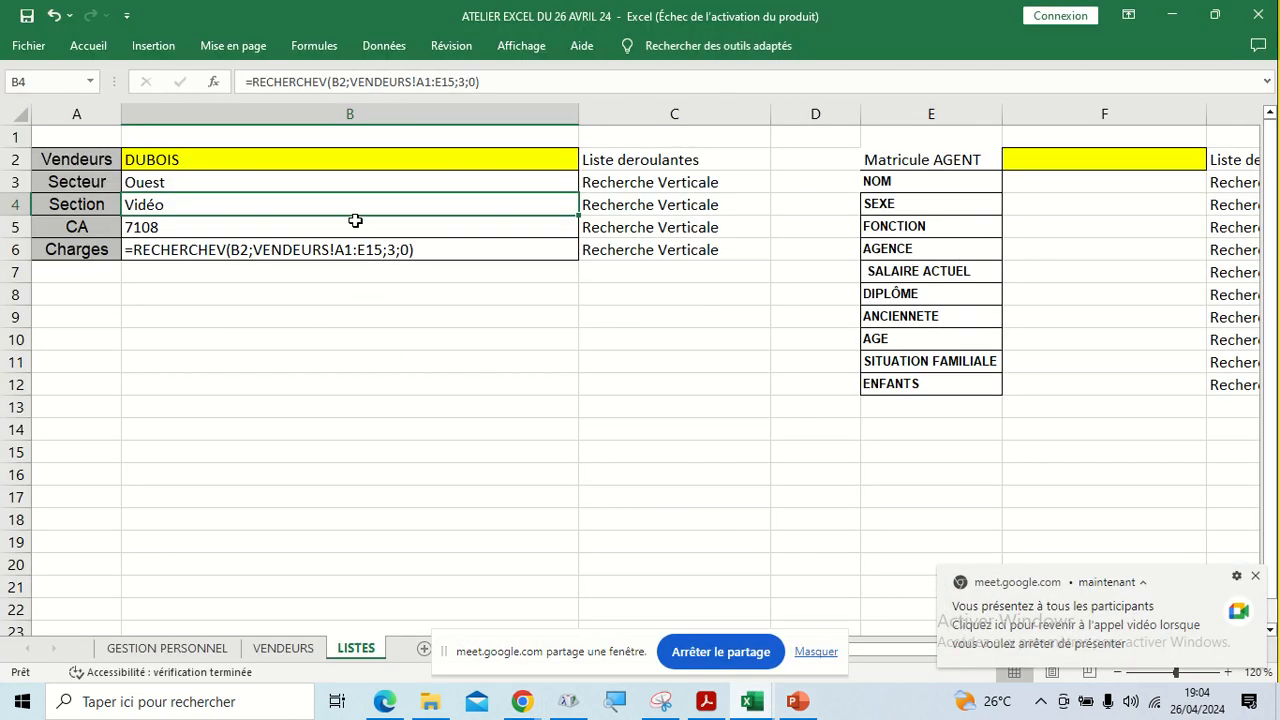
Compare the CA lookup formula in B5 with the formula stored as text in Charges cell B6
click(296, 247)
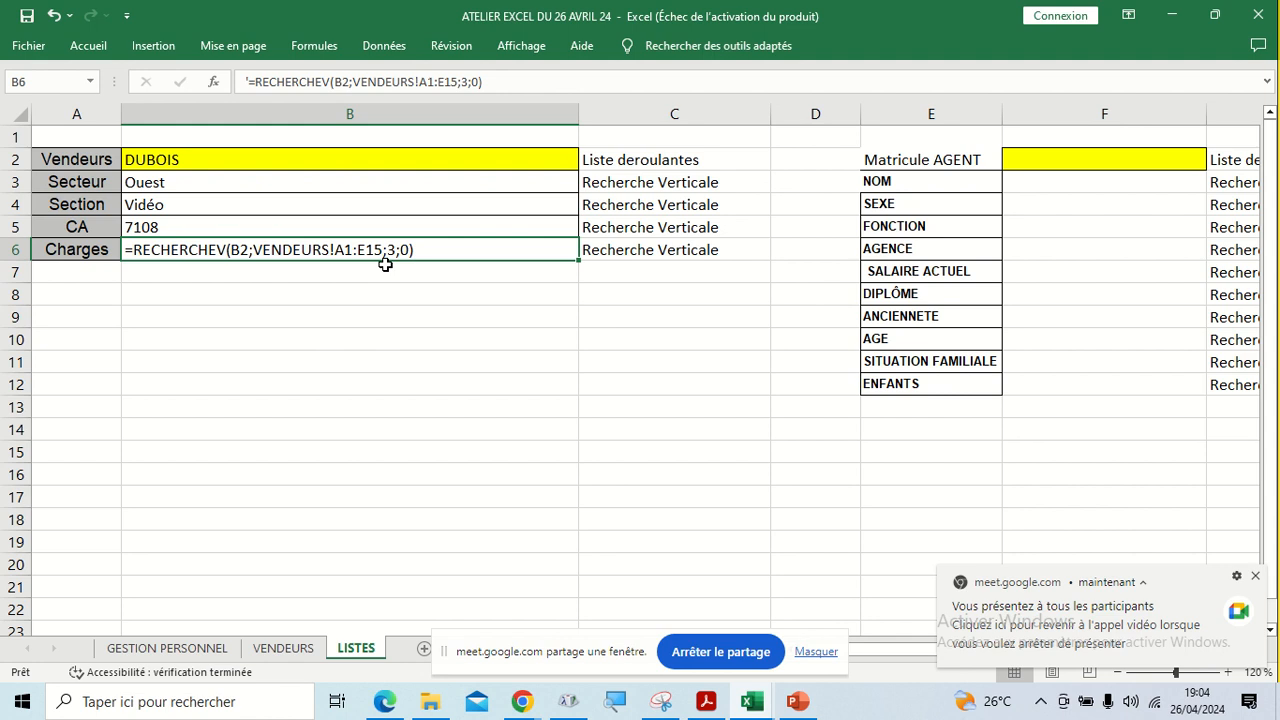
click(283, 232)
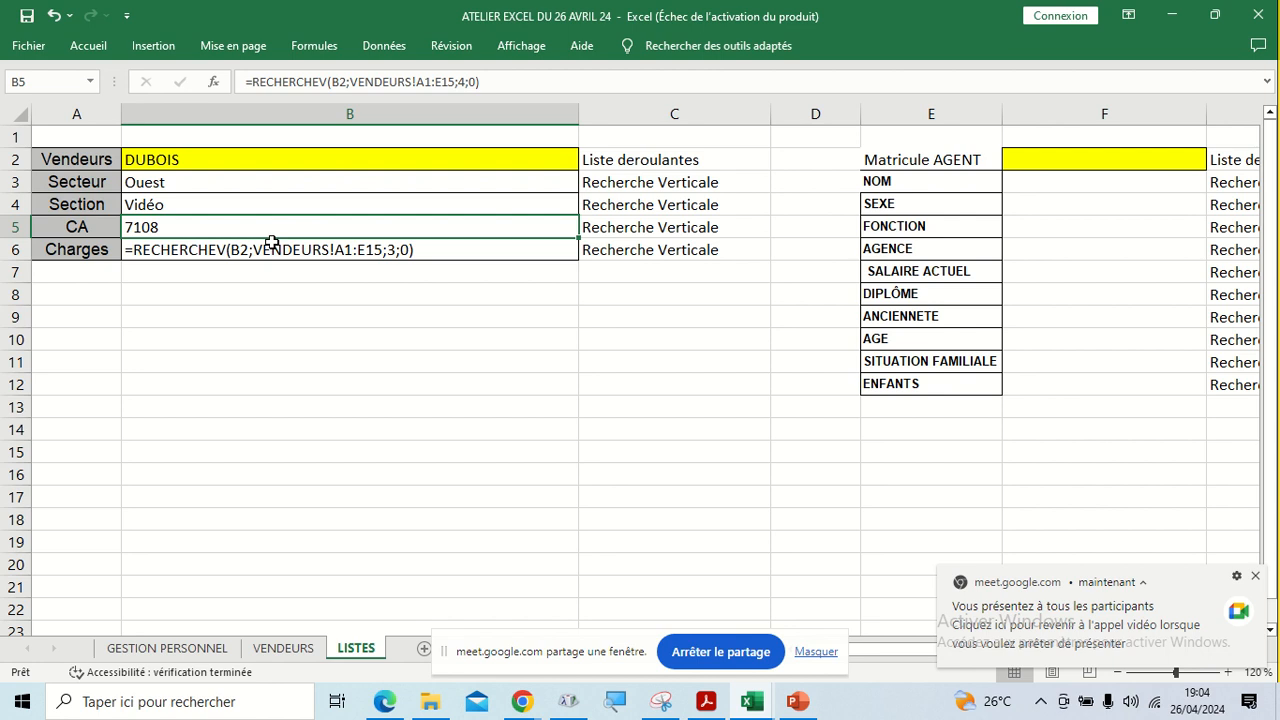
click(243, 258)
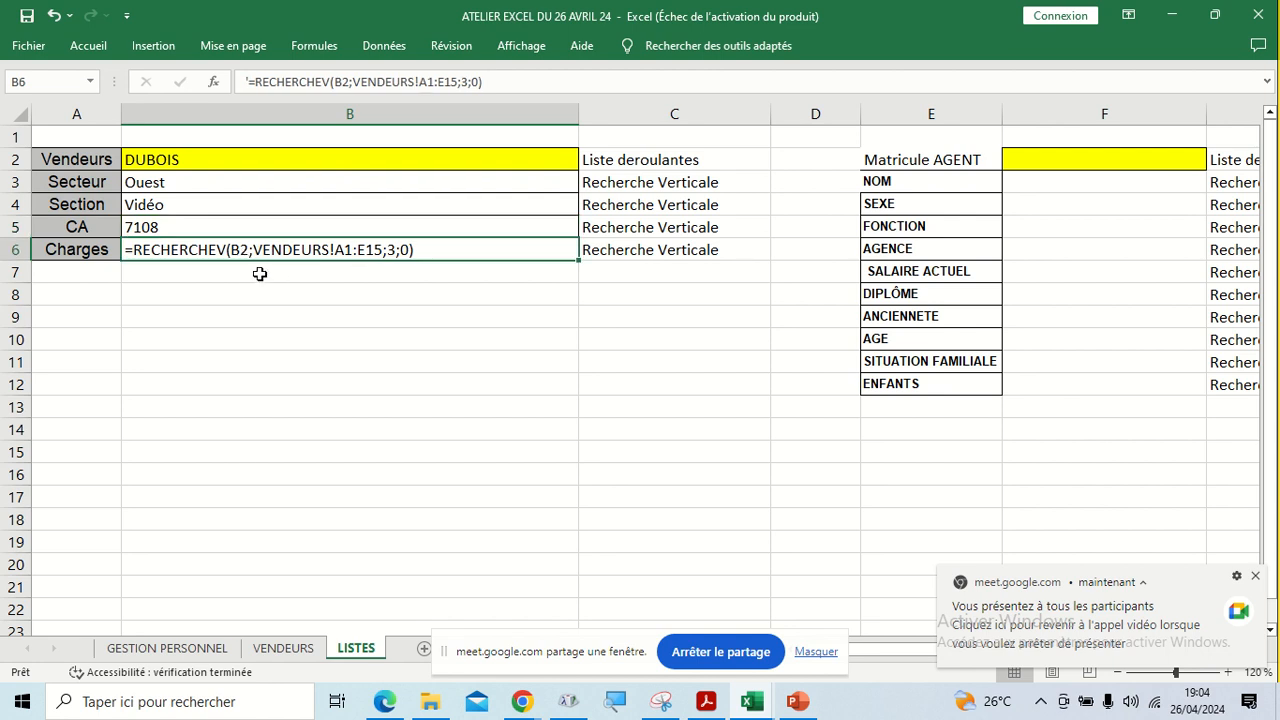
double_click(258, 249)
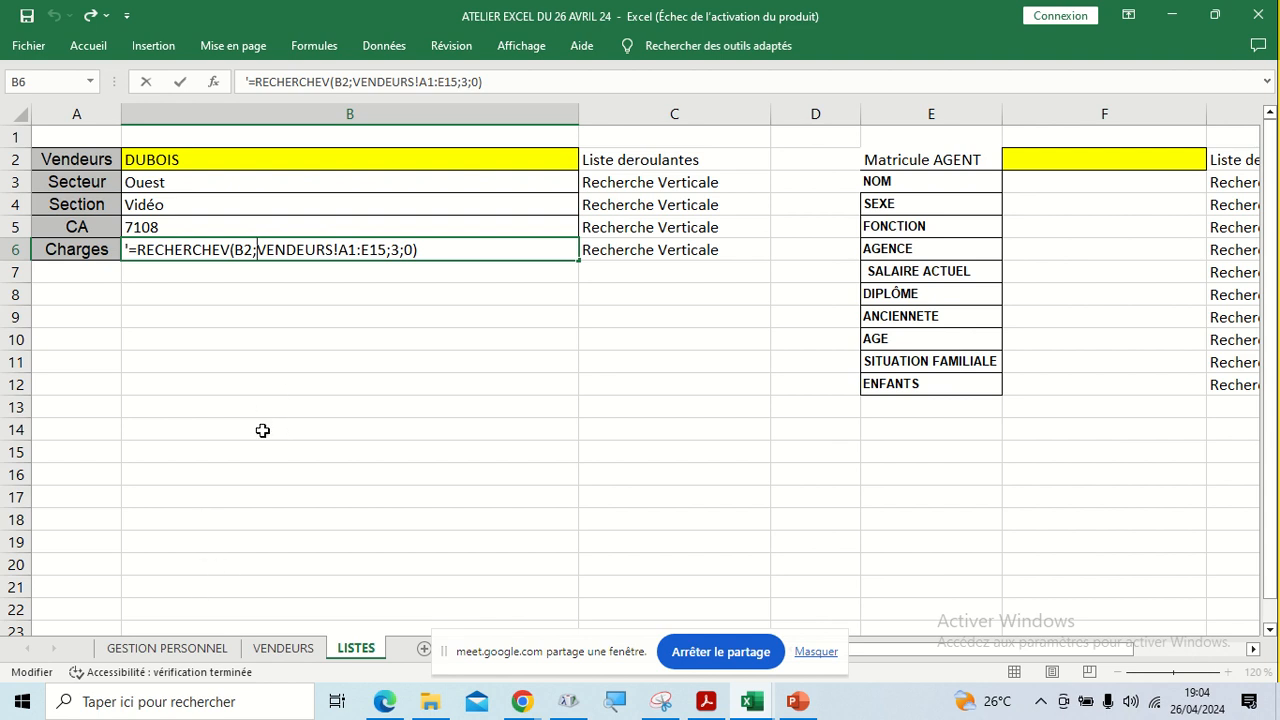
click(160, 227)
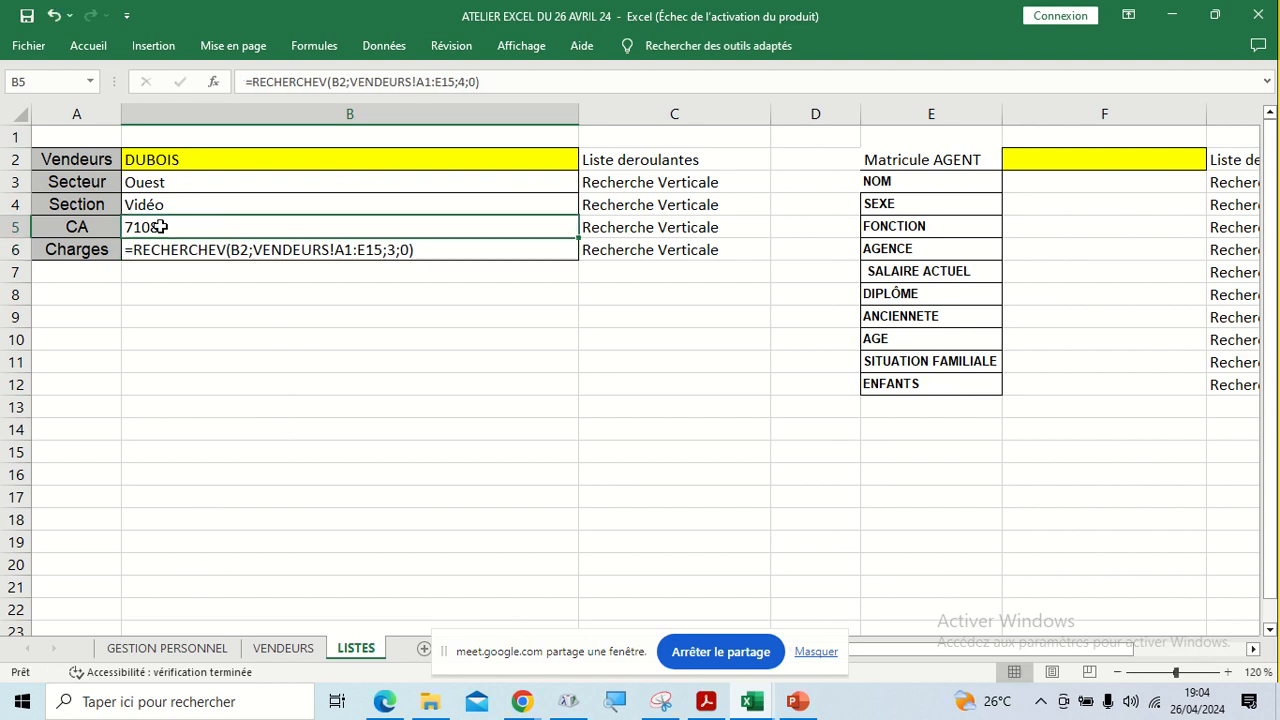
double_click(160, 227)
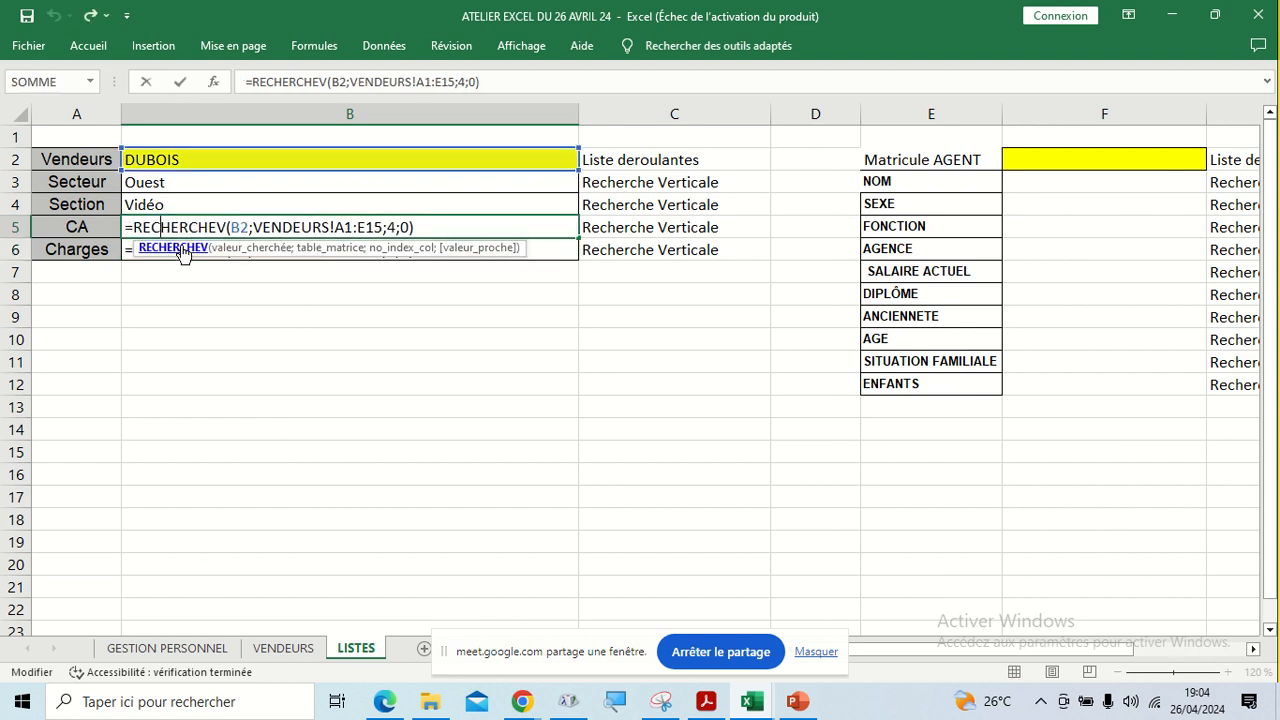
click(200, 352)
Turn the text in B6 into the working Charges formula =RECHERCHEV(B2;VENDEURS!A1:E15;5;0) by changing the column index and removing the leading apostrophe
click(229, 252)
double_click(229, 252)
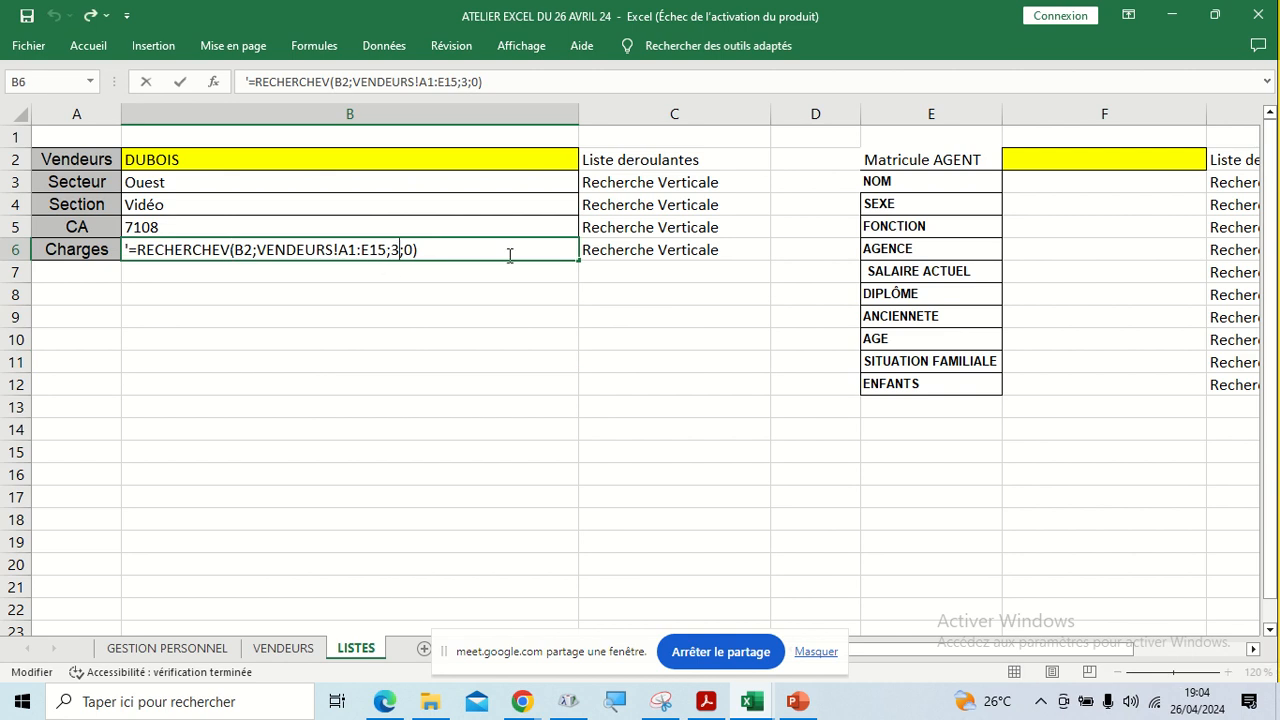
key(BackSpace)
text(5)
key(Home)
key(Delete)
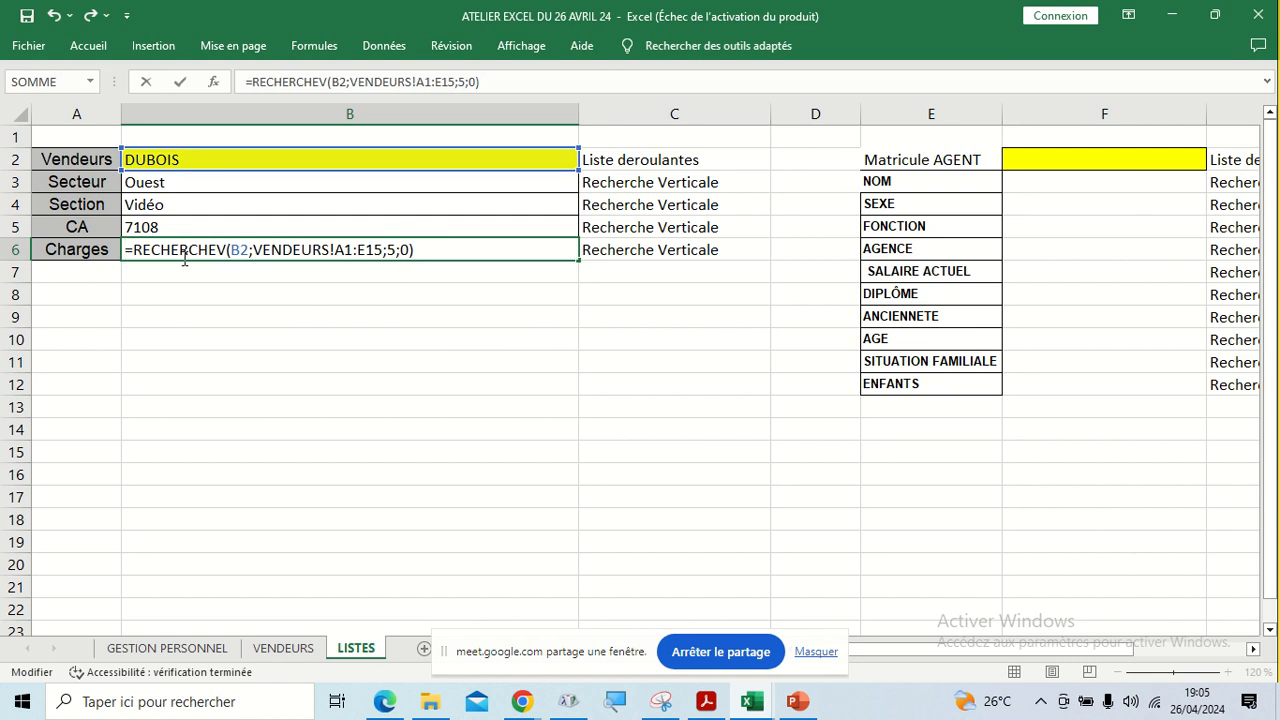
key(Return)
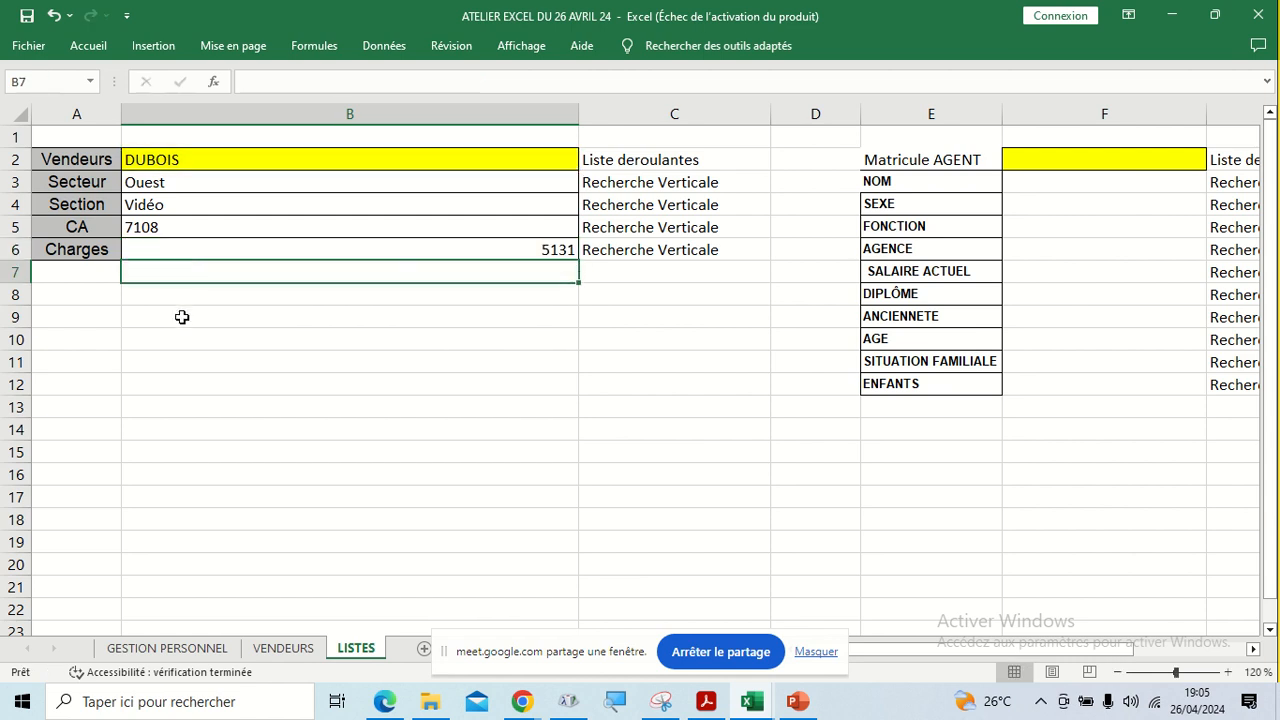
Left-align the Charges result in B6 and narrow column B to suit the short lookup results
click(342, 253)
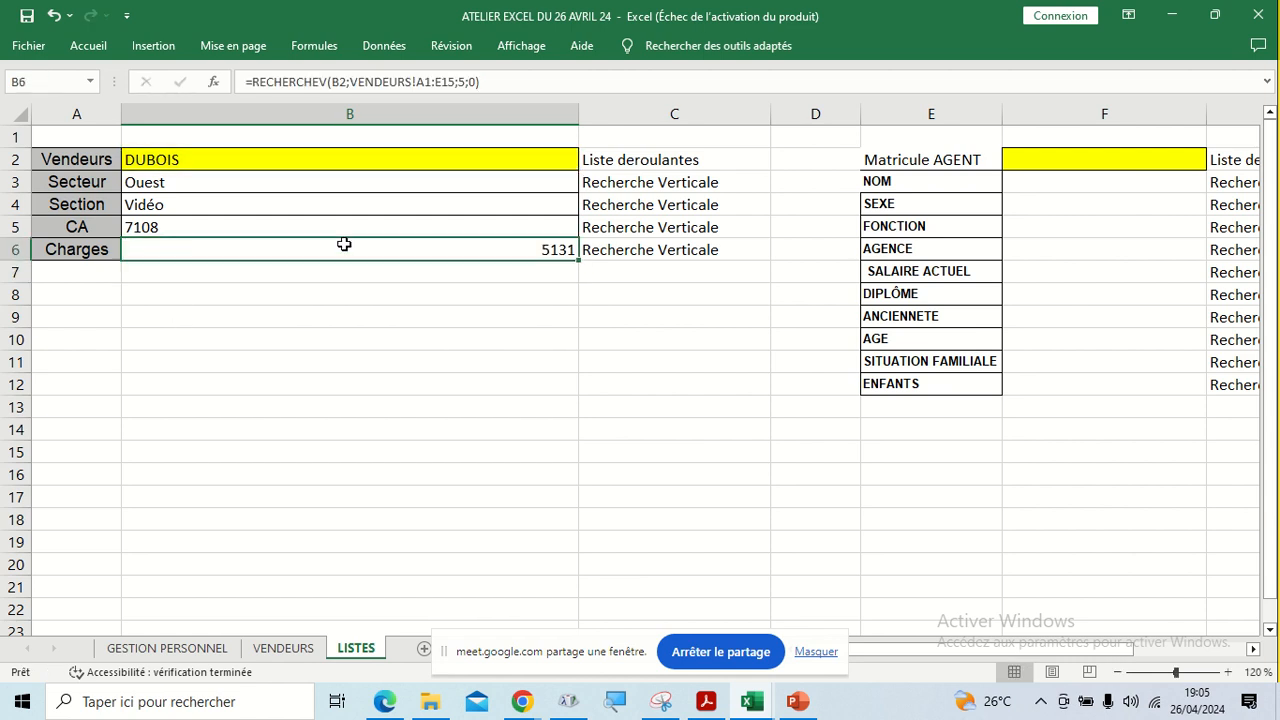
click(106, 48)
click(325, 112)
drag(577, 114, 262, 160)
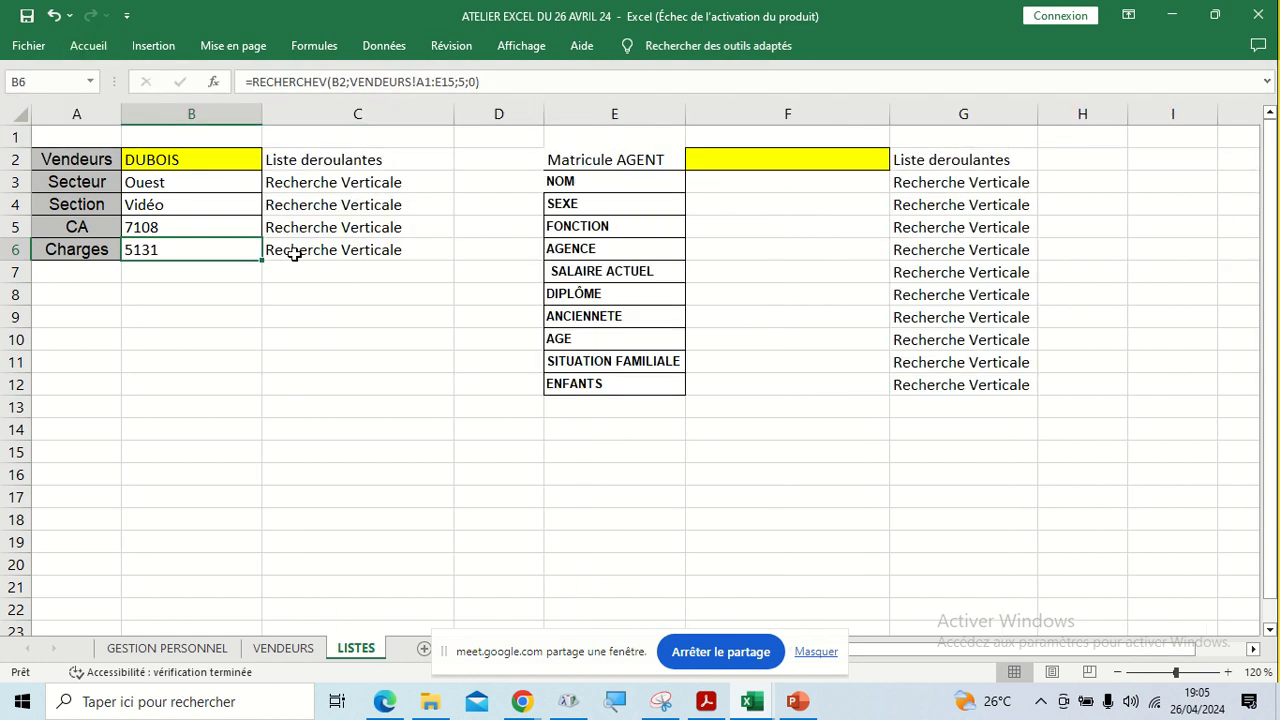
click(346, 376)
Test the lookups by choosing three other sellers in turn from the Vendeurs drop-down in B2, and check the Charges formula in B6
click(182, 160)
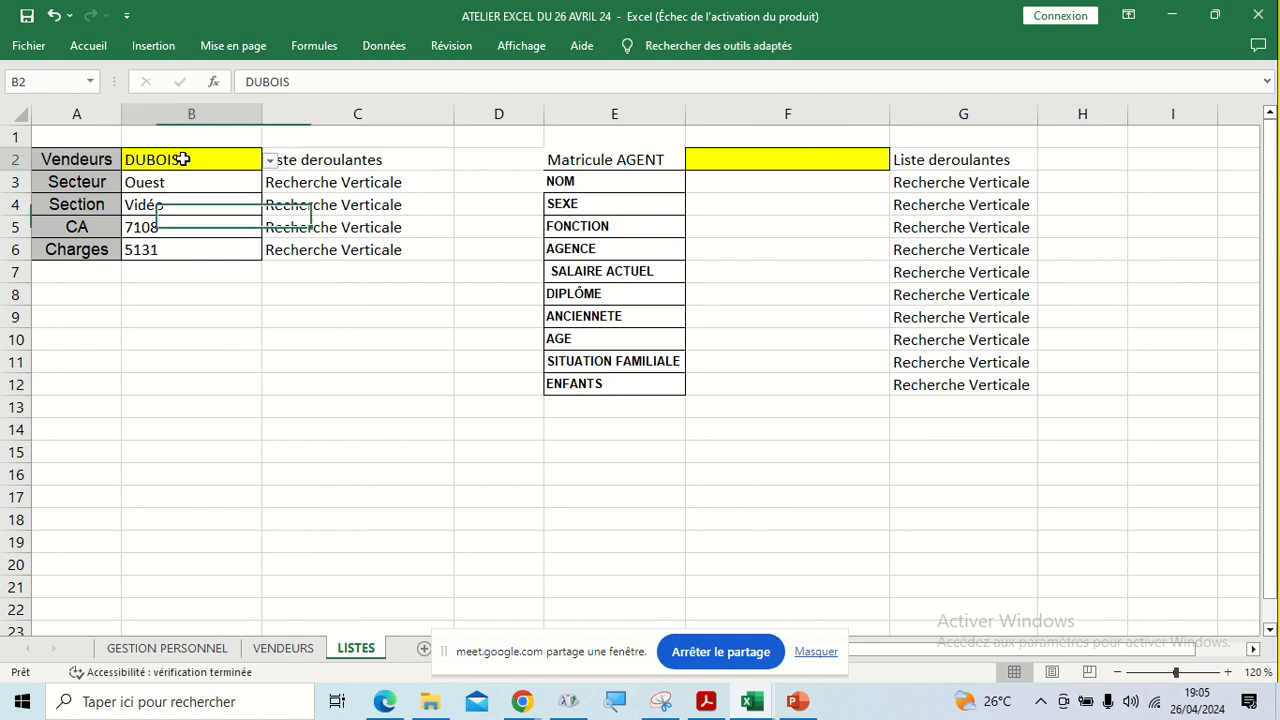
click(270, 161)
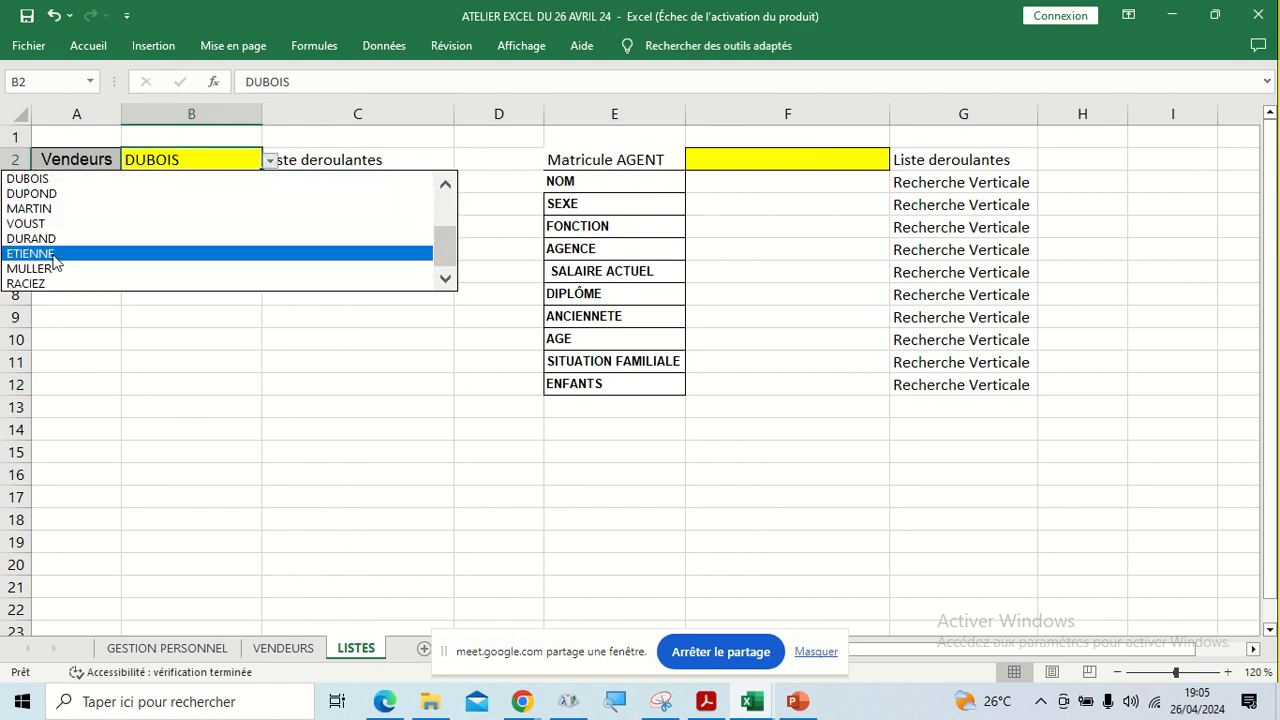
click(40, 254)
click(270, 161)
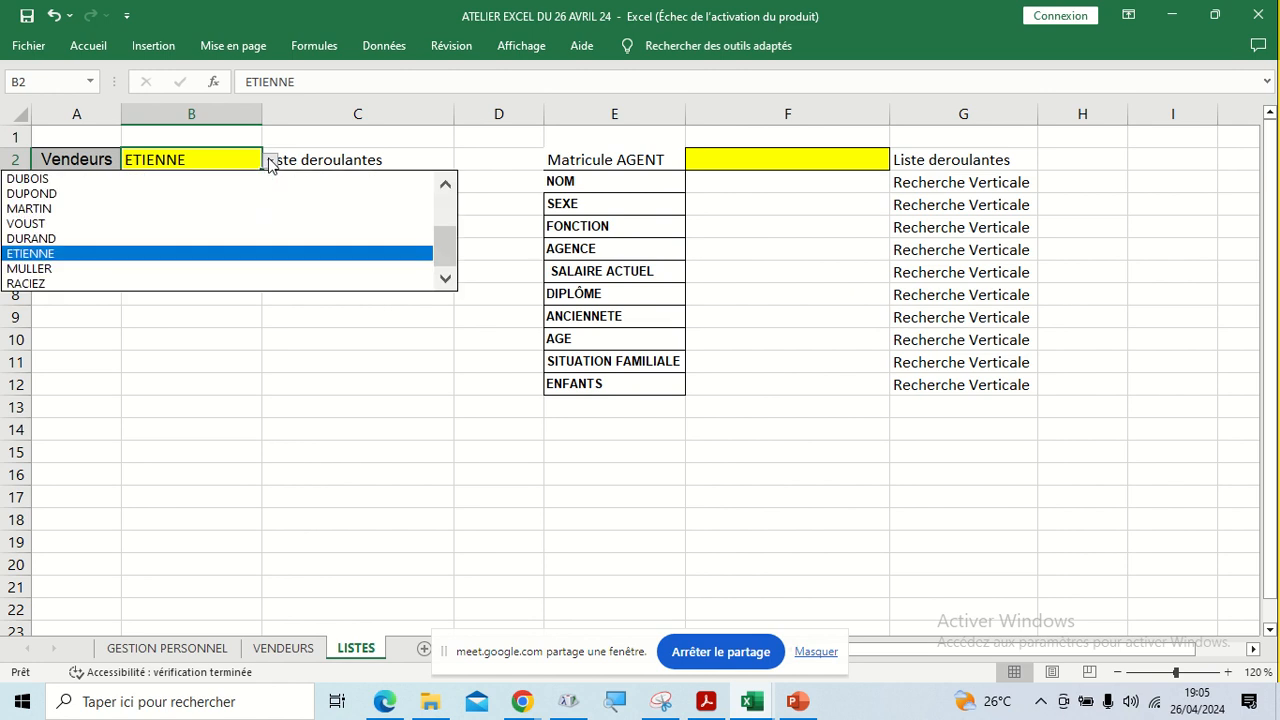
click(47, 282)
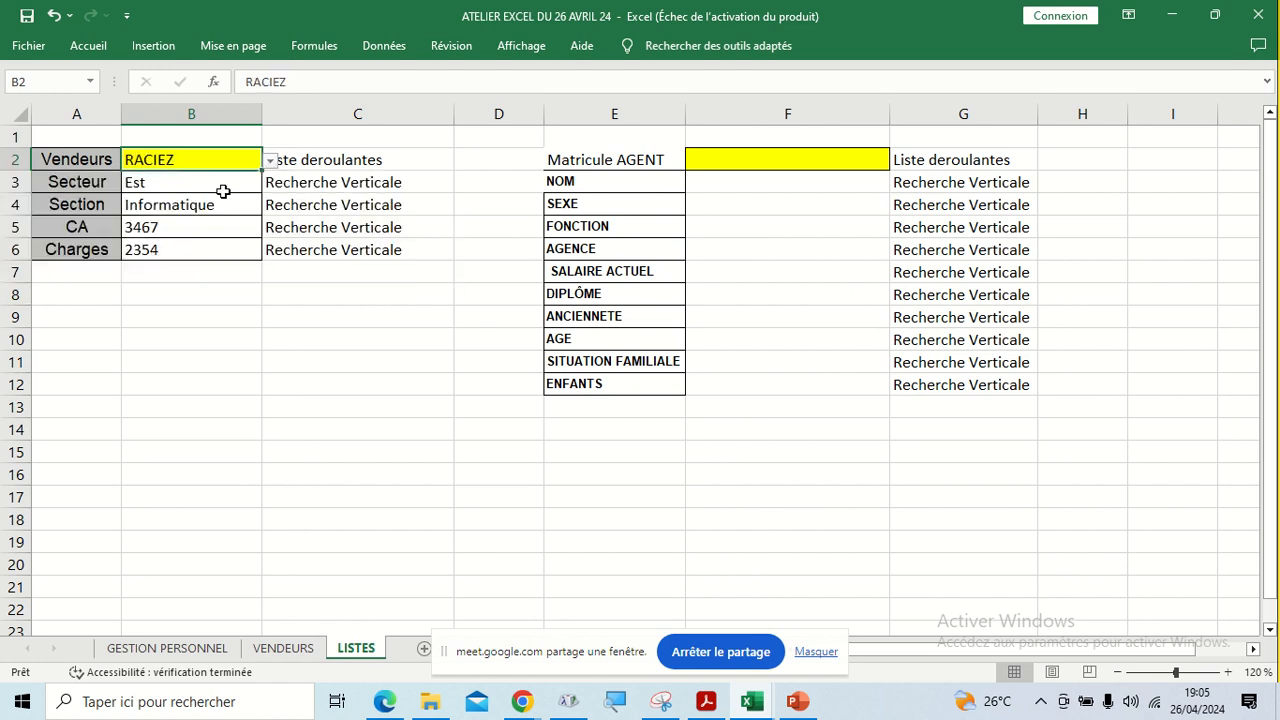
click(270, 161)
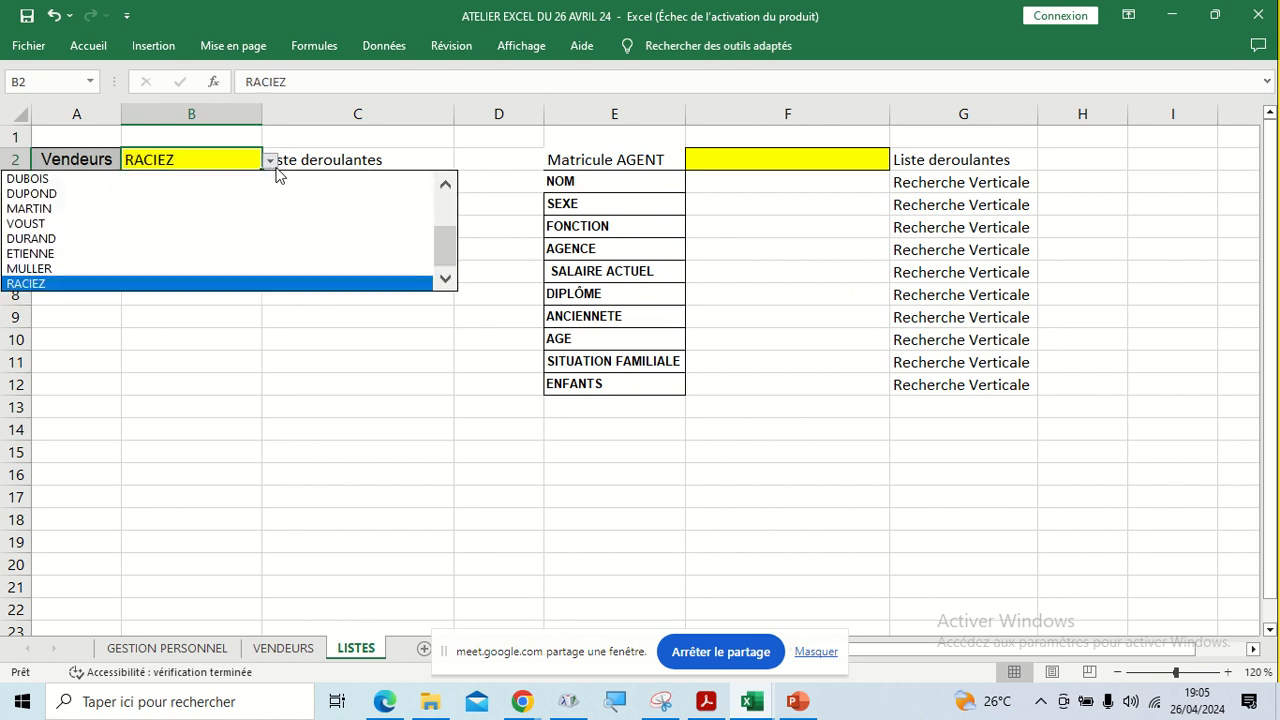
key(Escape)
click(128, 212)
click(153, 312)
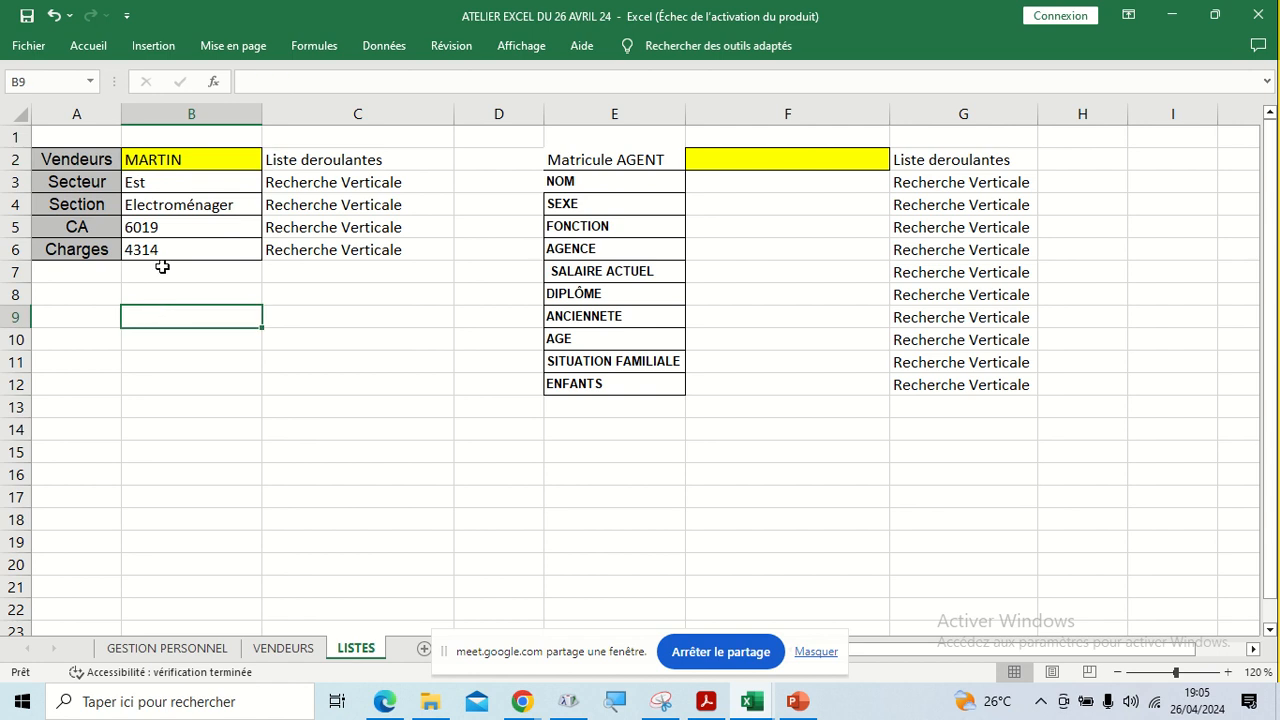
click(172, 250)
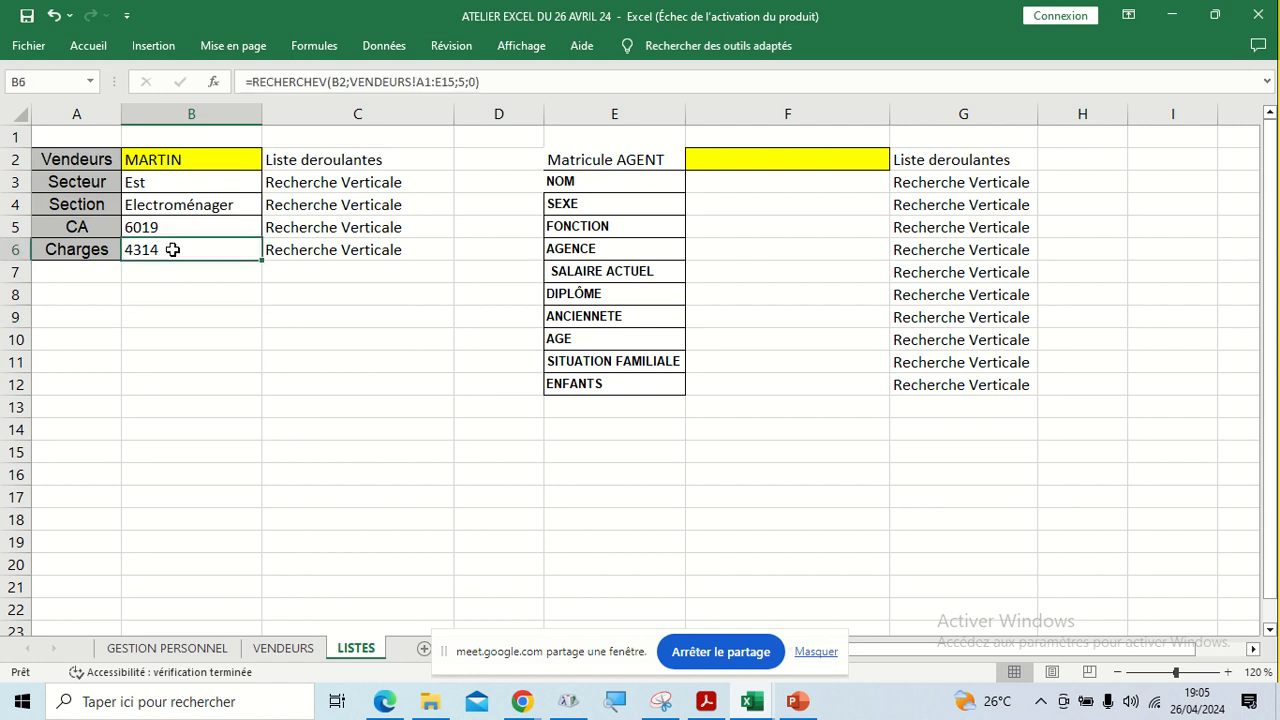
Switch back to the Meet call in Chrome and hide the screen-sharing bar
click(522, 701)
click(443, 634)
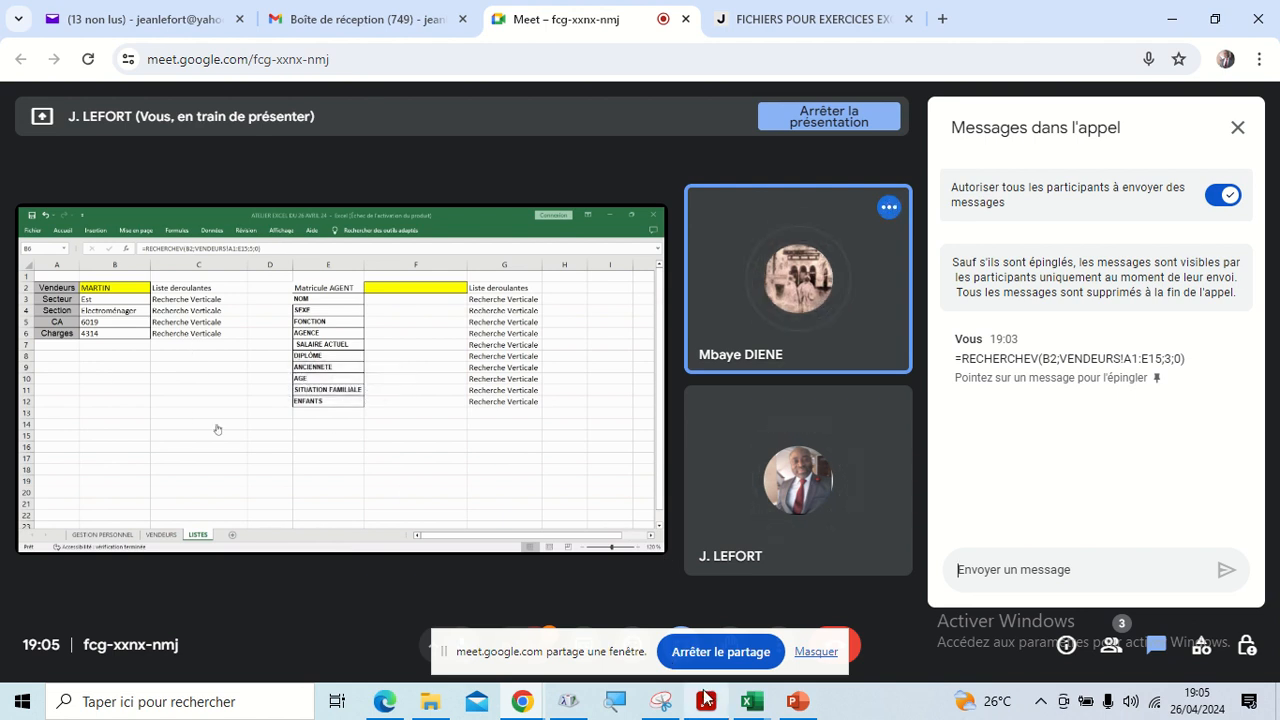
click(815, 652)
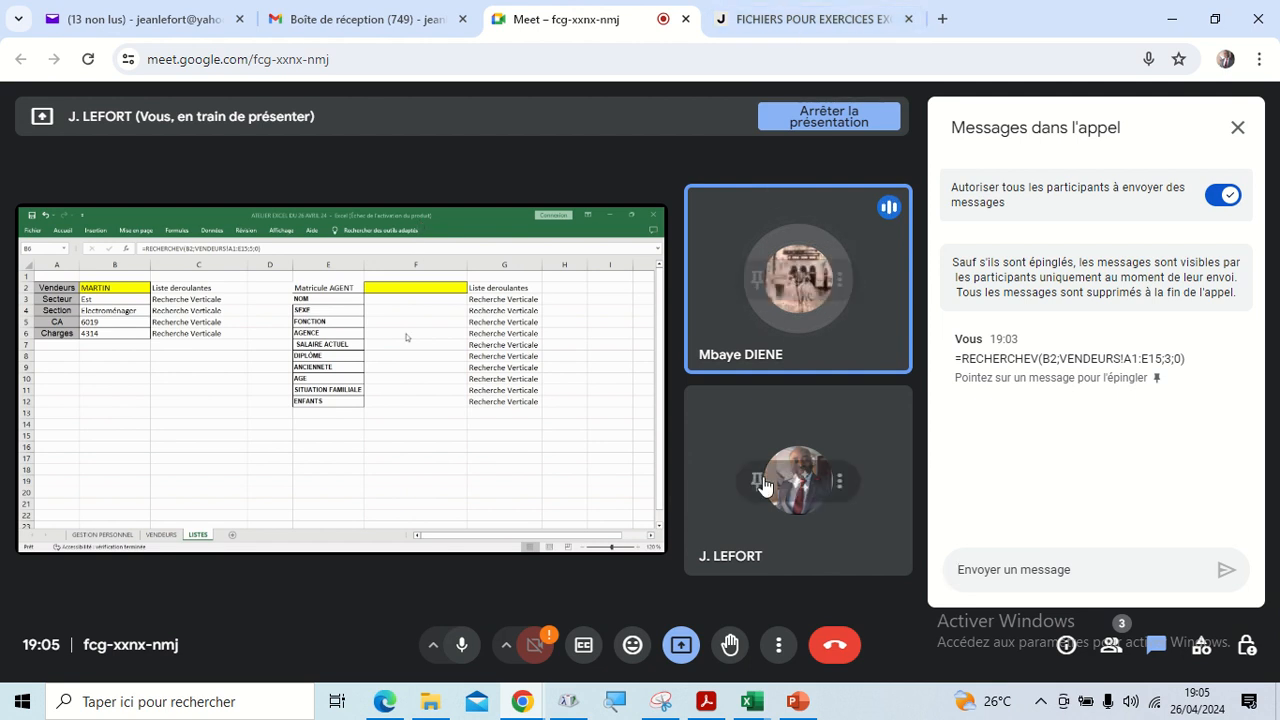
mouse_move(776, 565)
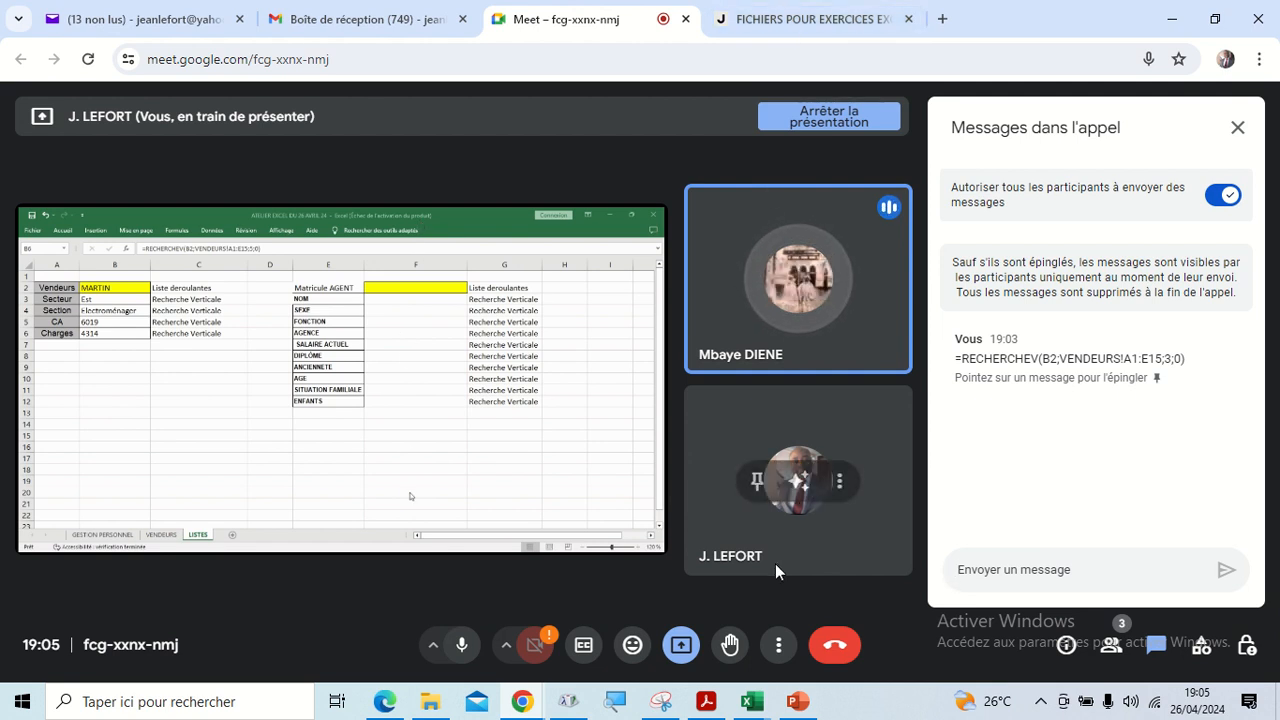